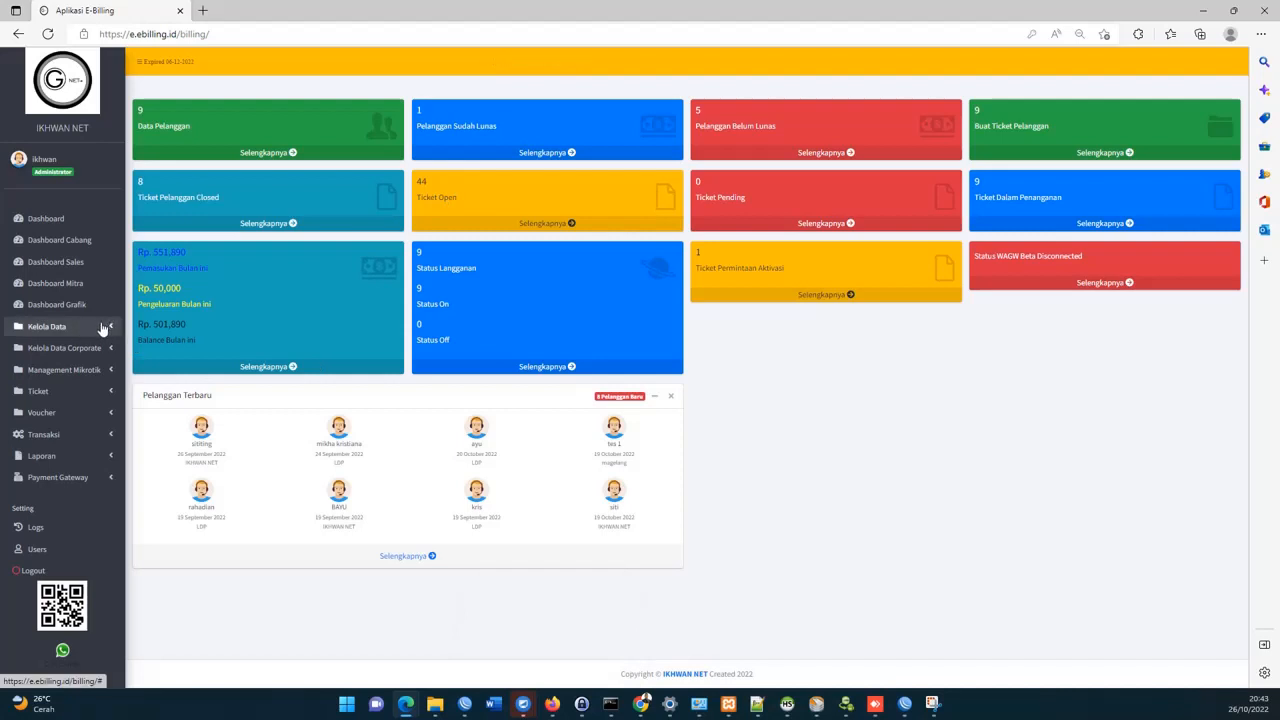
Open the Data Inventaris Perangkat dashboard from the Kelola Data section.
left_click(103, 328)
scroll(100, 335, "down", 3)
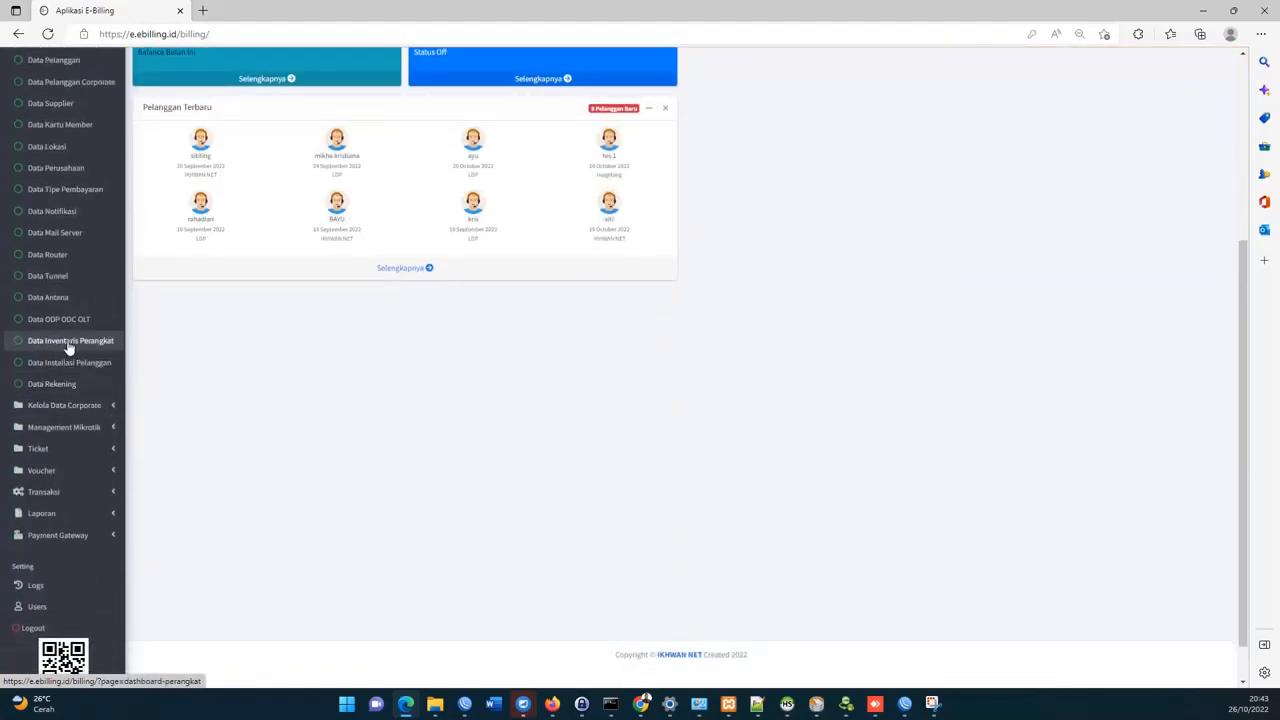
left_click(69, 342)
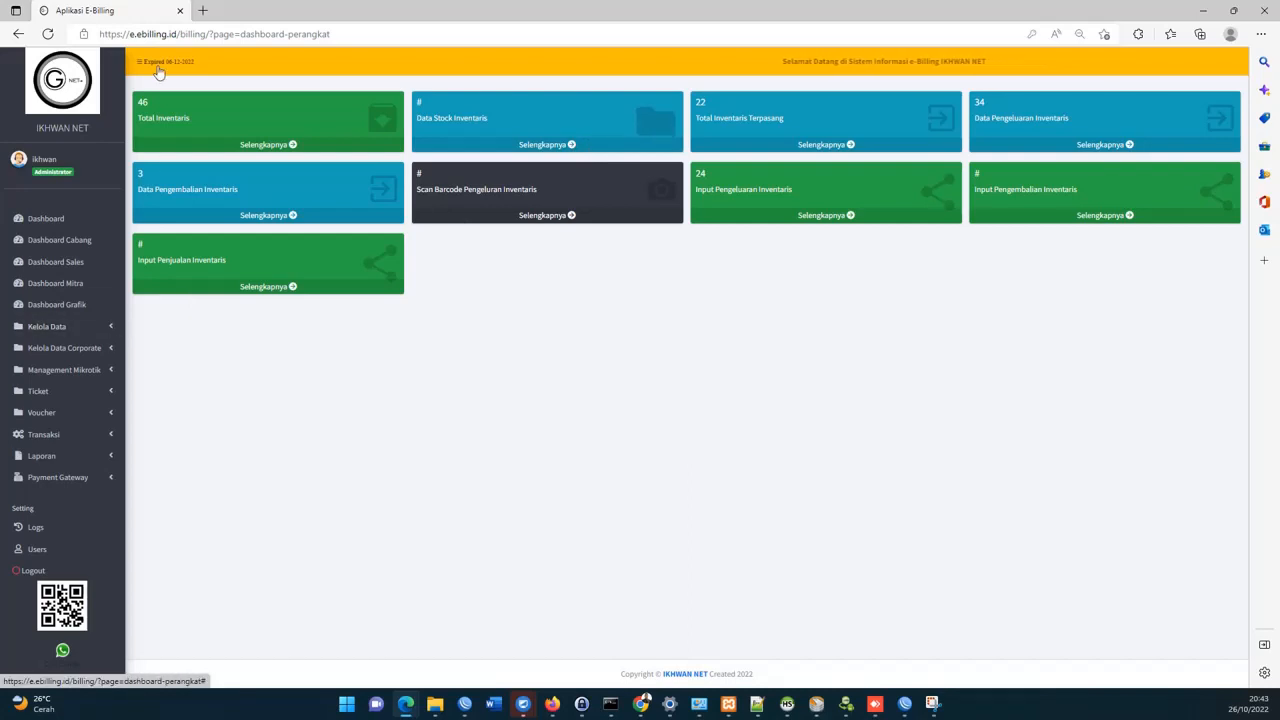
left_click(88, 327)
scroll(82, 420, "down", 3)
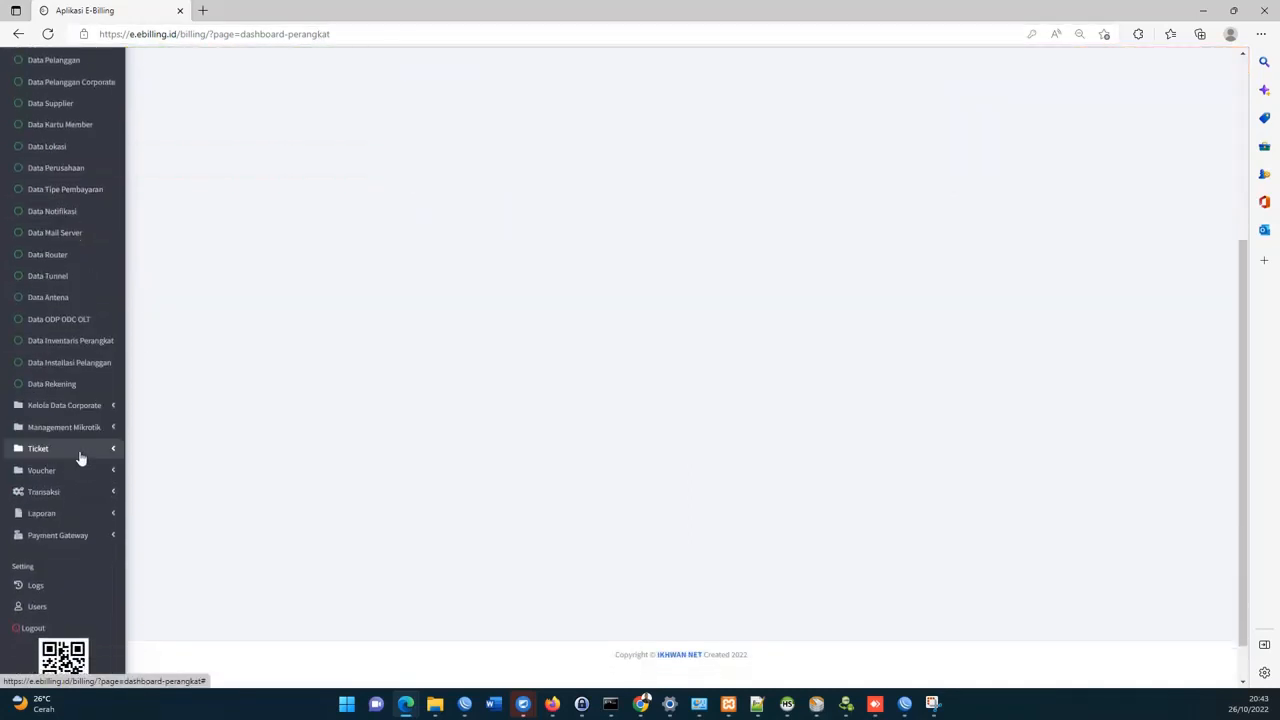
left_click(93, 344)
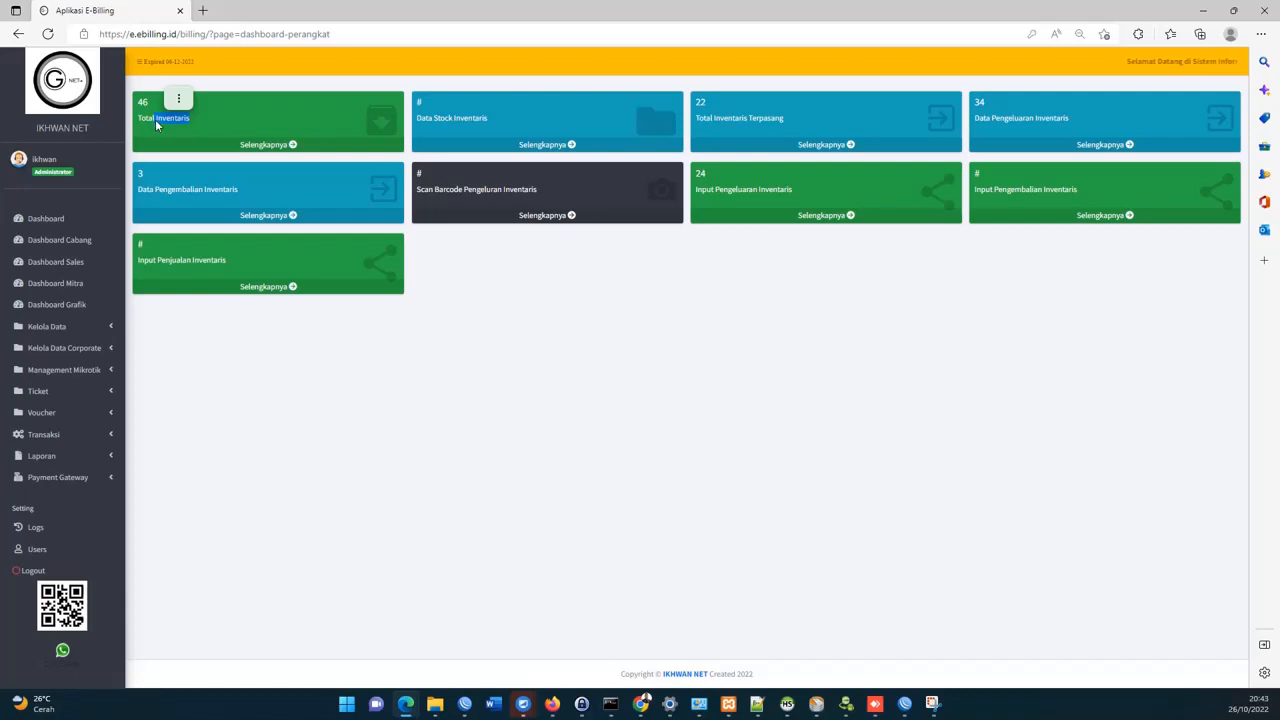
Examine the inventory dashboard cards covering stock, installed devices, outgoing items, returns, barcode scanning and sales entry.
left_click(454, 126)
left_click_drag(492, 117, 418, 119)
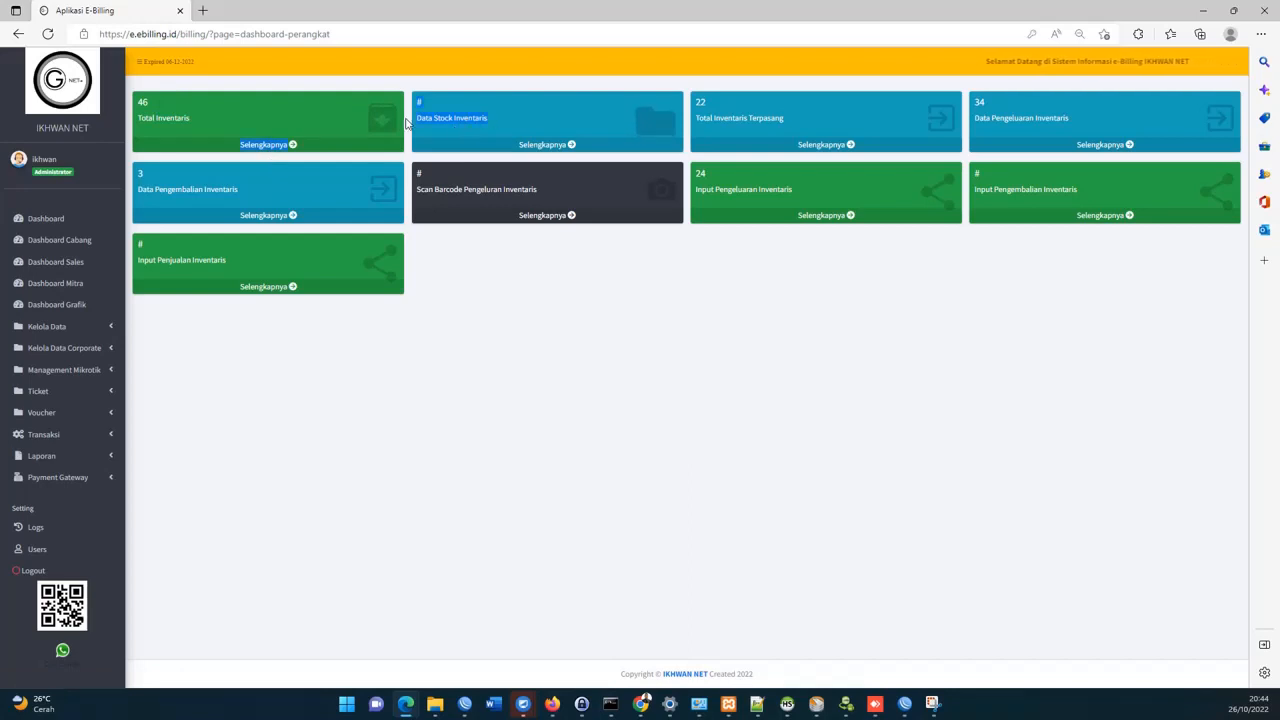
left_click_drag(787, 118, 695, 119)
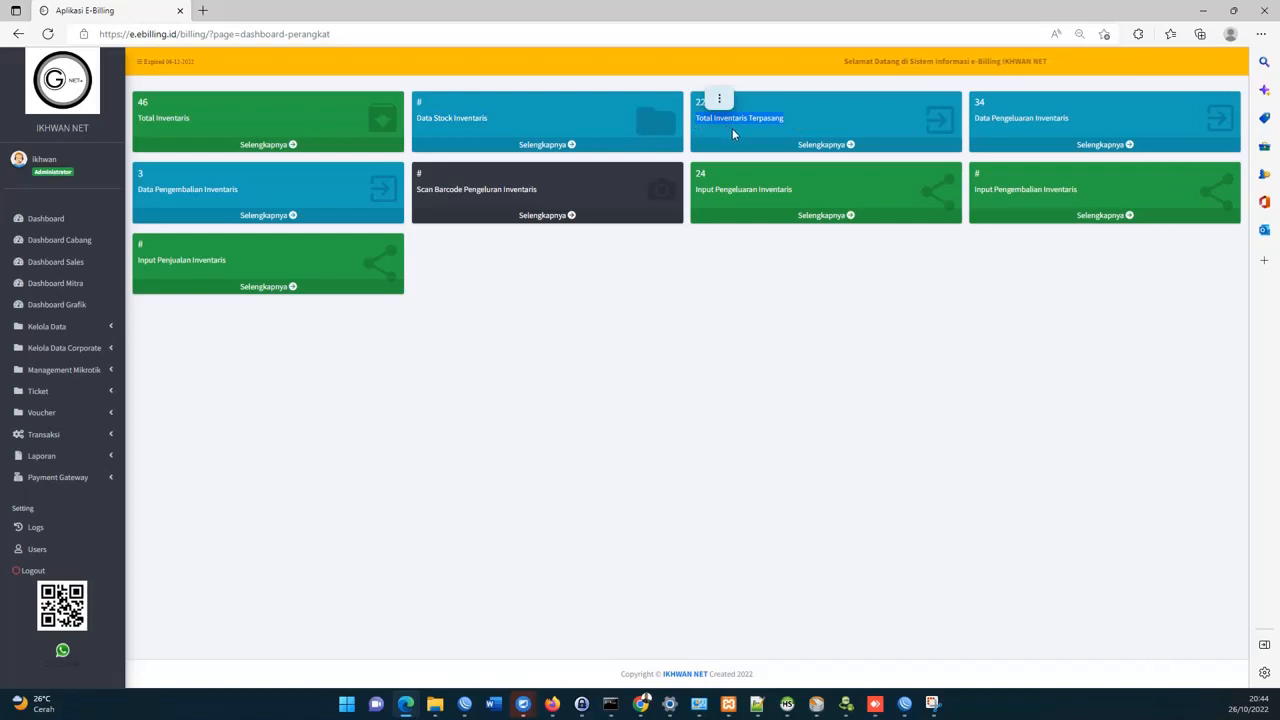
left_click_drag(1076, 116, 974, 118)
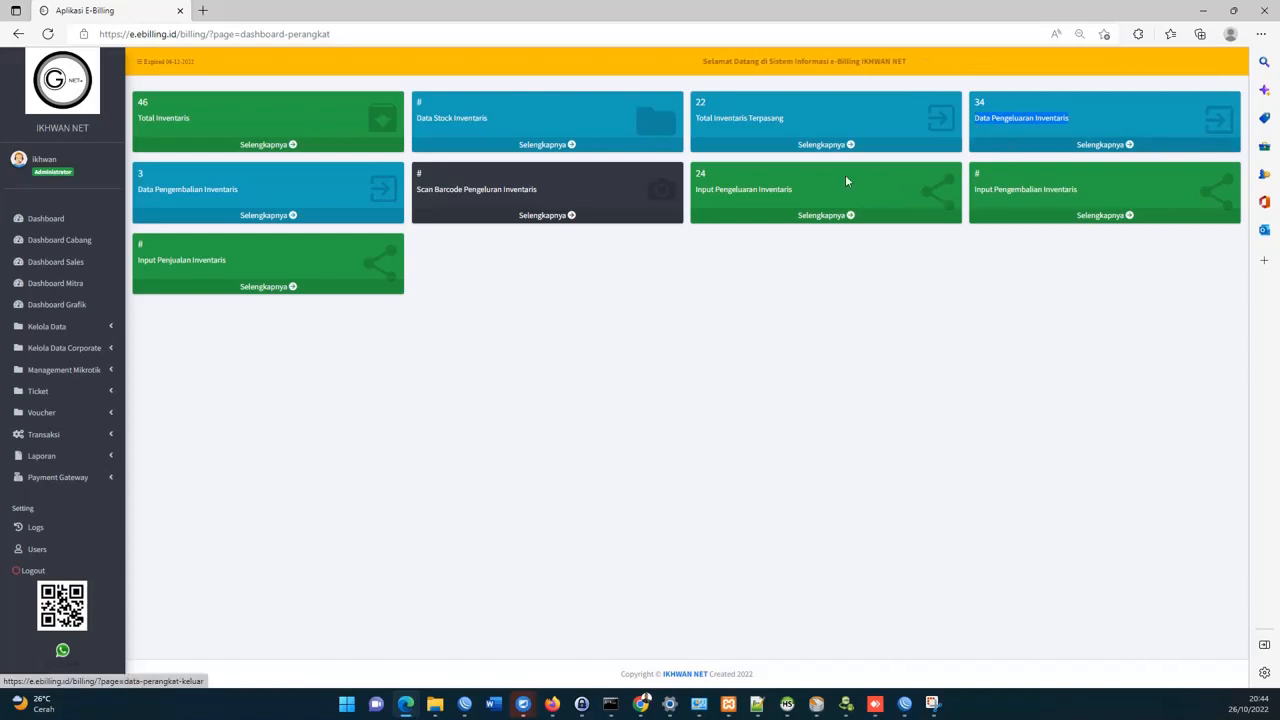
left_click_drag(256, 191, 147, 191)
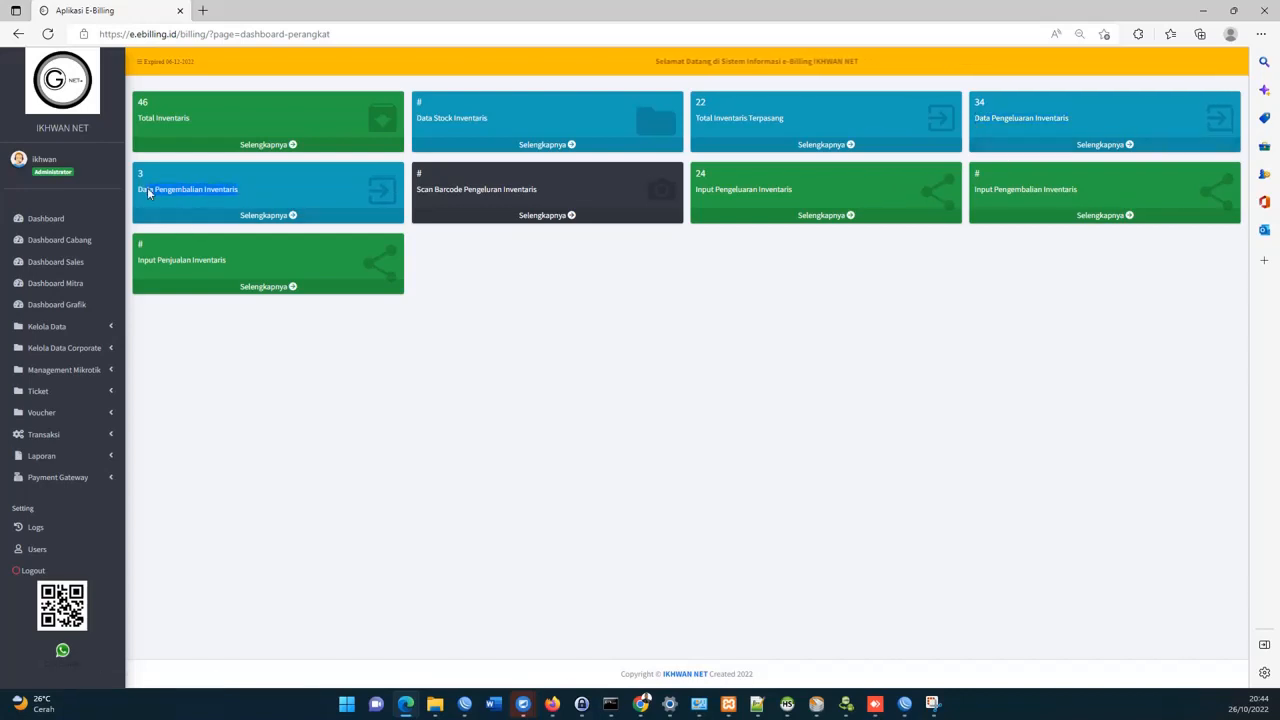
left_click_drag(698, 189, 792, 189)
left_click_drag(1098, 190, 974, 190)
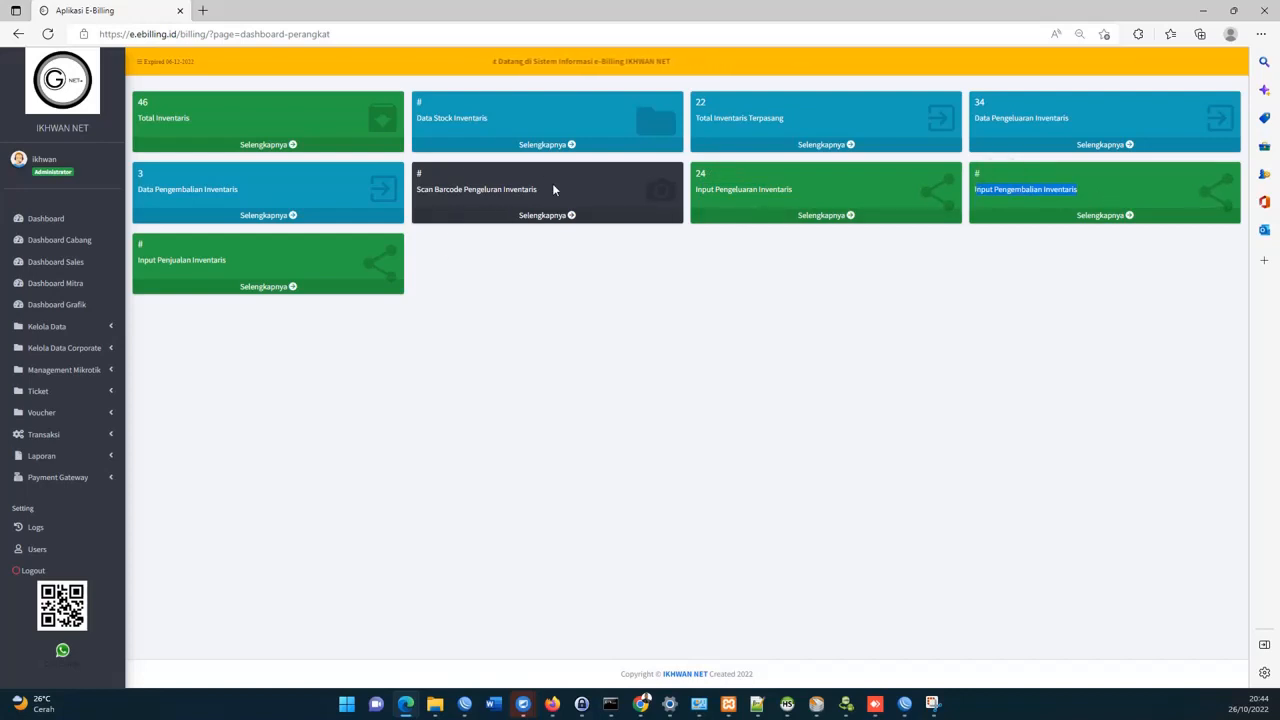
left_click(543, 220)
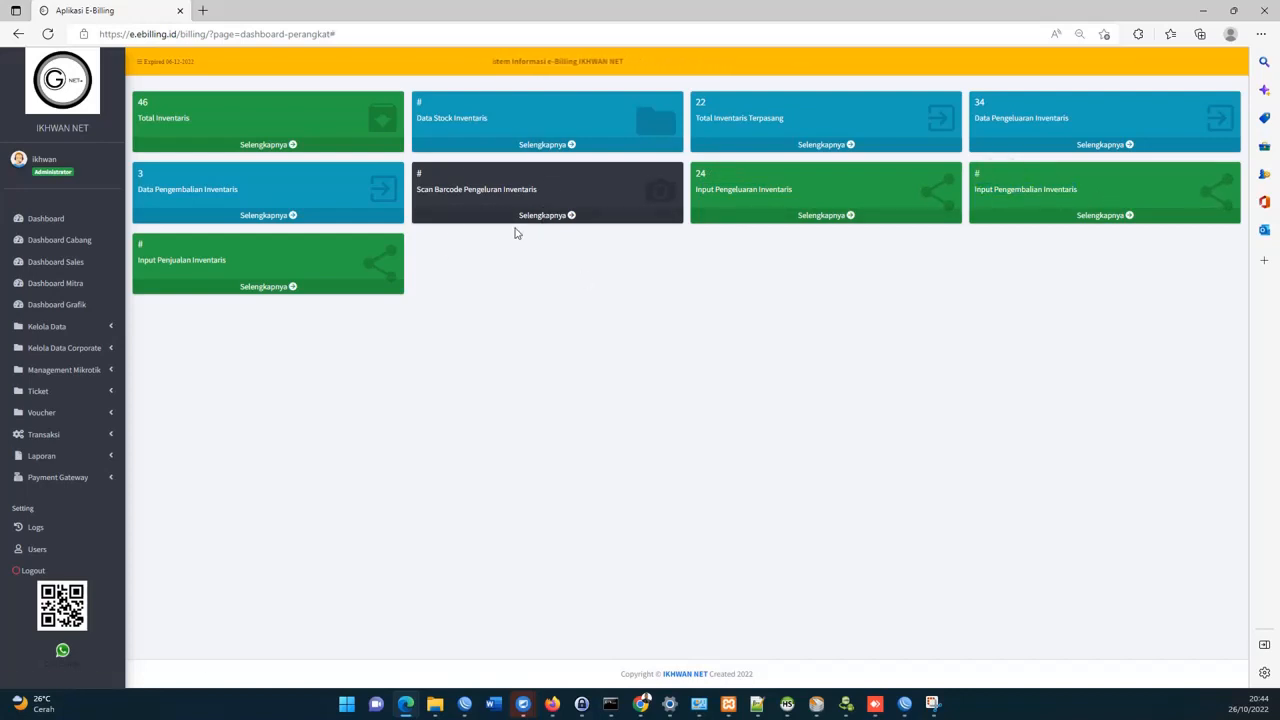
left_click_drag(557, 201, 411, 205)
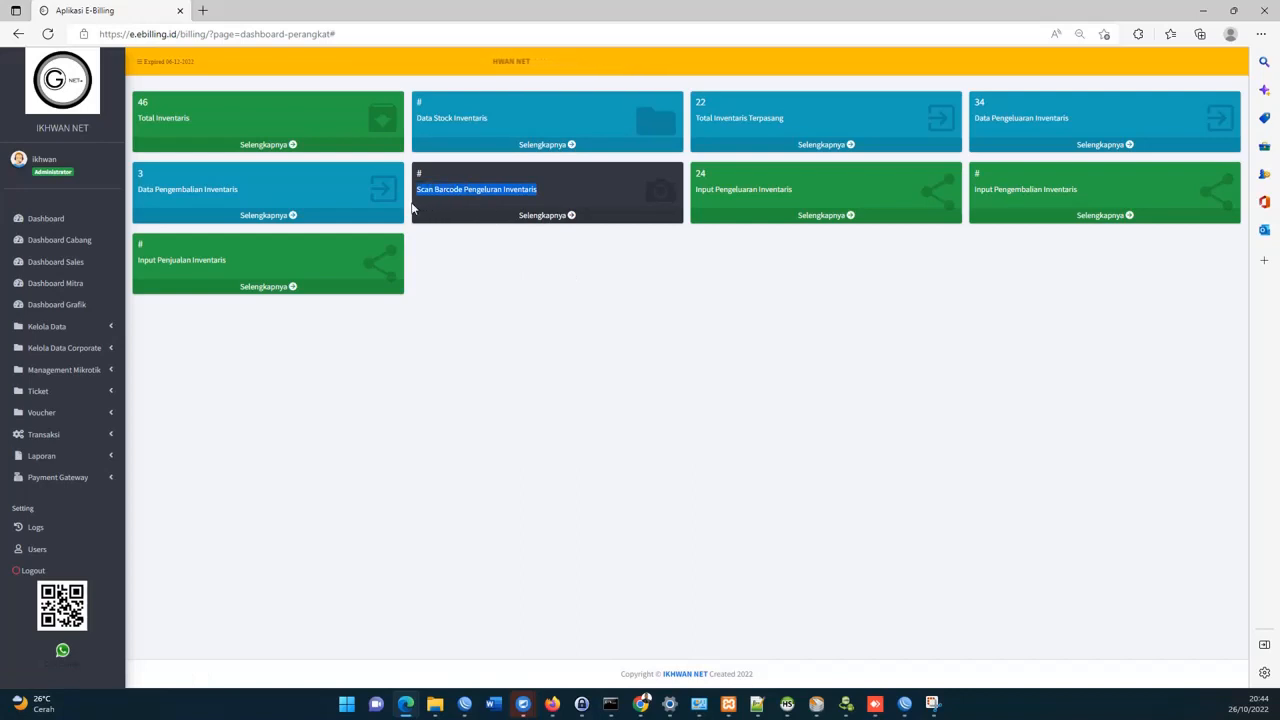
left_click_drag(525, 204, 402, 204)
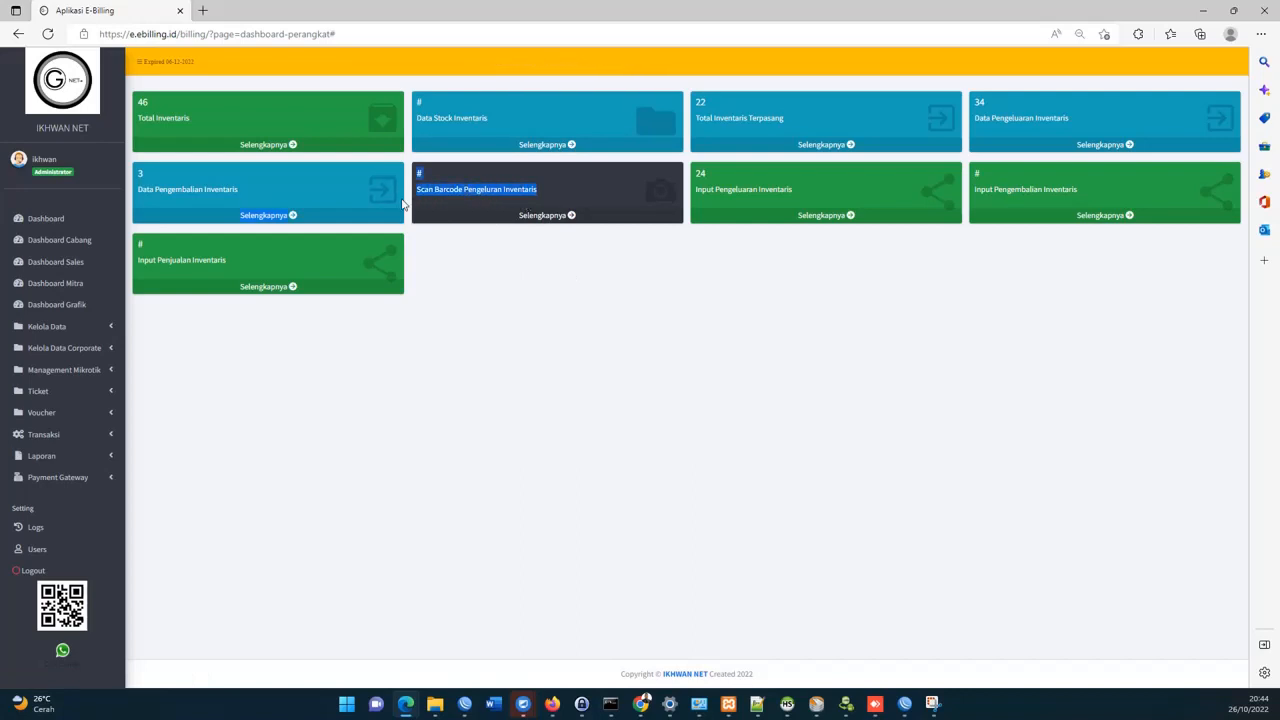
left_click(434, 343)
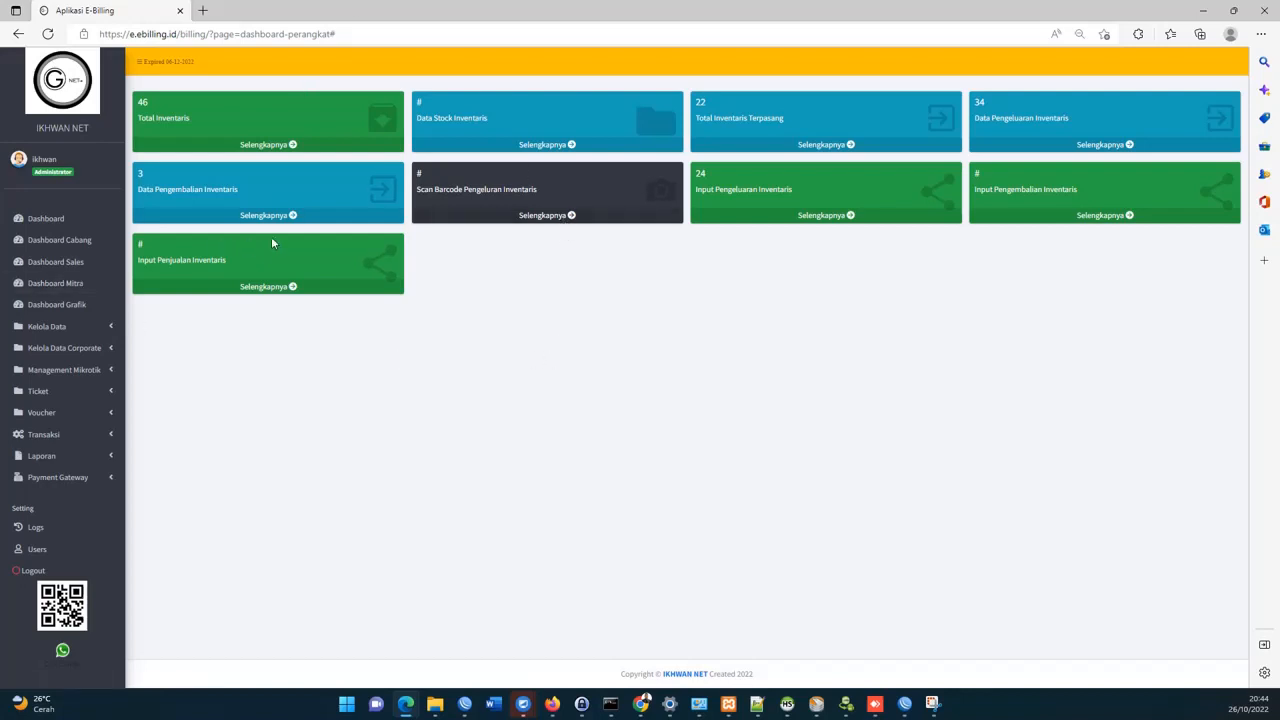
left_click_drag(161, 264, 158, 264)
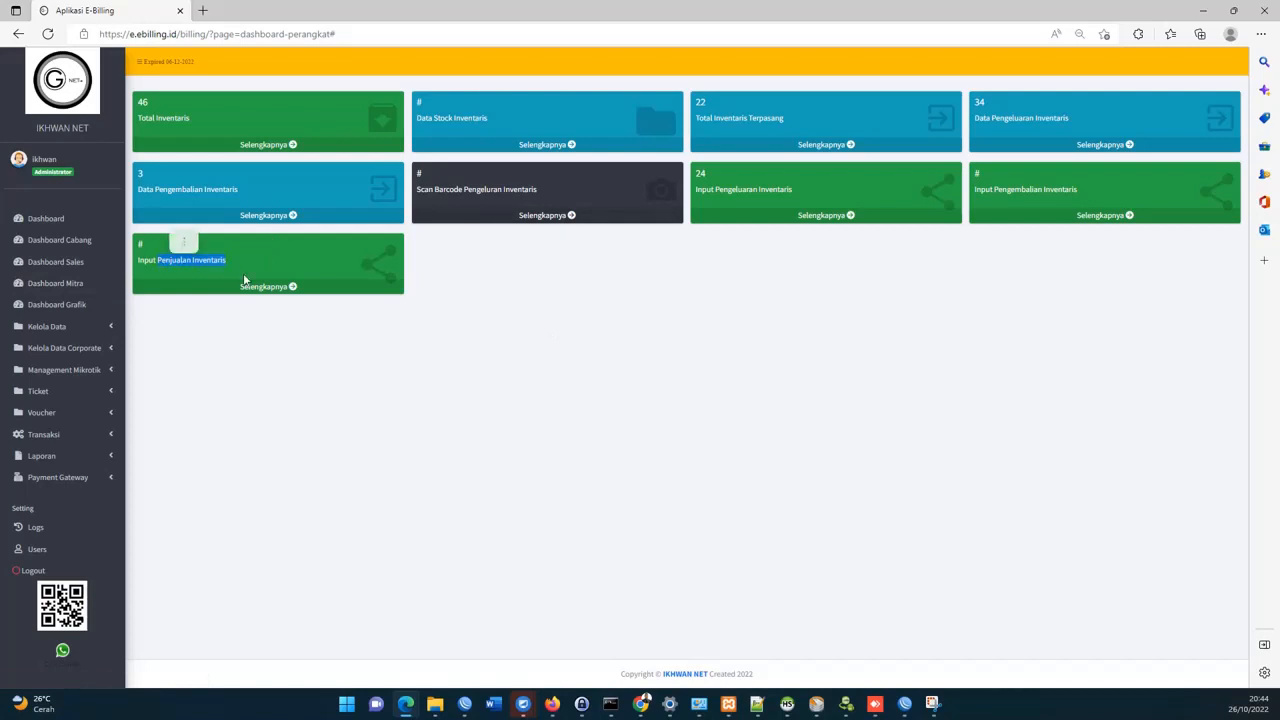
left_click(397, 349)
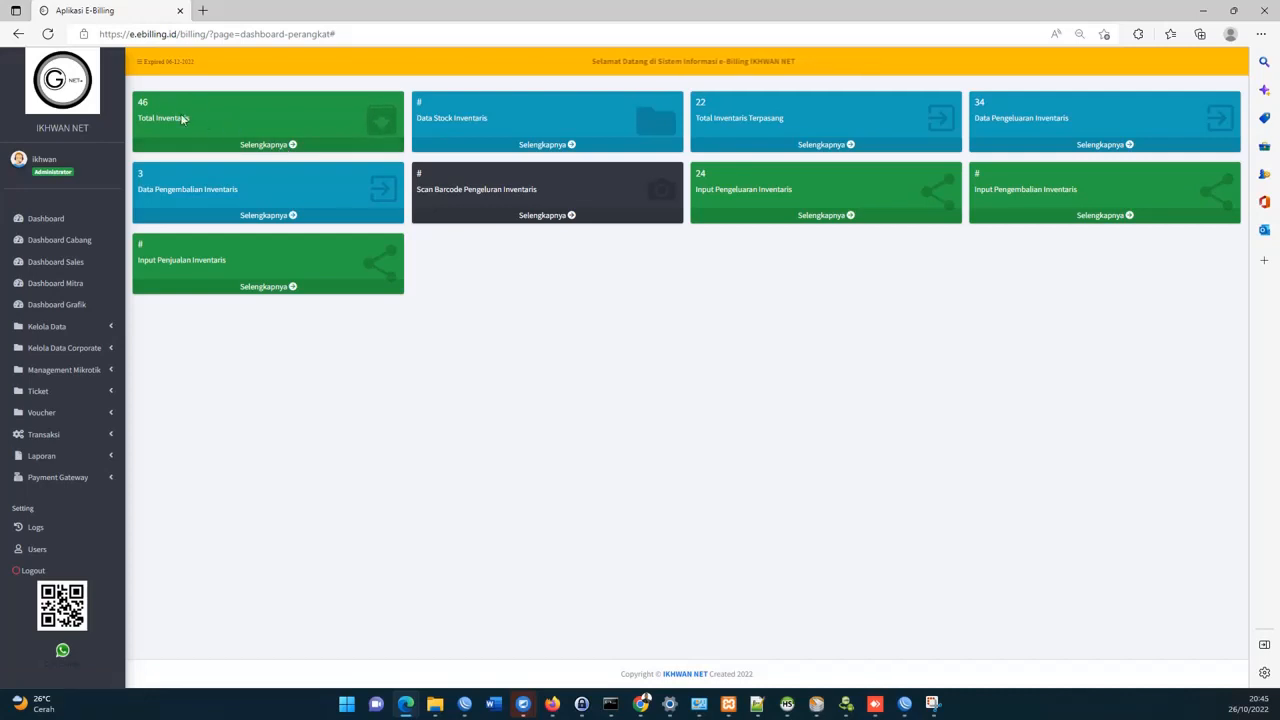
Begin a new record in the Total Inventaris list with device type Tiang, unit PCS and the IKHWAN NET location.
left_click(281, 148)
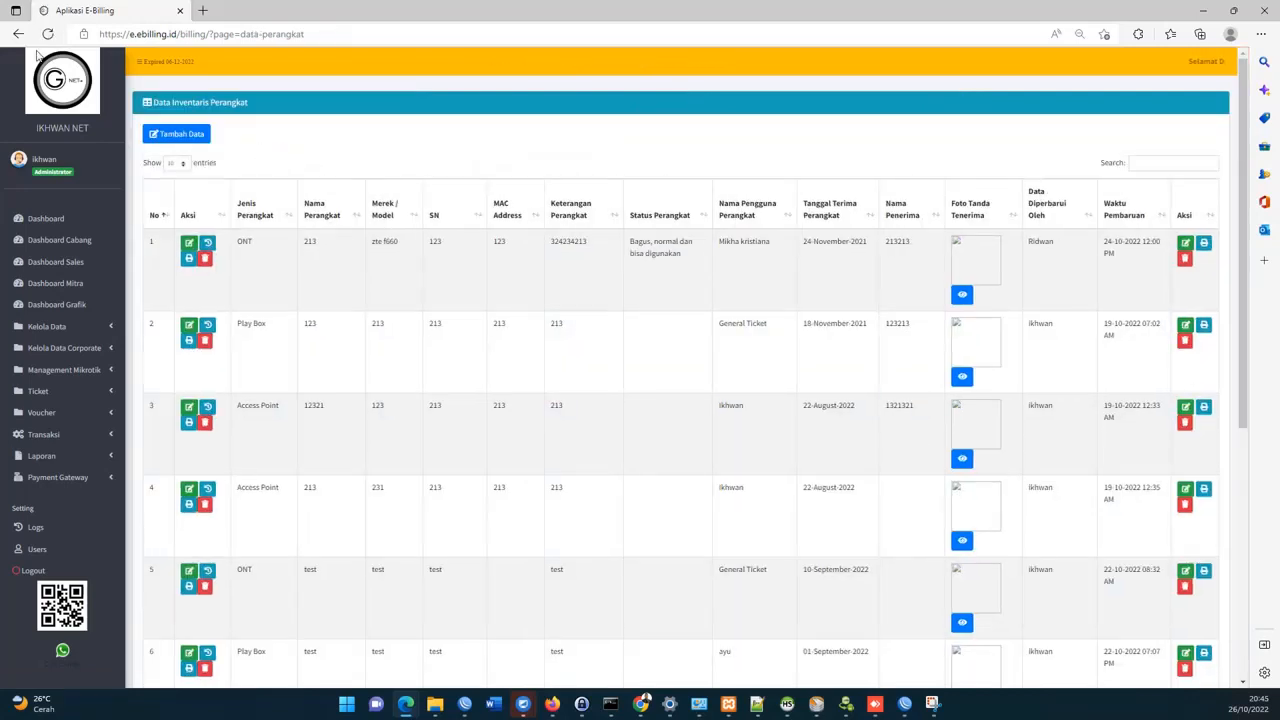
left_click(192, 137)
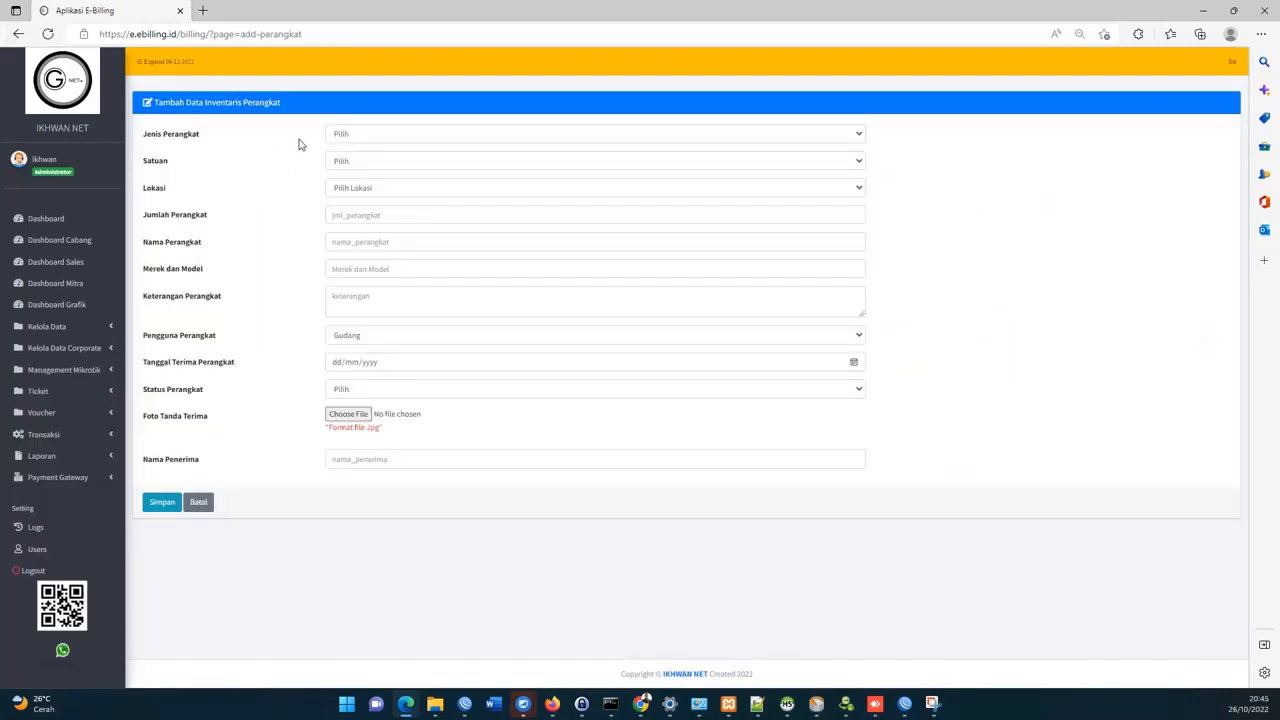
left_click(346, 137)
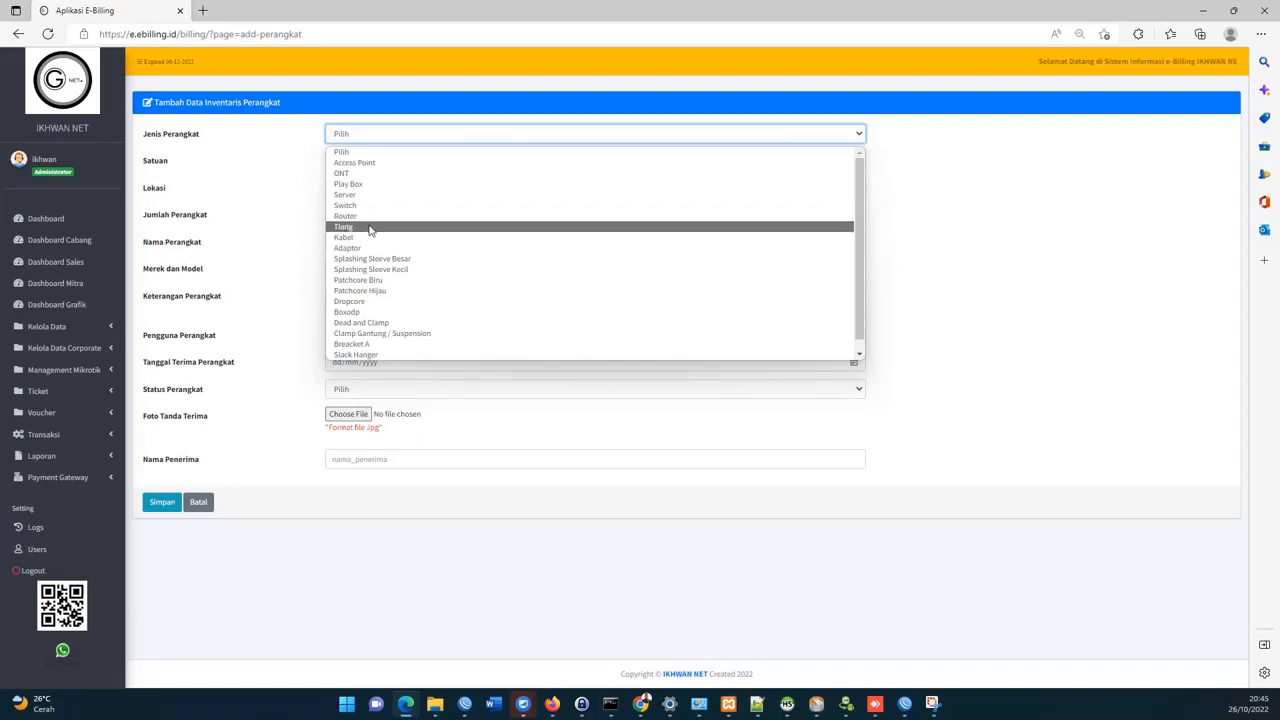
left_click(369, 227)
left_click(366, 134)
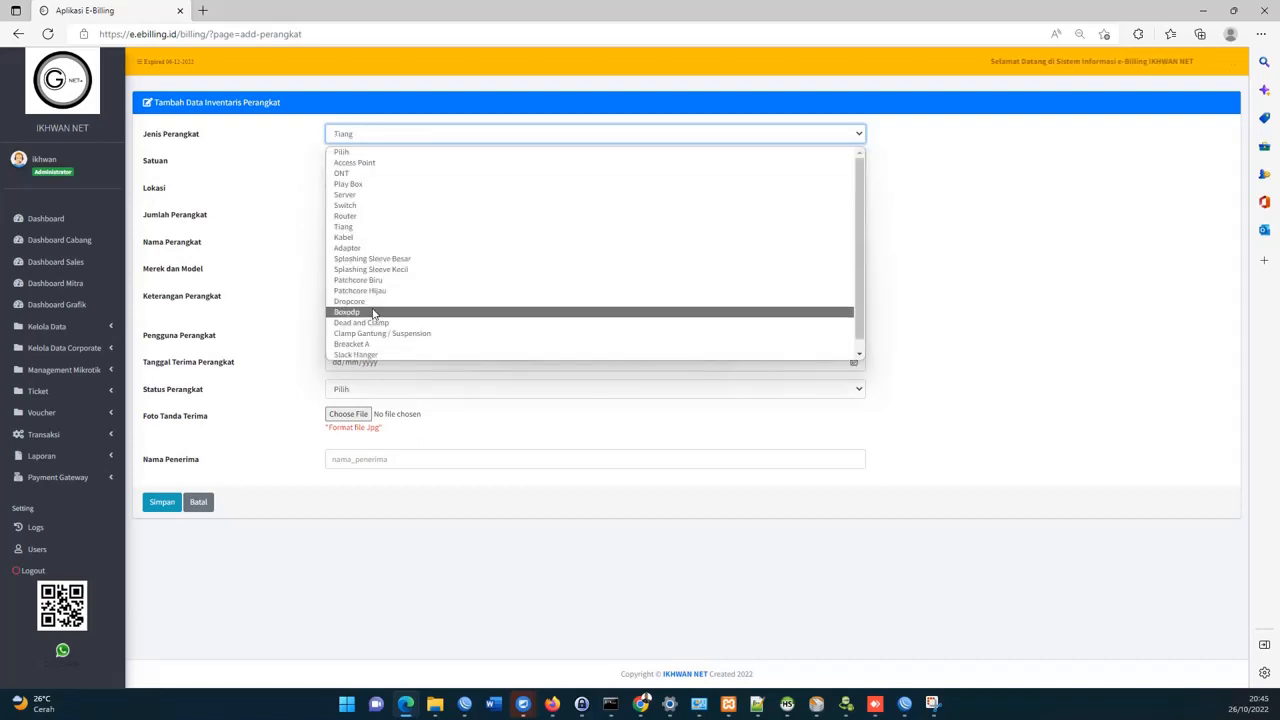
left_click(365, 226)
left_click(371, 163)
left_click(370, 197)
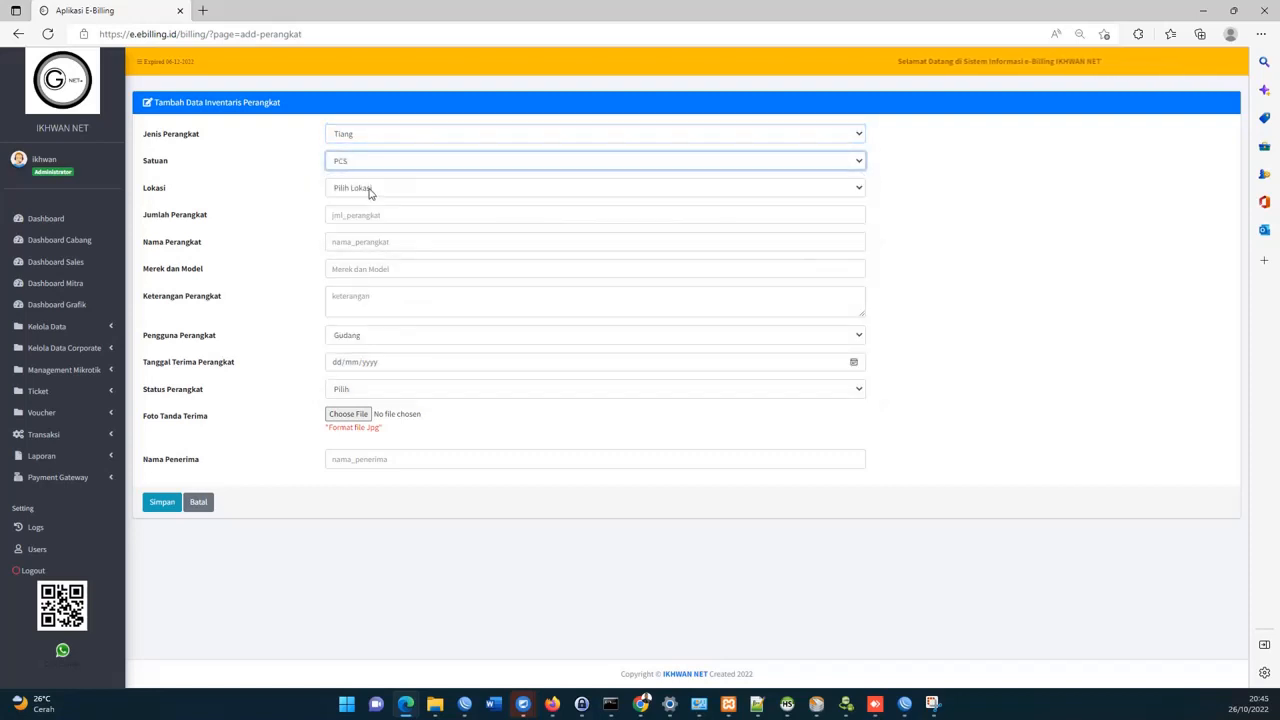
left_click(371, 190)
left_click(376, 216)
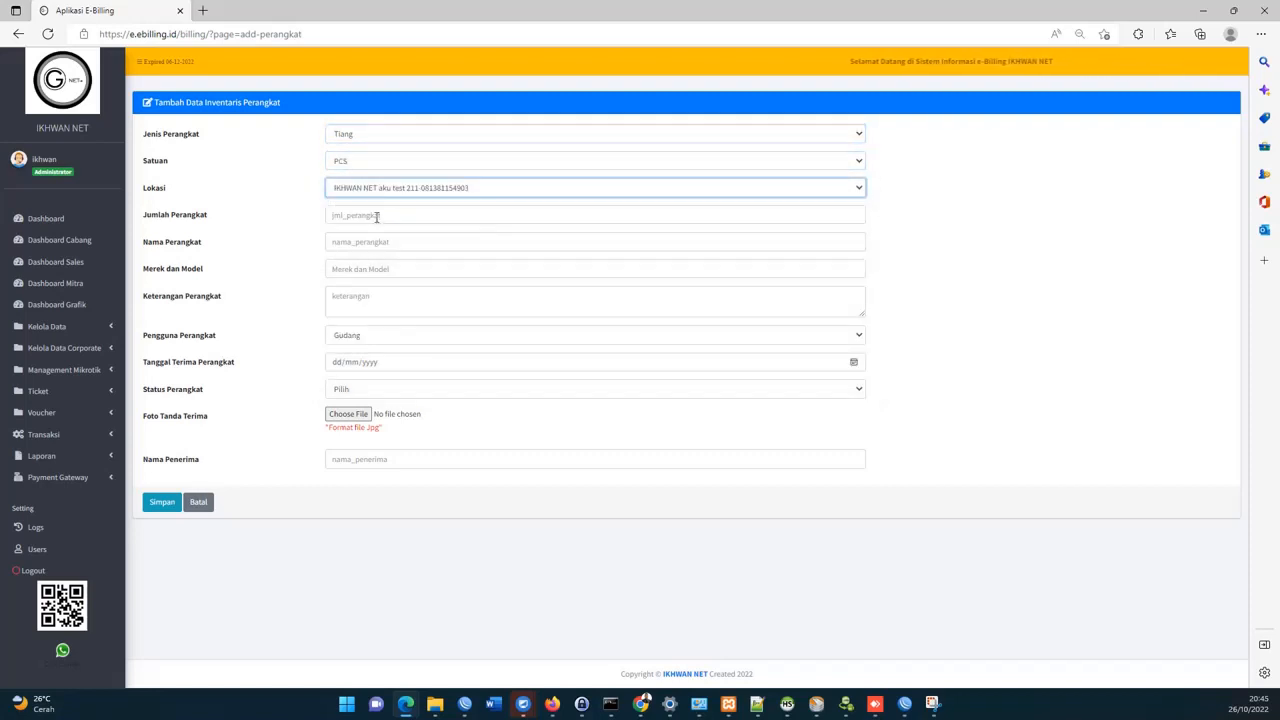
Enter quantity 2, device name "Tiang", brand and model "Tiang Besi Baja" and description "stock awal".
left_click(376, 215)
left_click(376, 215)
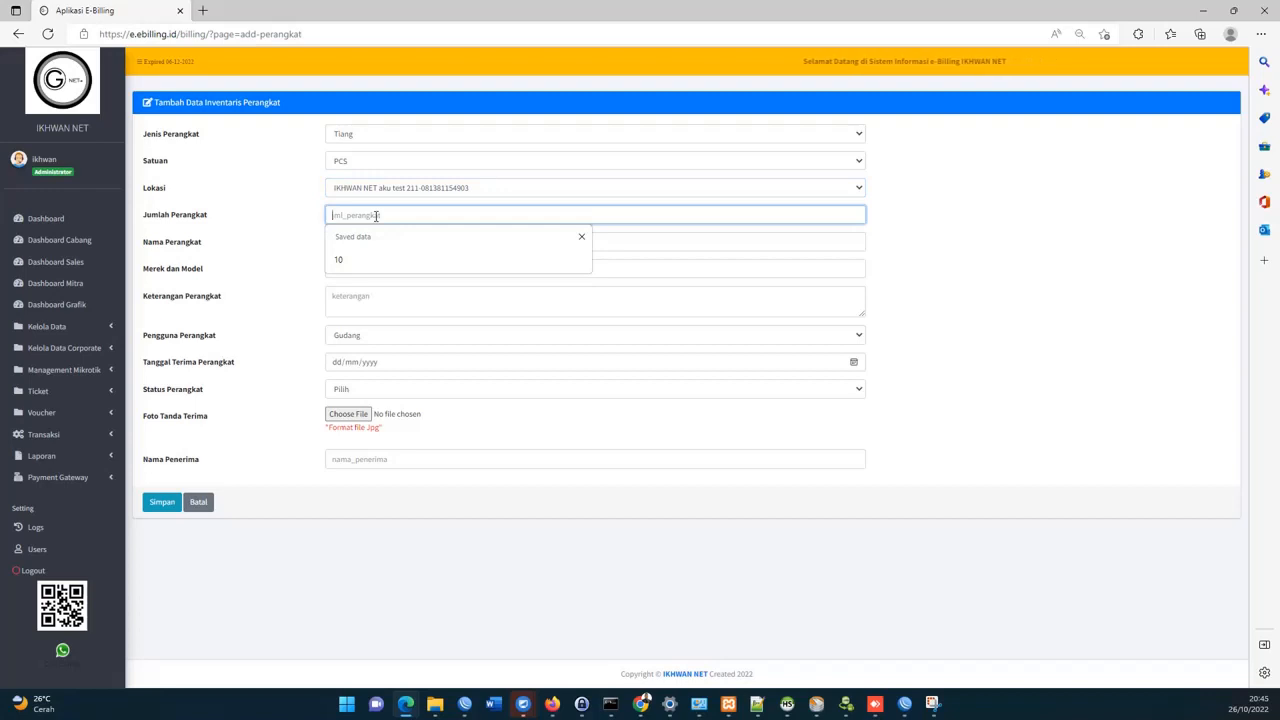
type("2")
left_click(374, 242)
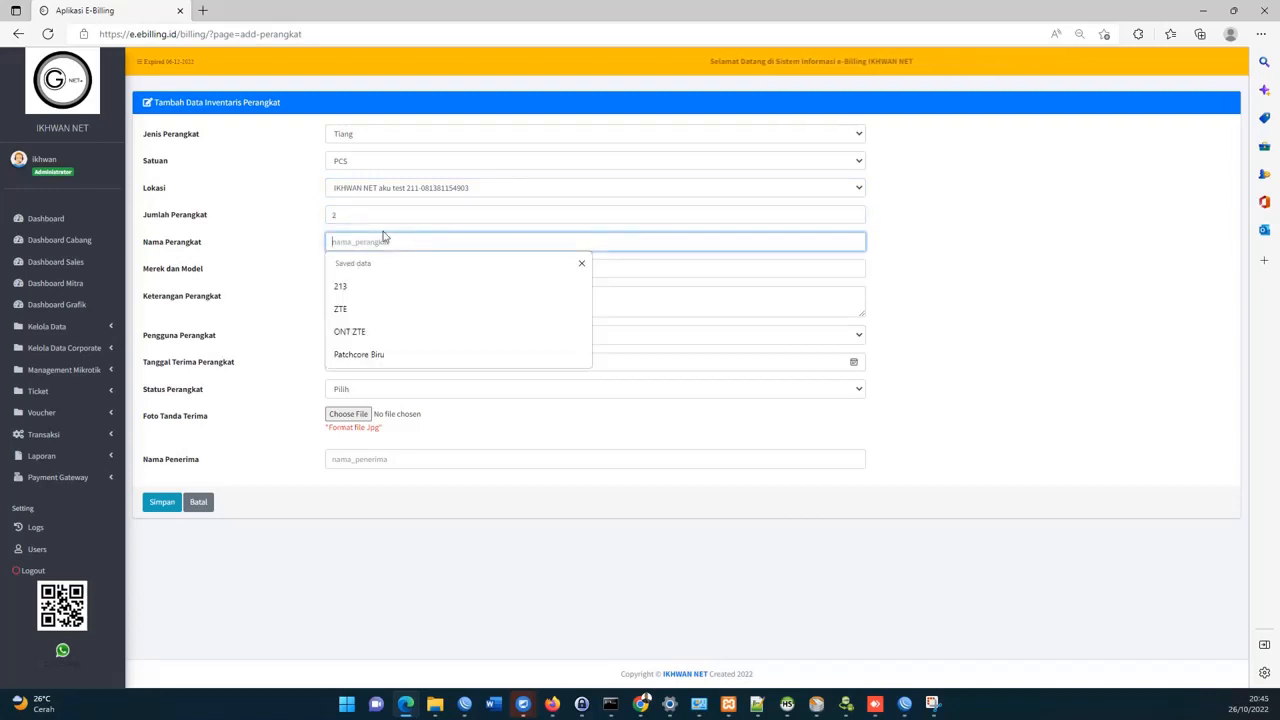
type("Tiang")
key("Tab")
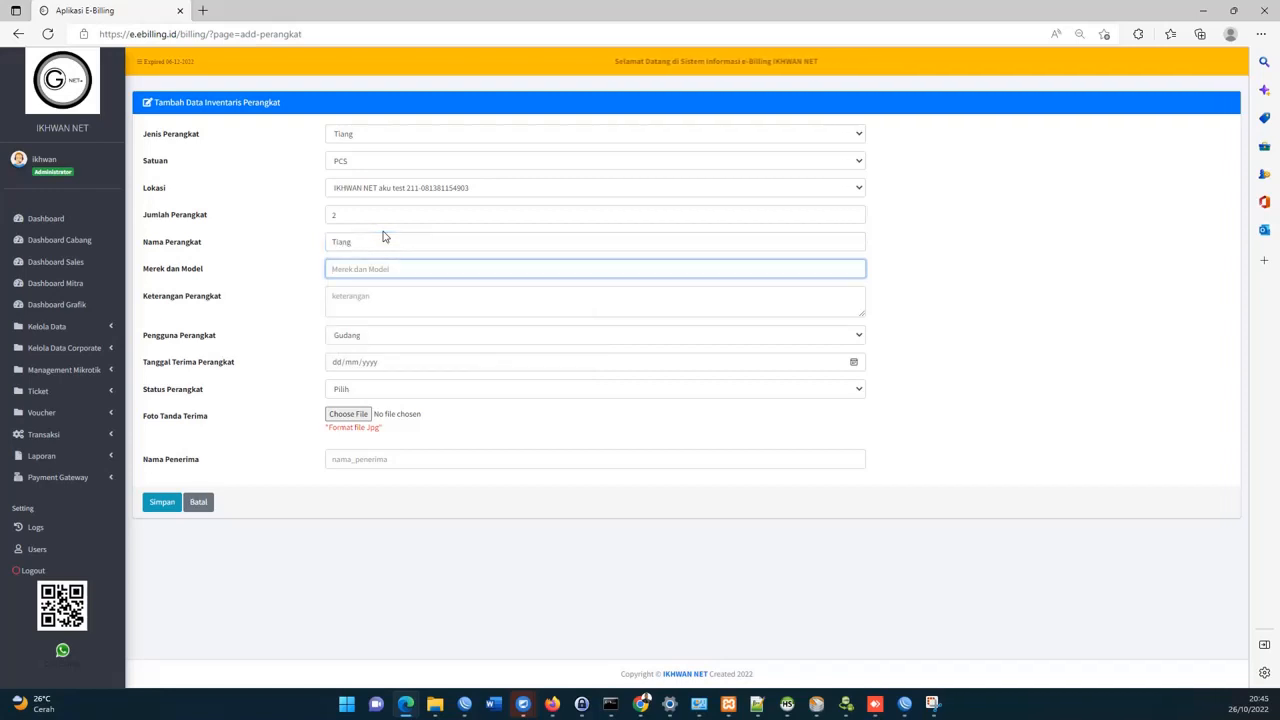
type("Tiang Besi Baja")
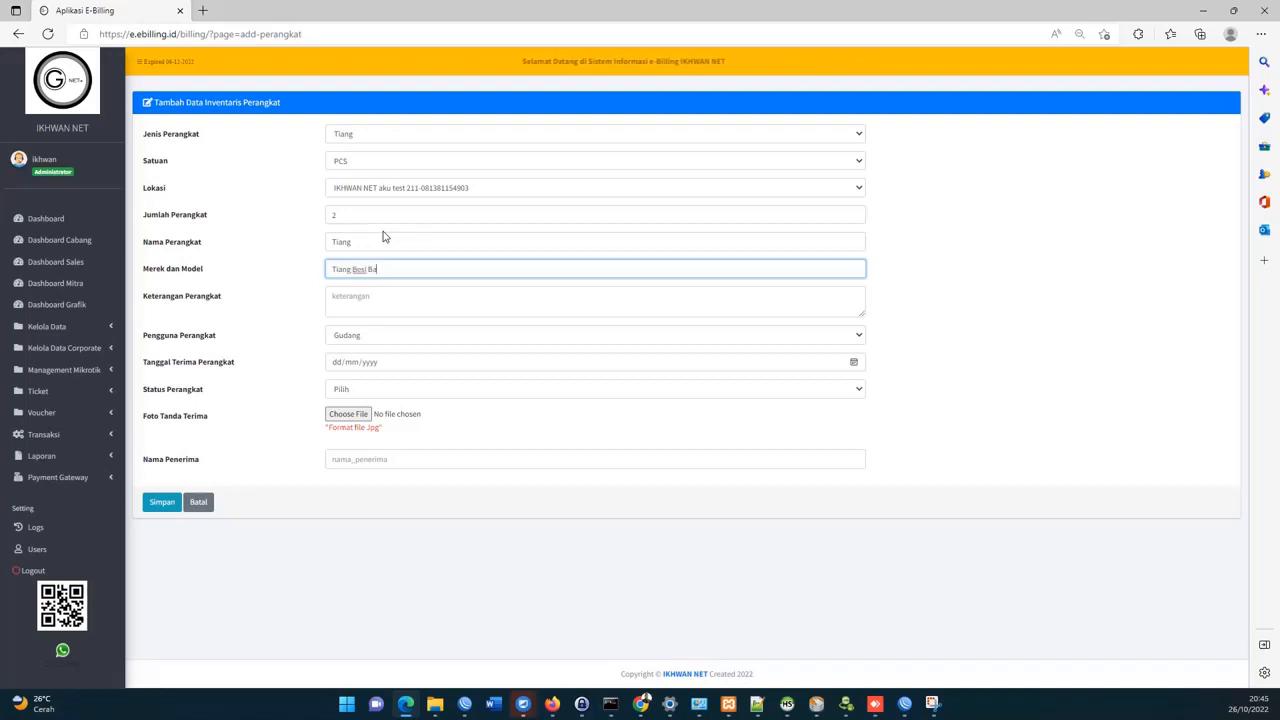
key("Tab")
type("stock")
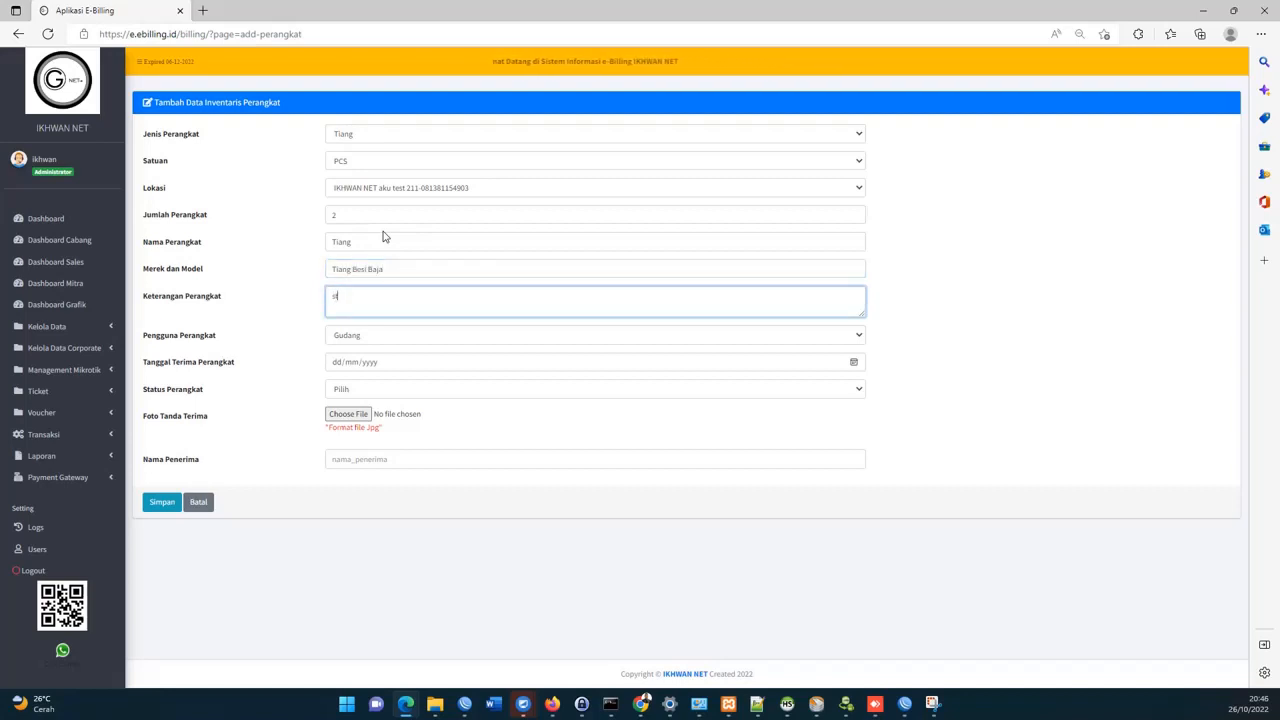
type(" awal")
Set the device's received date to 26/10/2022 and its status to "Bagus, normal dan bisa digunakan".
left_click(853, 361)
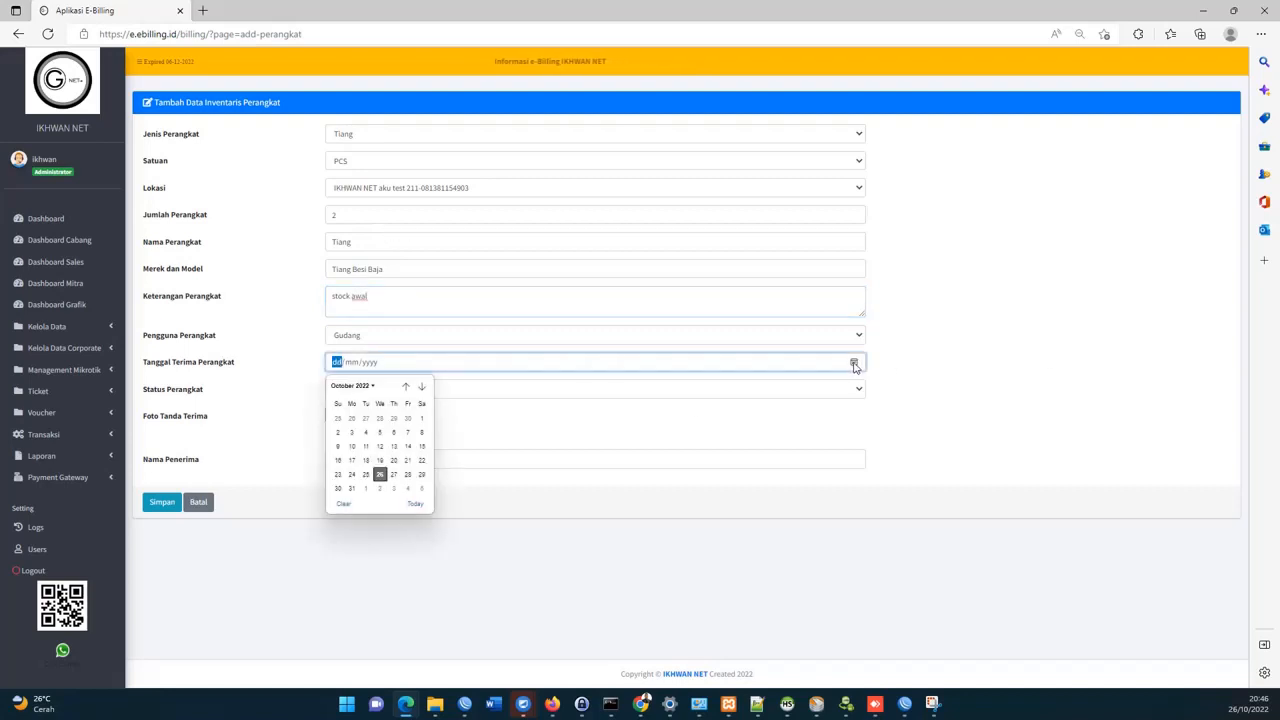
left_click(379, 473)
left_click(406, 390)
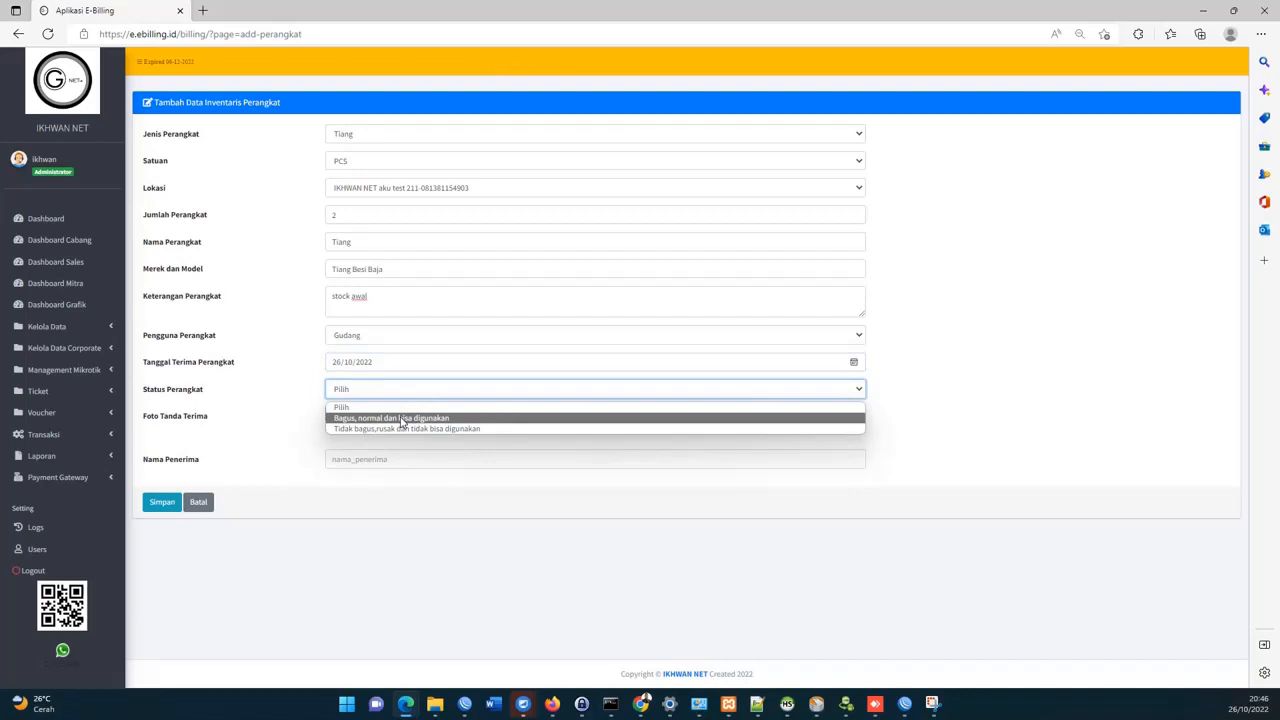
left_click(459, 419)
Attach pay.jpg from the Pictures folder as the receipt photo.
left_click(340, 418)
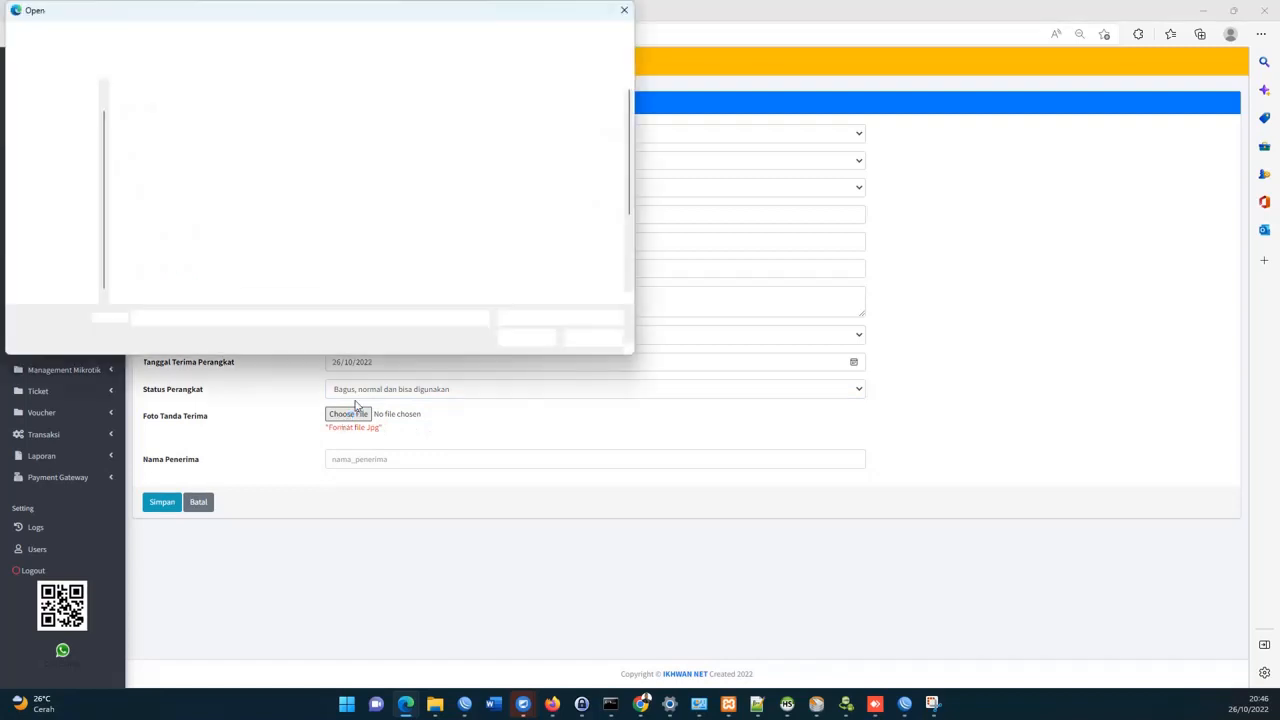
left_click(359, 207)
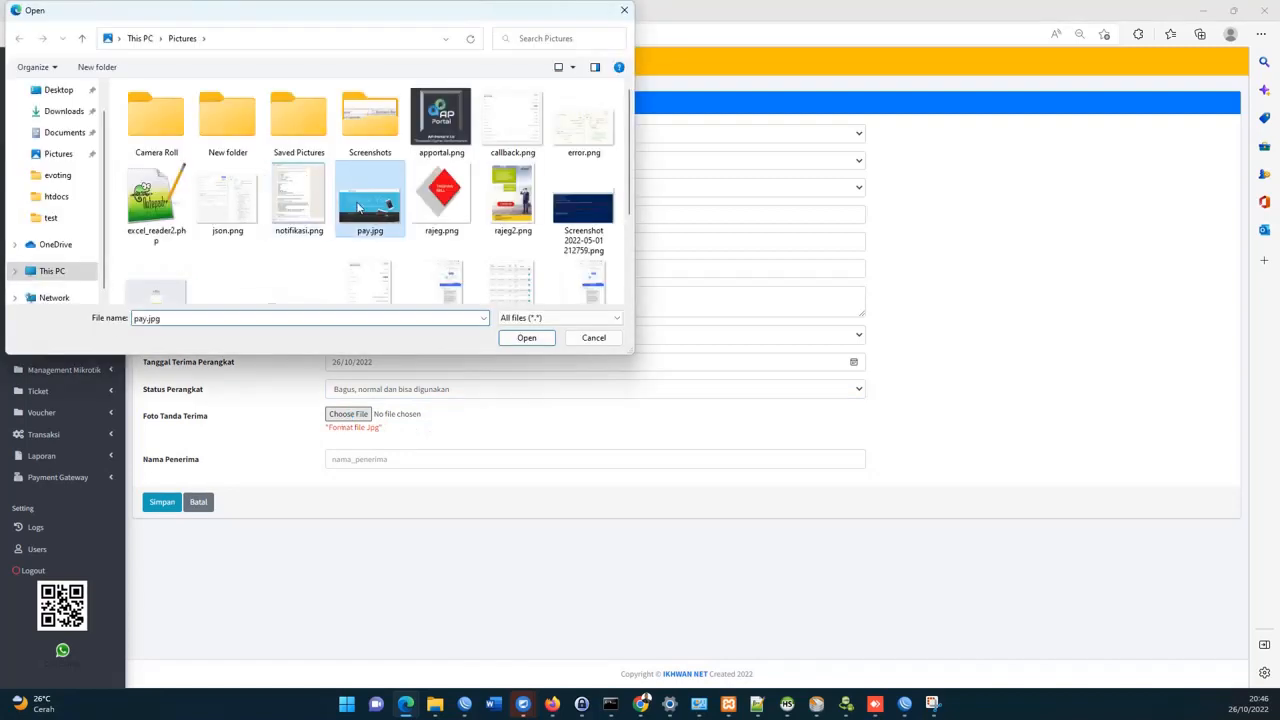
left_click(527, 339)
Fill in the recipient's name and save the new inventory record.
left_click(376, 460)
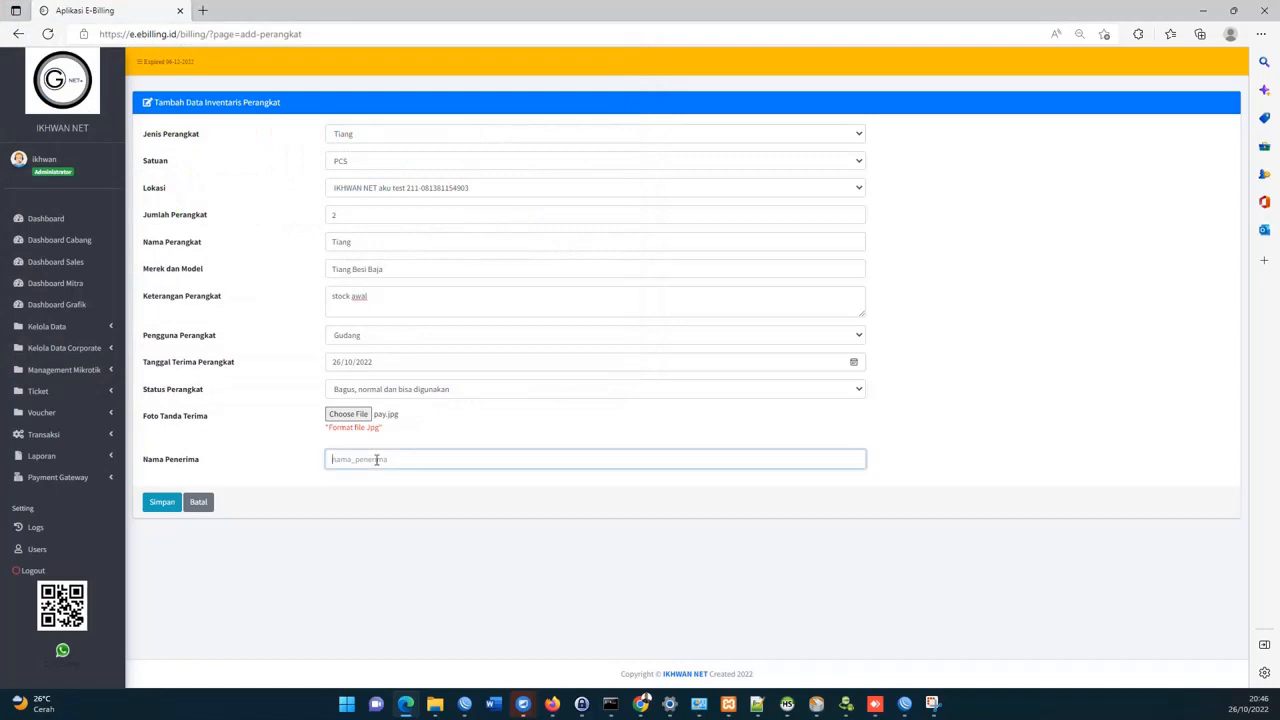
type("ikhwa")
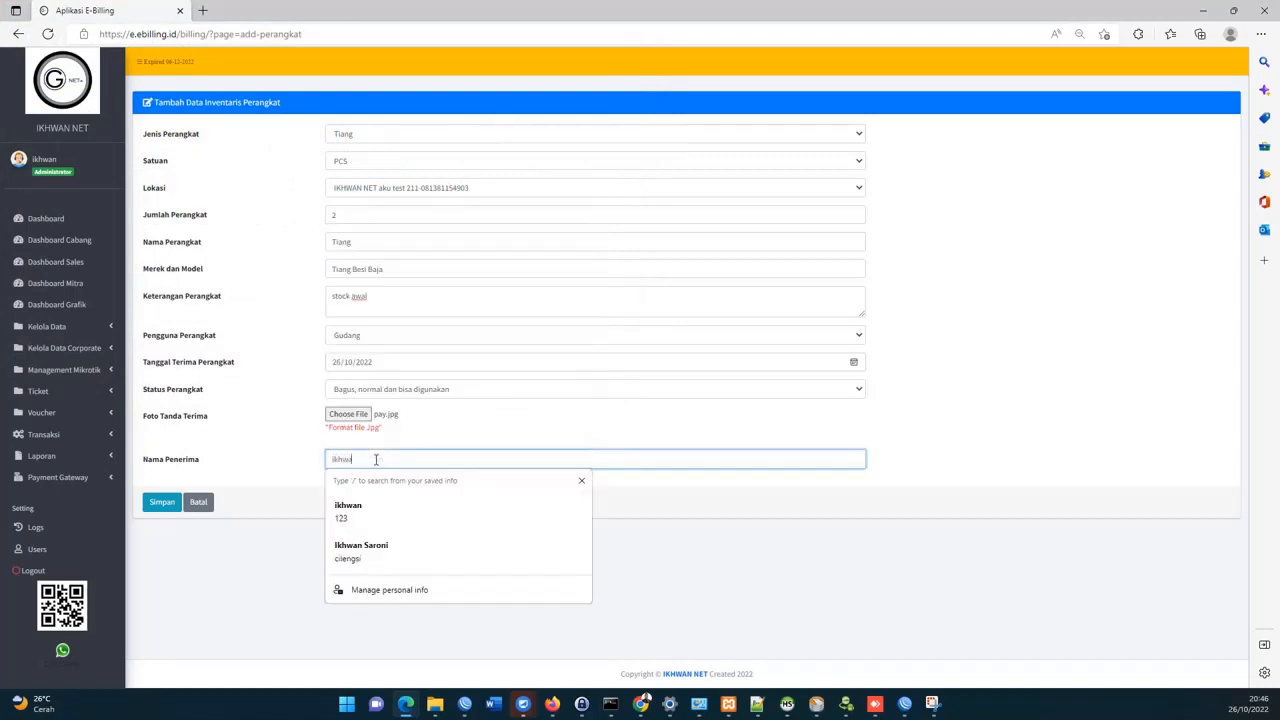
type("n")
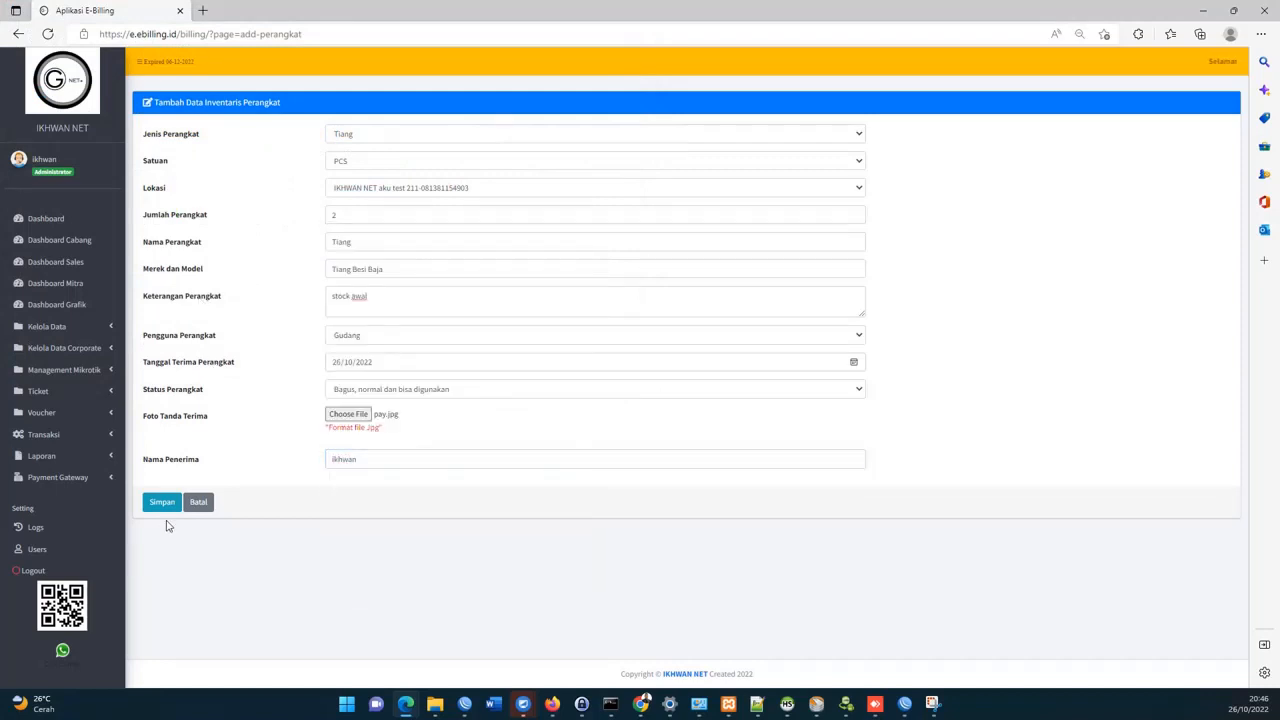
left_click(162, 503)
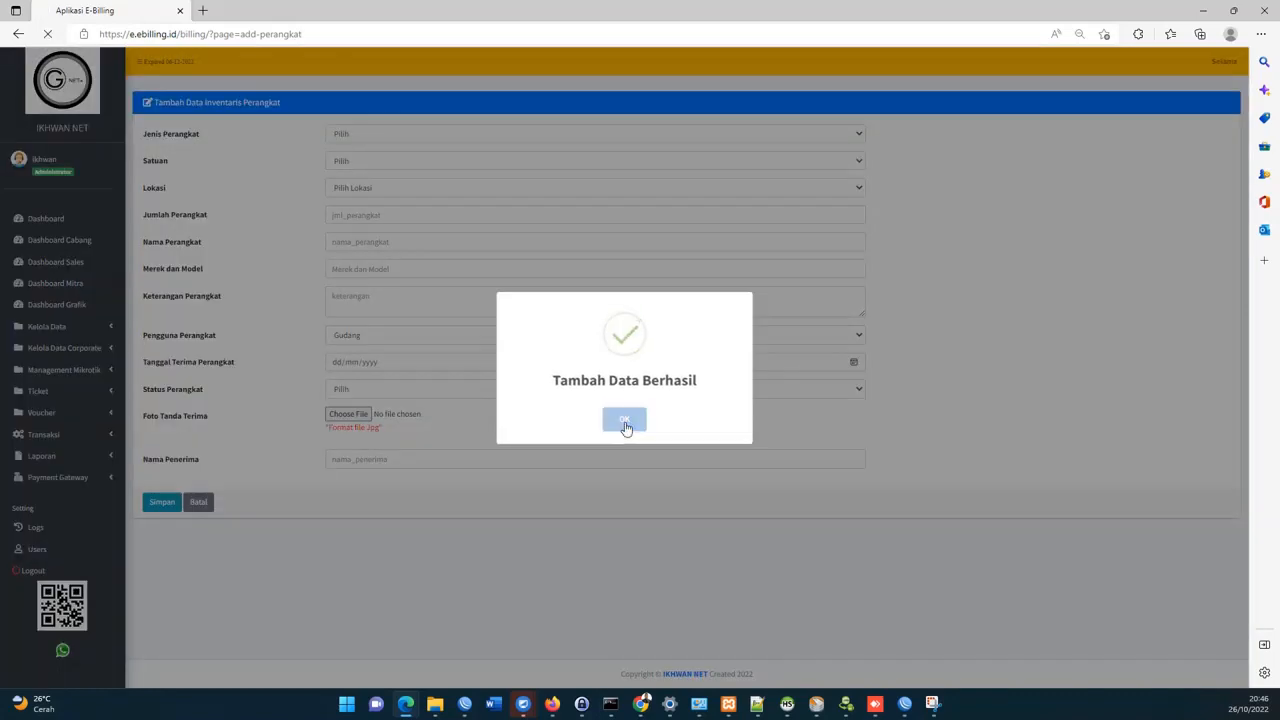
left_click(625, 425)
Start a new inventory record with device type Adaptor, unit PCS and the IKHWAN NET location.
left_click(180, 134)
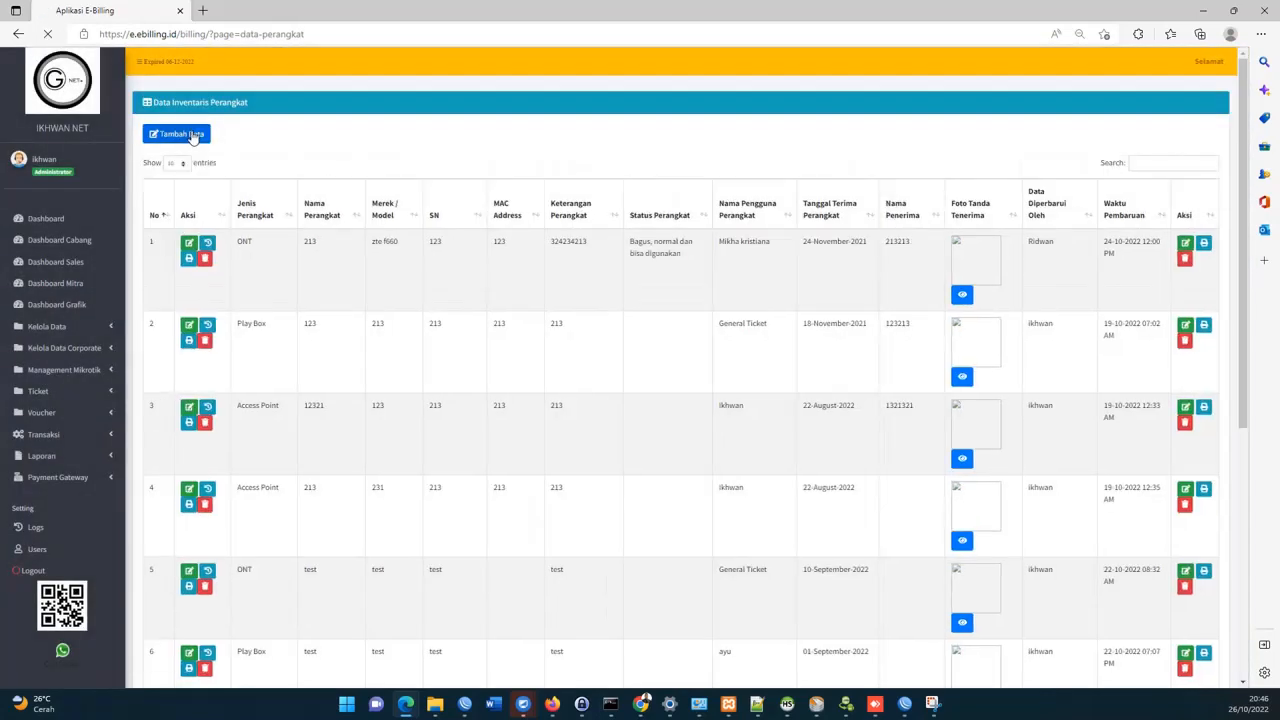
left_click(352, 136)
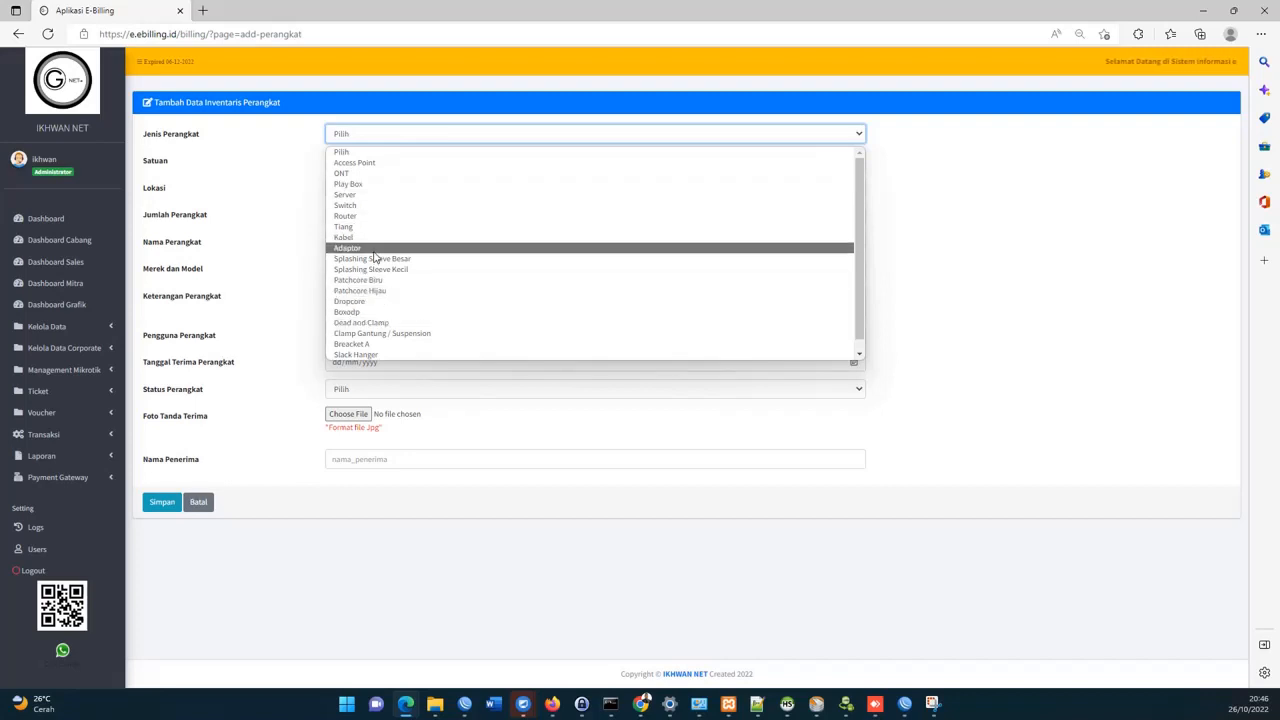
left_click(374, 248)
left_click(372, 163)
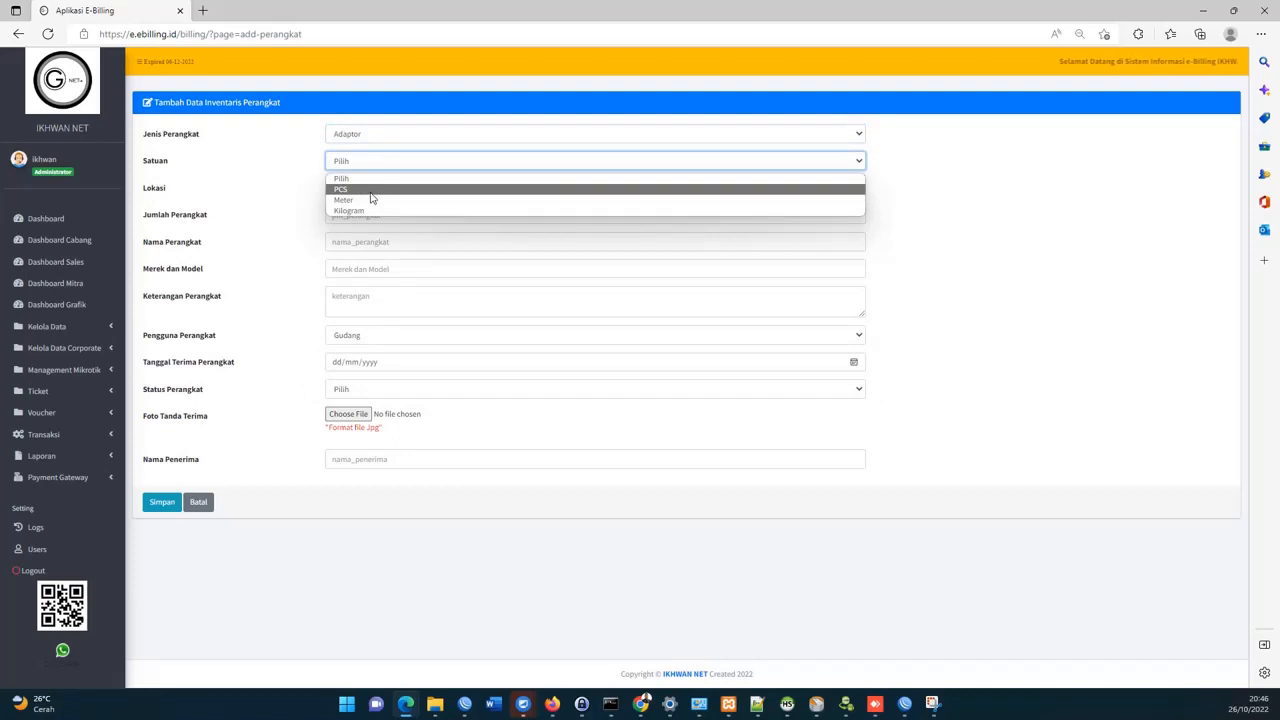
left_click(369, 200)
left_click(369, 188)
left_click(368, 216)
Set the device quantity to 10 and the device name to "Adaptor 12V".
left_click(368, 215)
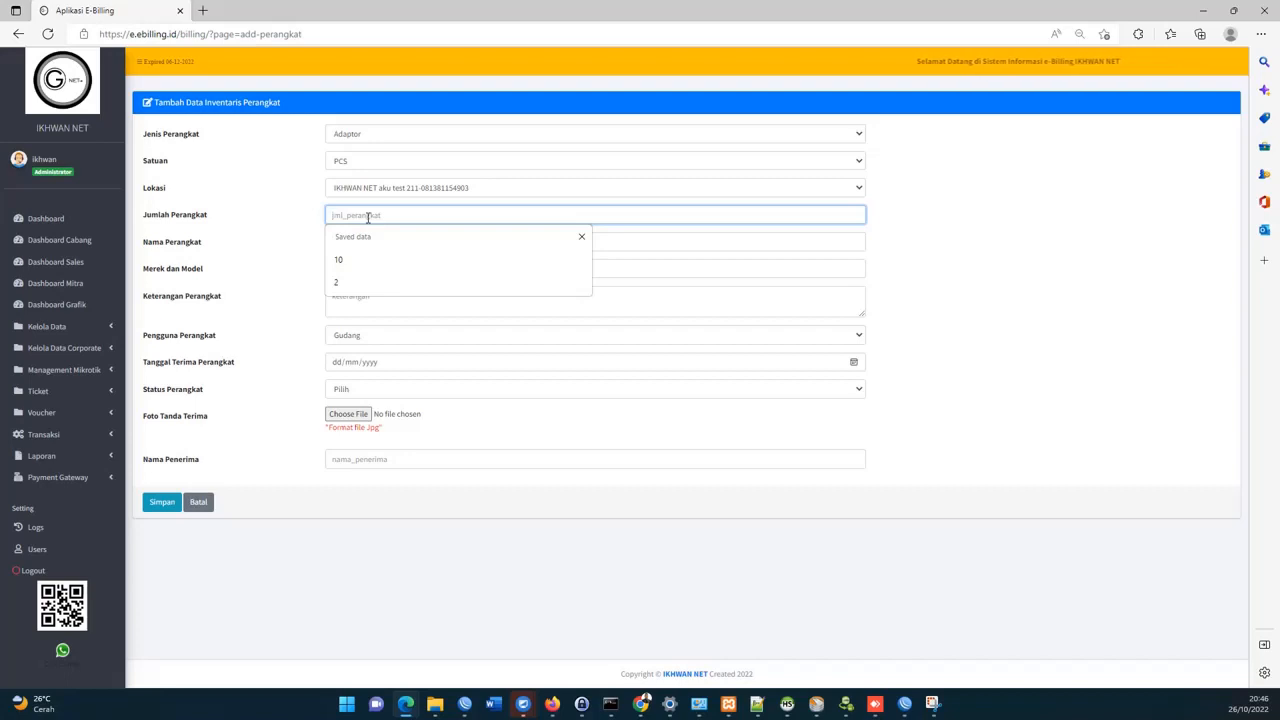
type("10")
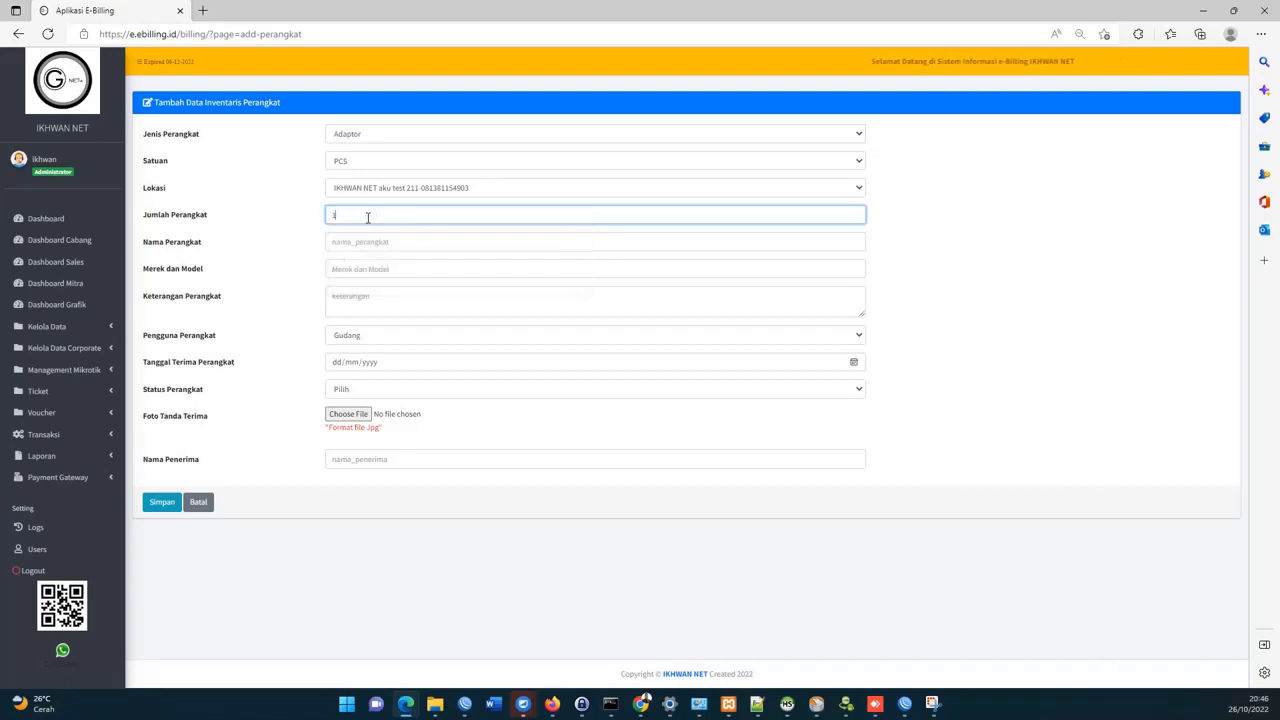
key("Return")
type("Ad")
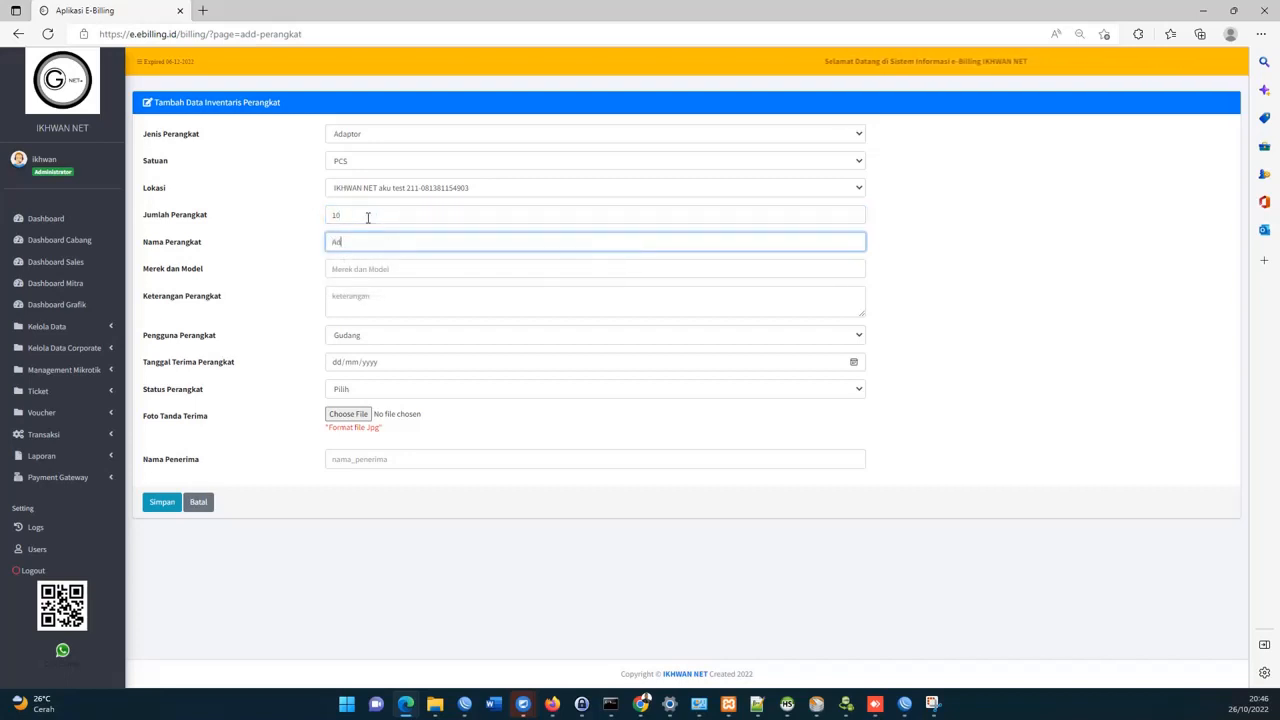
type("aptor 12")
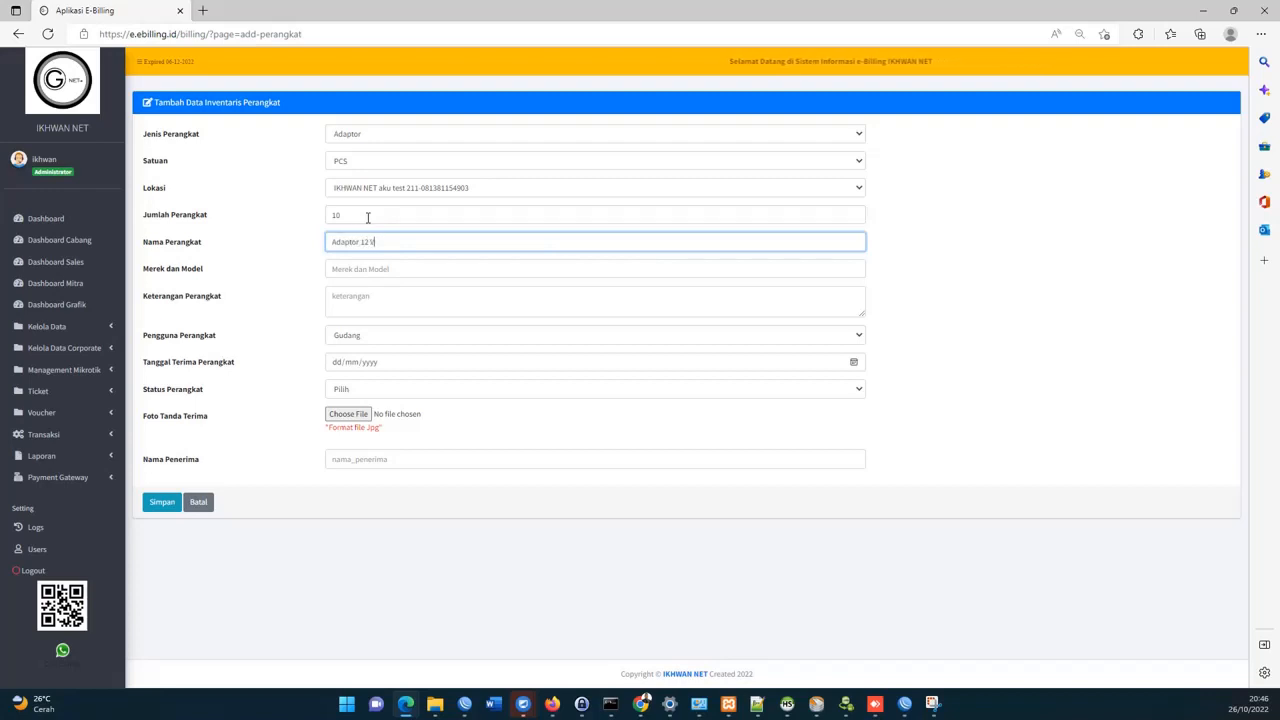
type("V")
key("Tab")
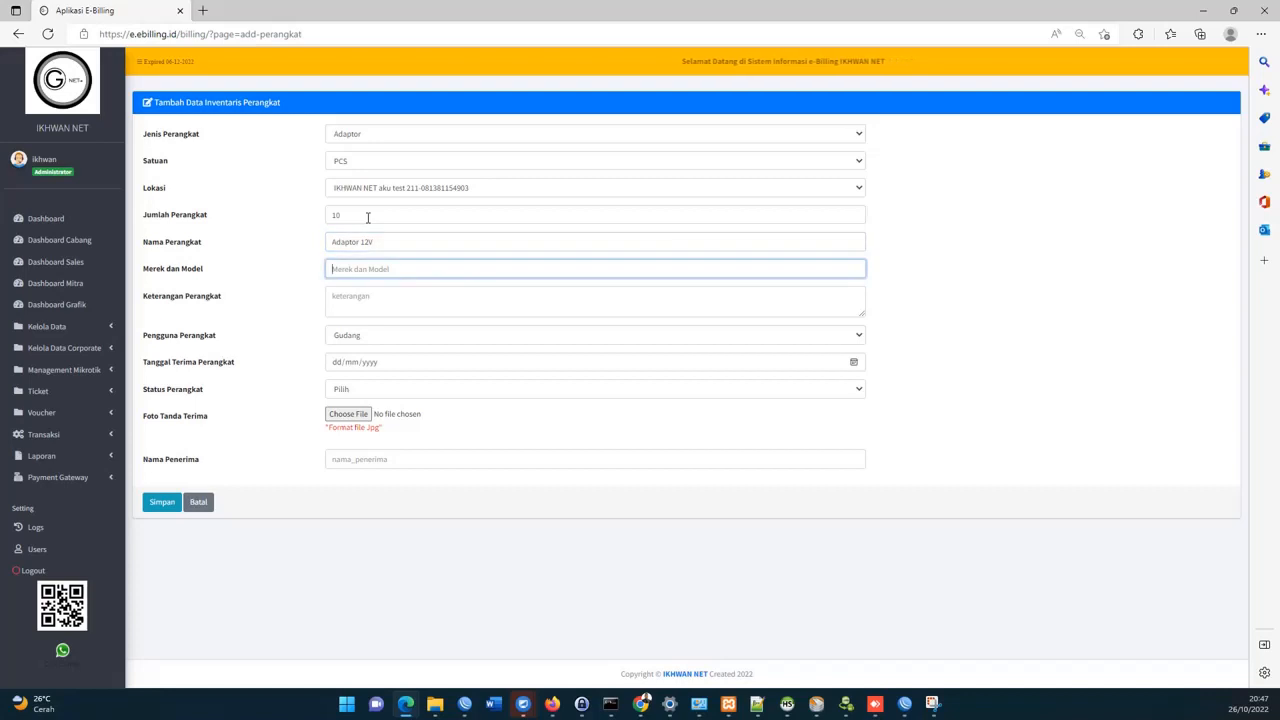
Enter brand and model "T-Link" and description "stock awal" for the adaptor.
type("T")
key("BackSpace")
type("T")
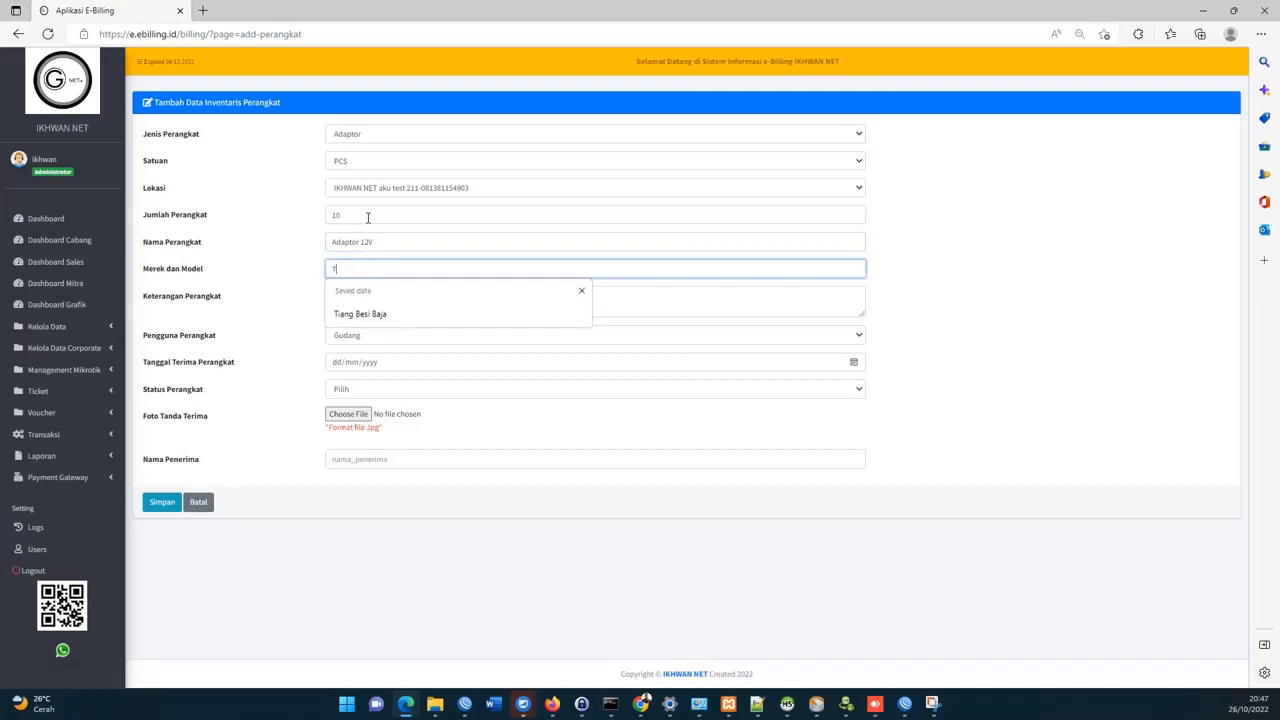
type("-Link")
key("Tab")
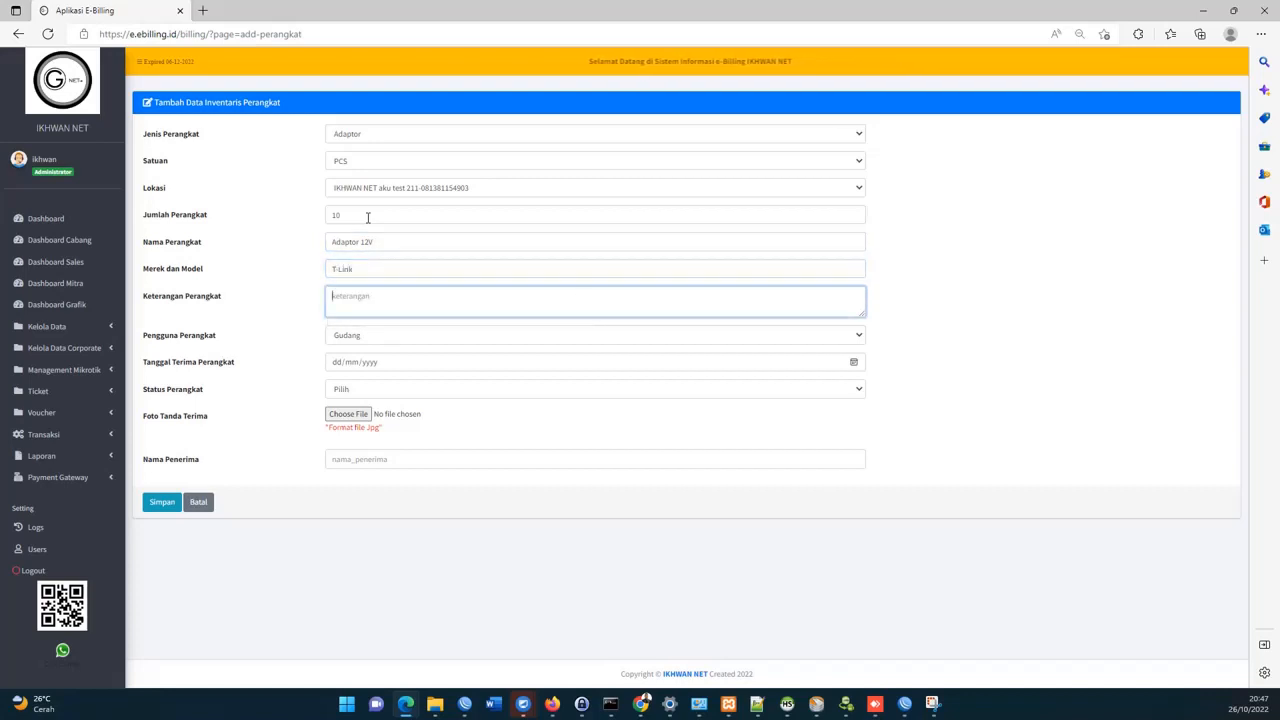
type("stock awal")
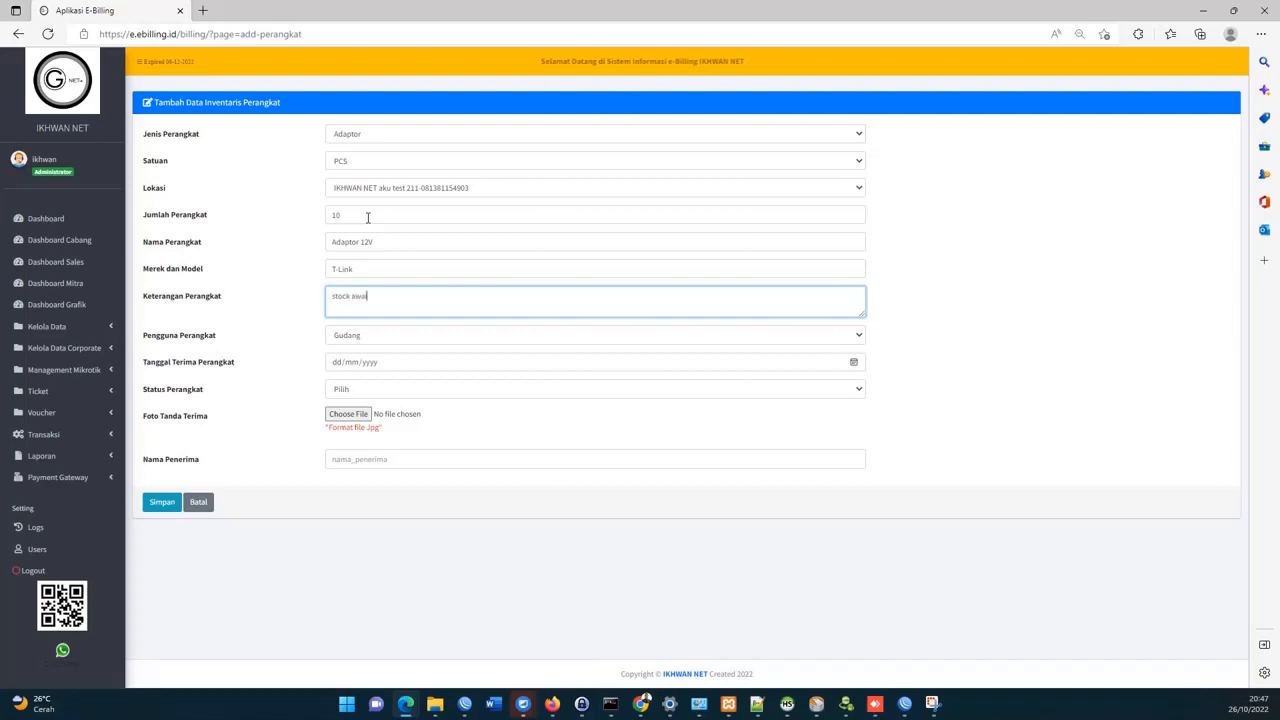
Set the received date to 26/10/2022 and status to "Bagus, normal dan bisa digunakan", with pay.jpg as the receipt photo.
left_click(853, 362)
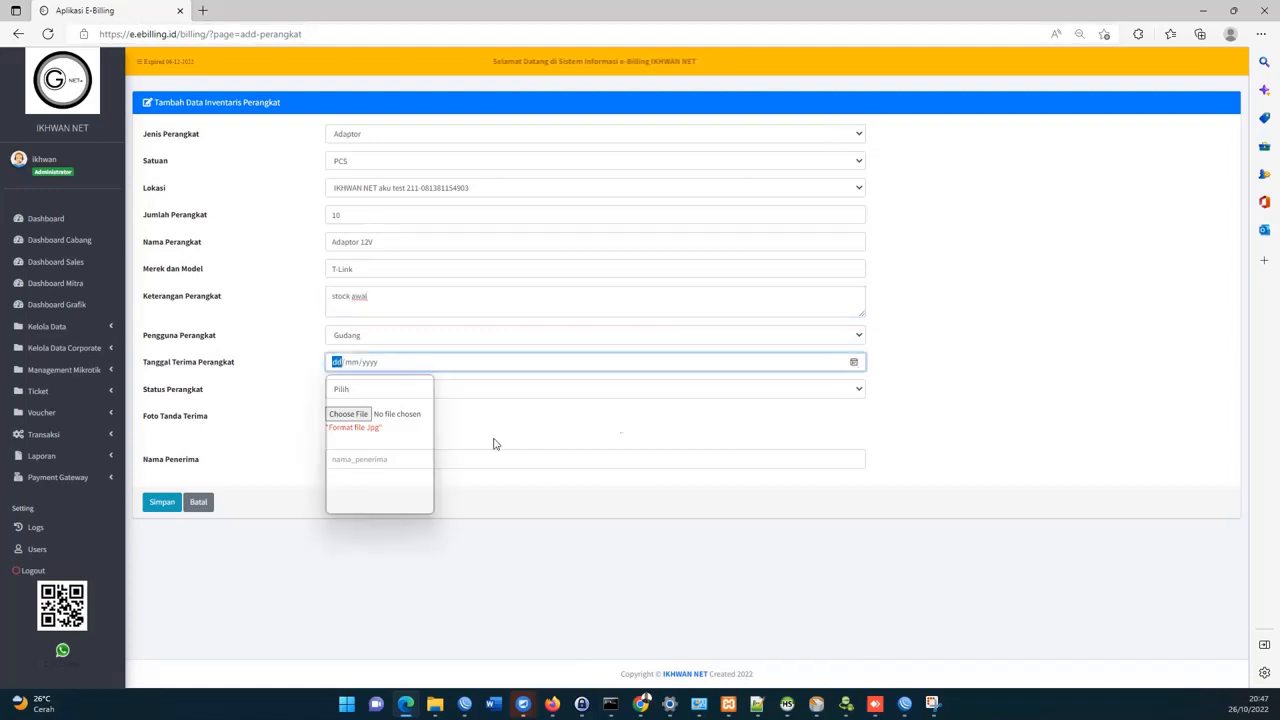
left_click(383, 474)
left_click(380, 389)
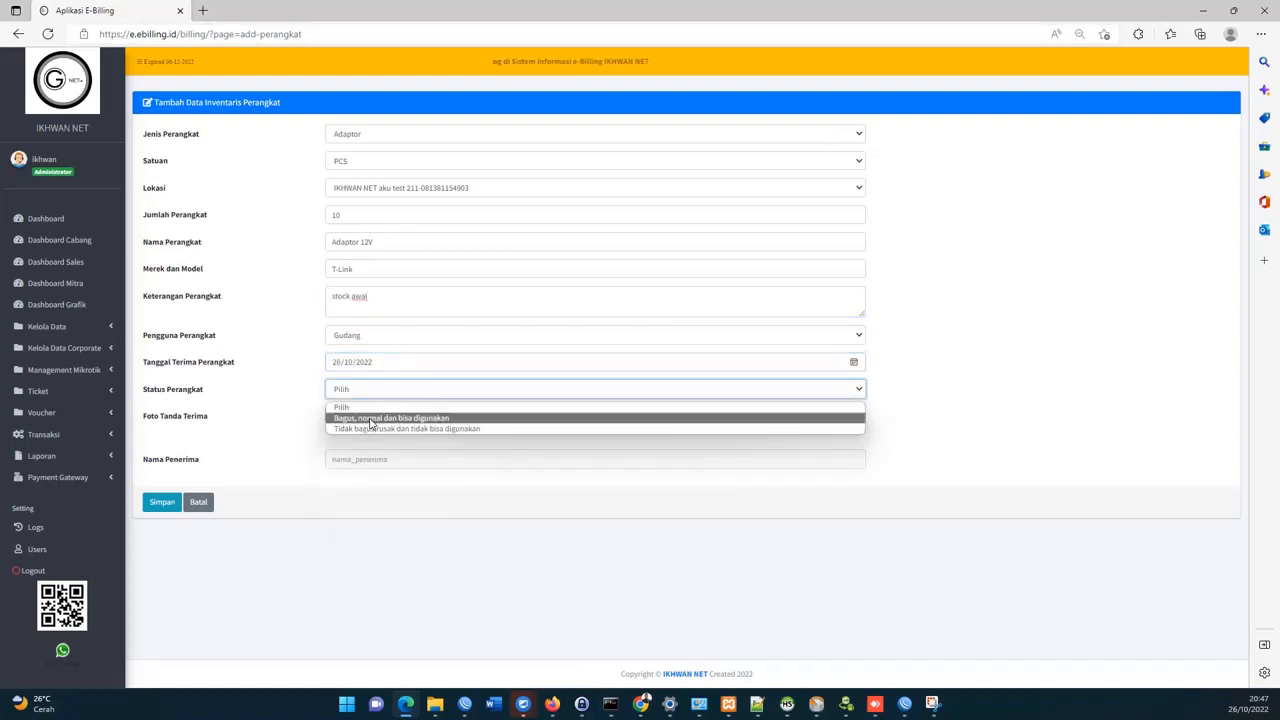
left_click(358, 418)
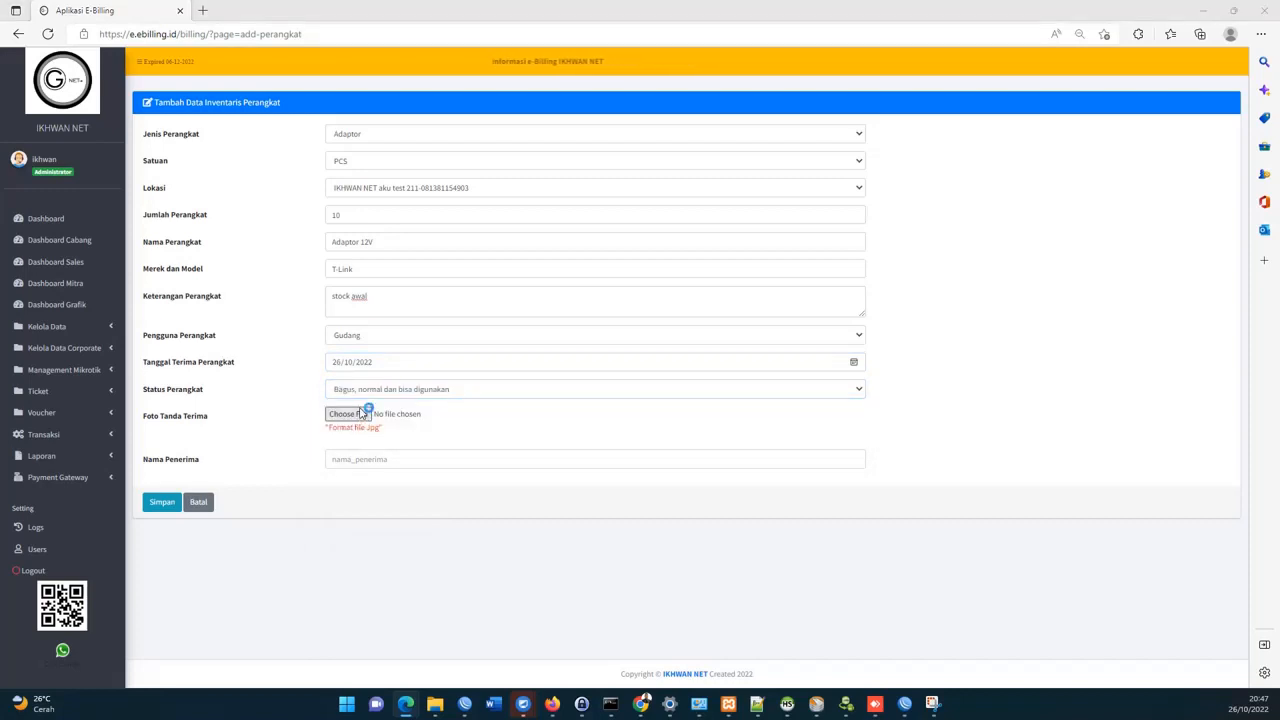
left_click(360, 415)
double_click(375, 187)
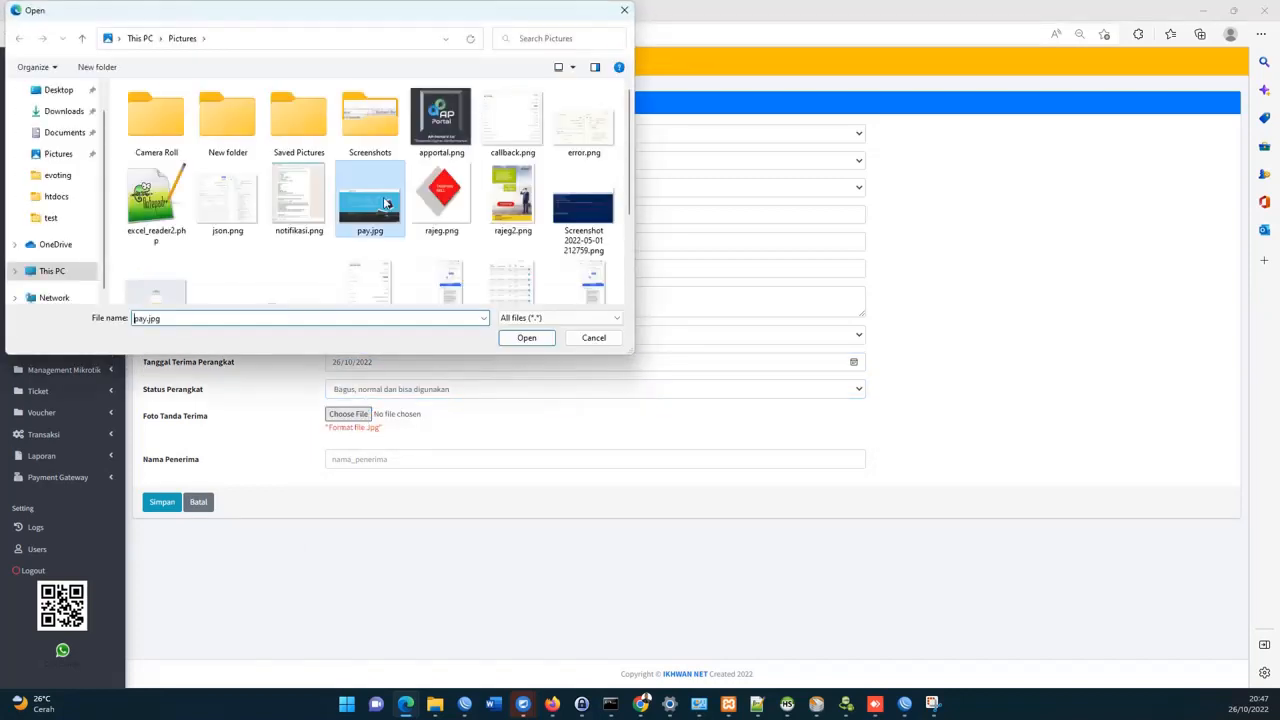
Fill in the recipient's name and save the adaptor inventory record.
left_click(398, 461)
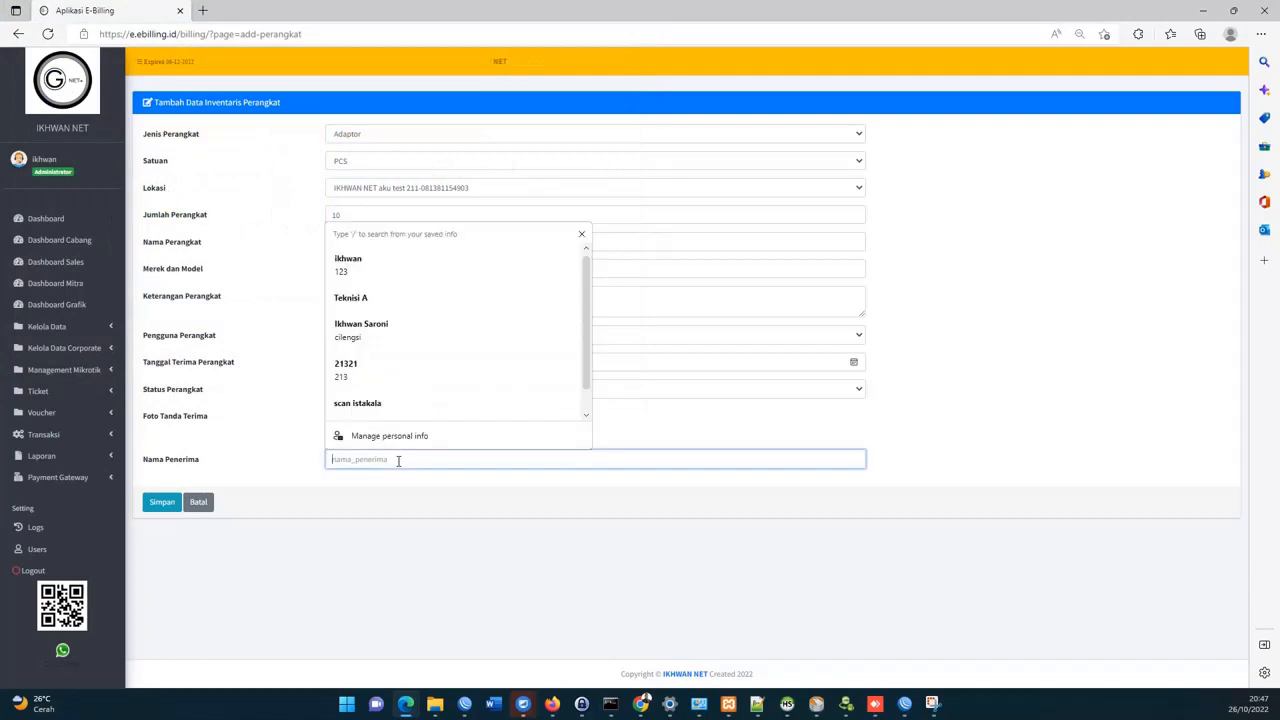
type("ikhwa")
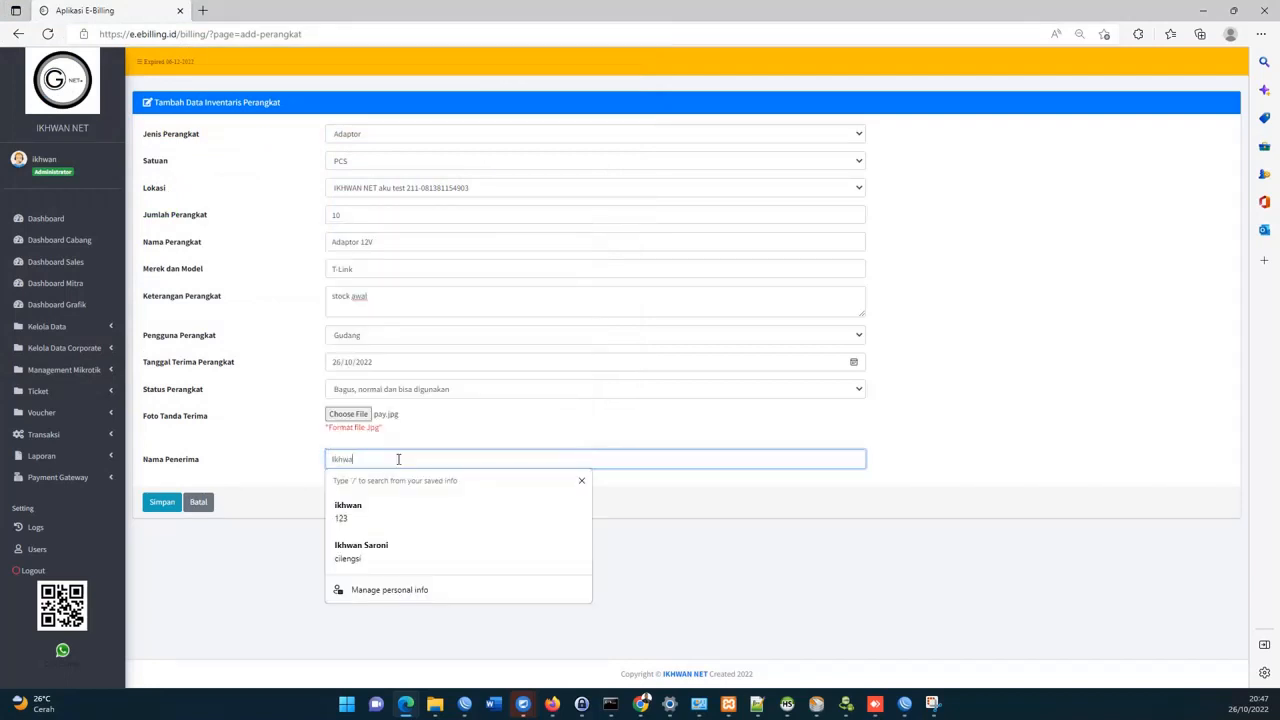
type("n")
left_click(162, 502)
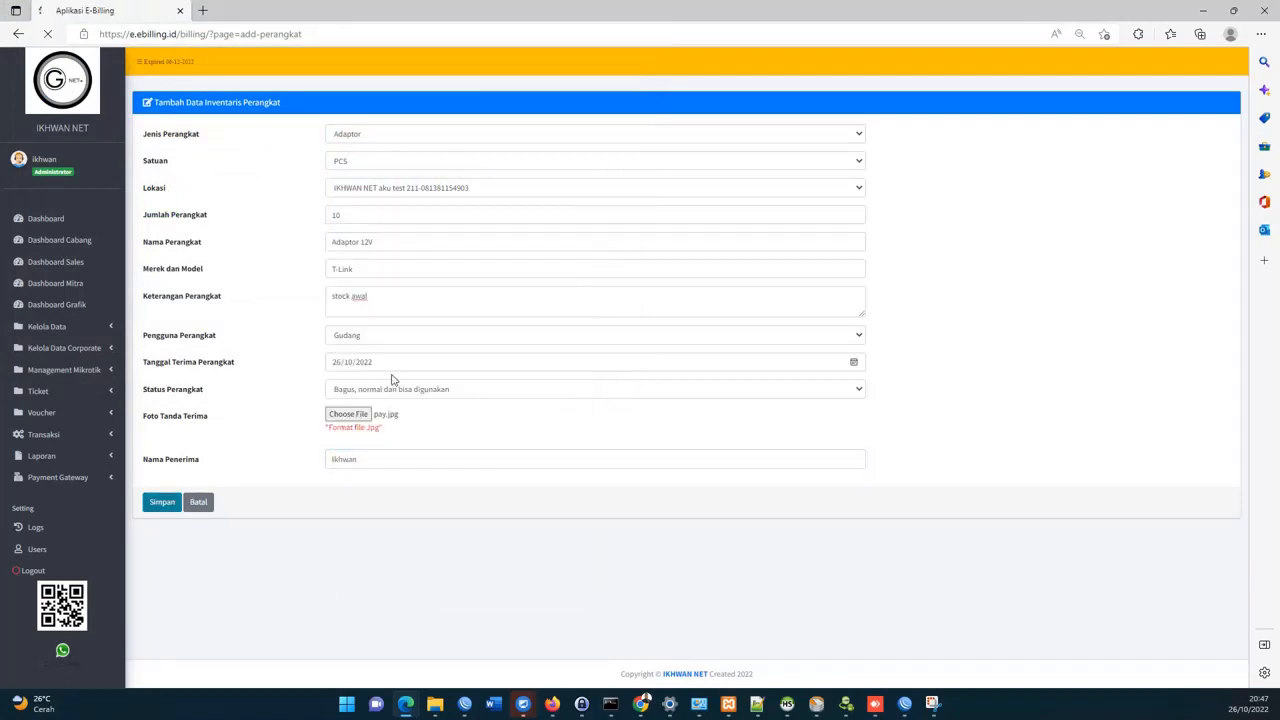
left_click(624, 422)
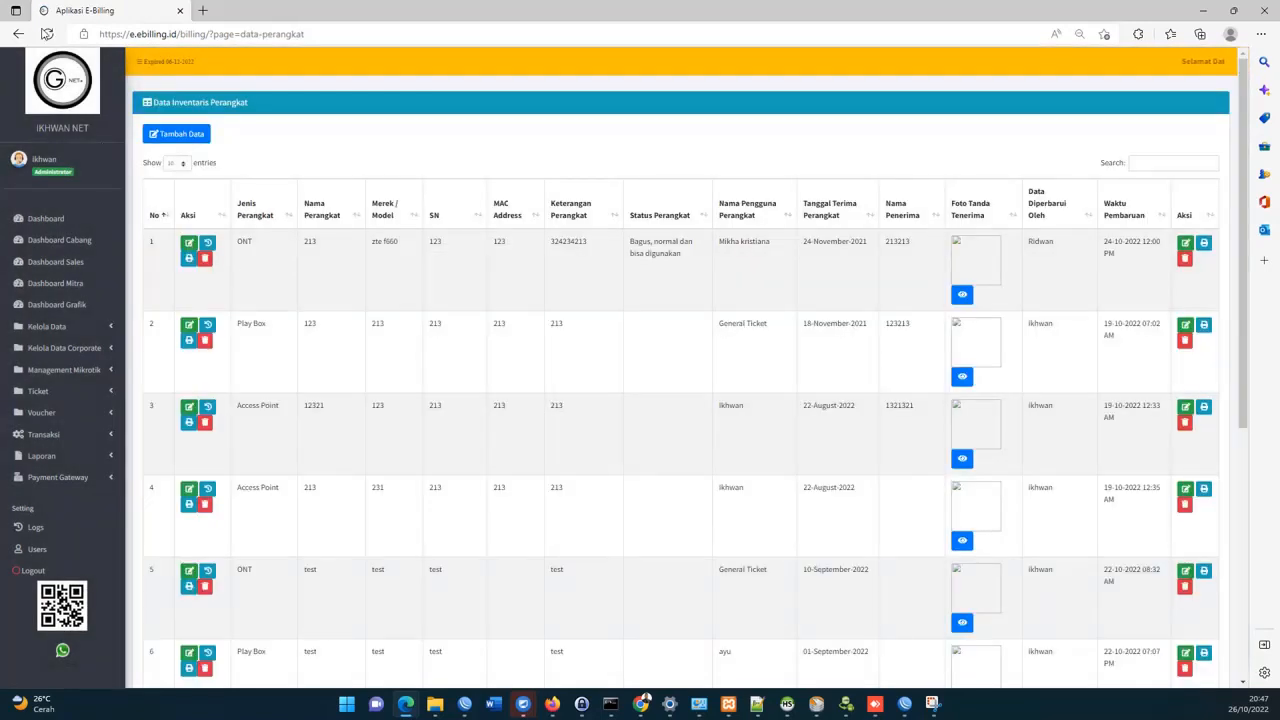
Return to the device inventory dashboard and open the Data Stock Inventaris table.
left_click(112, 328)
scroll(110, 375, "down", 4)
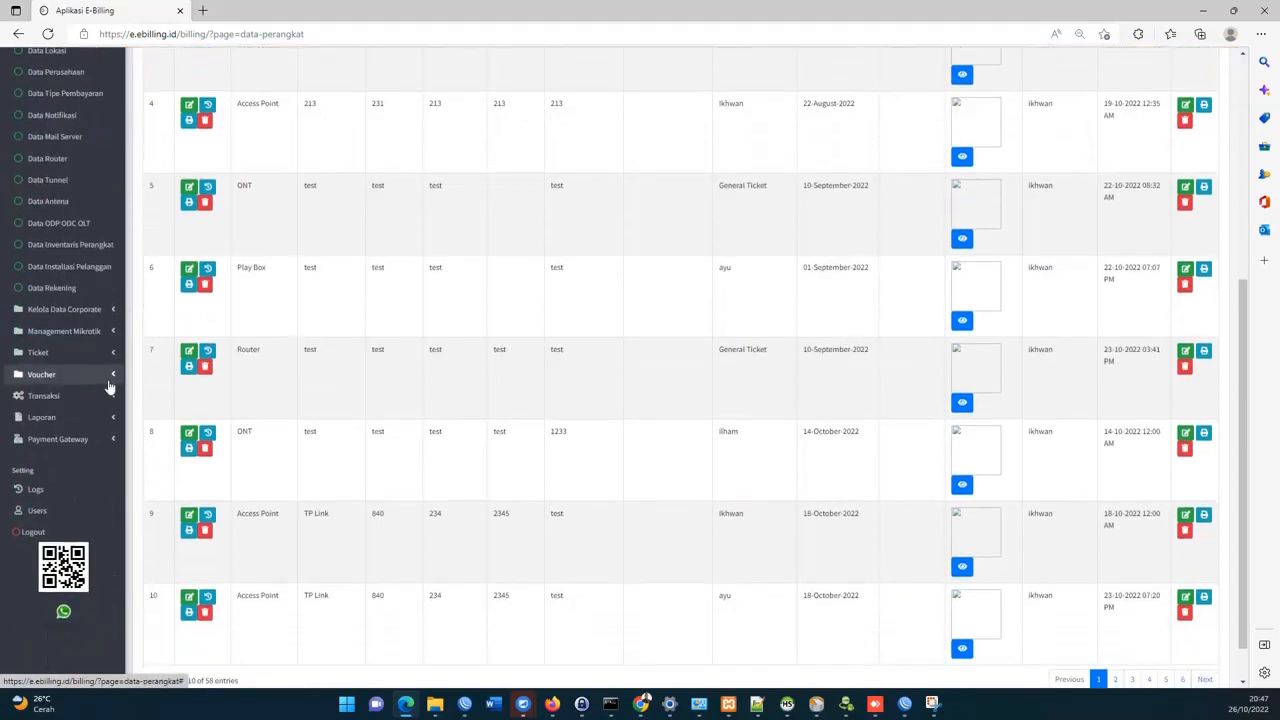
left_click(95, 252)
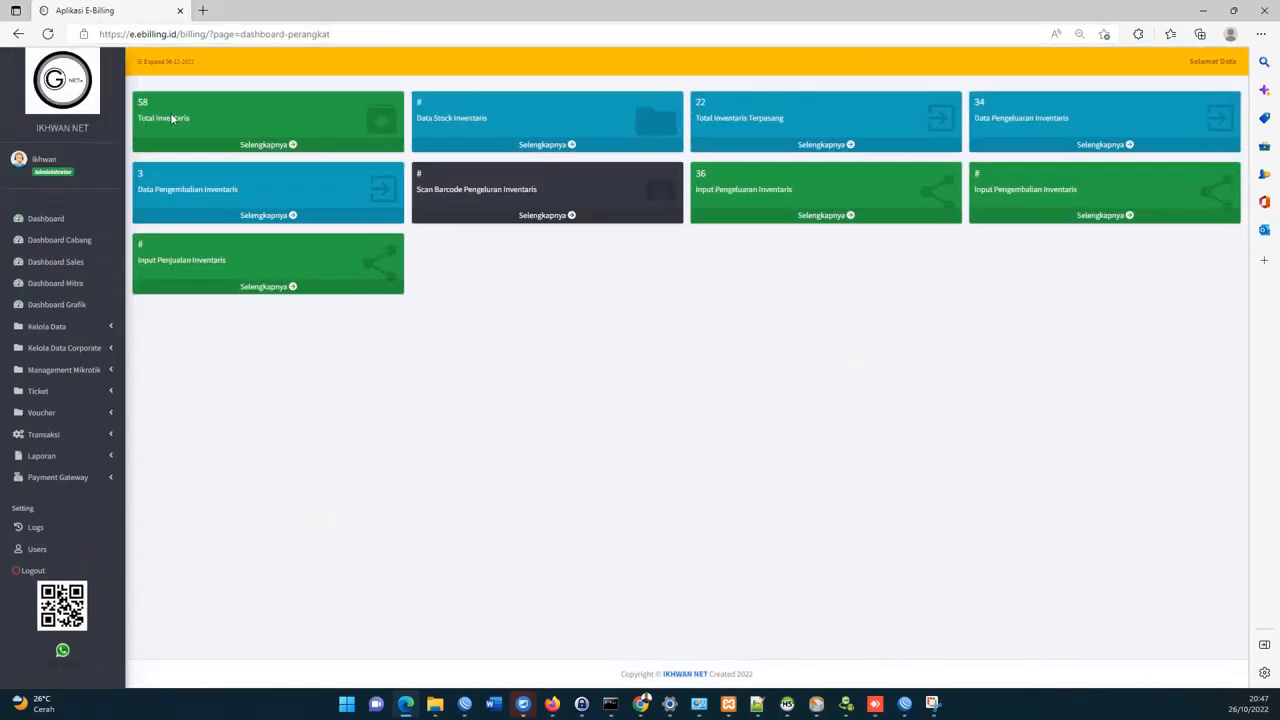
left_click(500, 157)
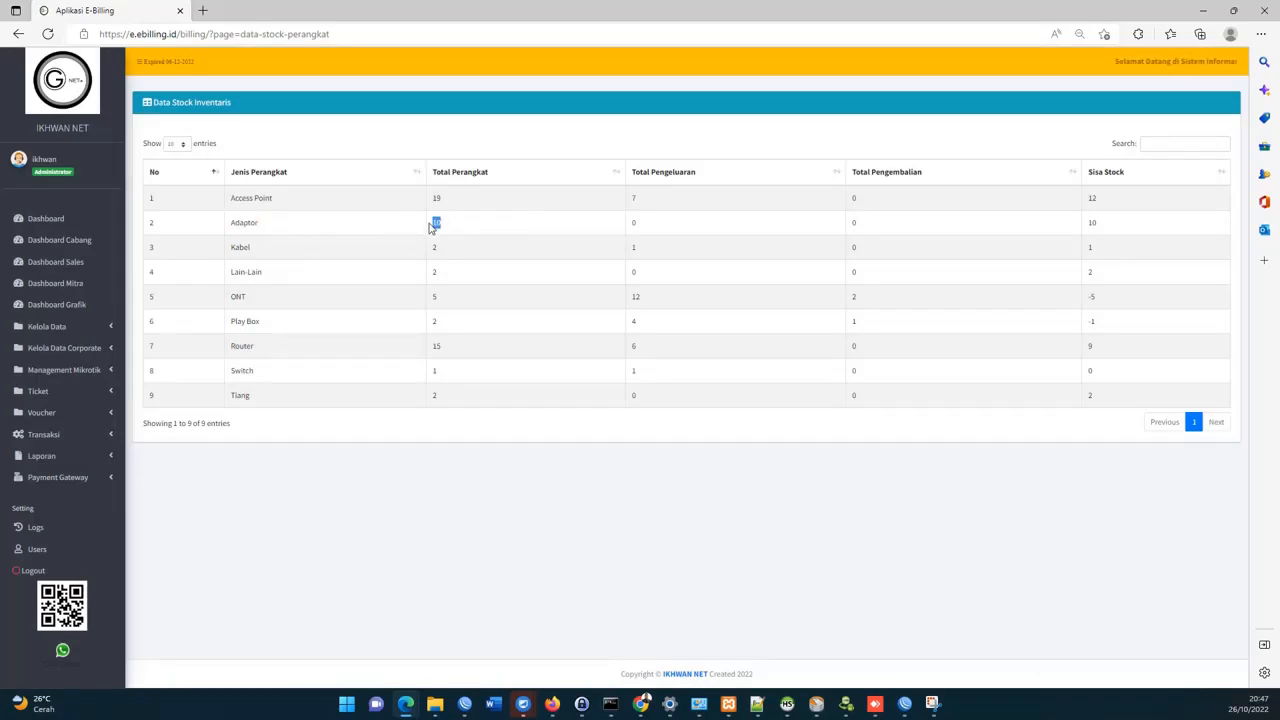
Examine the total, issued, returned and remaining stock for the Adaptor and Tiang rows.
double_click(633, 223)
double_click(853, 222)
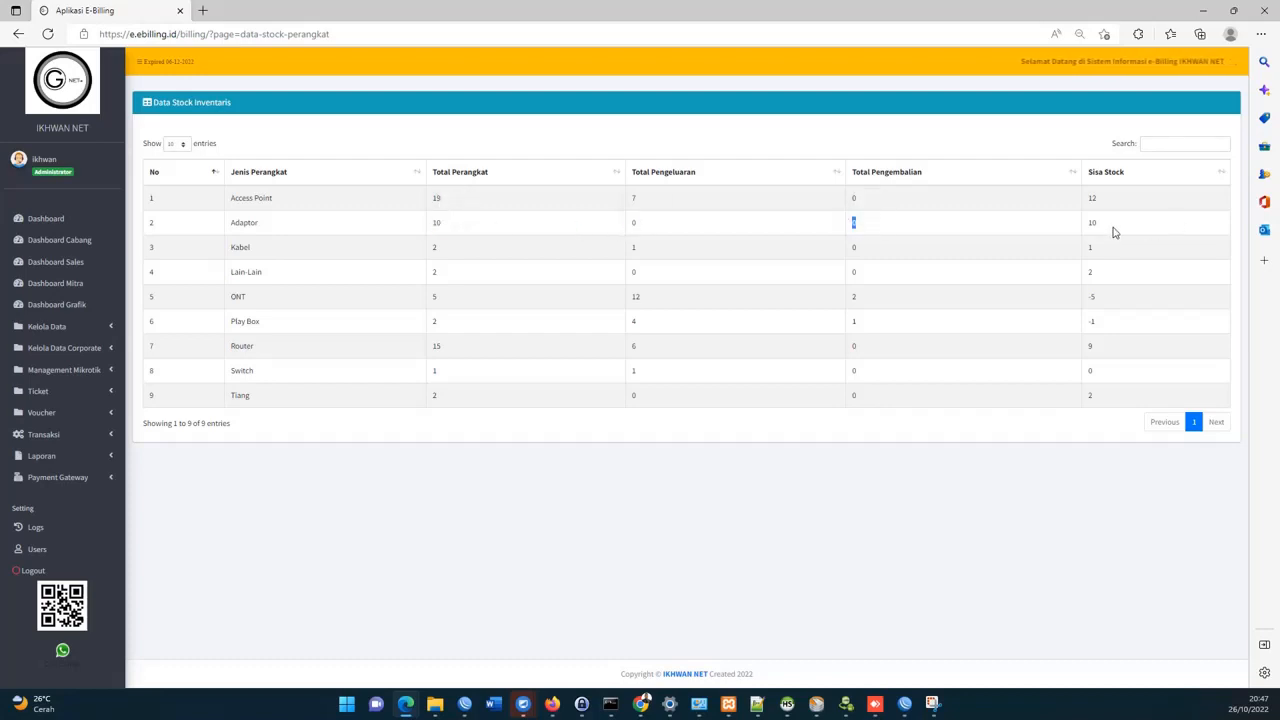
double_click(1091, 224)
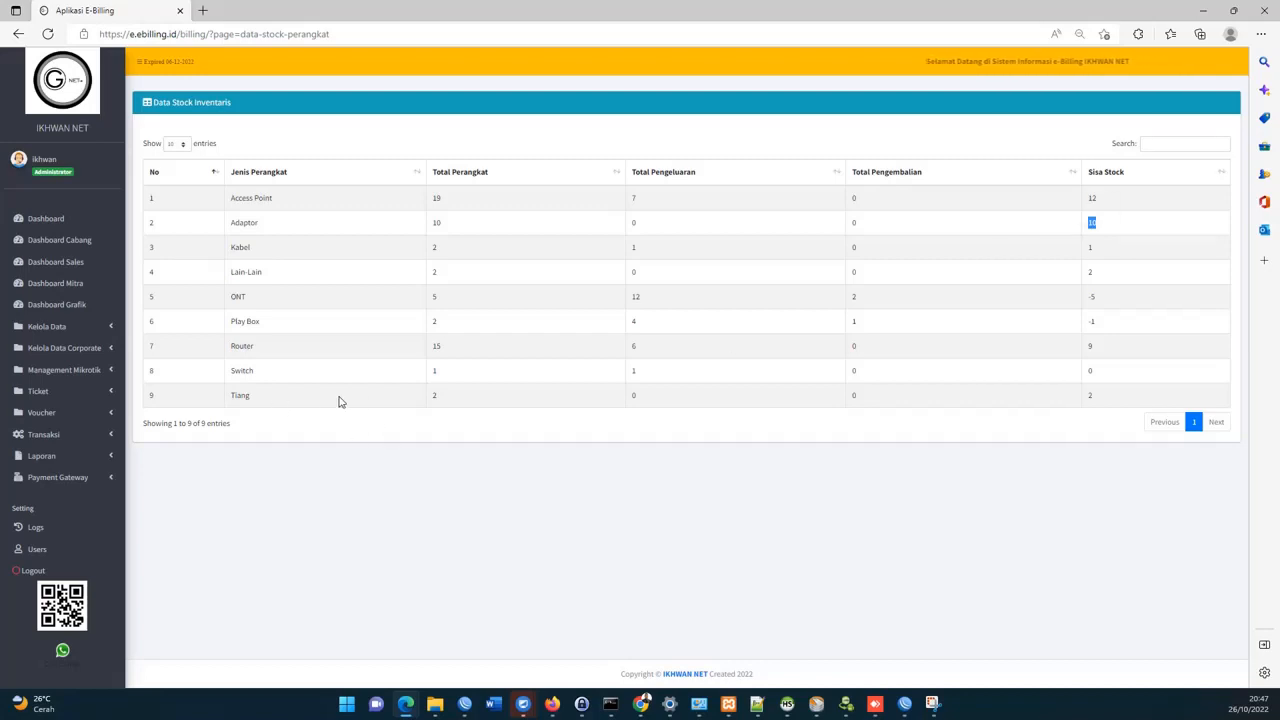
double_click(415, 398)
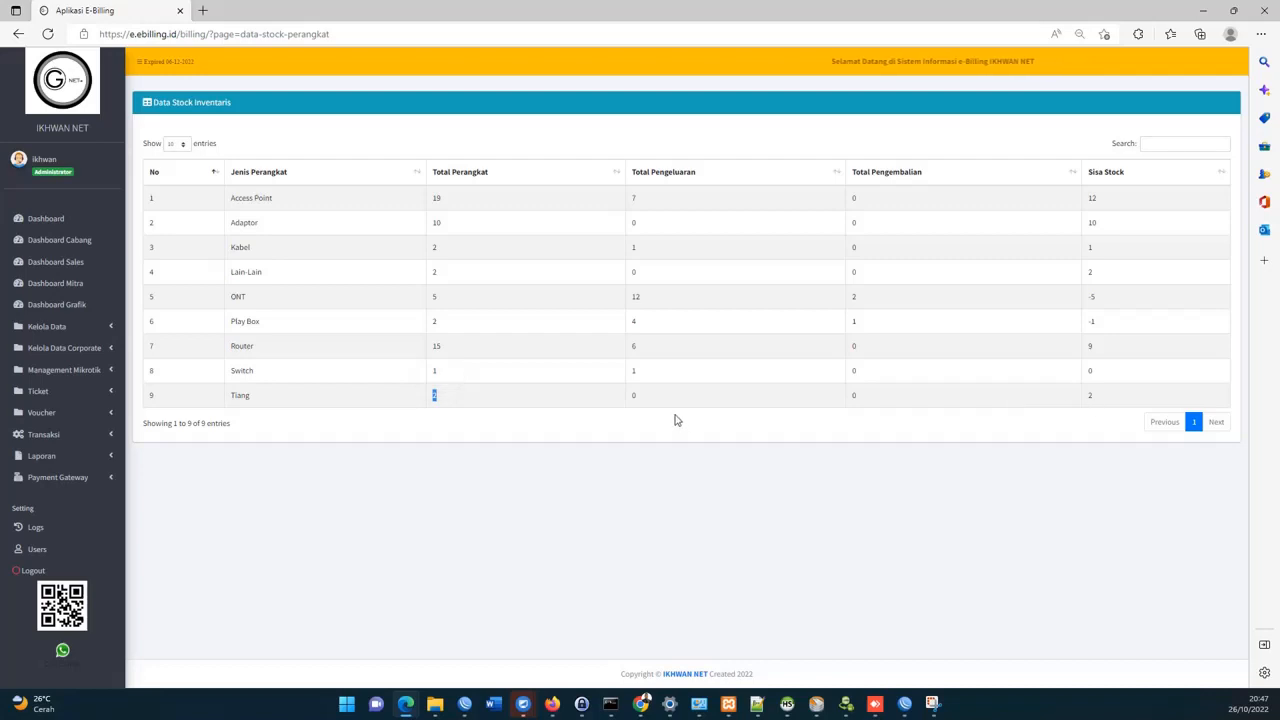
double_click(632, 399)
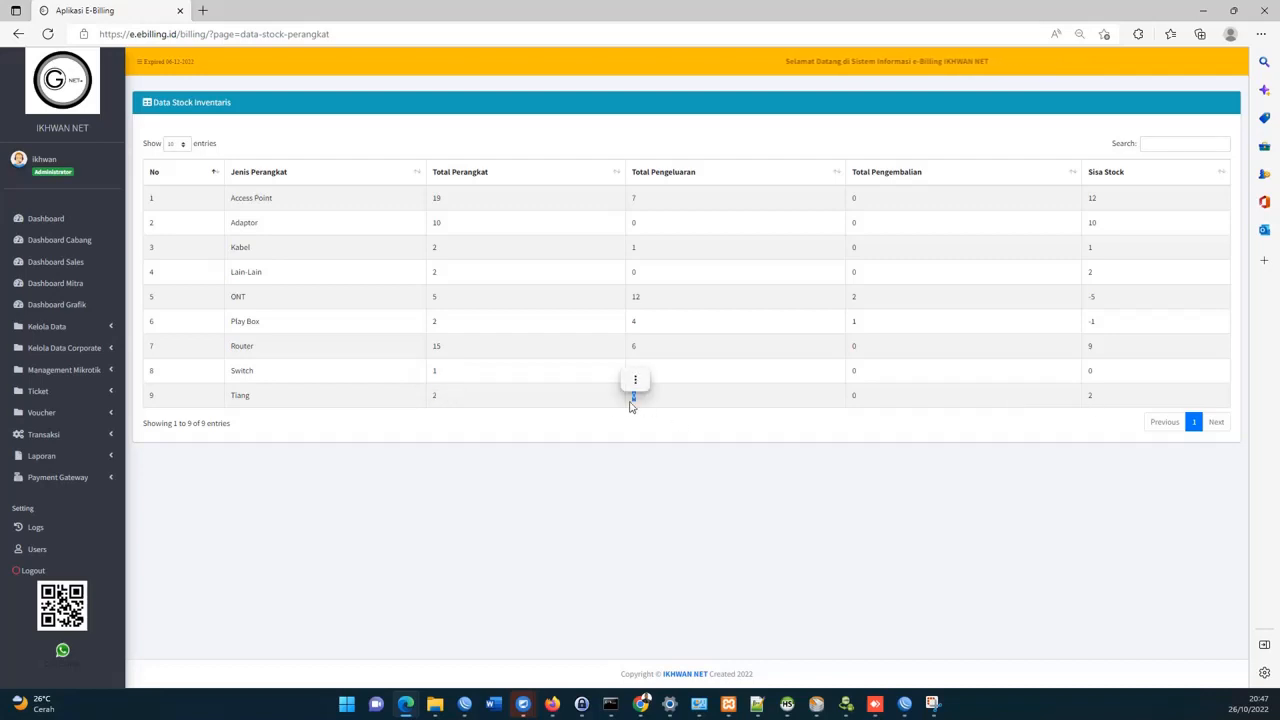
double_click(852, 397)
double_click(1090, 397)
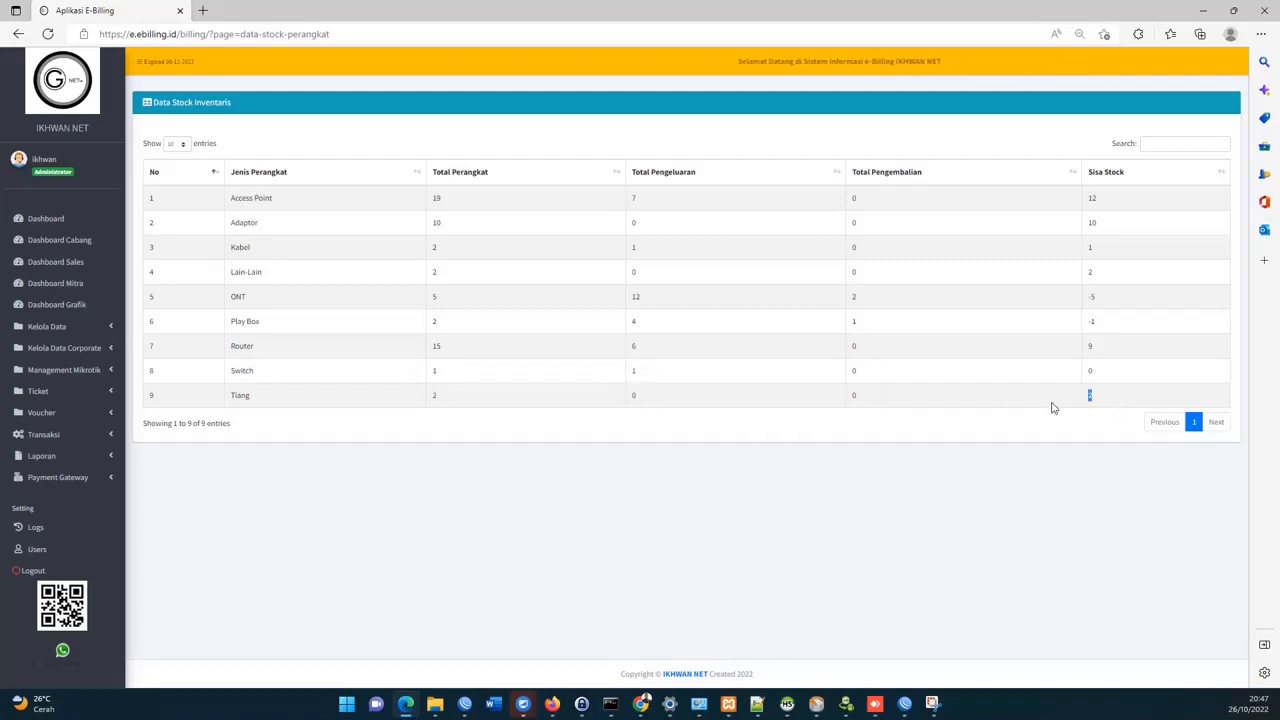
Open Input Pengeluaran Inventaris from the inventory dashboard and filter the warehouse devices by "adap".
left_click(18, 35)
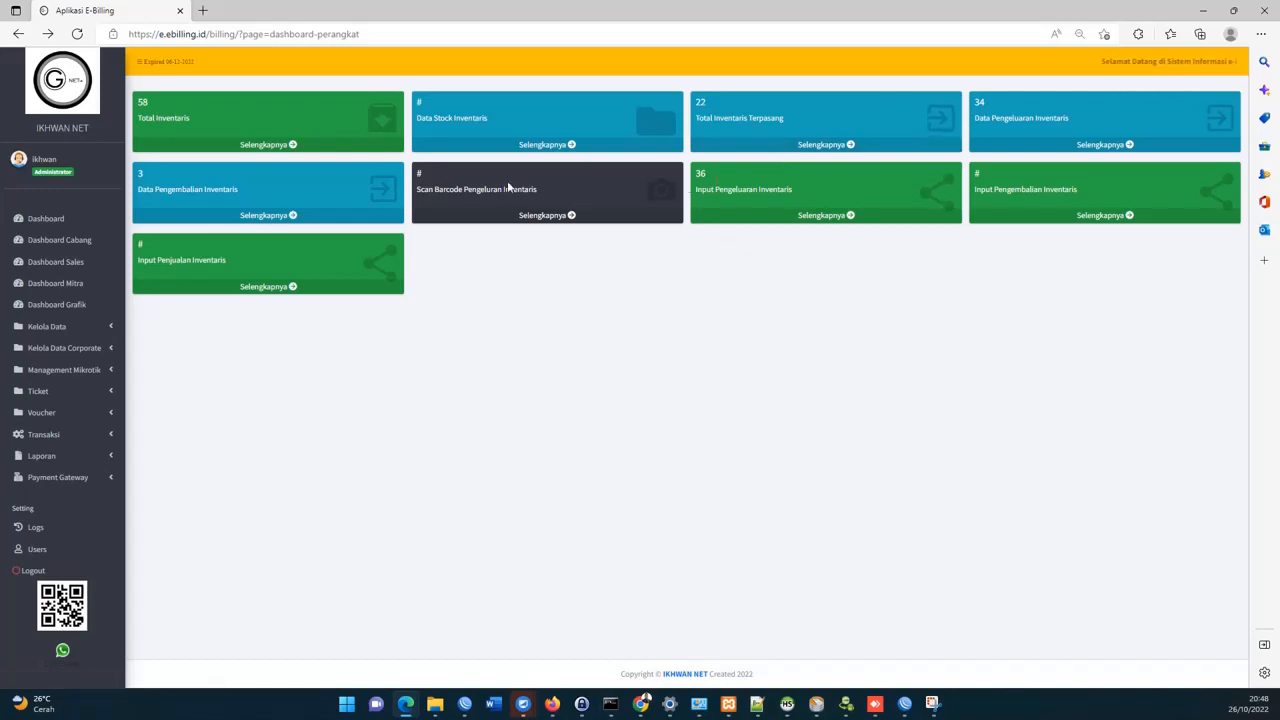
left_click(756, 222)
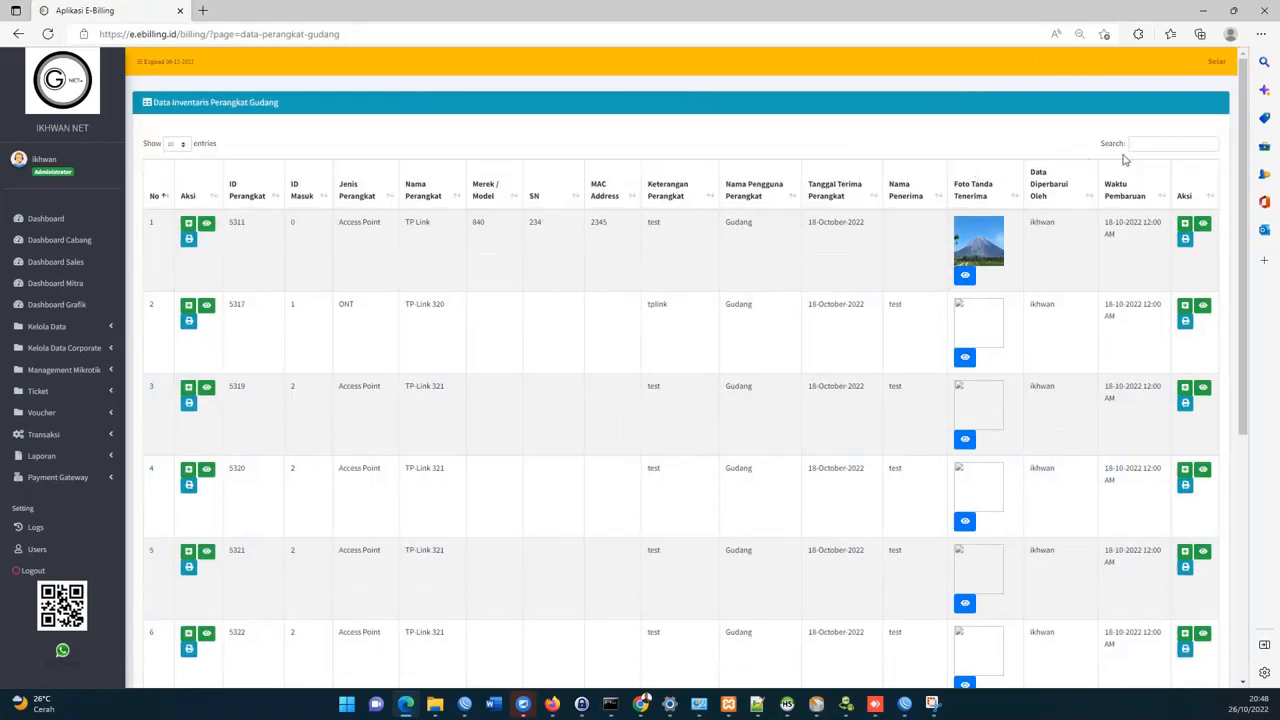
left_click(1159, 145)
type("adap")
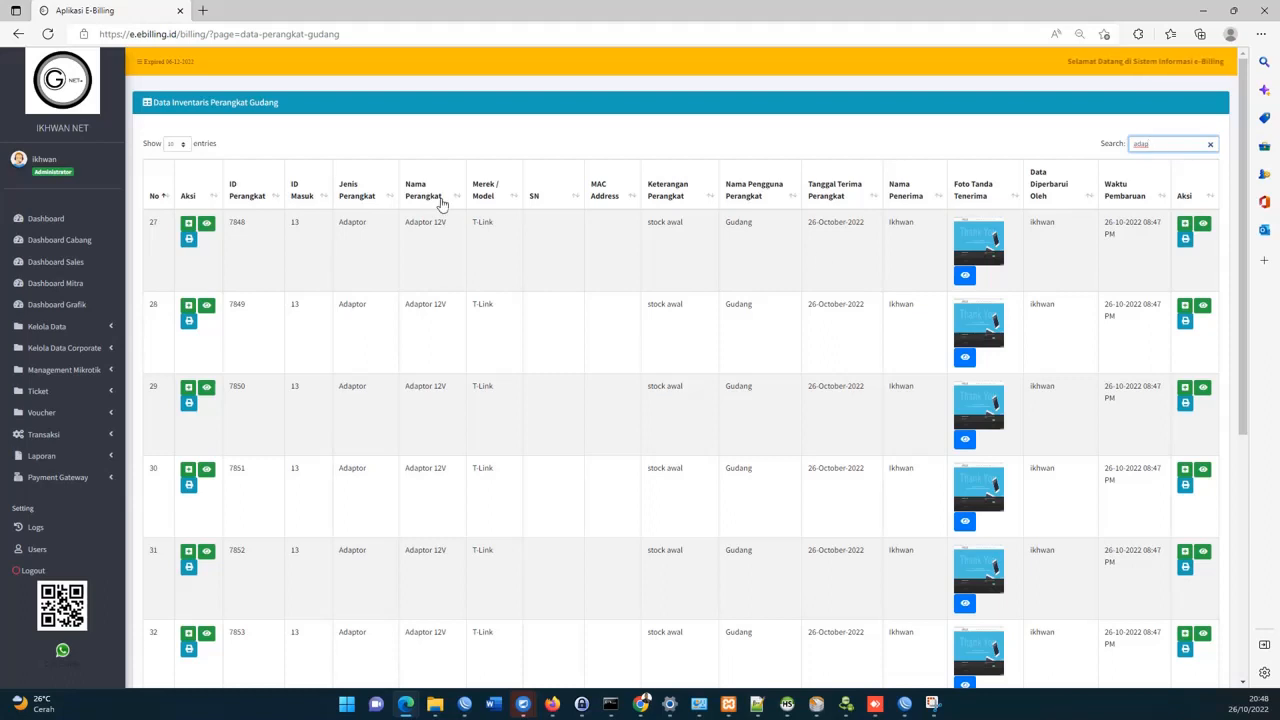
Open the label of the first listed adaptor, view its print preview, and close the label without printing.
left_click(194, 240)
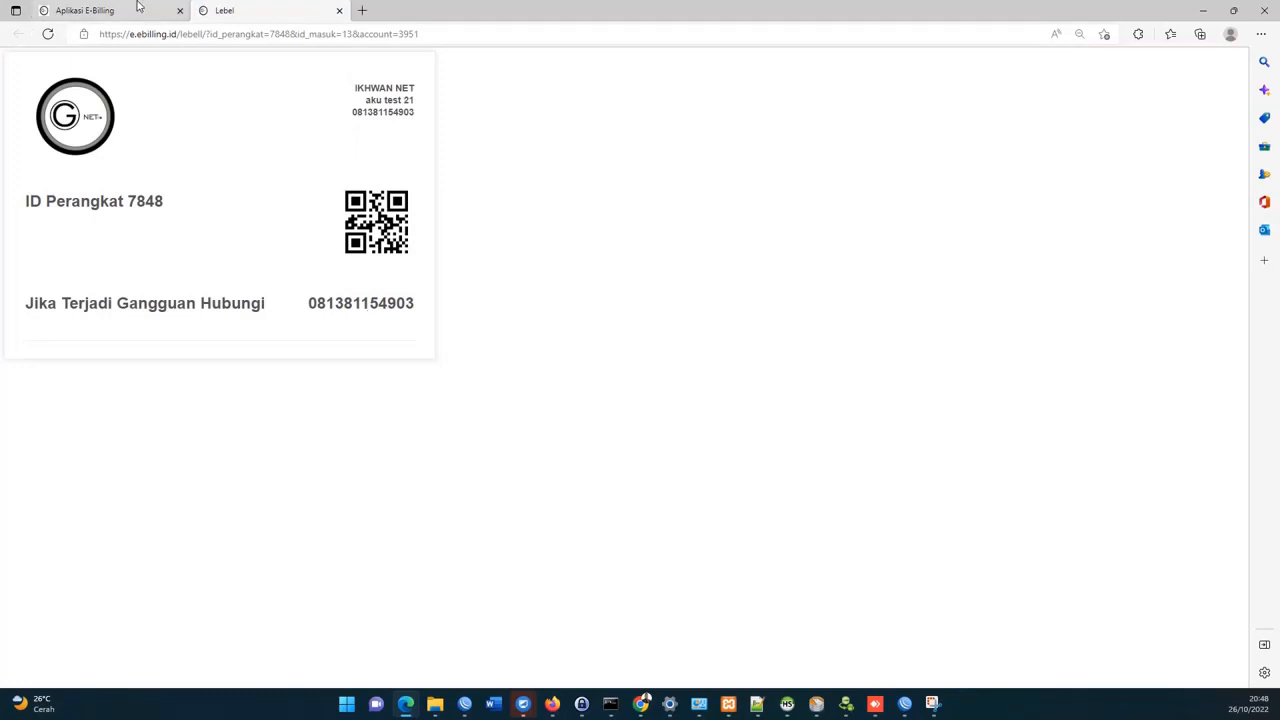
key("ctrl+p")
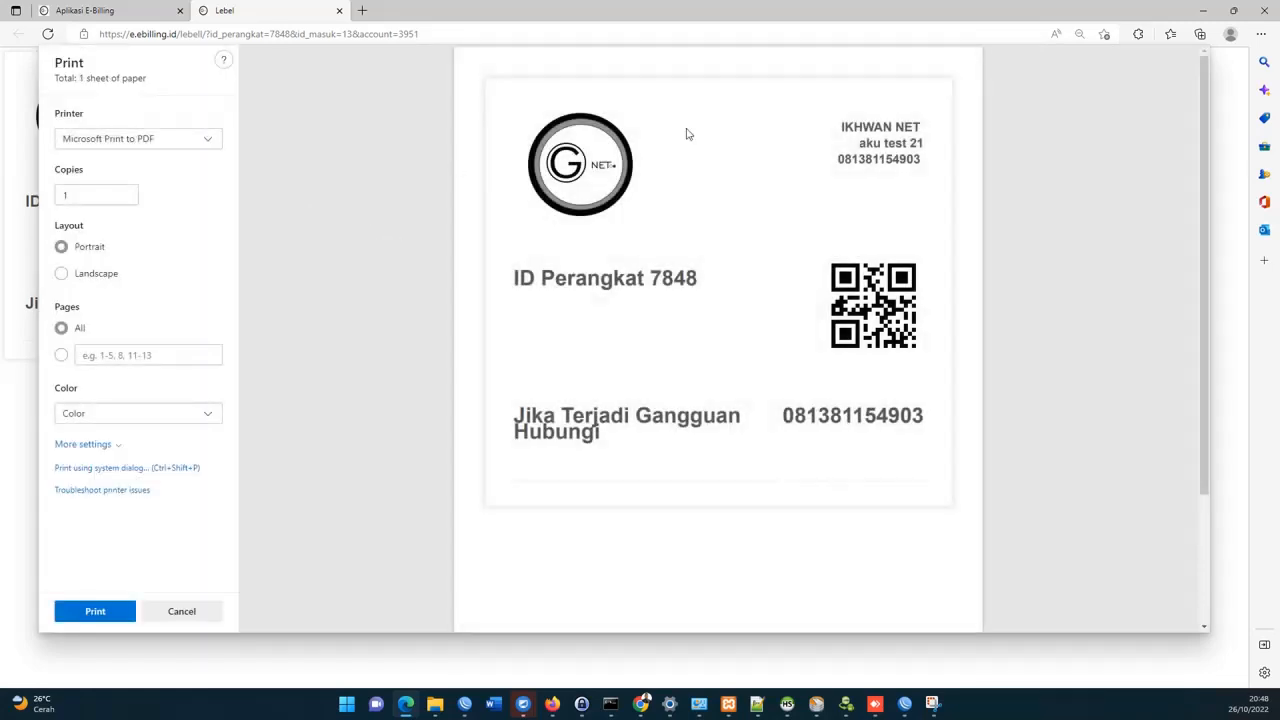
key("Escape")
left_click(339, 10)
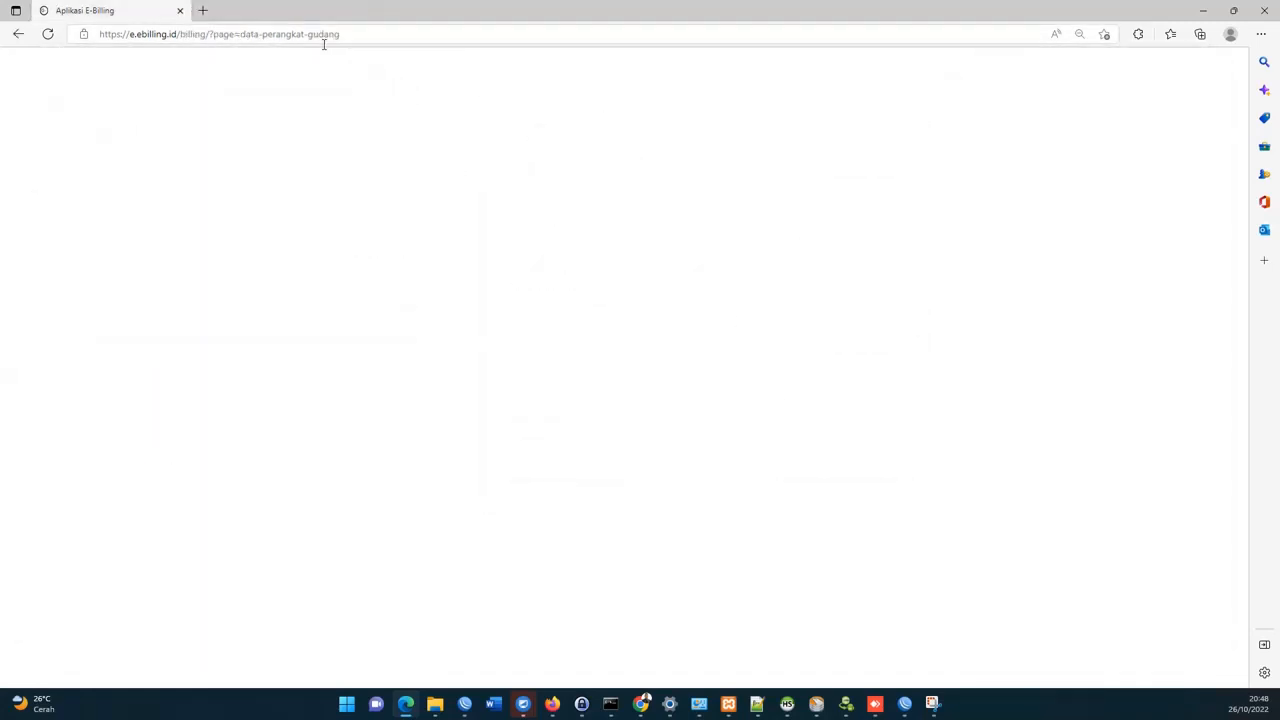
Open the first adaptor's ID Masuk 13 batch list and generate the labels for the whole batch.
left_click(206, 223)
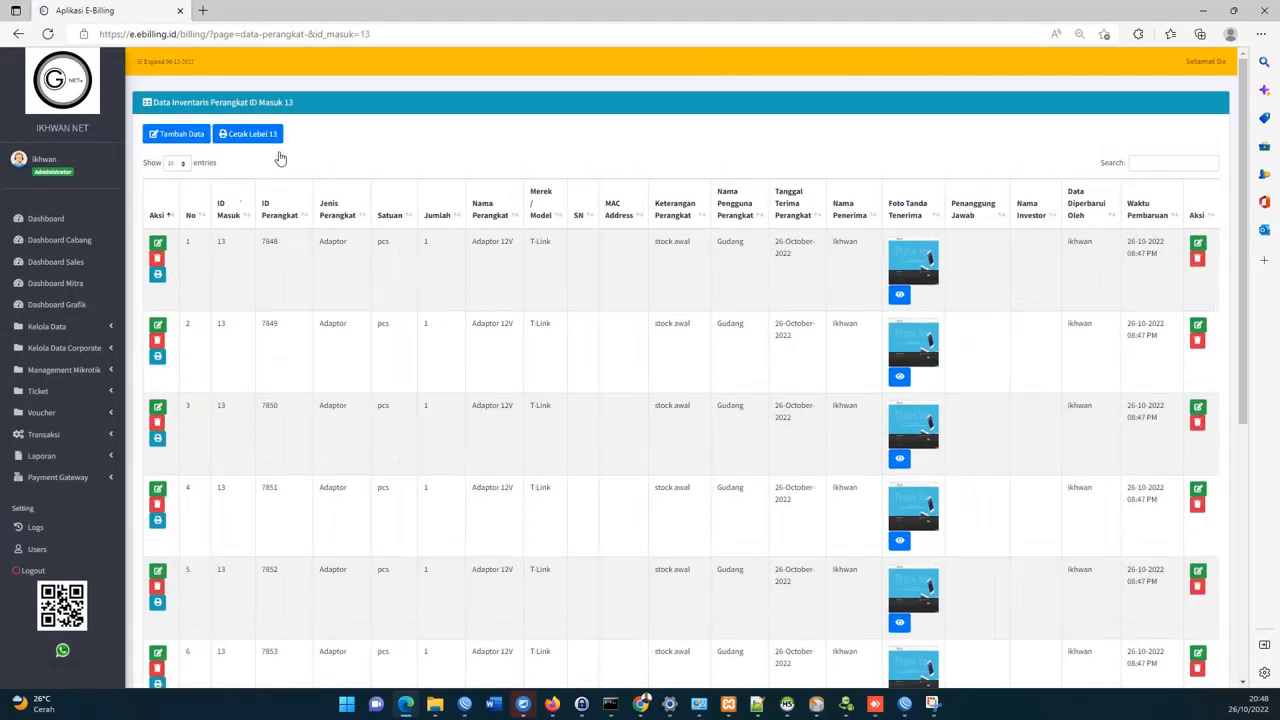
left_click(265, 134)
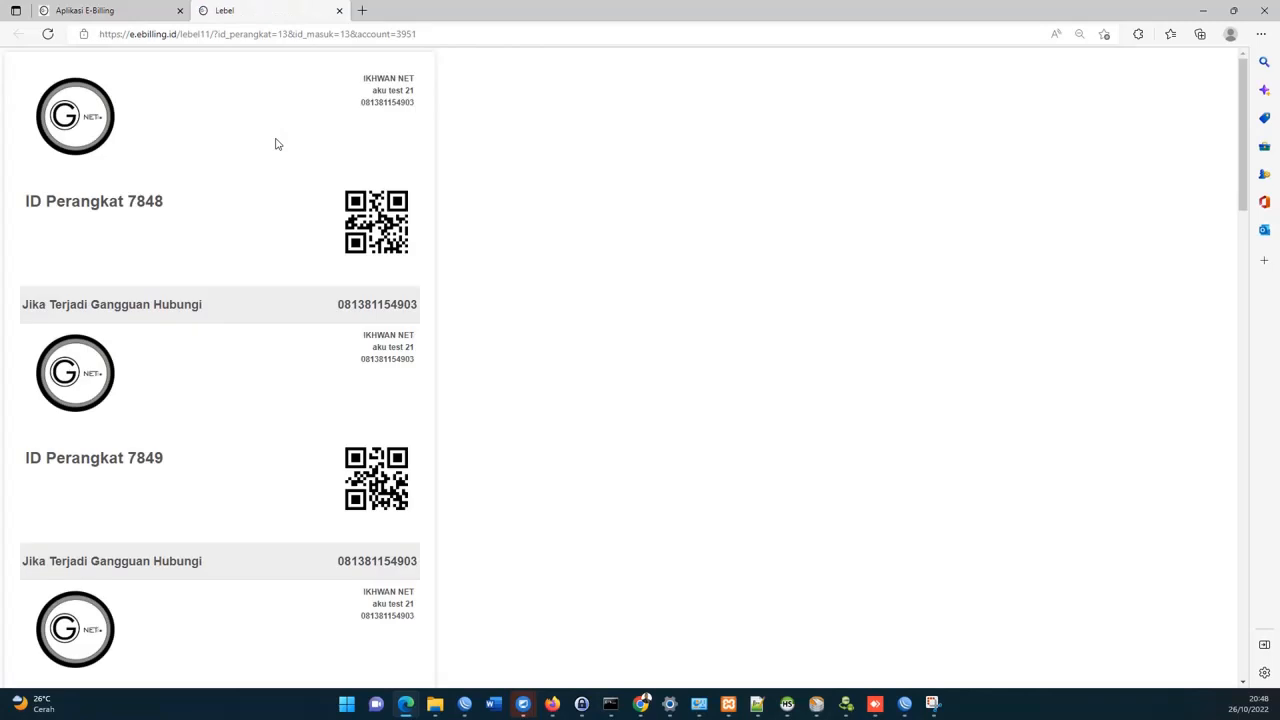
Close the batch labels and return to the warehouse device list filtered by "adap".
left_click(339, 10)
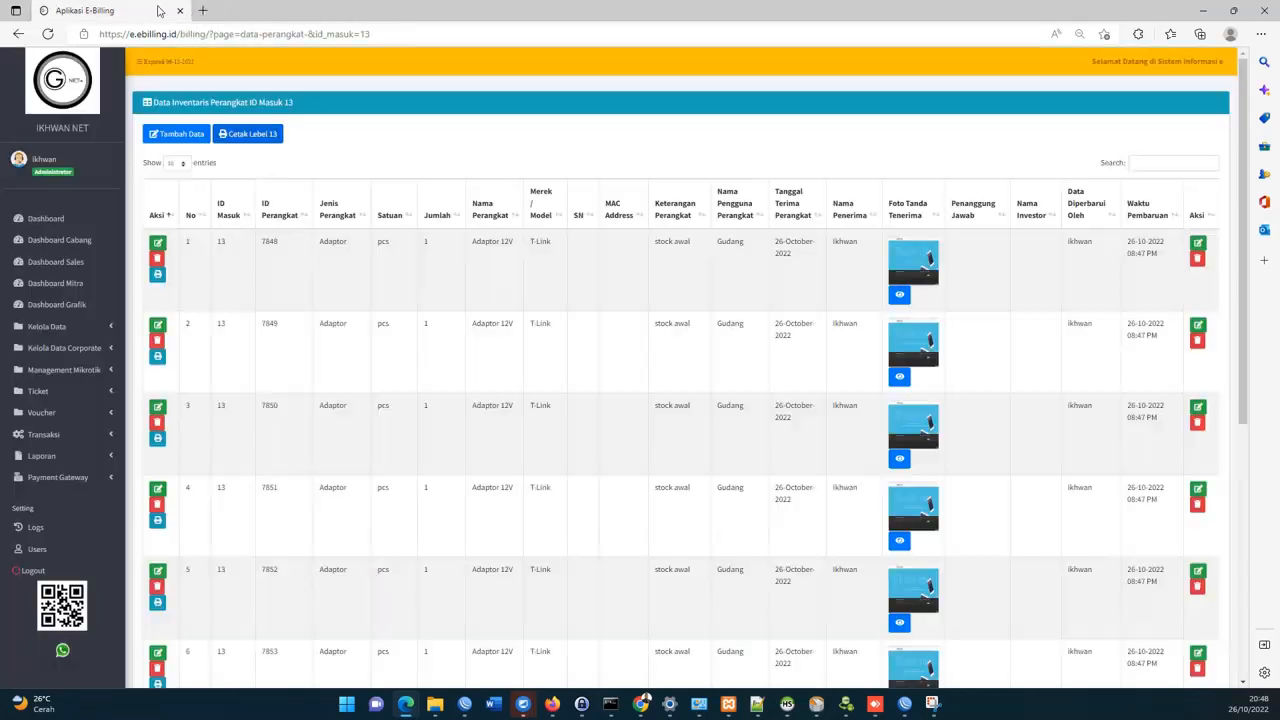
left_click(18, 34)
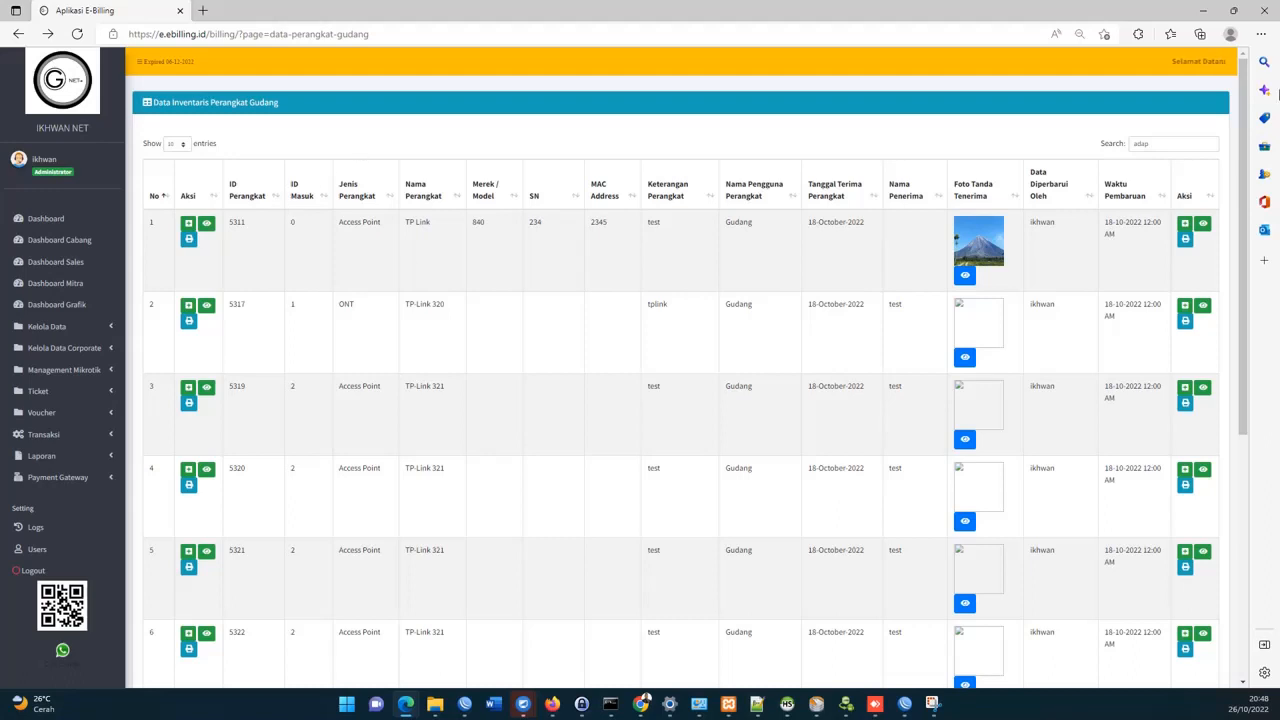
right_click(1138, 146)
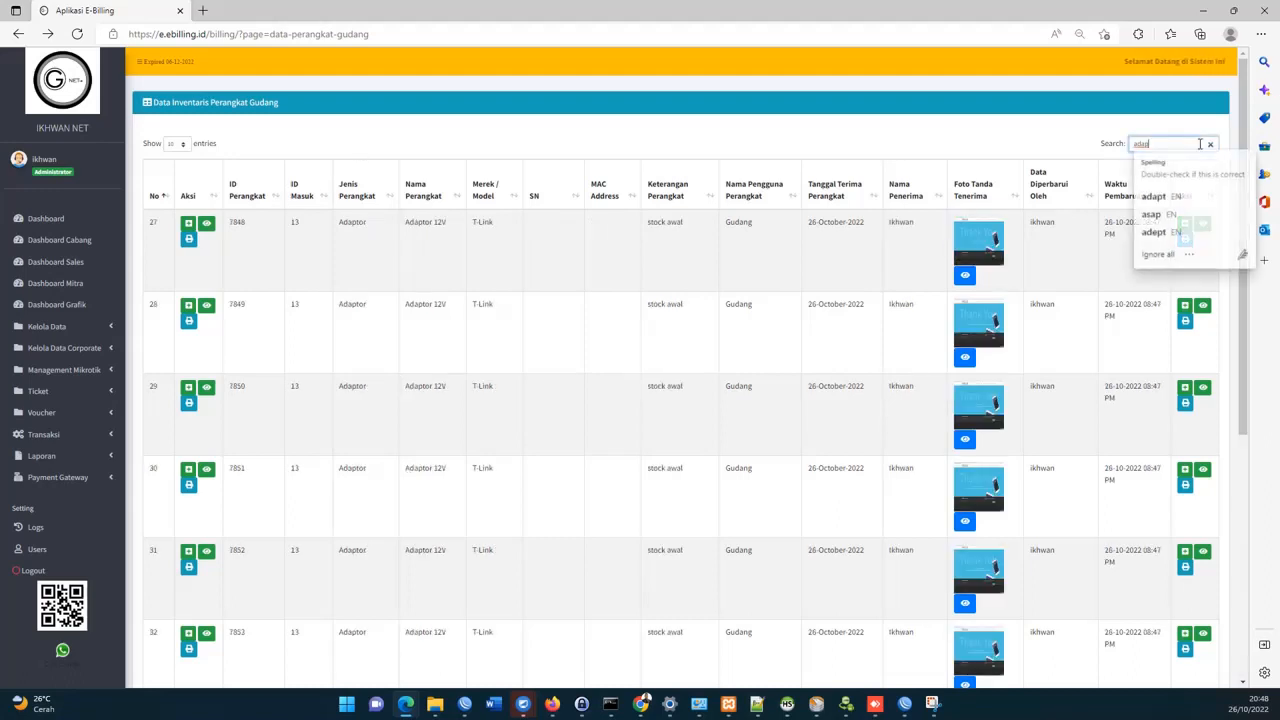
left_click(1073, 233)
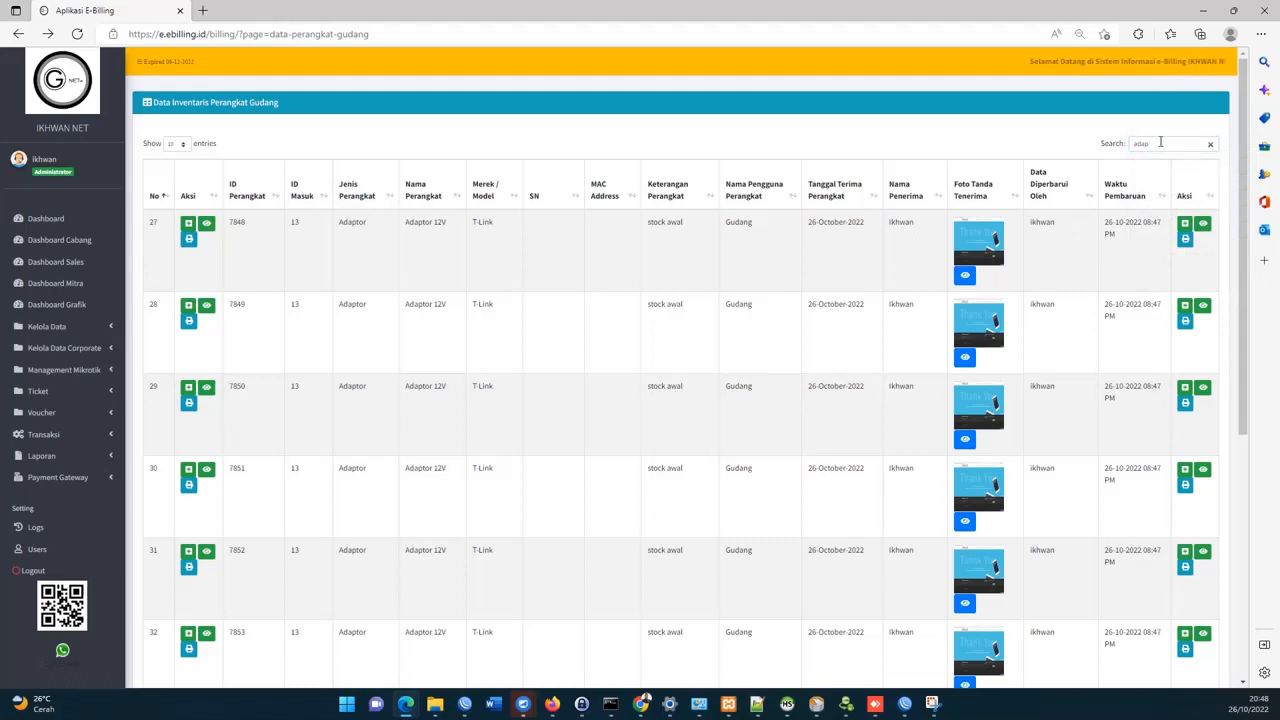
right_click(1145, 144)
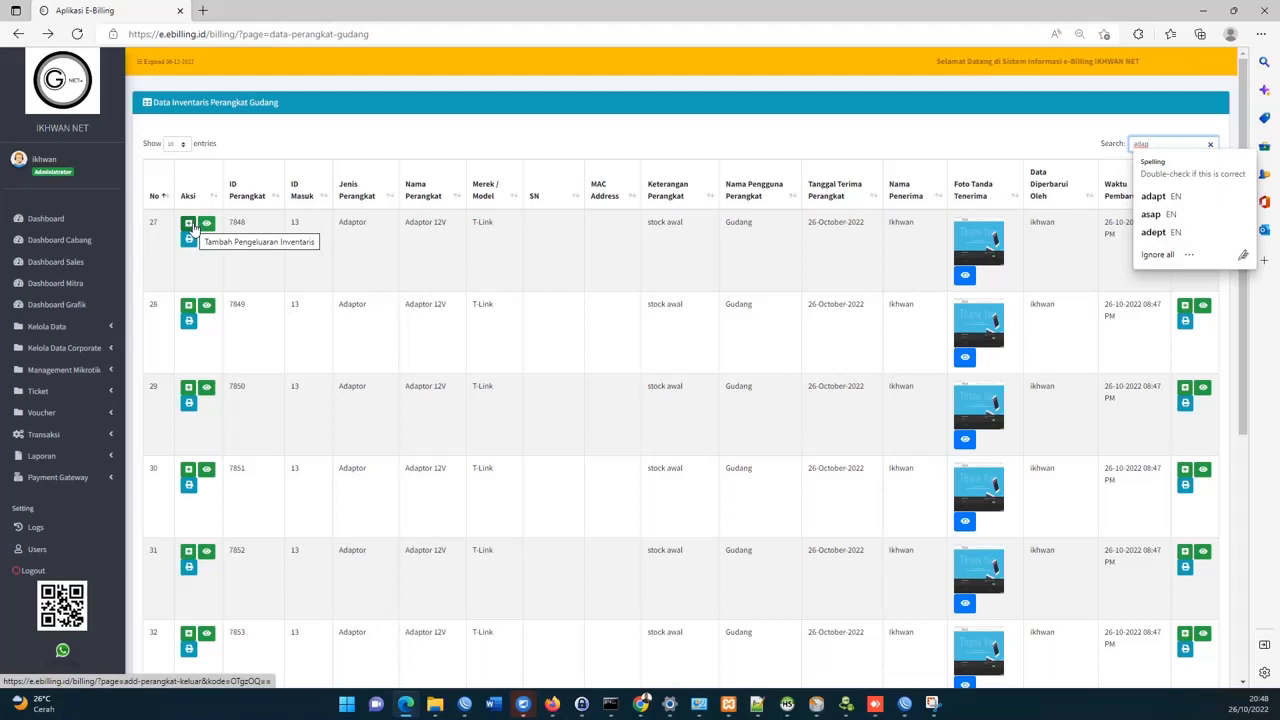
left_click(189, 224)
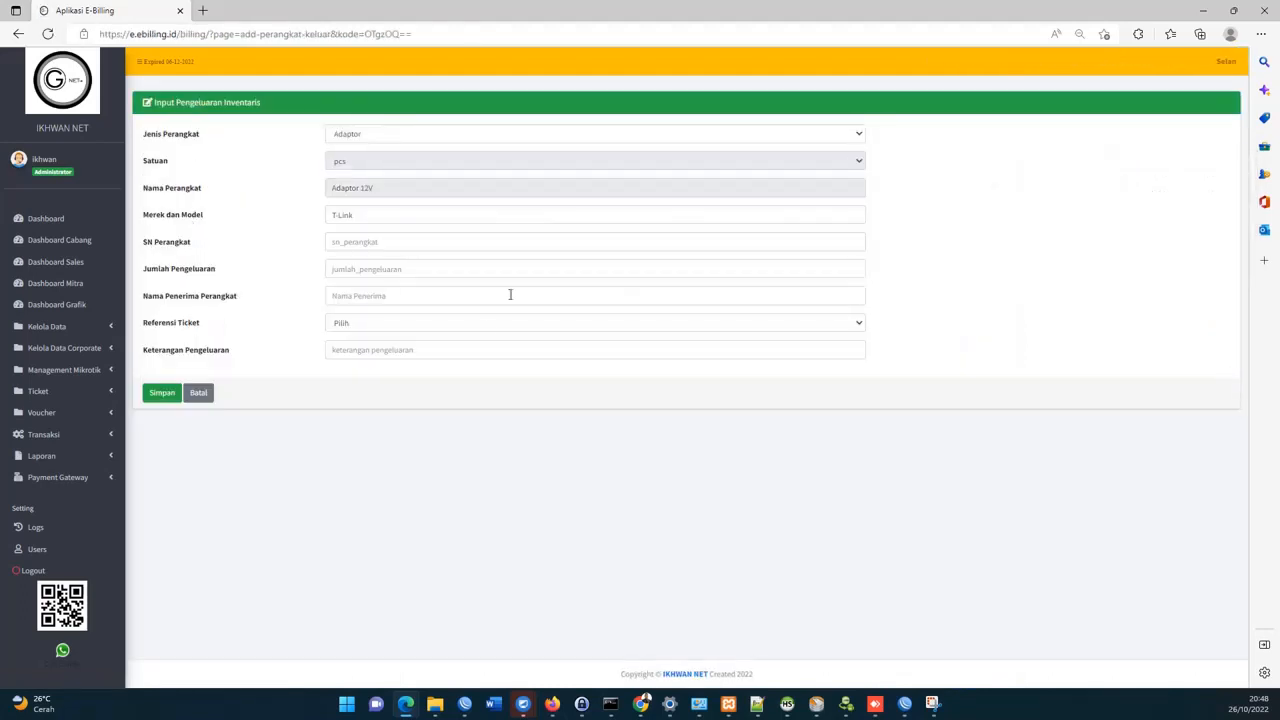
left_click(17, 36)
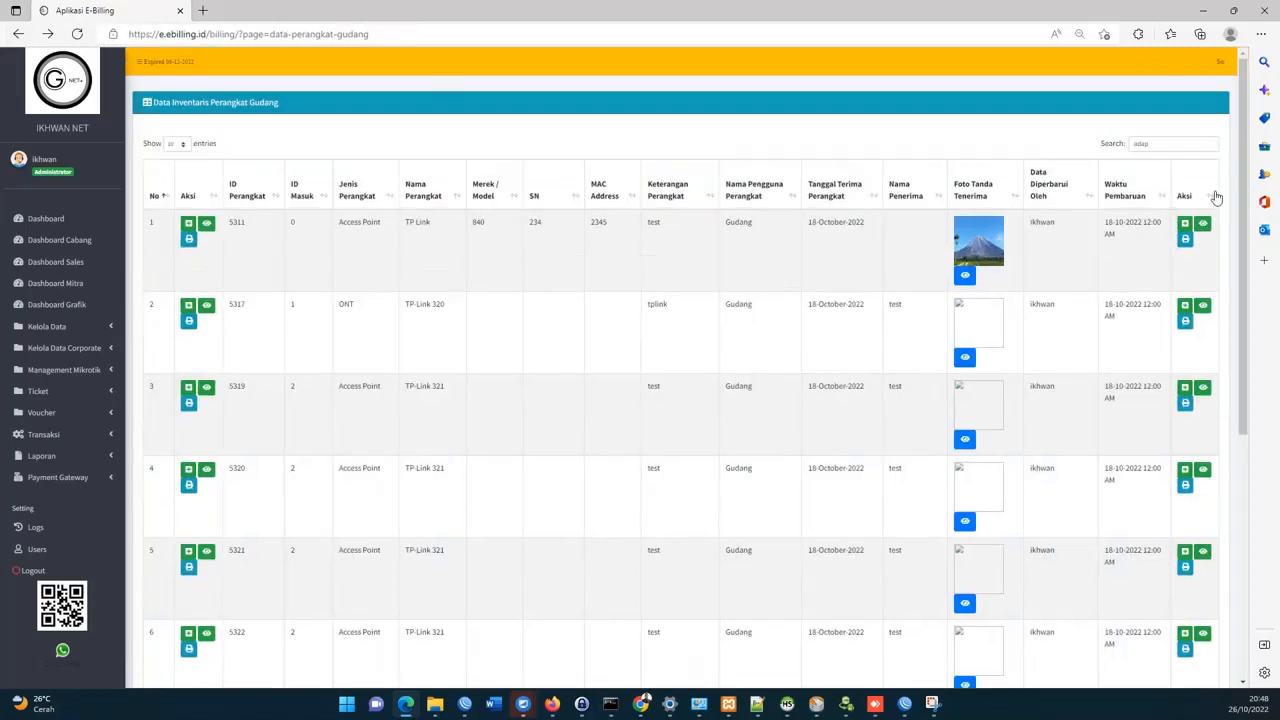
left_click(1167, 145)
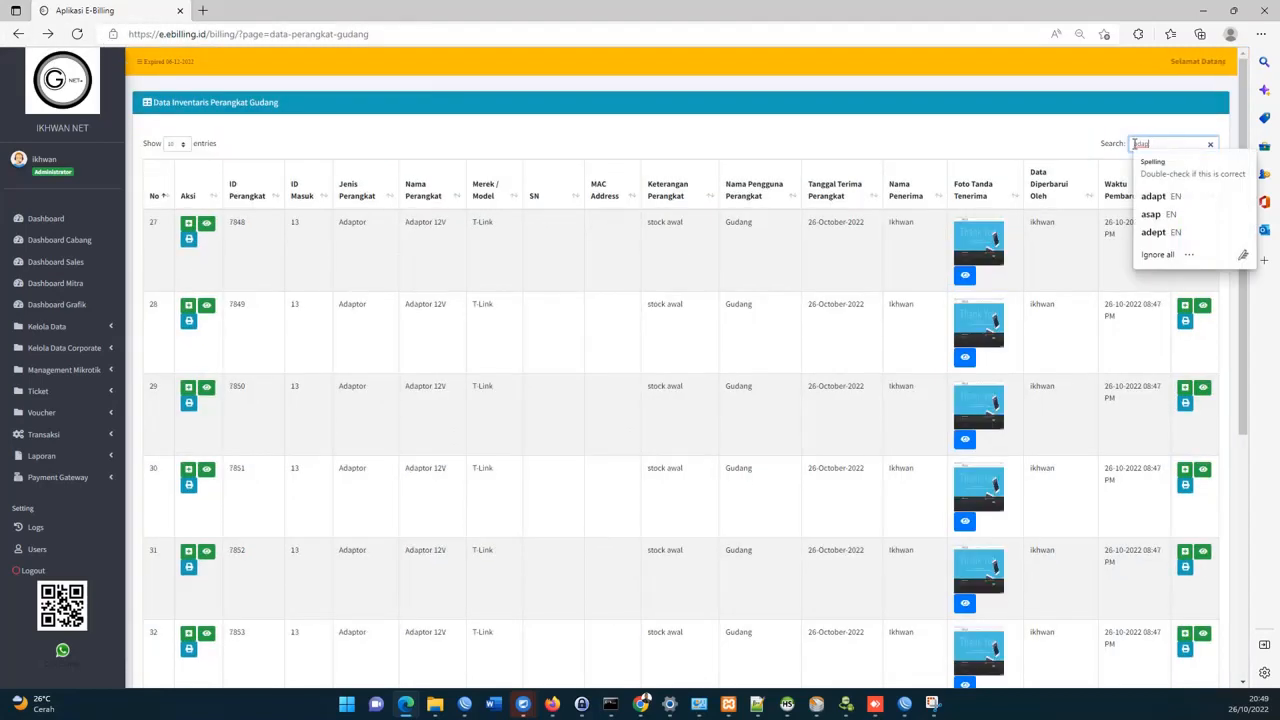
left_click_drag(1135, 144, 1107, 149)
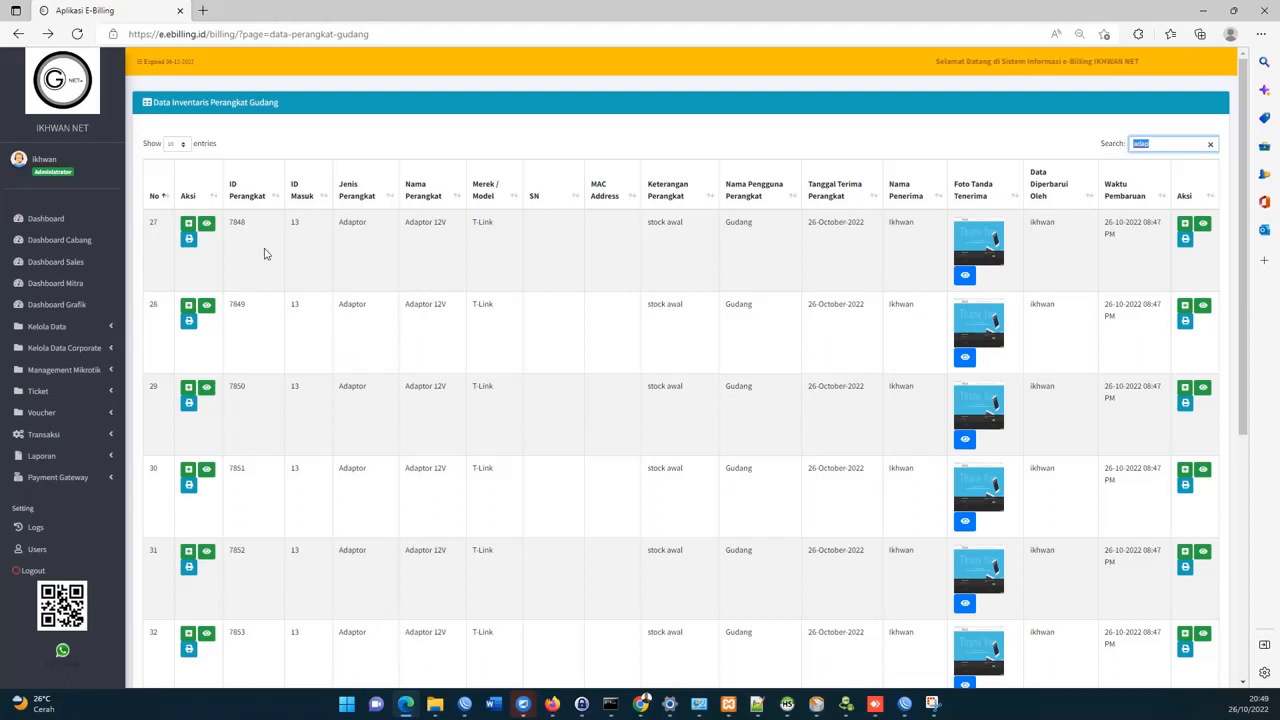
Start an inventory issue for the first listed Adaptor 12V with serial number 1234, quantity 1 and recipient Teknisi A.
left_click(189, 224)
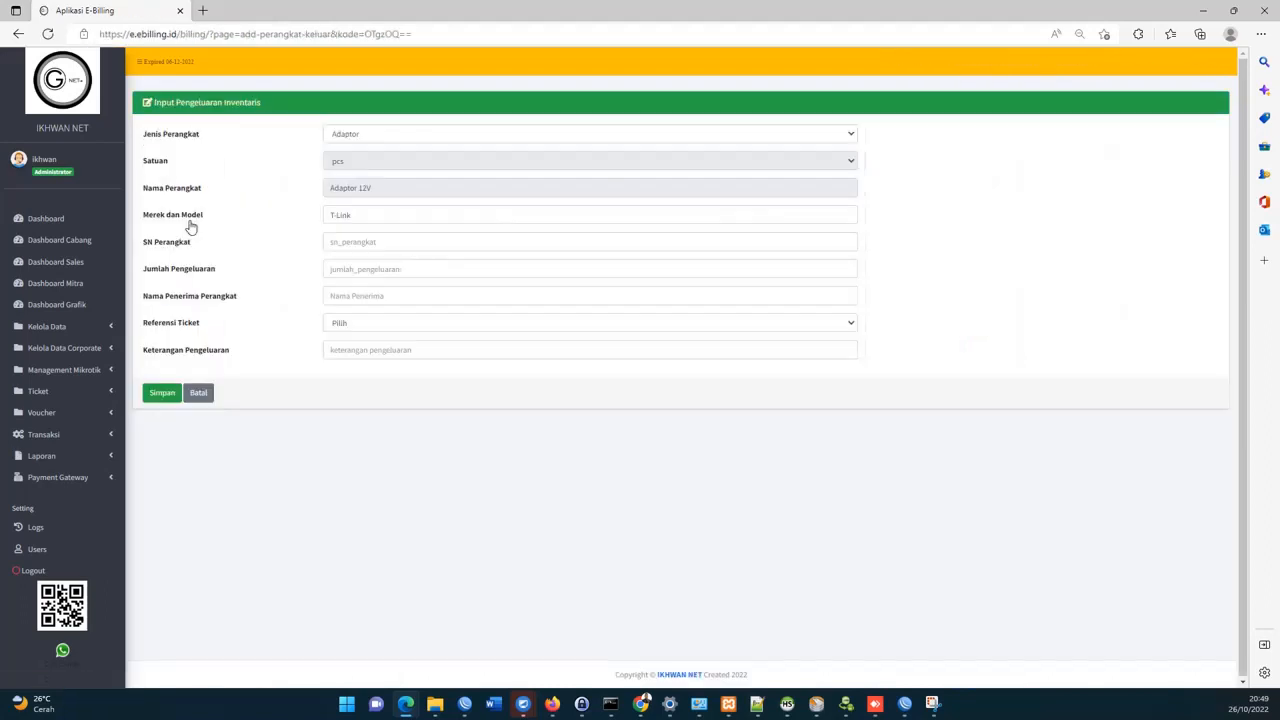
left_click(365, 241)
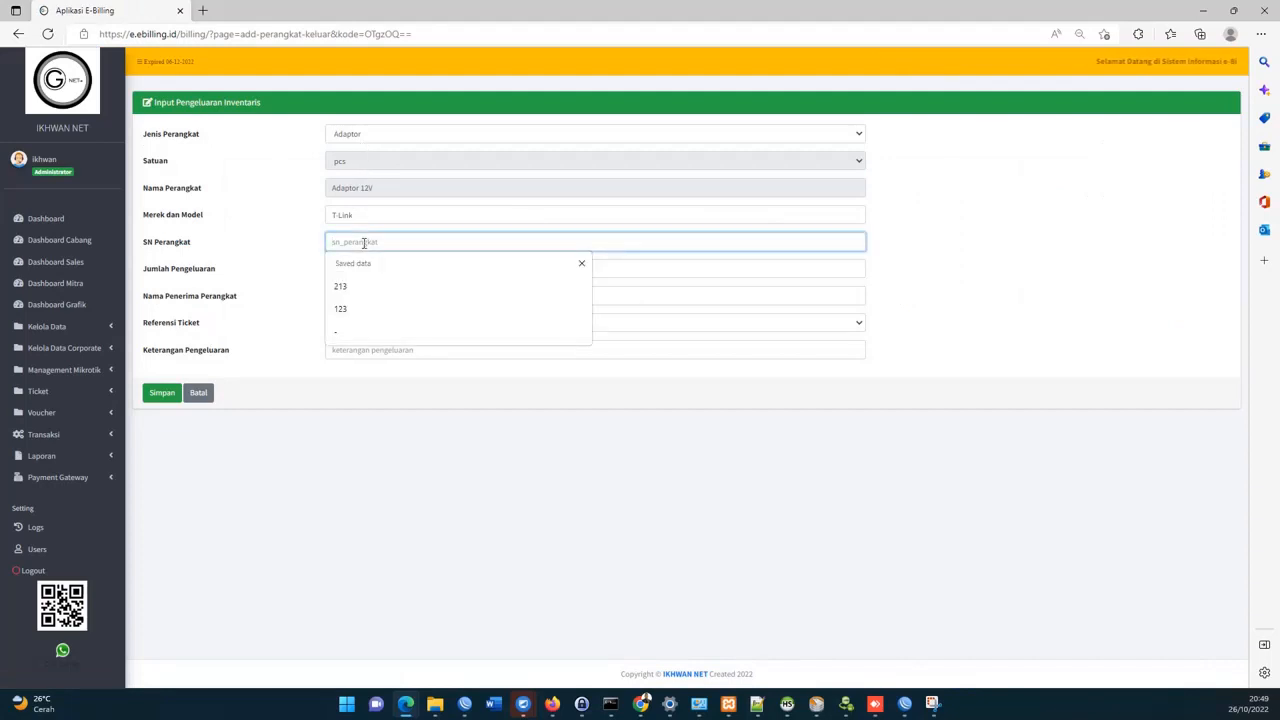
type("1234")
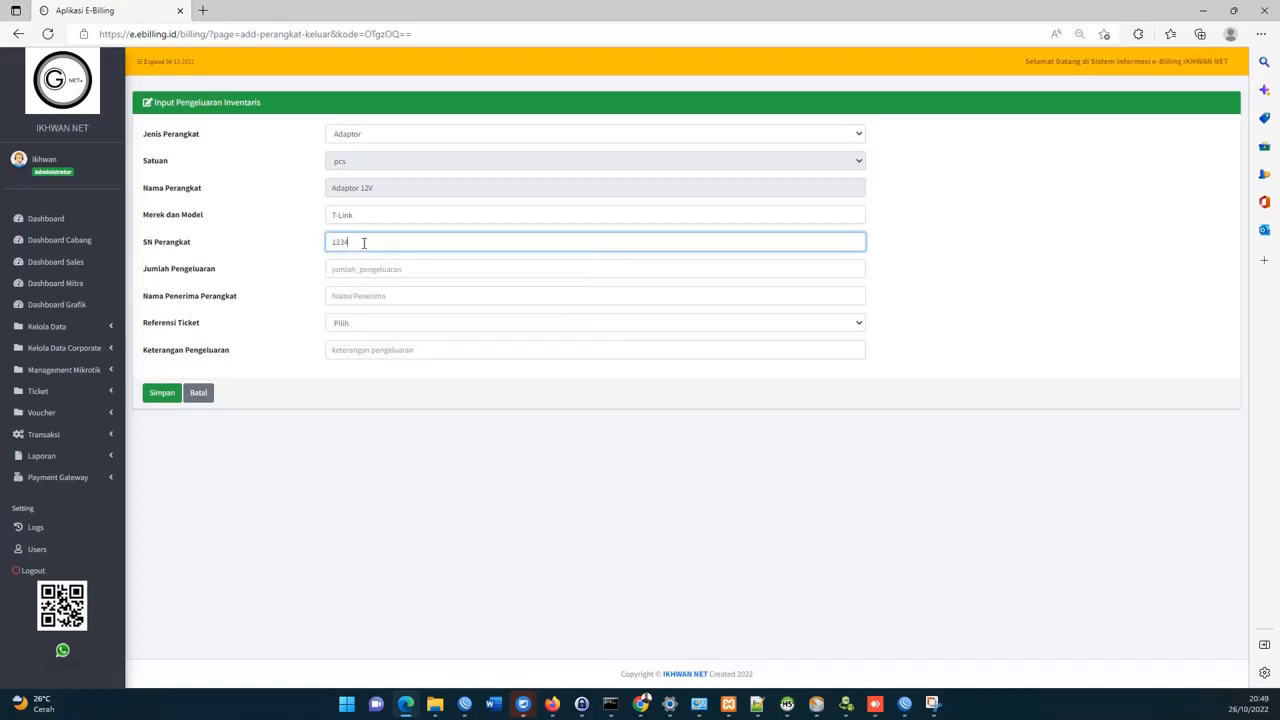
key("Tab")
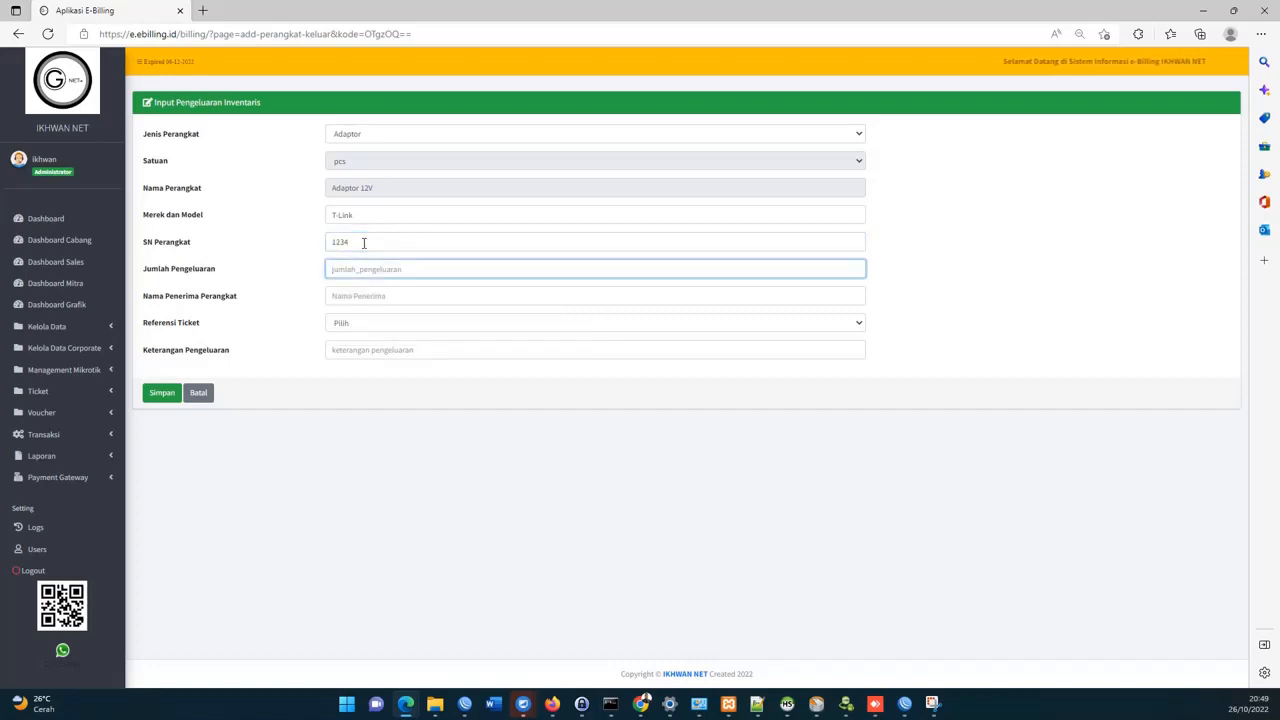
type("1")
left_click(370, 296)
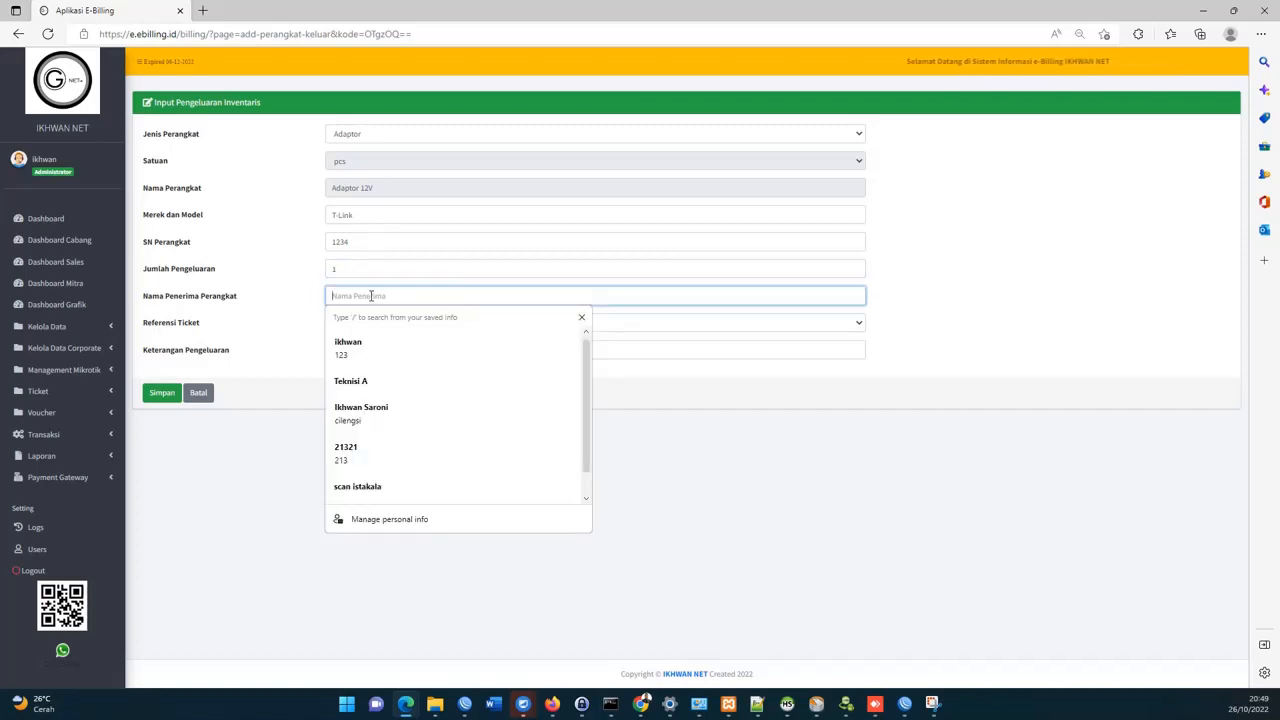
type("Teknisi")
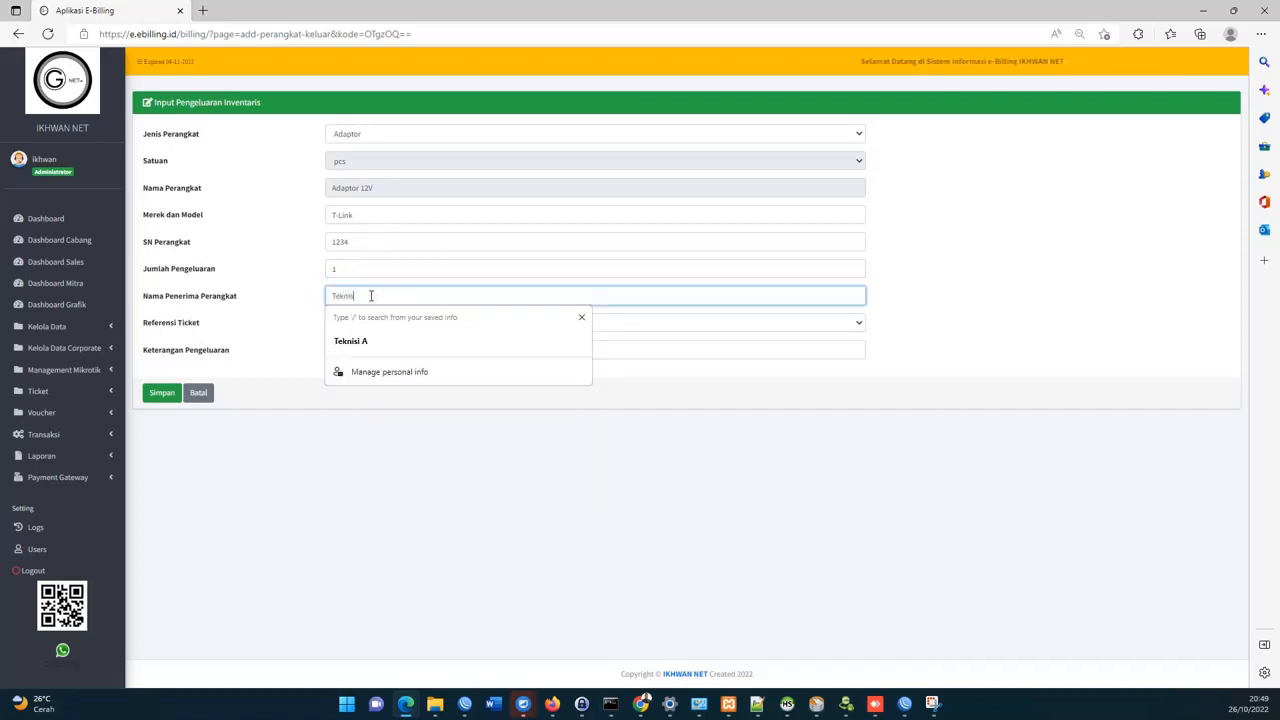
type(" A")
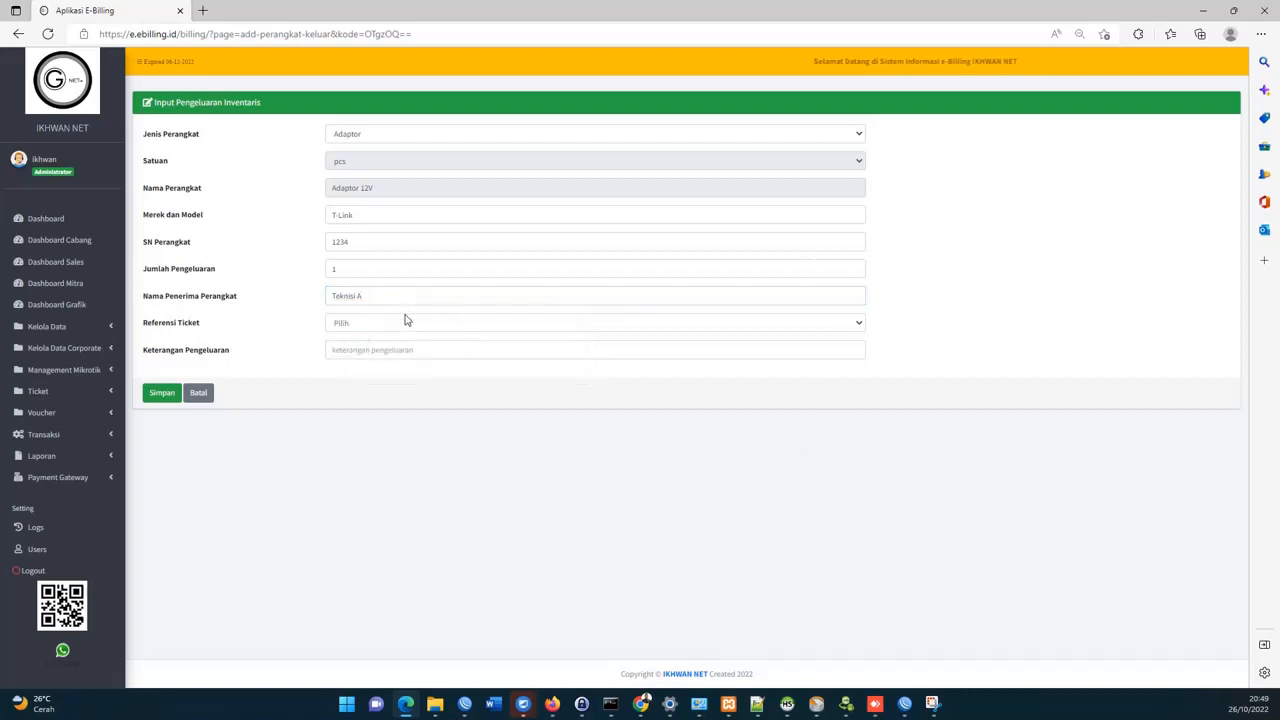
Set the ticket reference to Ticket Pelanggan and choose the first Installasi Baru customer ticket.
left_click(406, 322)
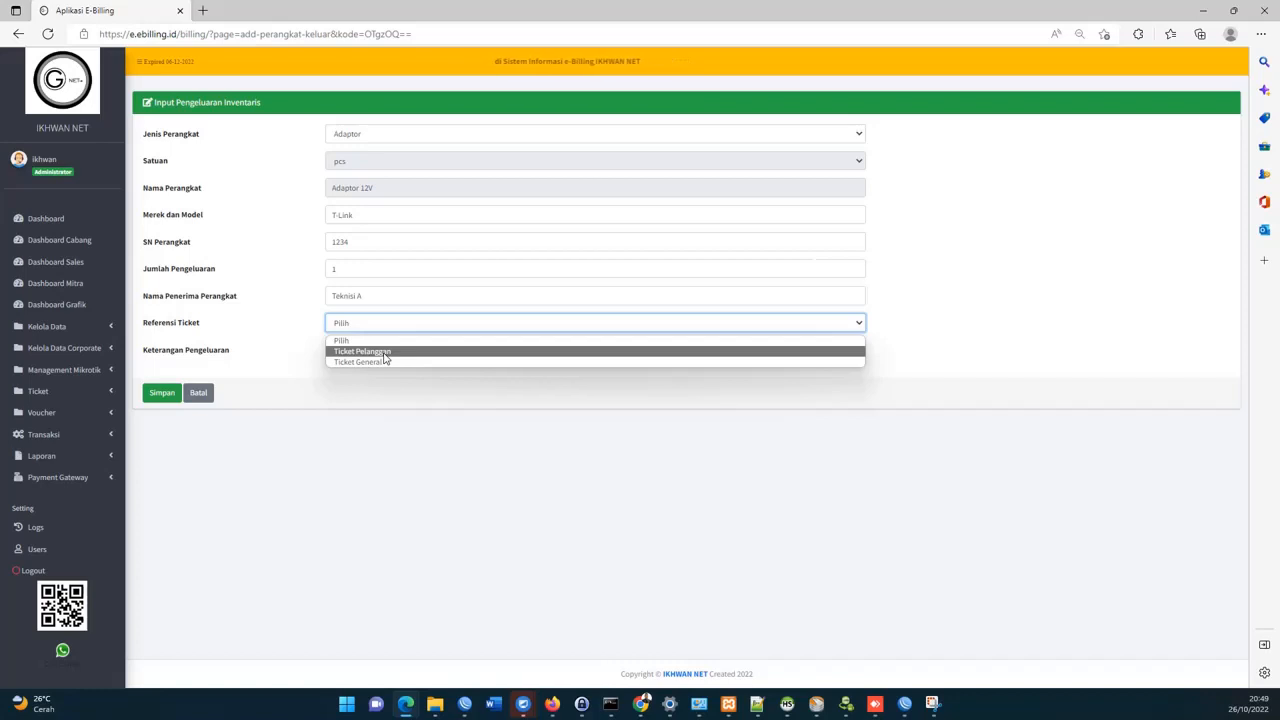
left_click(385, 352)
left_click(385, 346)
left_click(383, 340)
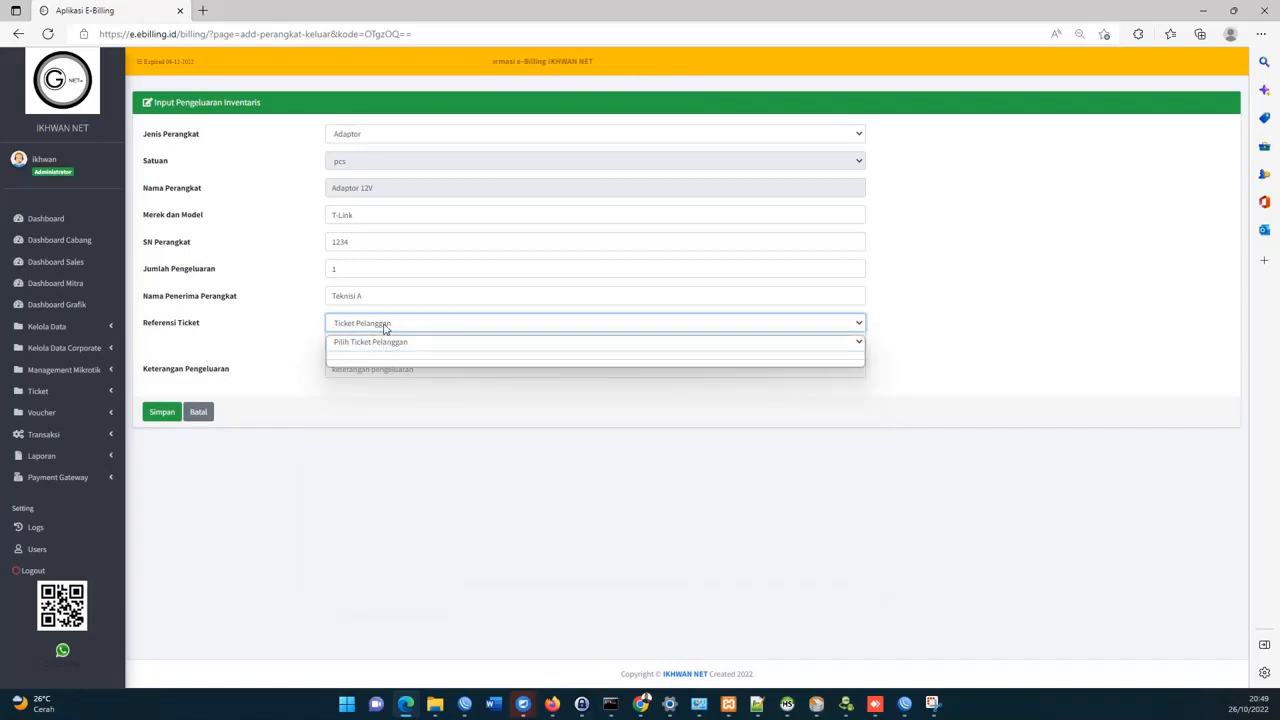
left_click(389, 345)
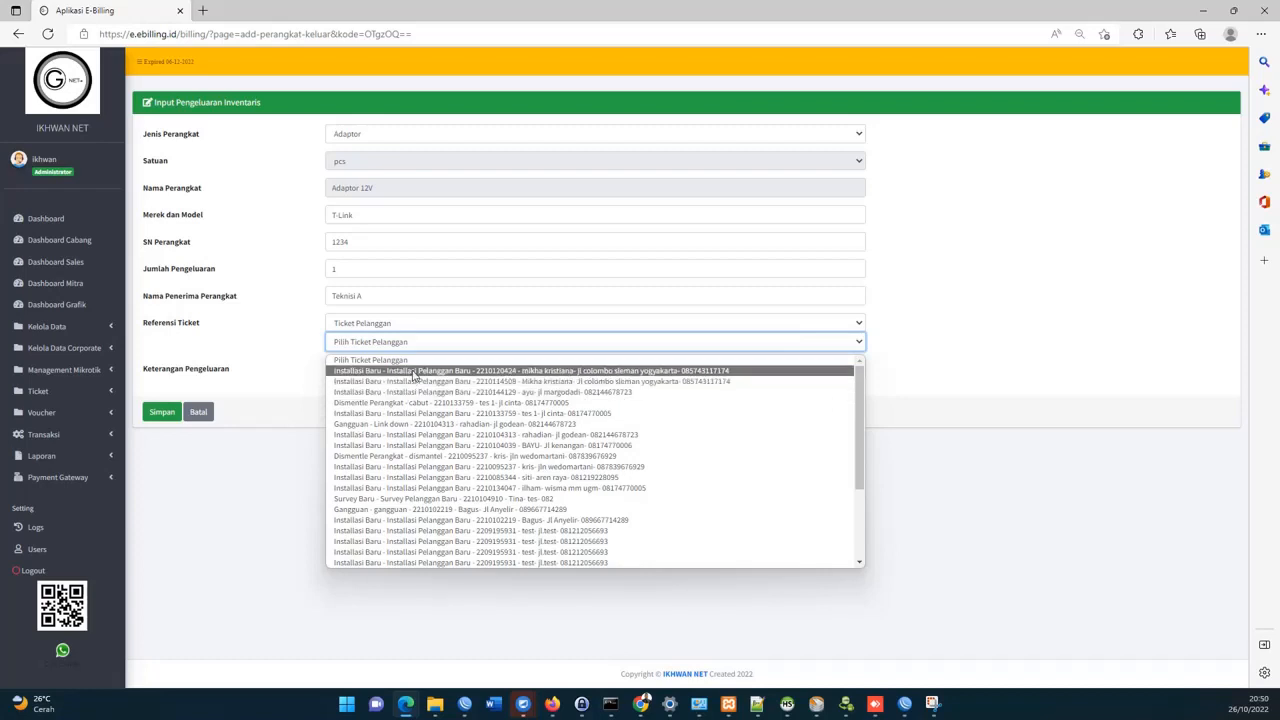
left_click(414, 372)
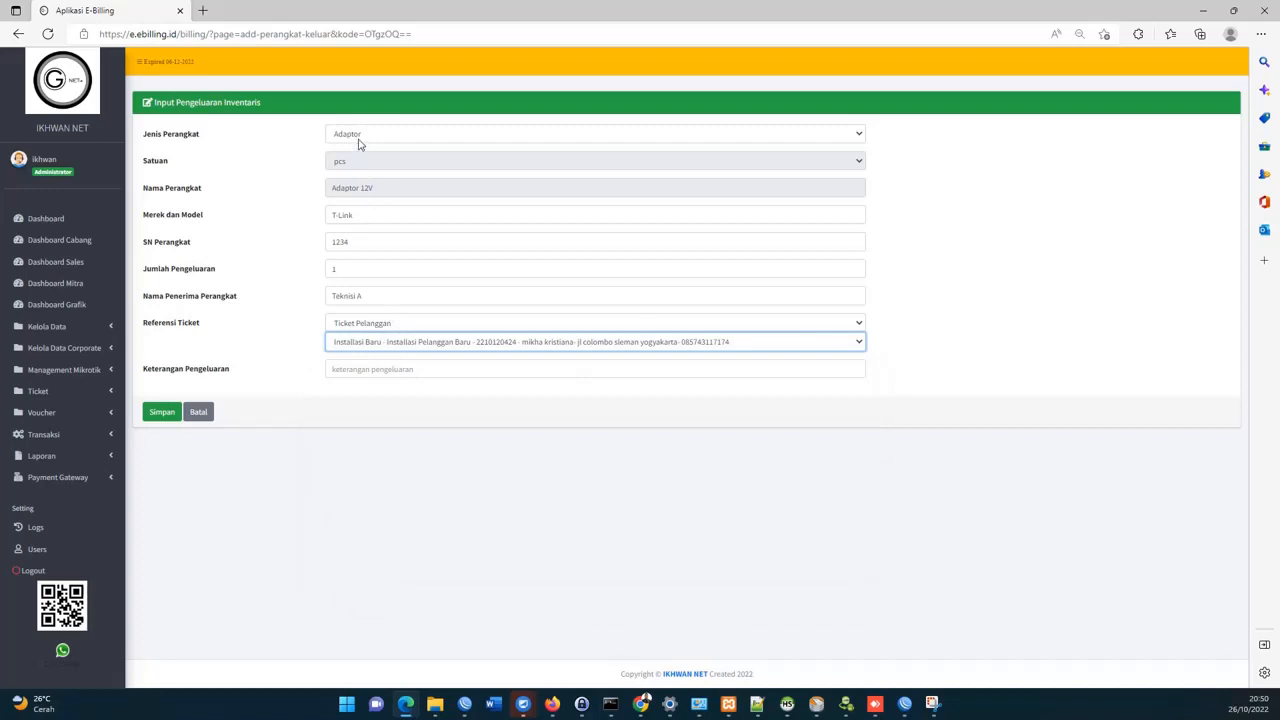
Enter PSB as the issue description and save the adaptor's issue record.
left_click(383, 368)
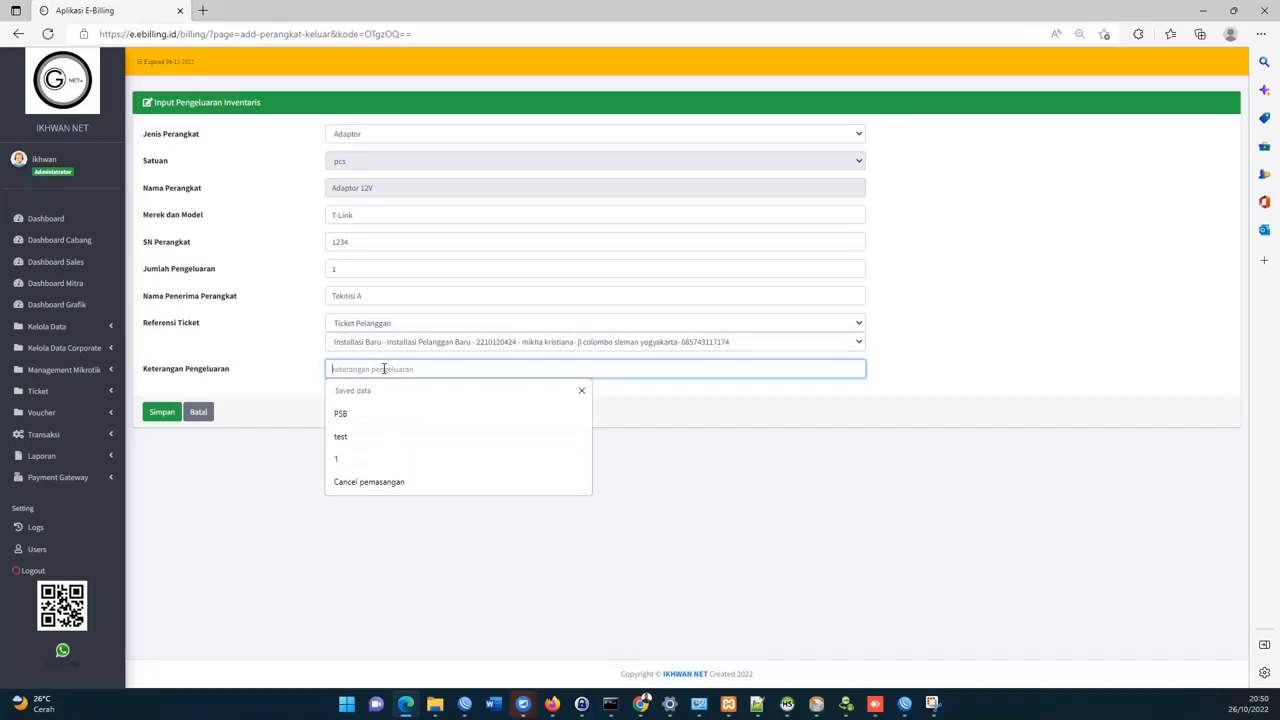
type("ps")
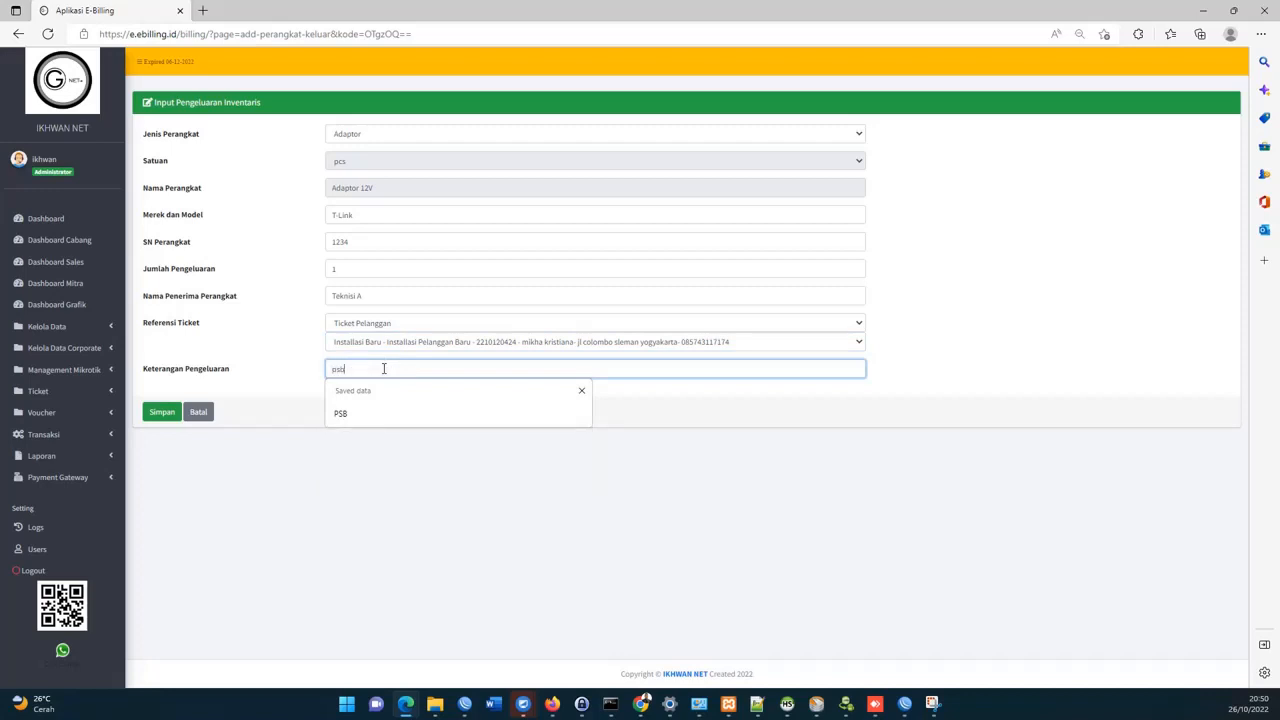
type("b")
left_click(352, 414)
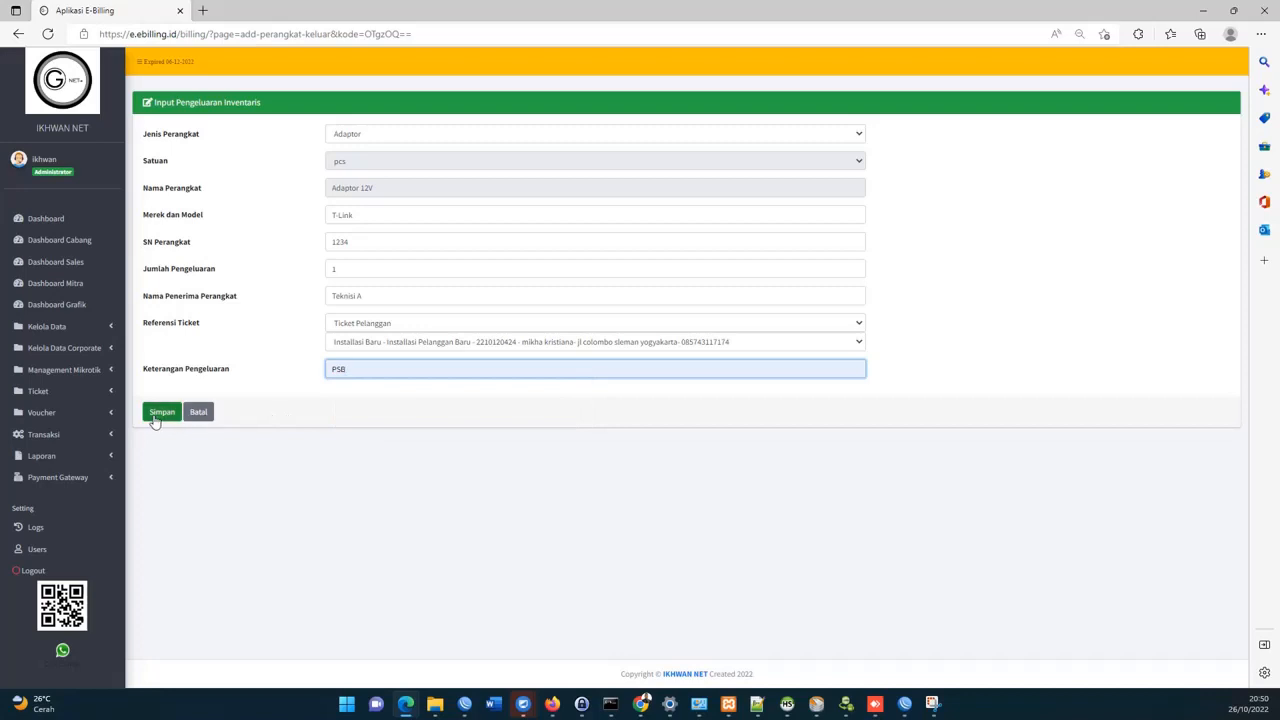
left_click(165, 419)
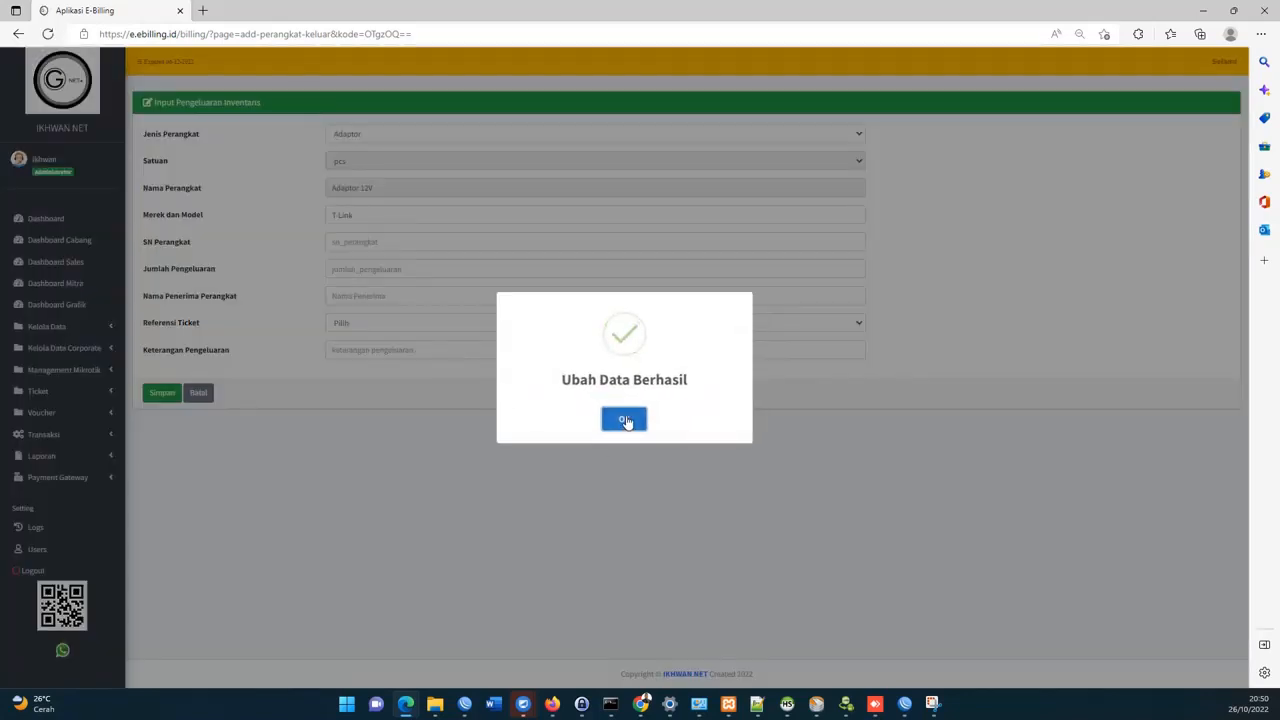
left_click(627, 423)
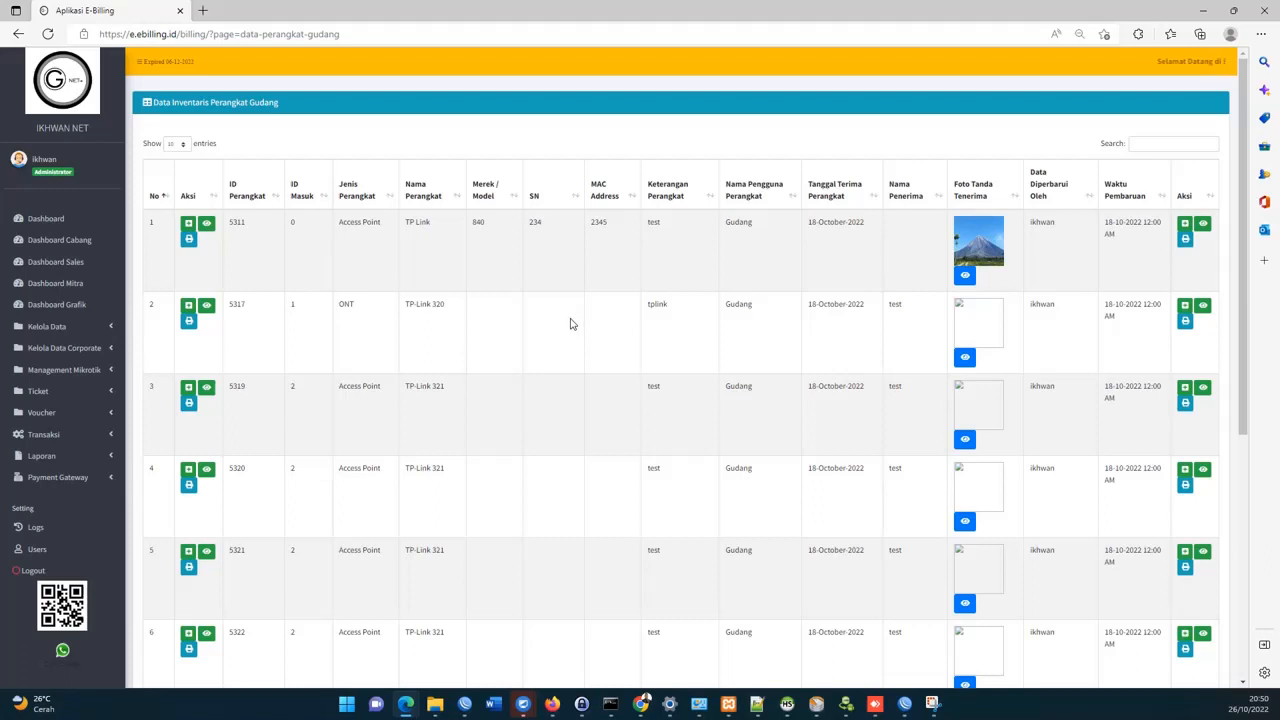
Filter the warehouse devices by "ONT" and open the inventory issue form for the TP-Link 320.
scroll(544, 396, "down", 10)
scroll(543, 394, "up", 10)
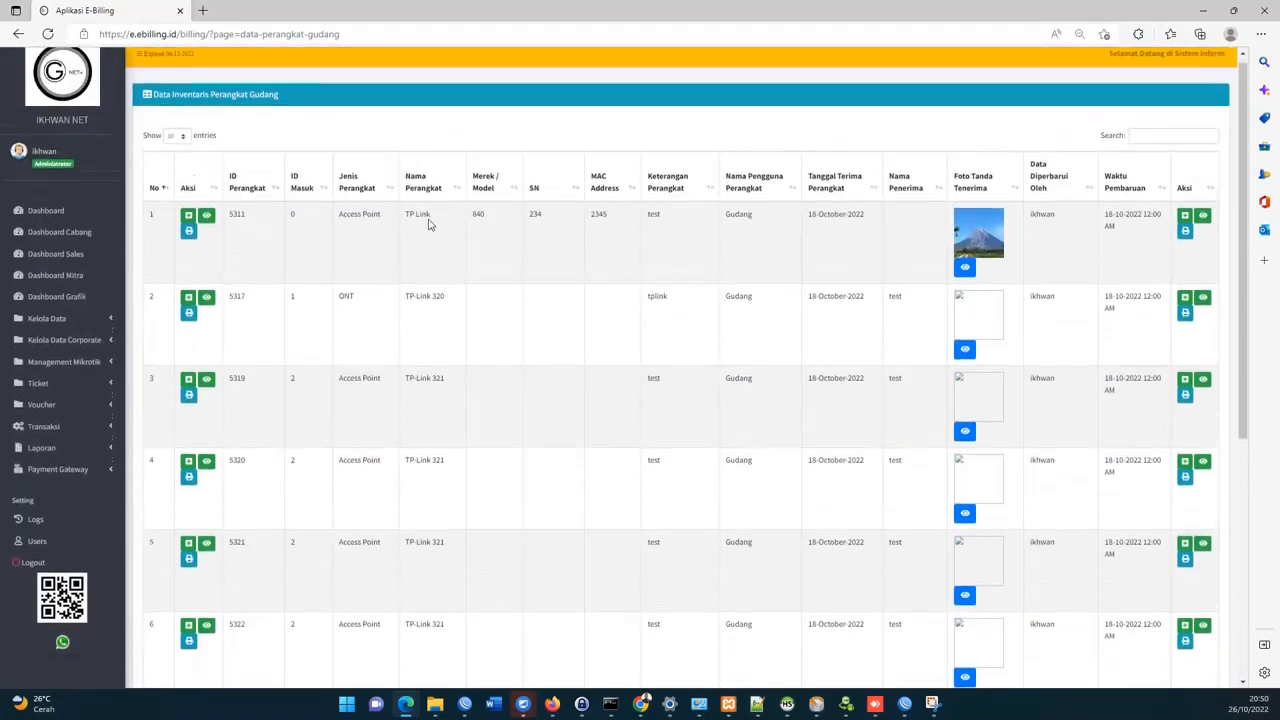
left_click(423, 197)
left_click(423, 197)
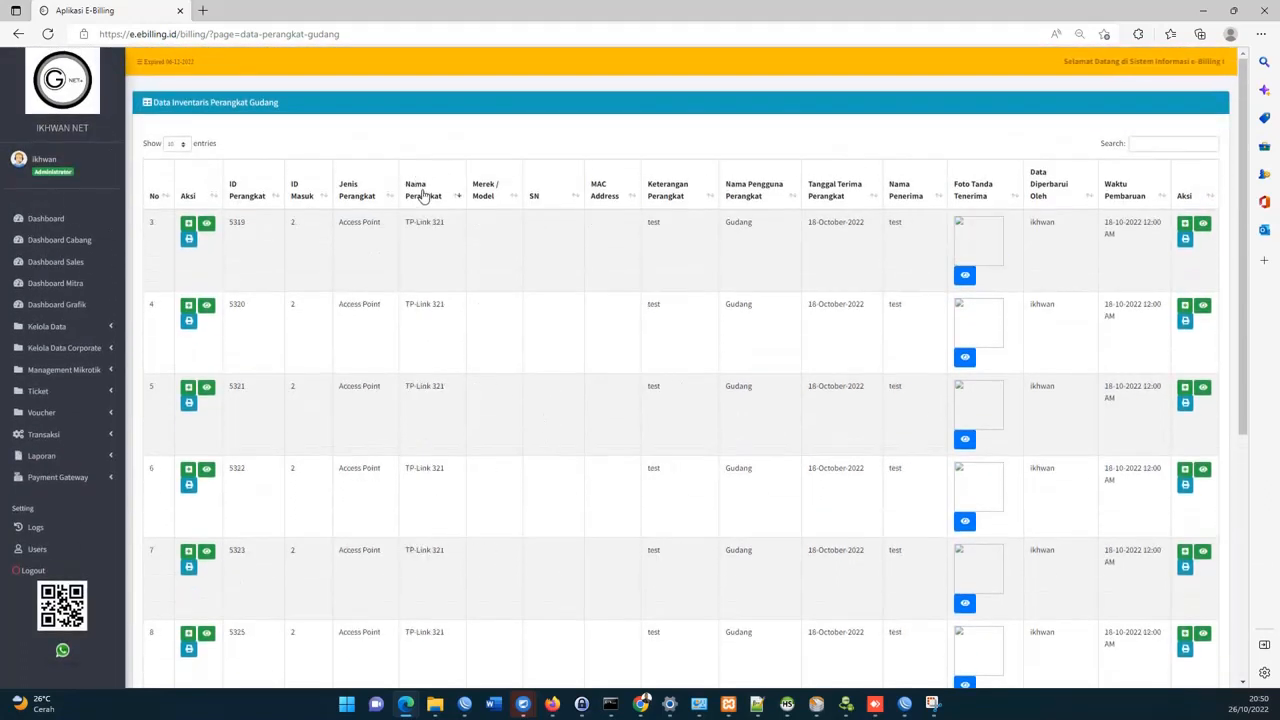
left_click(1169, 143)
type("ONT")
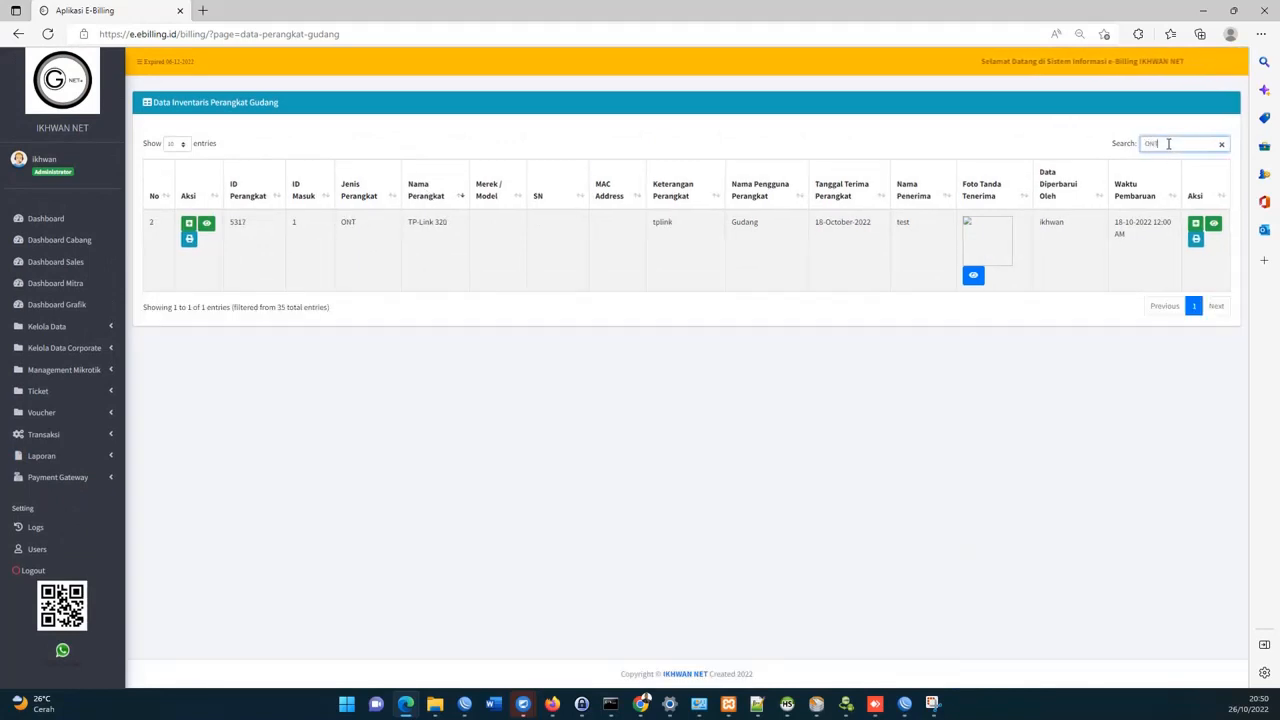
left_click(188, 225)
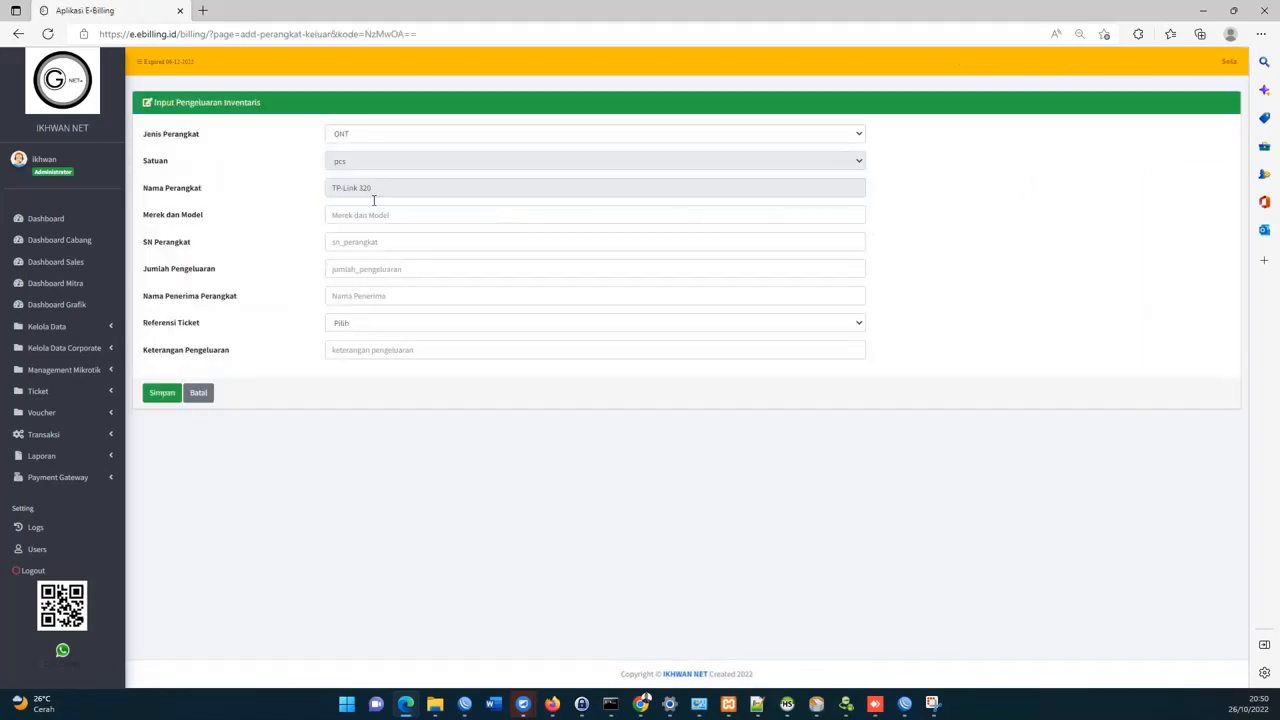
Fill in the ONT issue form with brand tp-LINK, serial number 123, quantity 1 and the recipient's name.
left_click(366, 214)
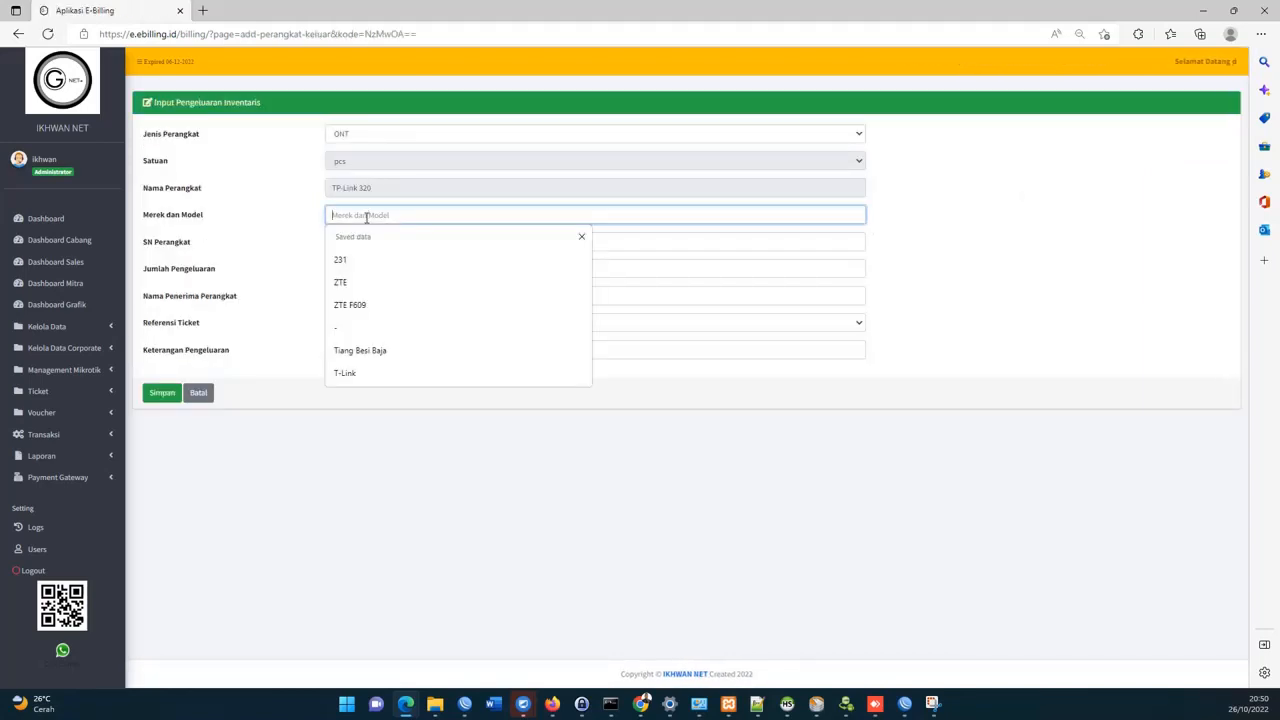
type("tp")
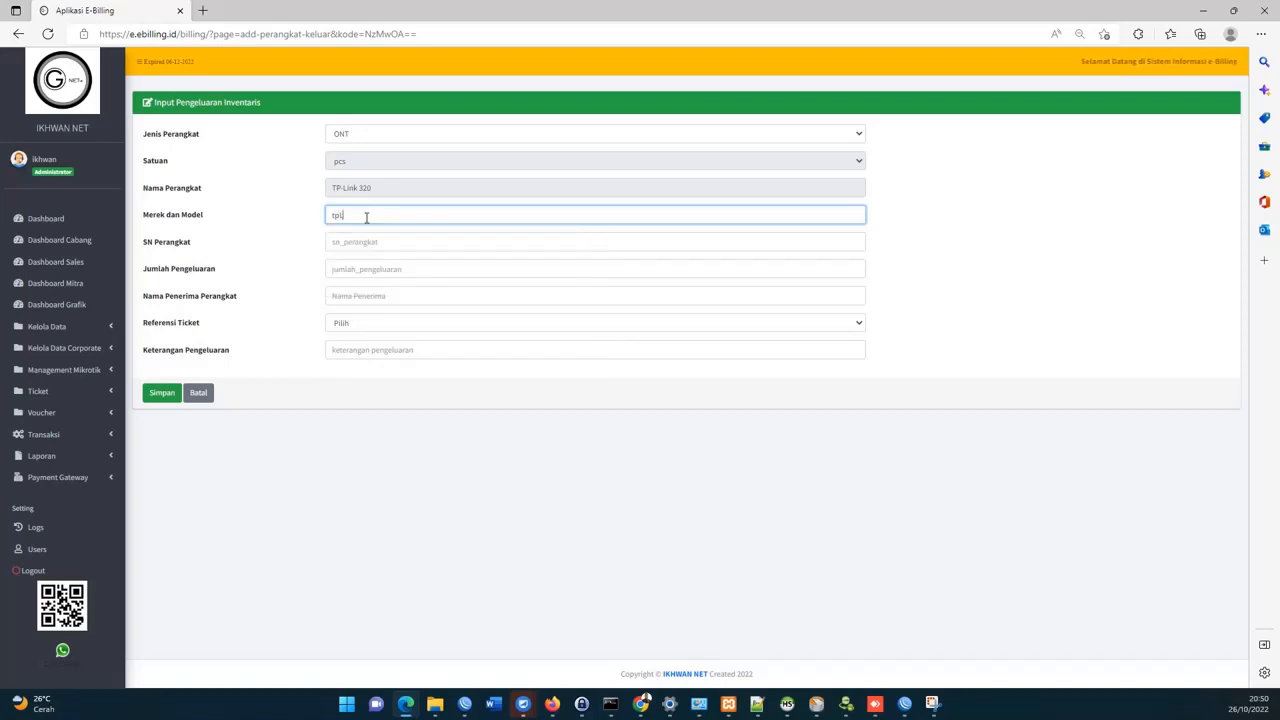
type("-LINK")
key("Tab")
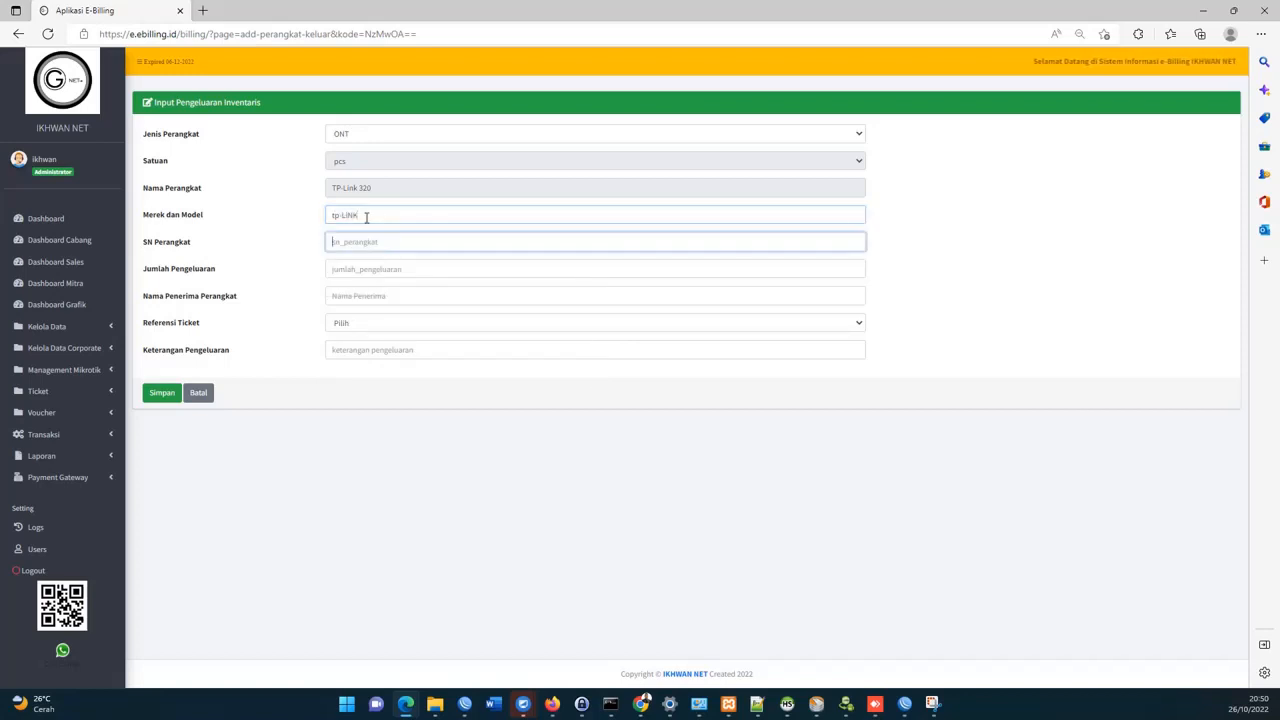
type("123")
key("Tab")
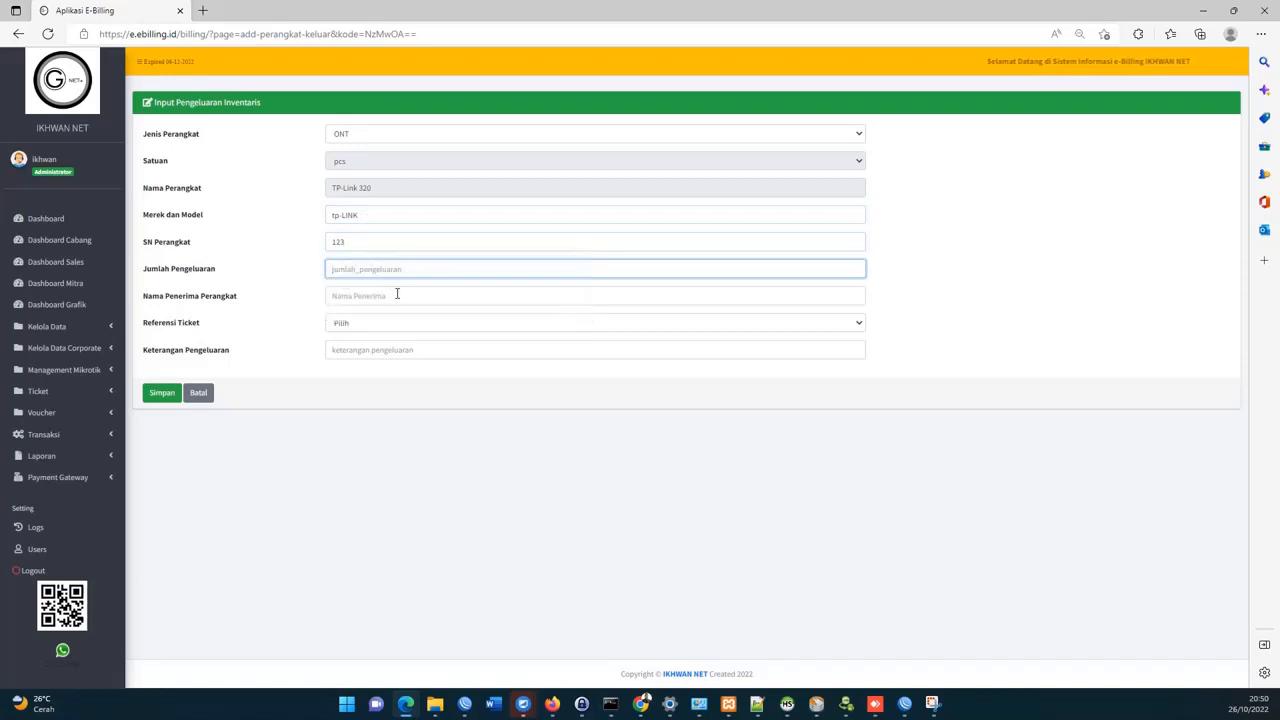
type("1")
left_click(397, 293)
left_click(388, 343)
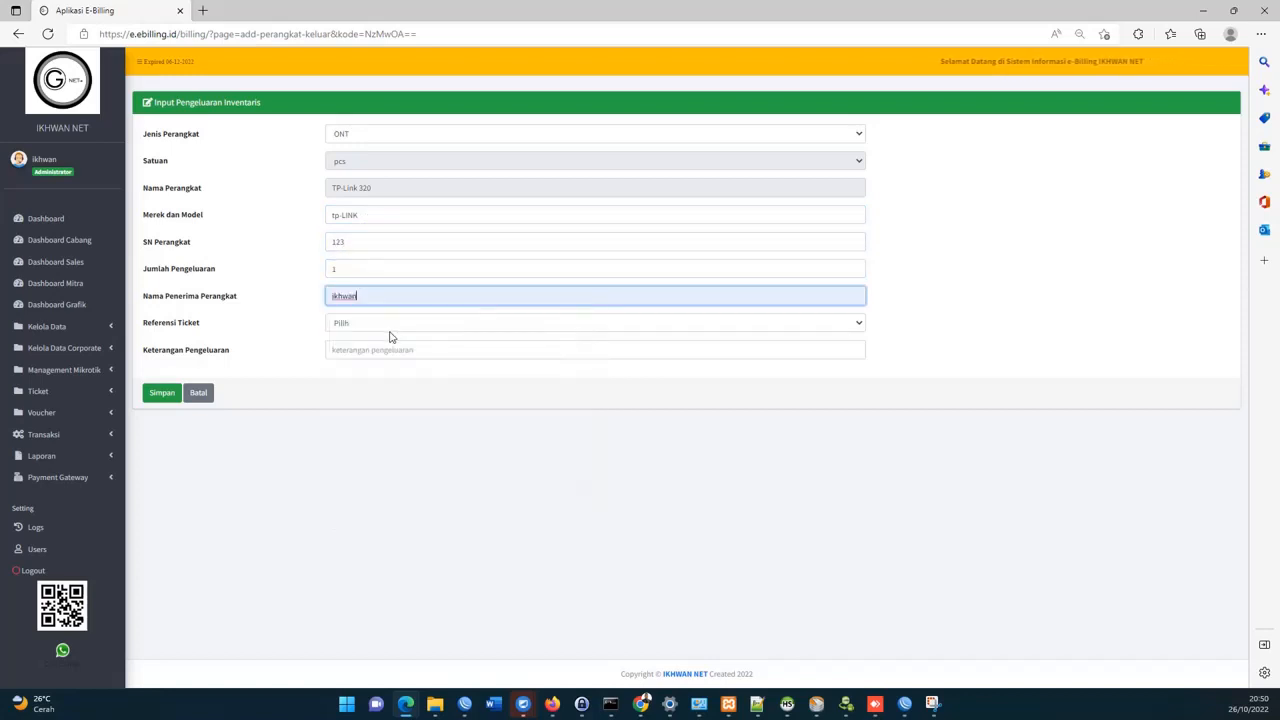
Set the ONT issue's ticket reference to Ticket Pelanggan and choose the first Installasi Baru customer ticket.
left_click(391, 325)
left_click(391, 350)
left_click(391, 342)
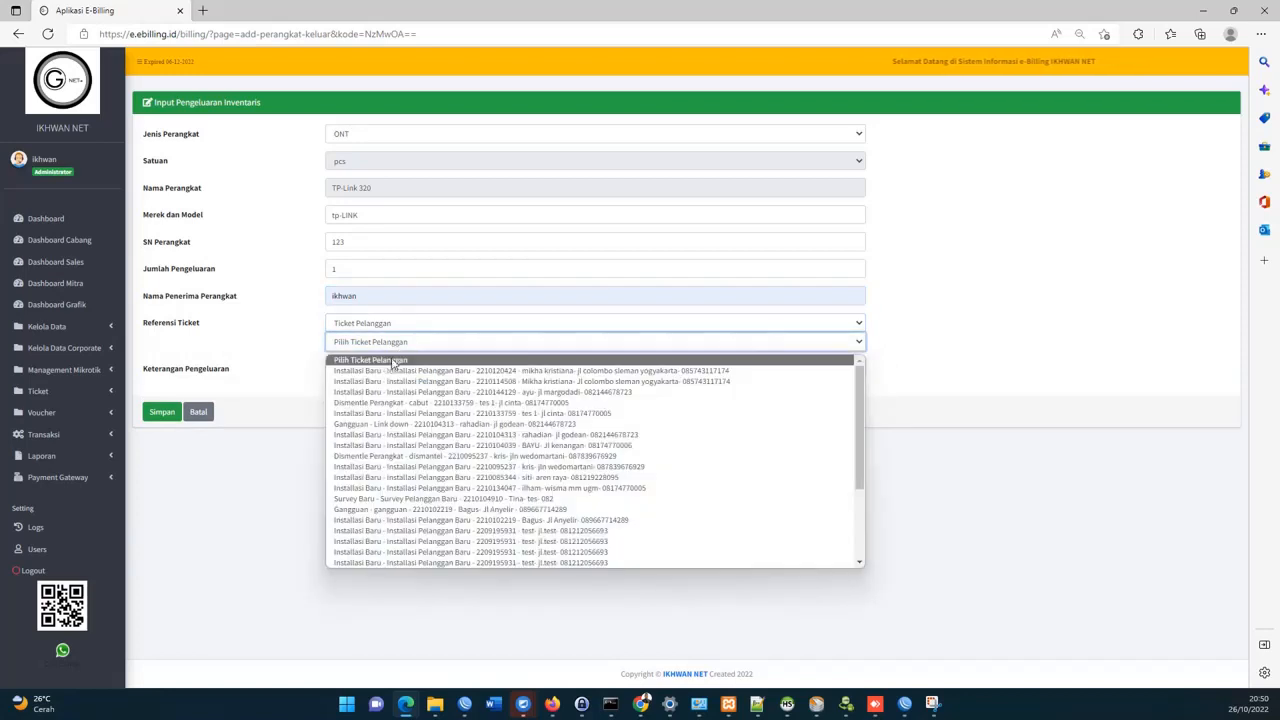
left_click(391, 370)
Enter PSB as the issue description for the TP-Link 320 and save the record.
left_click(390, 369)
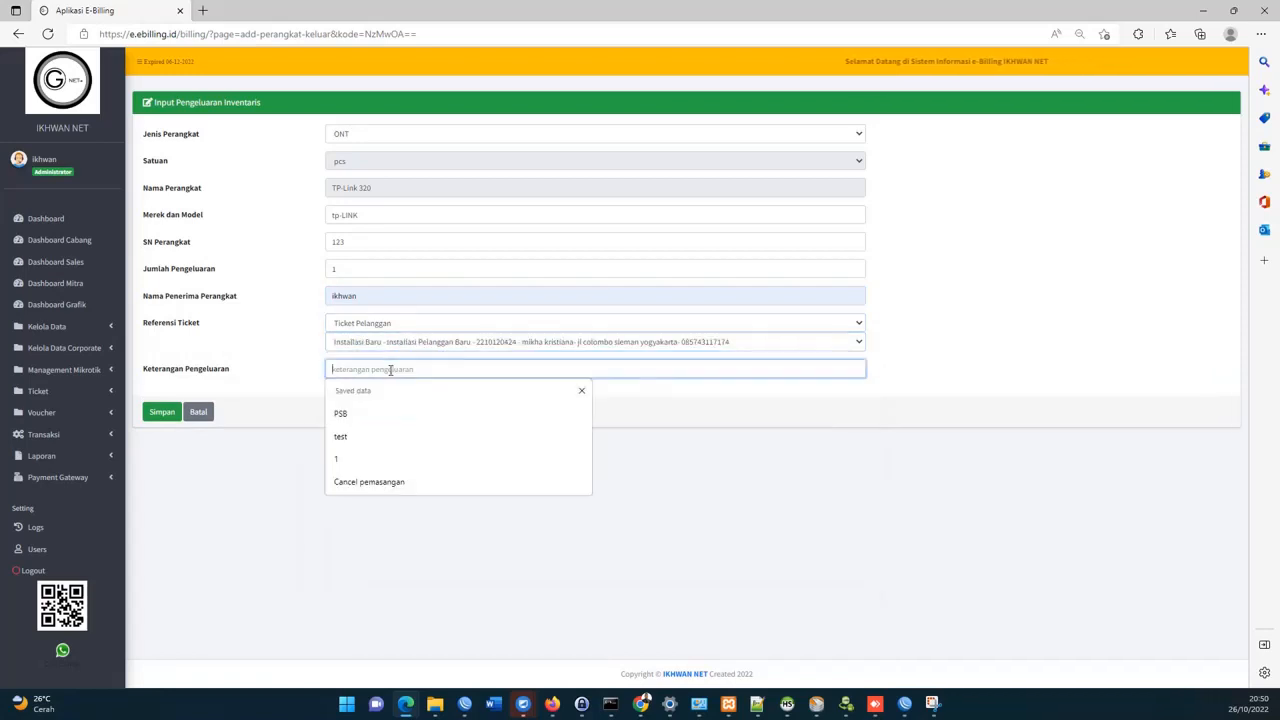
type("p")
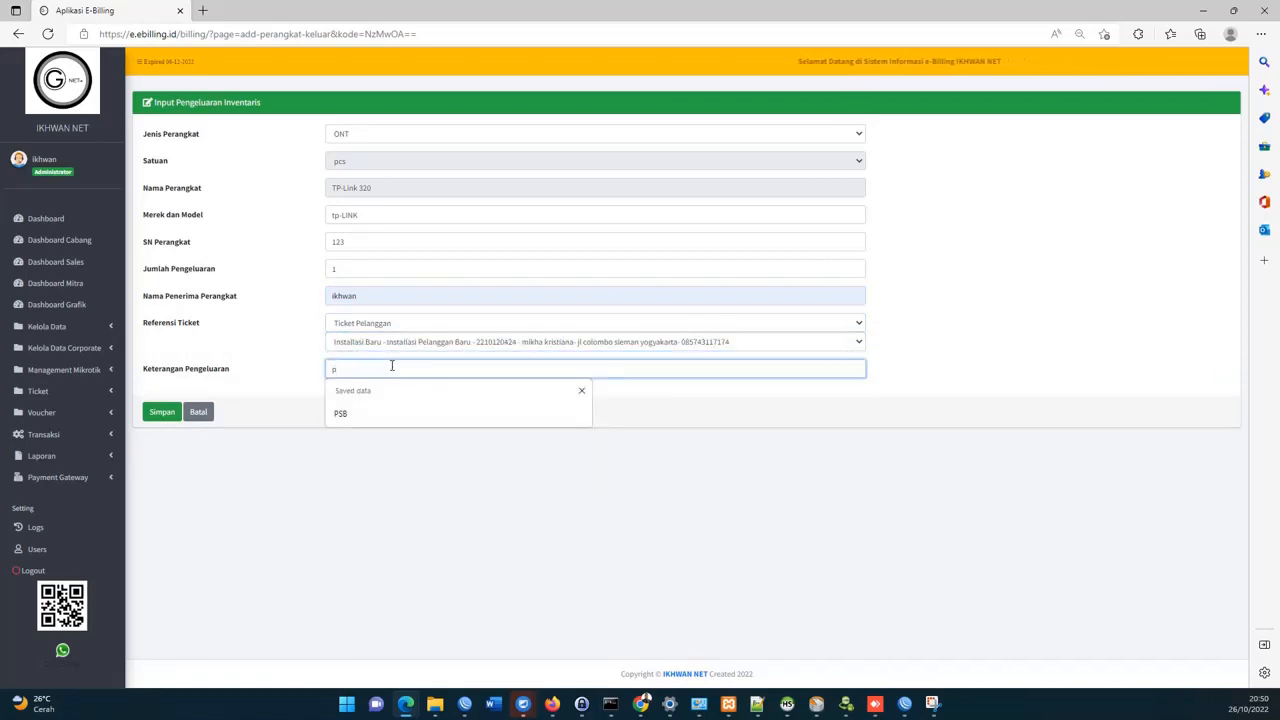
left_click(440, 415)
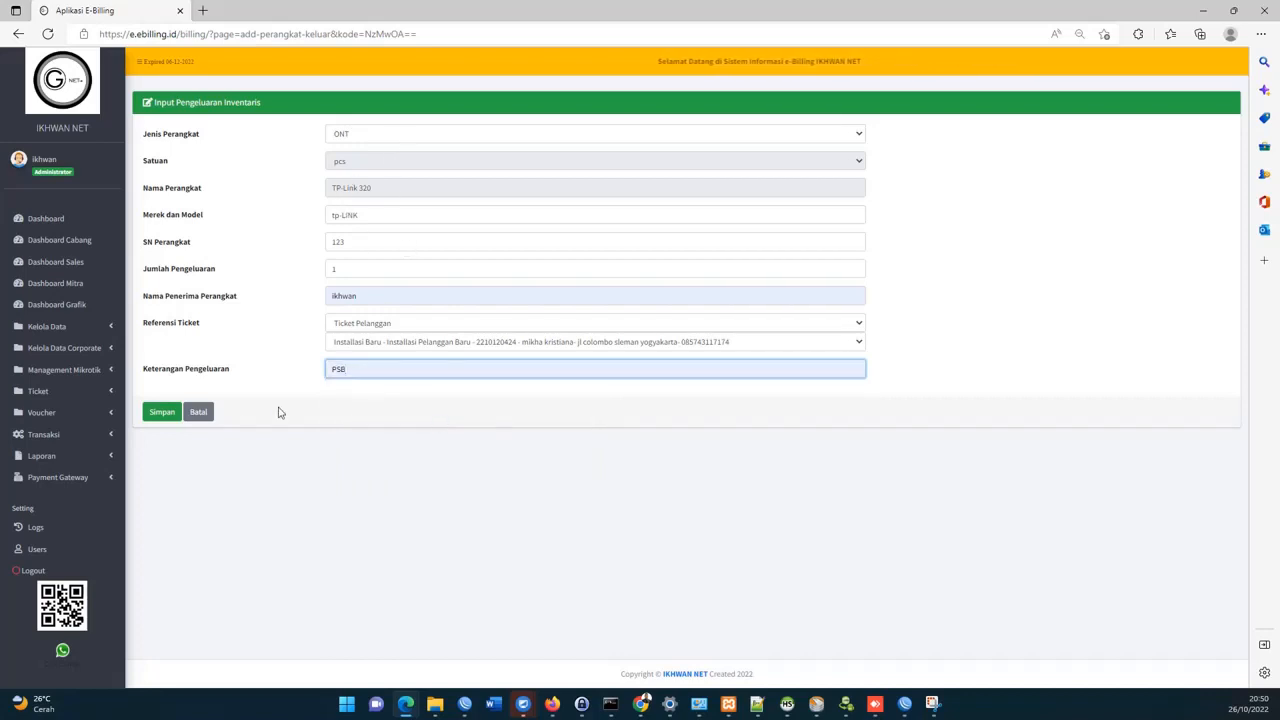
left_click(162, 412)
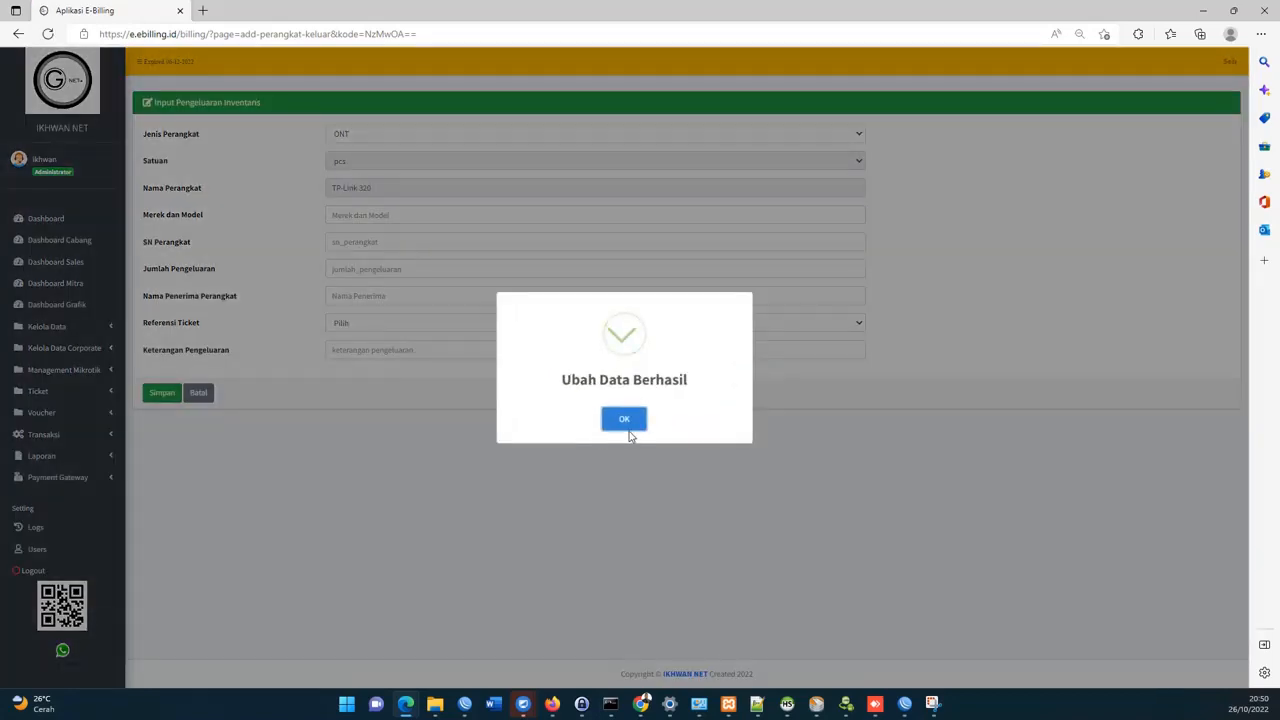
left_click(624, 420)
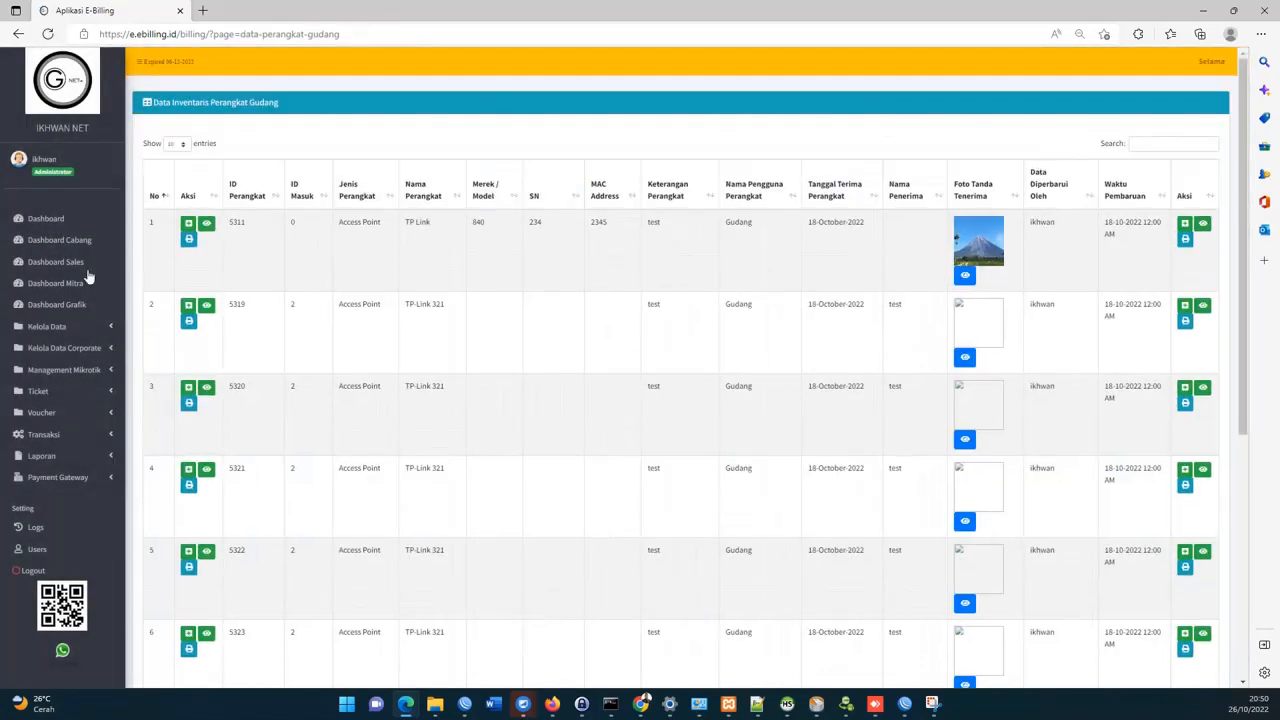
Open Data Stock Inventaris from the device inventory dashboard and filter the stock list by "adap".
left_click(98, 328)
scroll(100, 343, "down", 3)
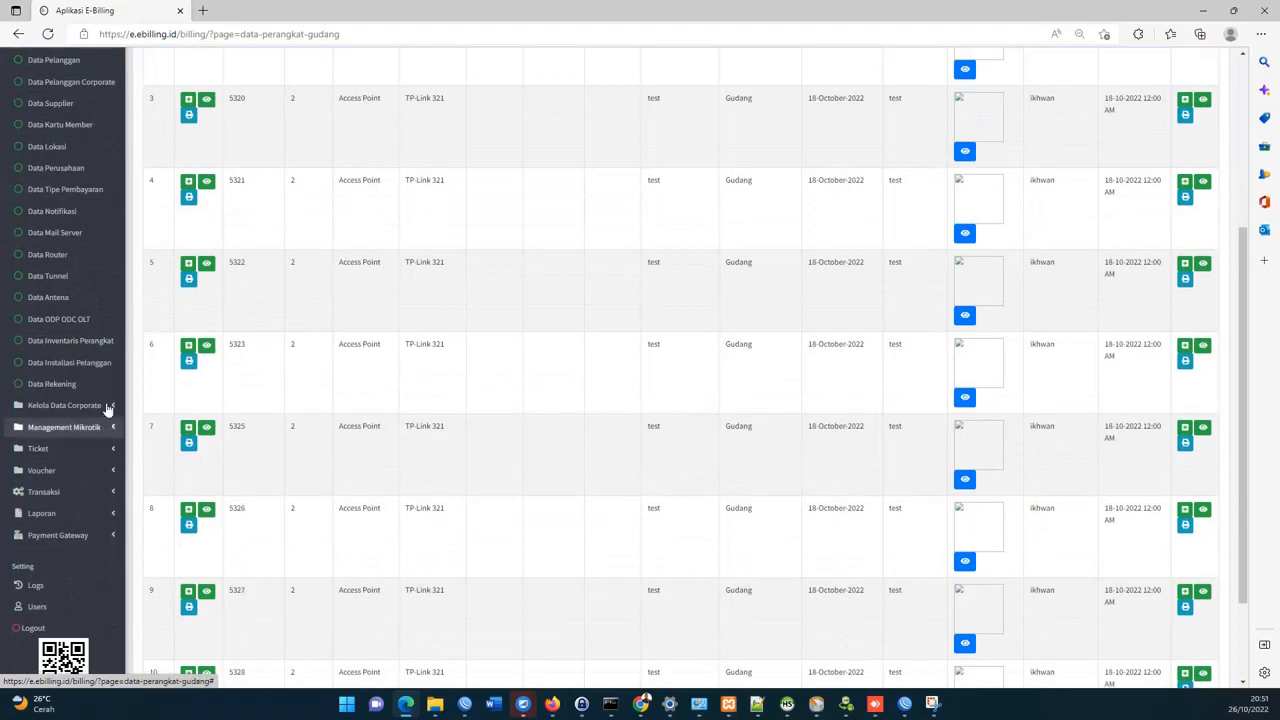
left_click(98, 346)
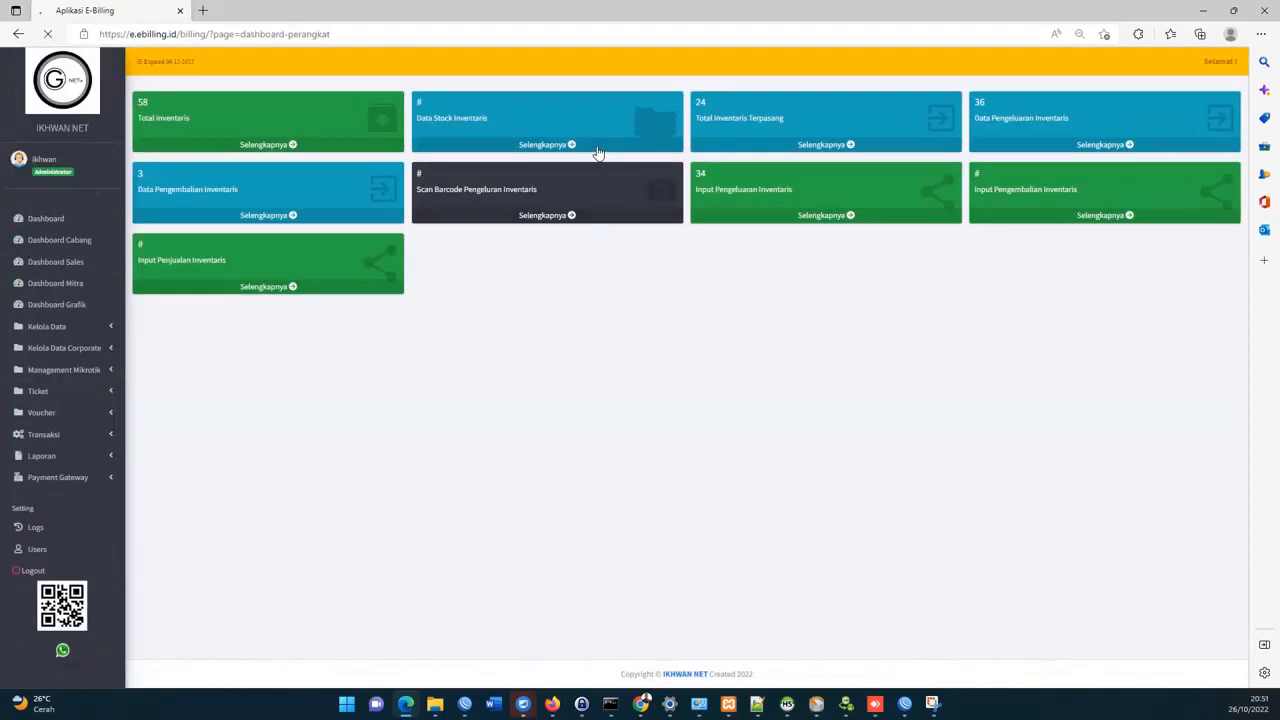
left_click(597, 152)
left_click(1154, 143)
type("ada")
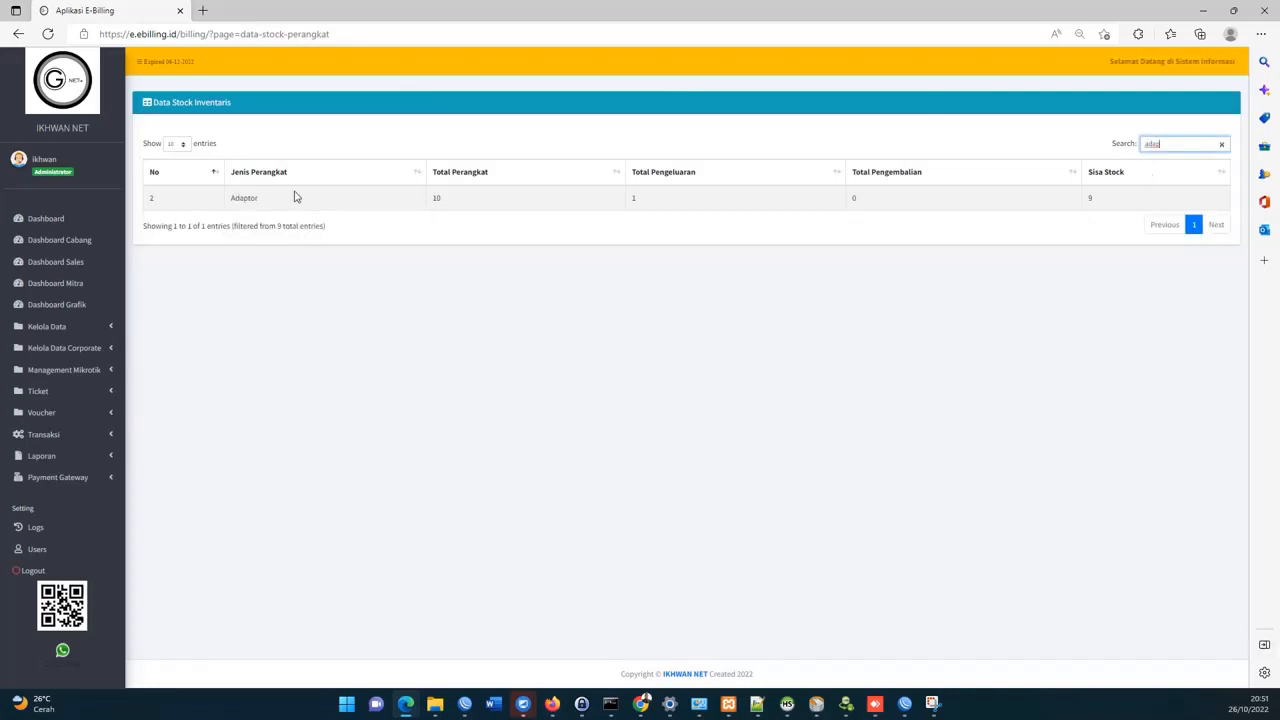
Examine the Adaptor row's total devices, total issued, total returned and remaining stock.
left_click_drag(443, 199, 415, 207)
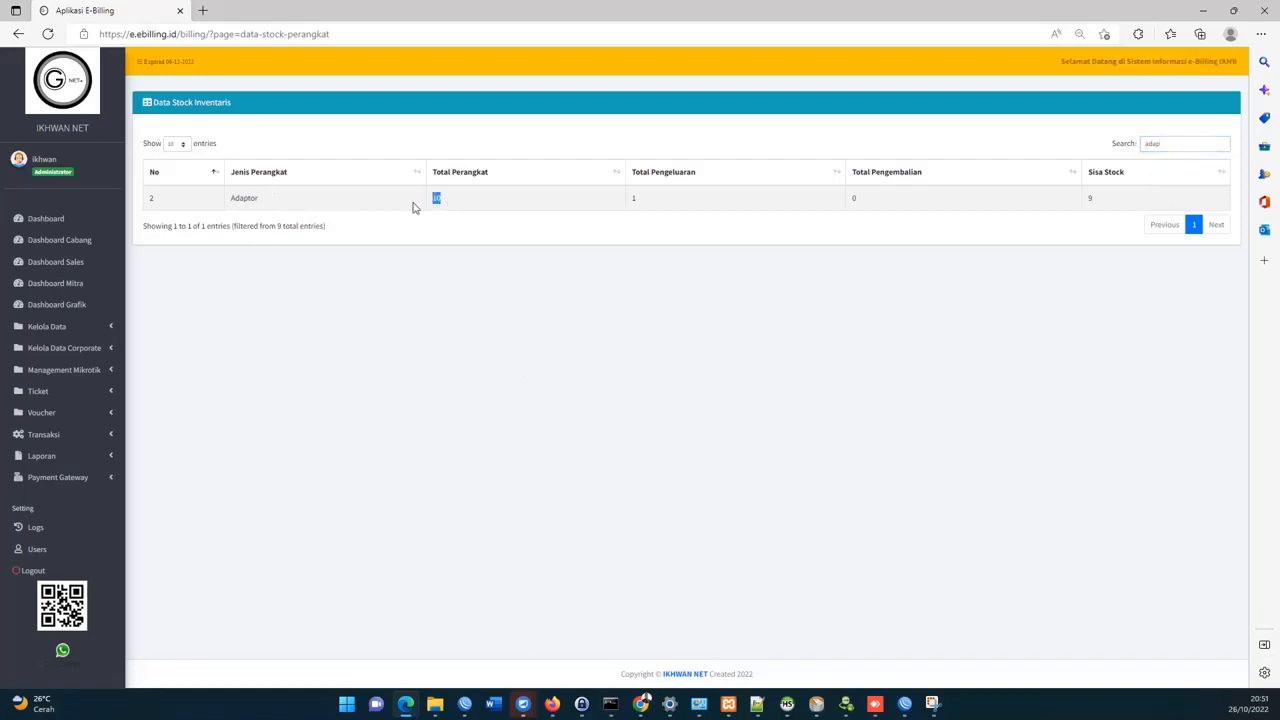
left_click(643, 207)
left_click_drag(643, 208, 605, 208)
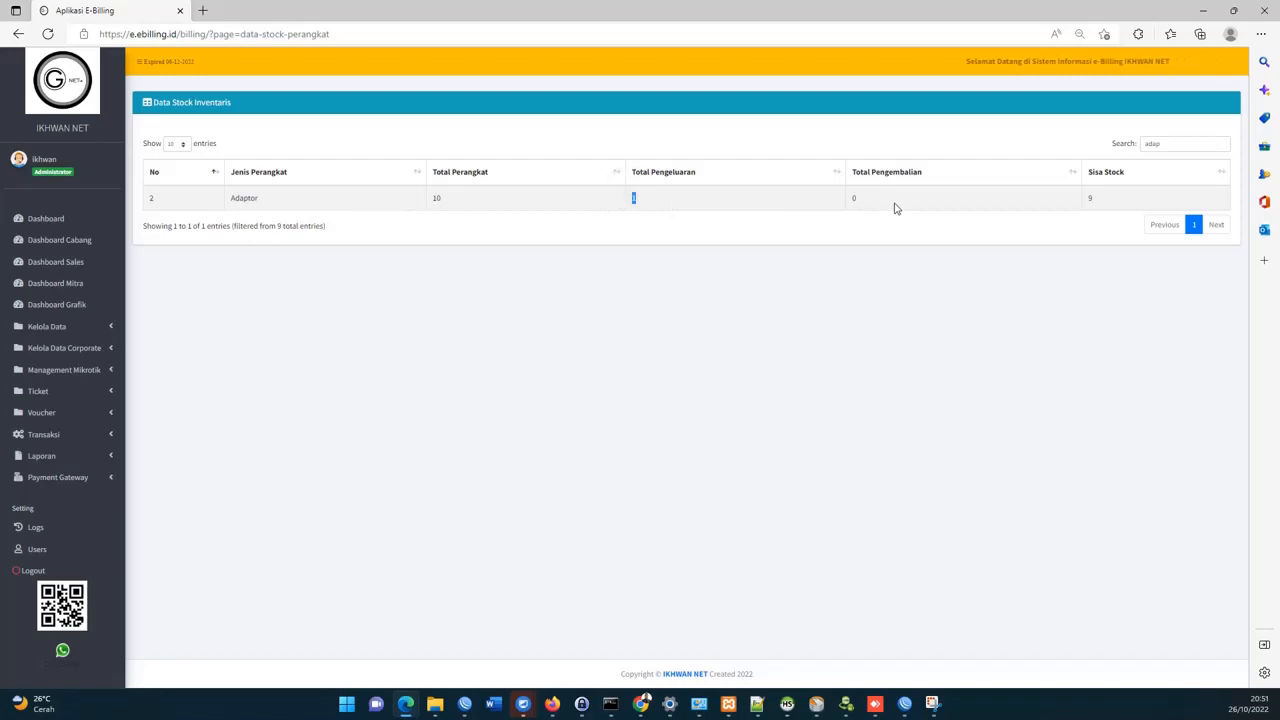
left_click(861, 208)
left_click_drag(861, 208, 851, 208)
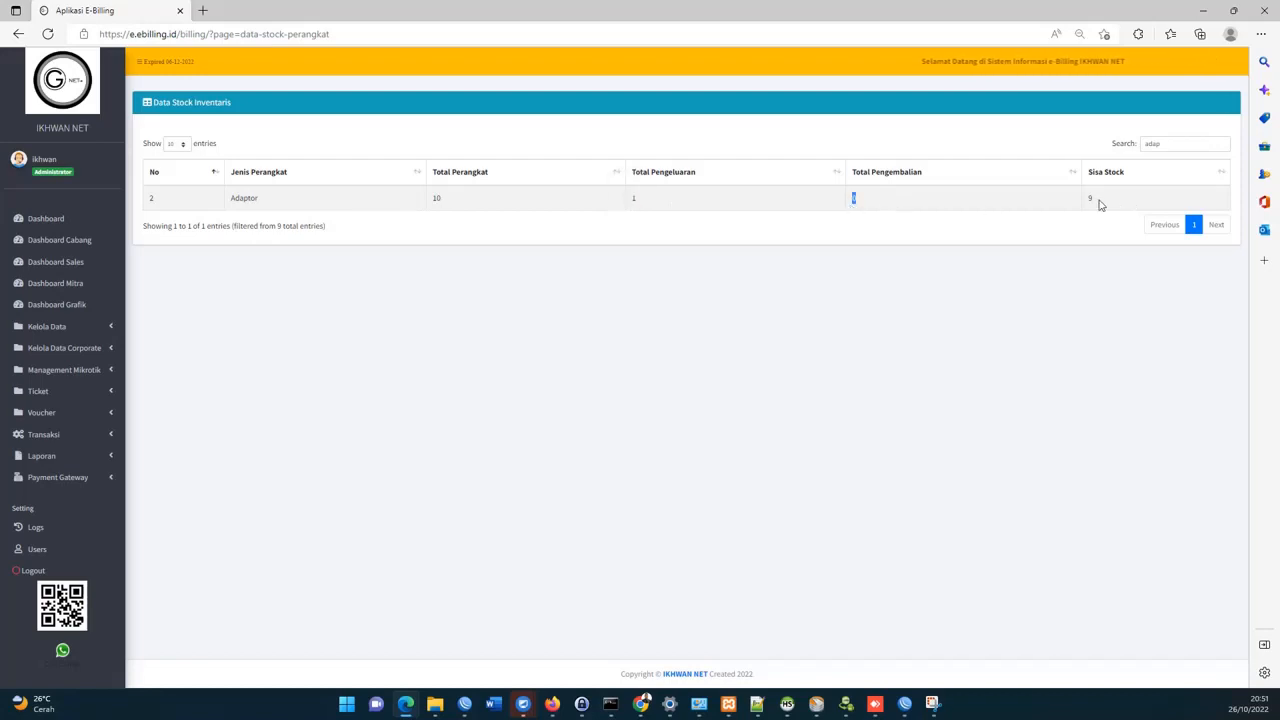
left_click_drag(1099, 206, 1060, 207)
Return to the inventory dashboard, open Data Pengeluaran Inventaris and find the Adaptor 12V entry on page 4.
left_click(18, 33)
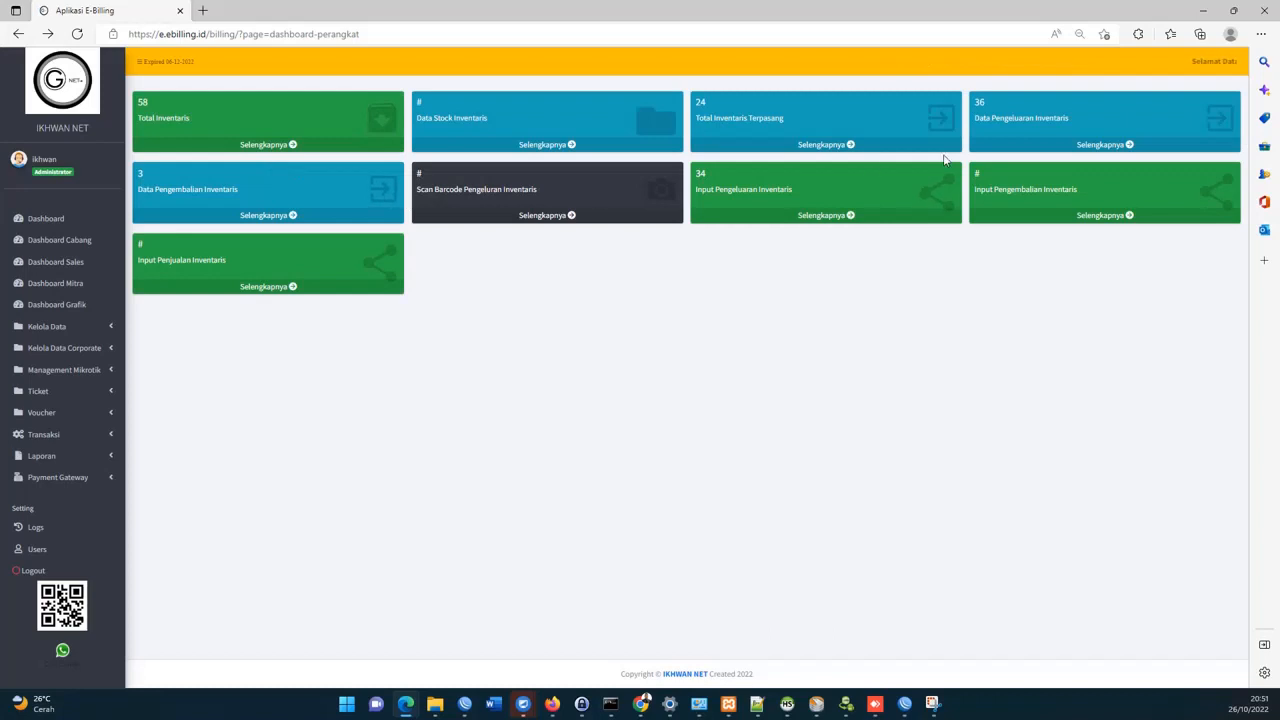
left_click(1020, 150)
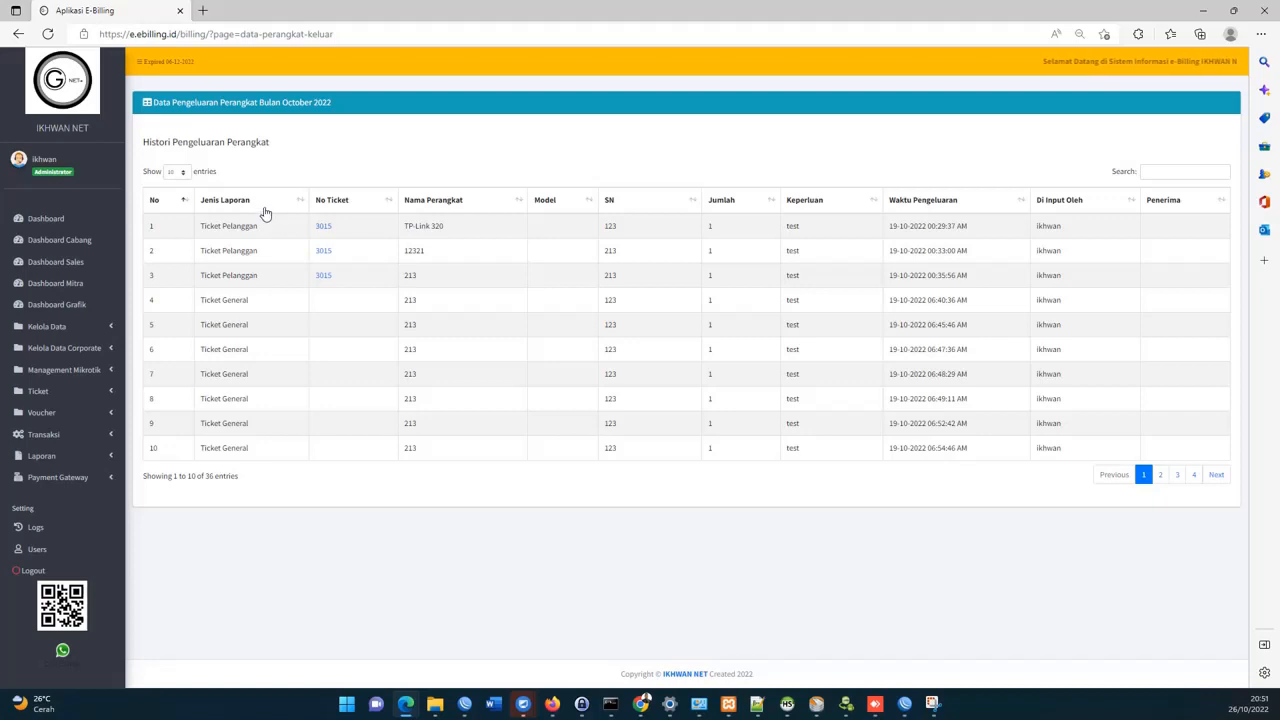
left_click(1195, 477)
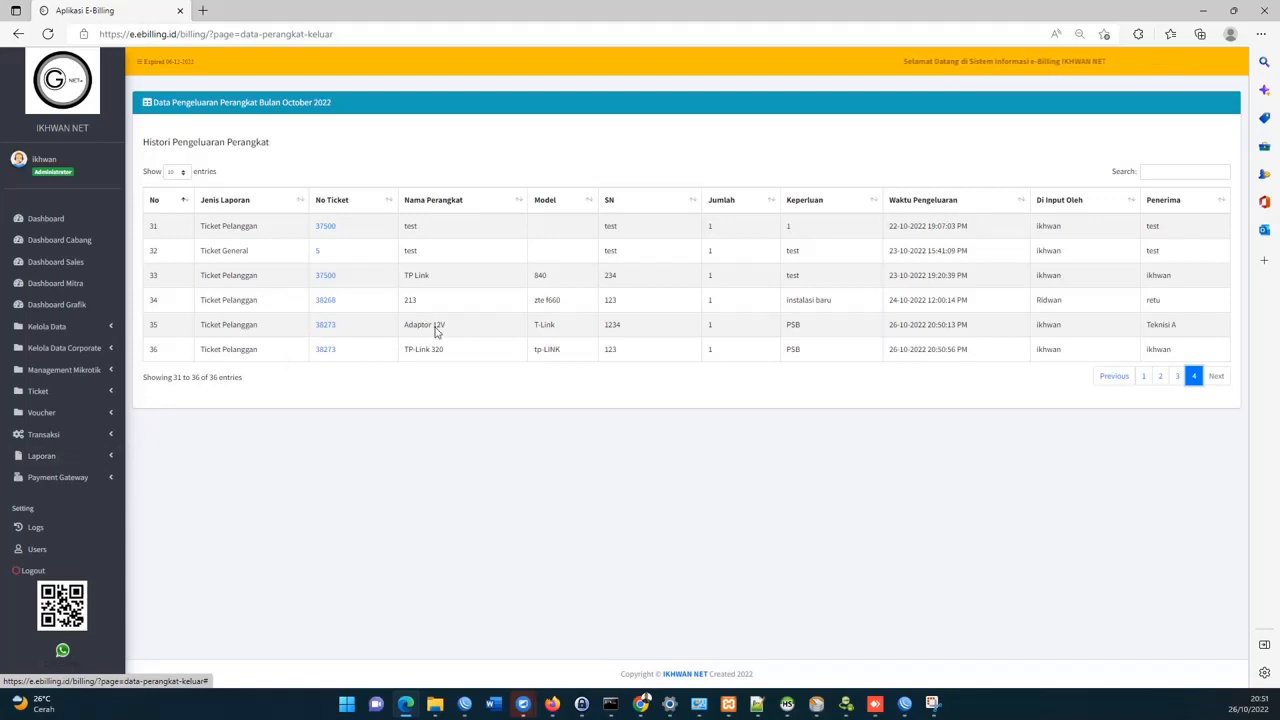
left_click_drag(446, 327, 349, 333)
left_click(246, 325)
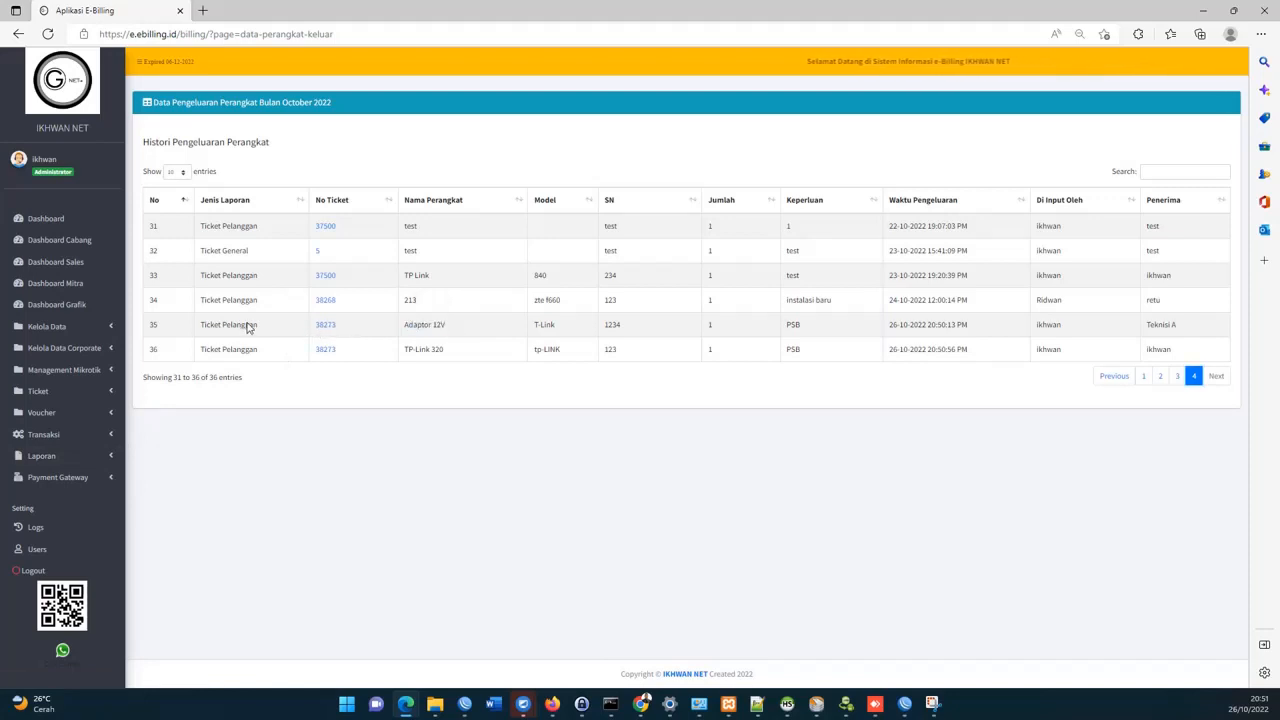
View the Adaptor 12V entry's linked ticket in a new browser tab, and return to the issue history.
right_click(333, 336)
left_click(346, 339)
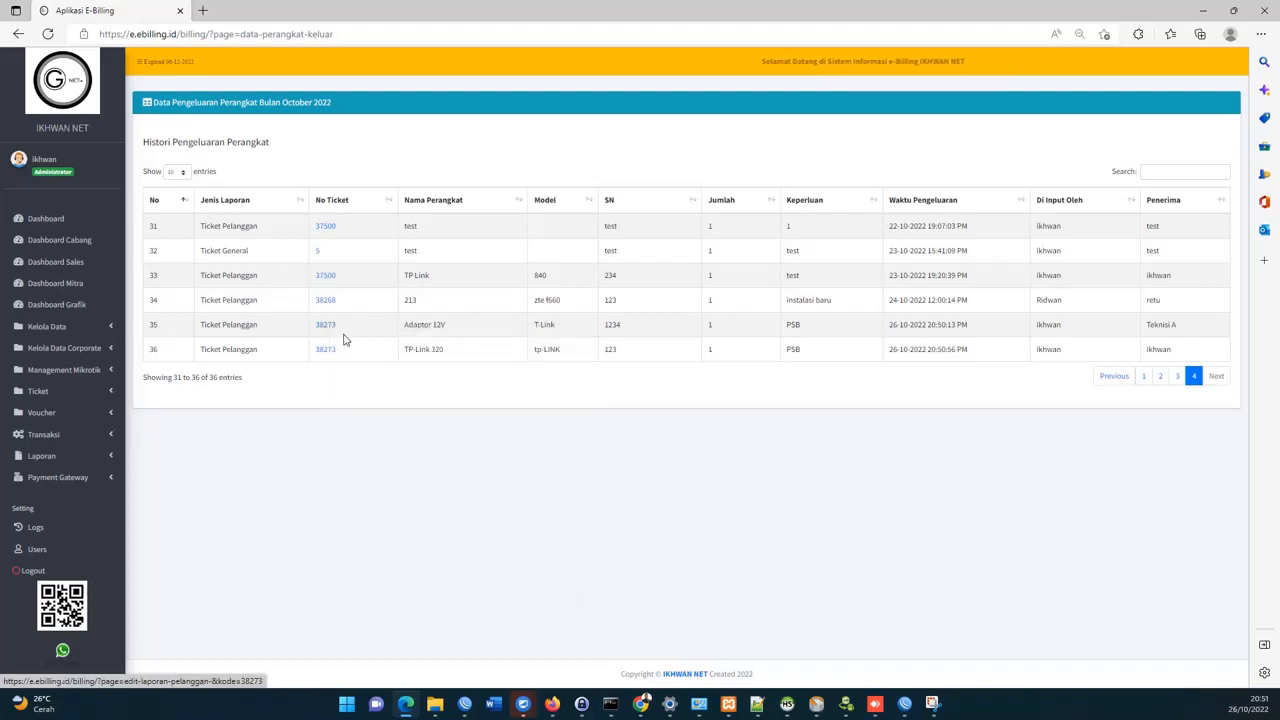
left_click(258, 10)
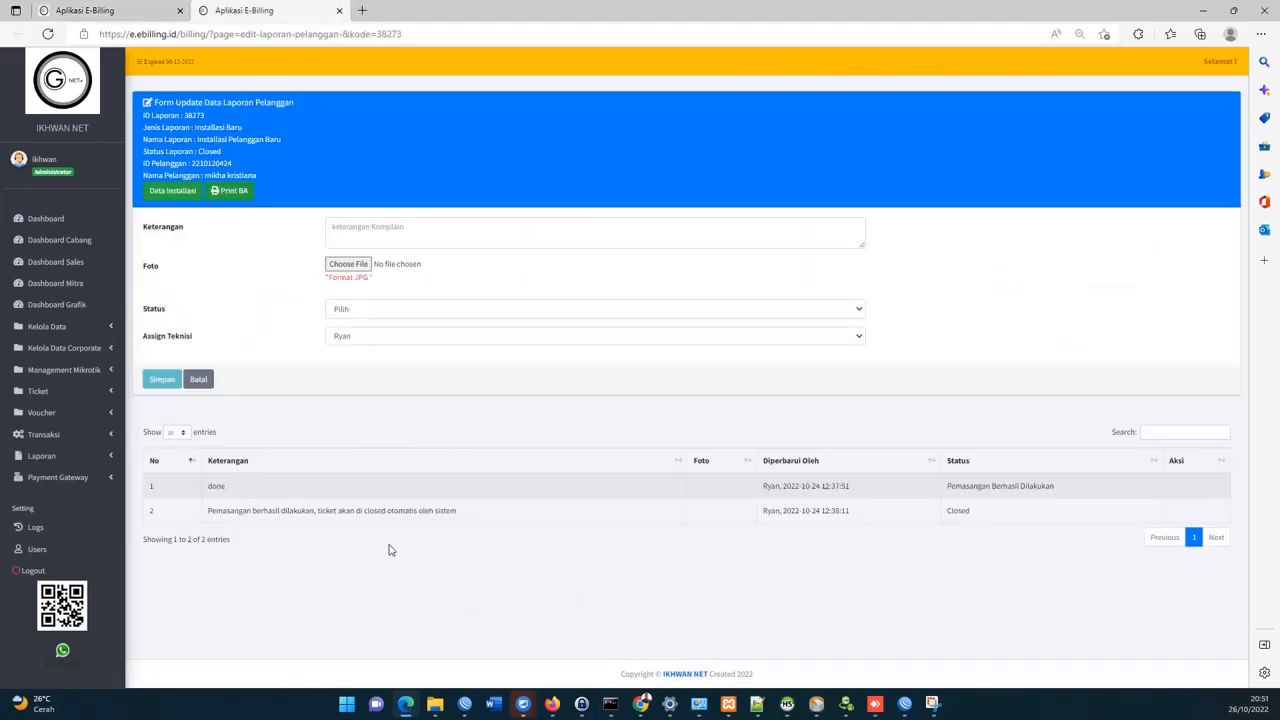
left_click(137, 8)
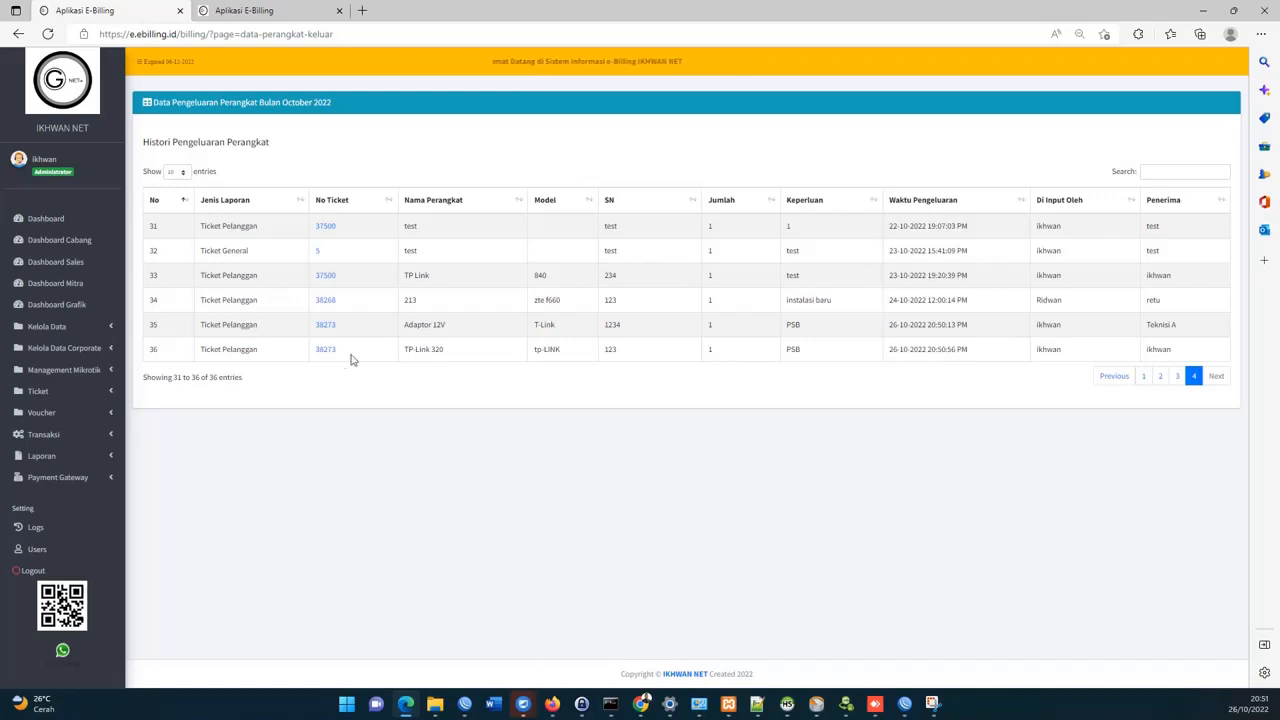
Examine the Adaptor 12V entry's report type, device name, purpose, issue time, inputting user and recipient in the issue history.
left_click_drag(457, 355, 430, 333)
left_click(426, 329)
left_click_drag(172, 142, 272, 141)
left_click_drag(259, 328, 204, 328)
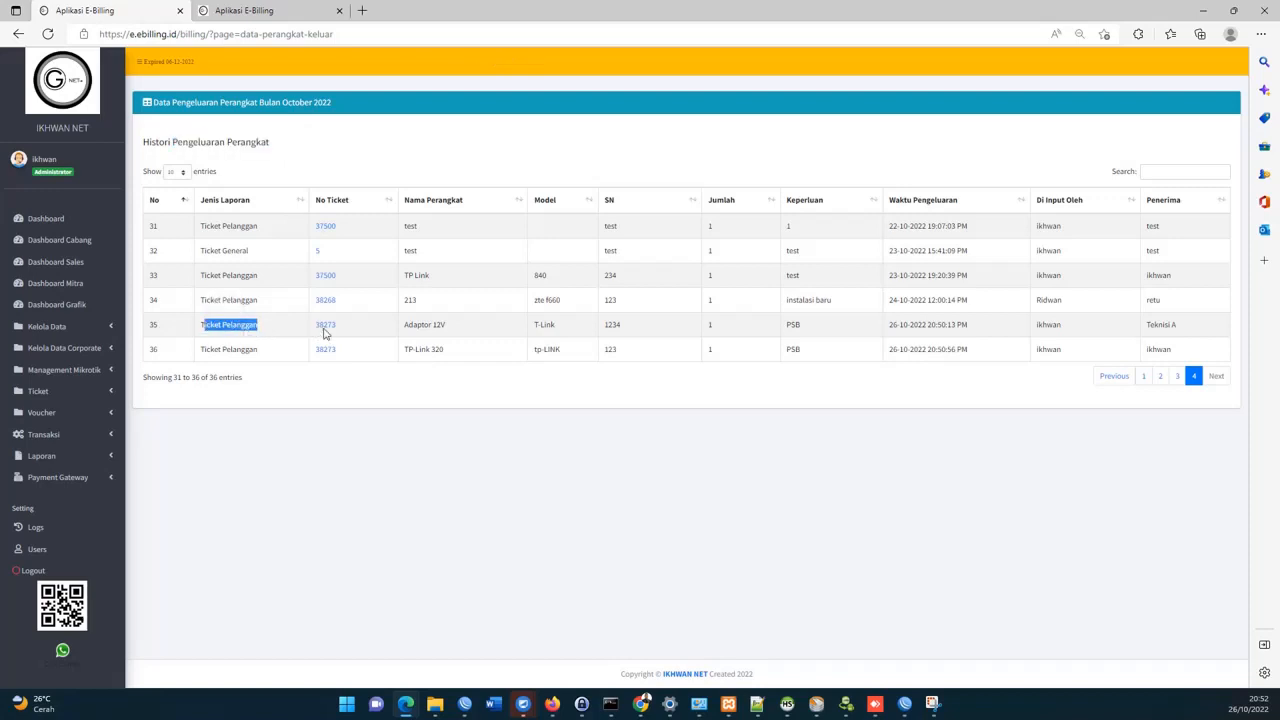
left_click_drag(477, 330, 415, 330)
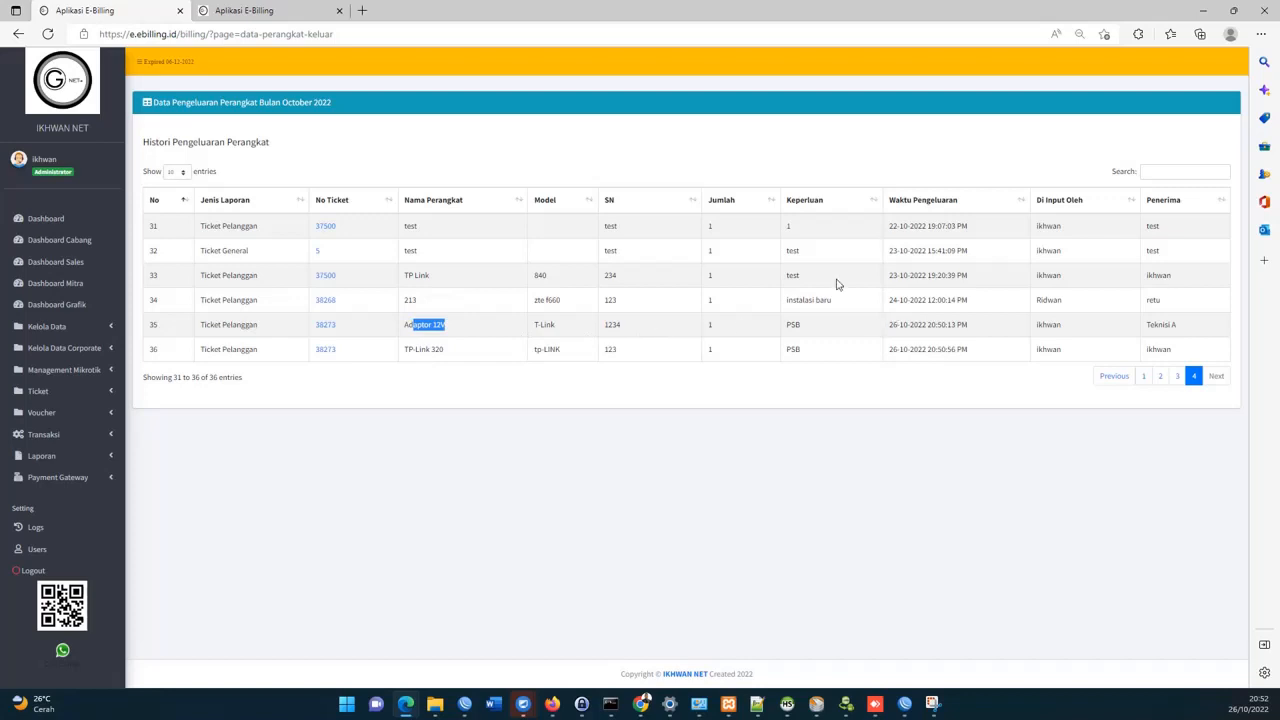
left_click(785, 334)
left_click_drag(986, 333, 888, 335)
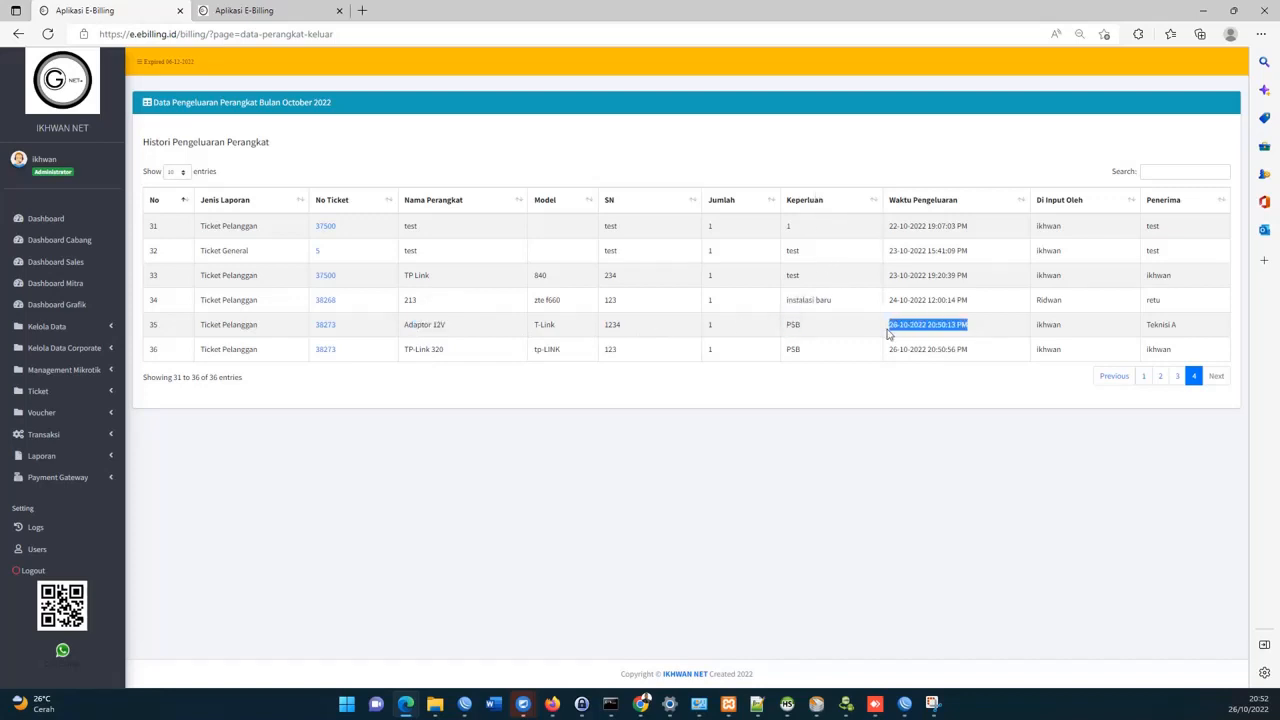
left_click(1074, 331)
mouse_move(1062, 333)
left_mouse_down()
mouse_move(1020, 337)
mouse_move(1038, 333)
left_mouse_up()
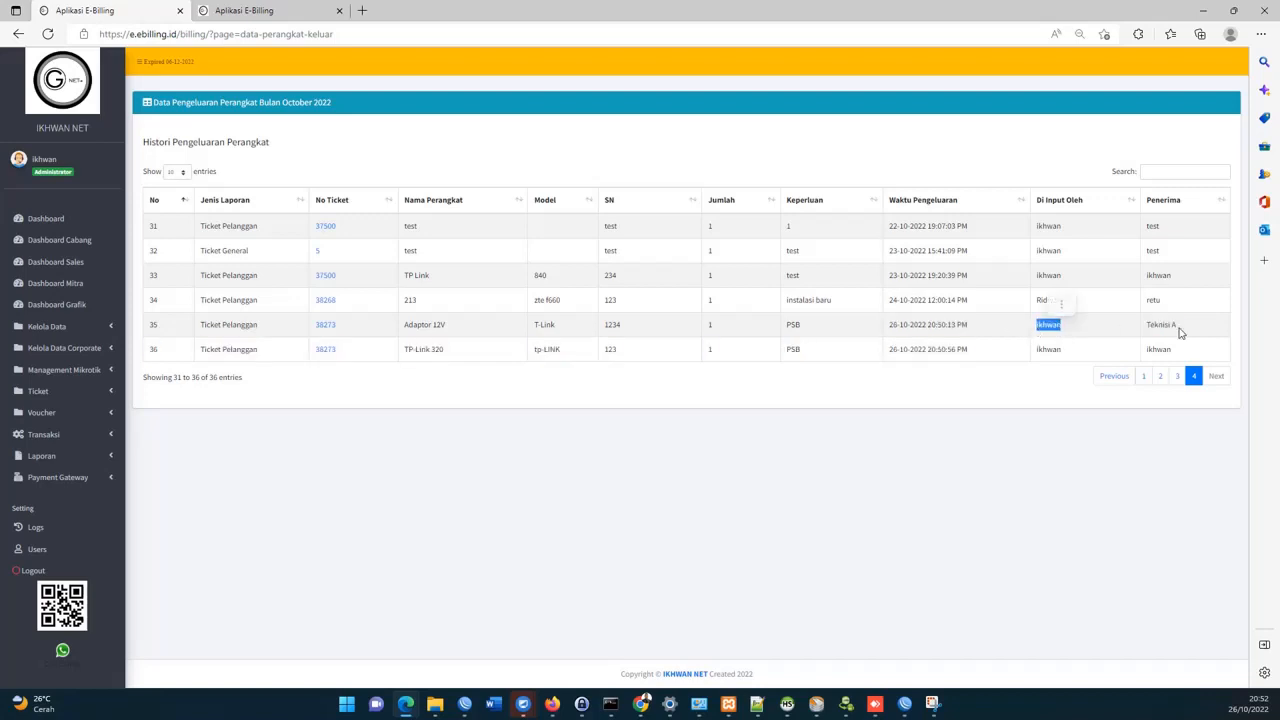
left_click_drag(1180, 331, 1147, 336)
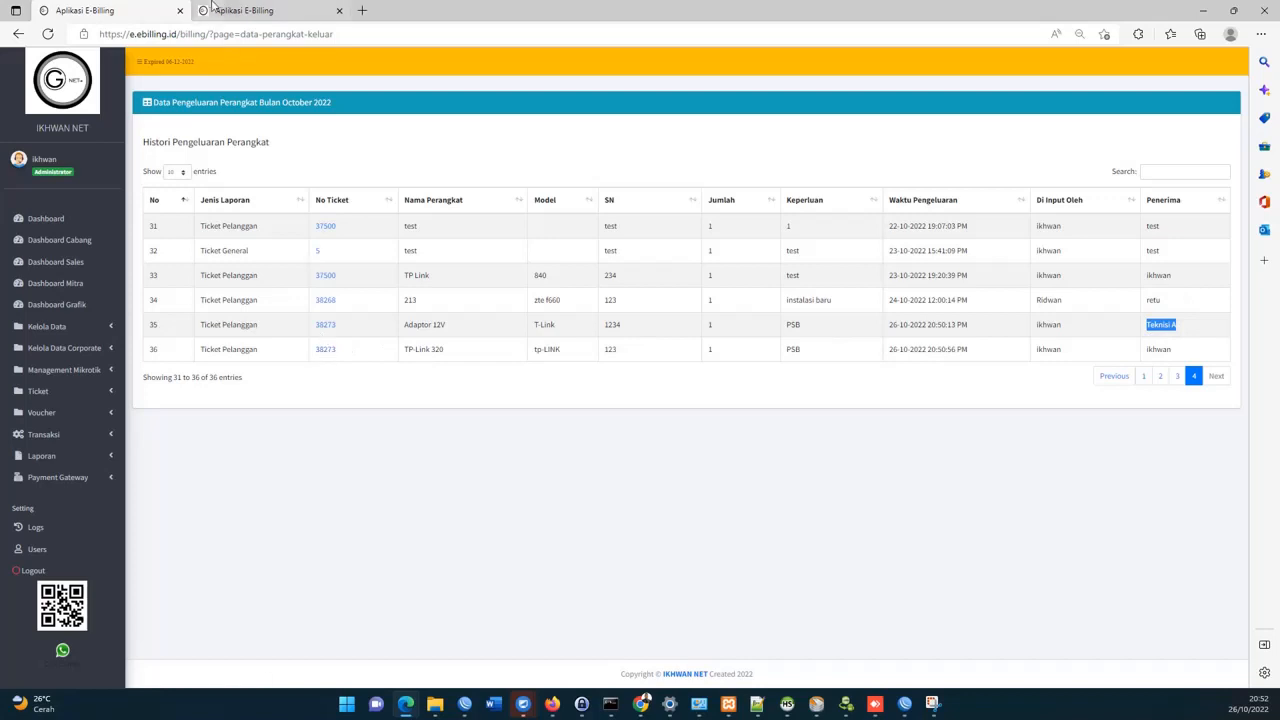
Reopen the Adaptor 12V entry's ticket and copy the customer's last name from its header.
left_click(327, 326)
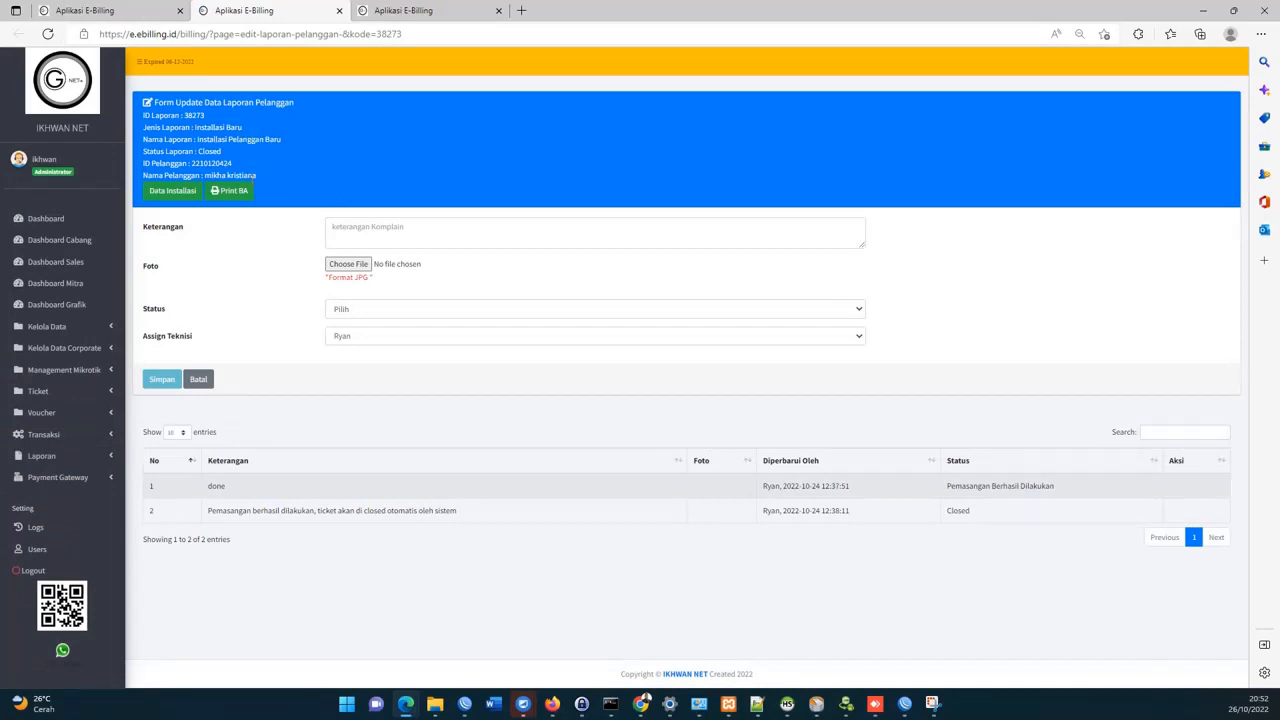
left_click_drag(209, 176, 244, 175)
double_click(250, 176)
right_click(248, 176)
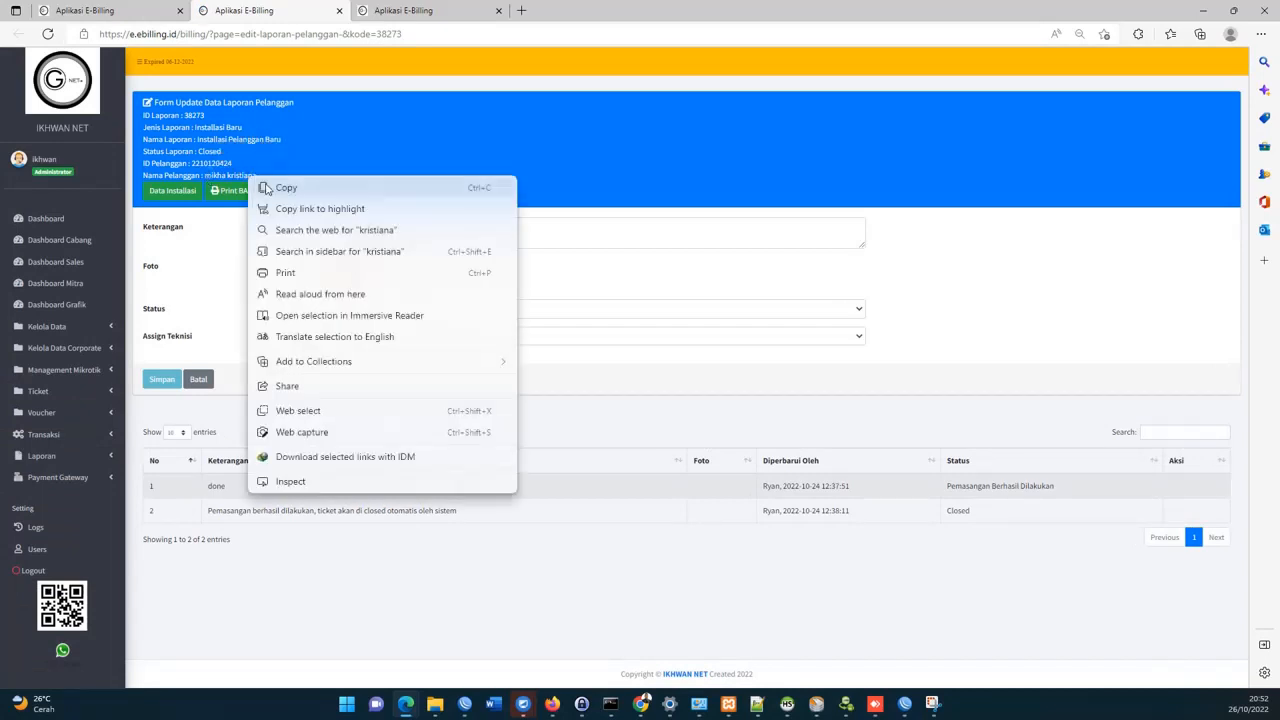
left_click(264, 187)
Open Data Pelanggan in a new browser tab and filter the customer list by the copied customer name.
left_click(100, 327)
right_click(88, 352)
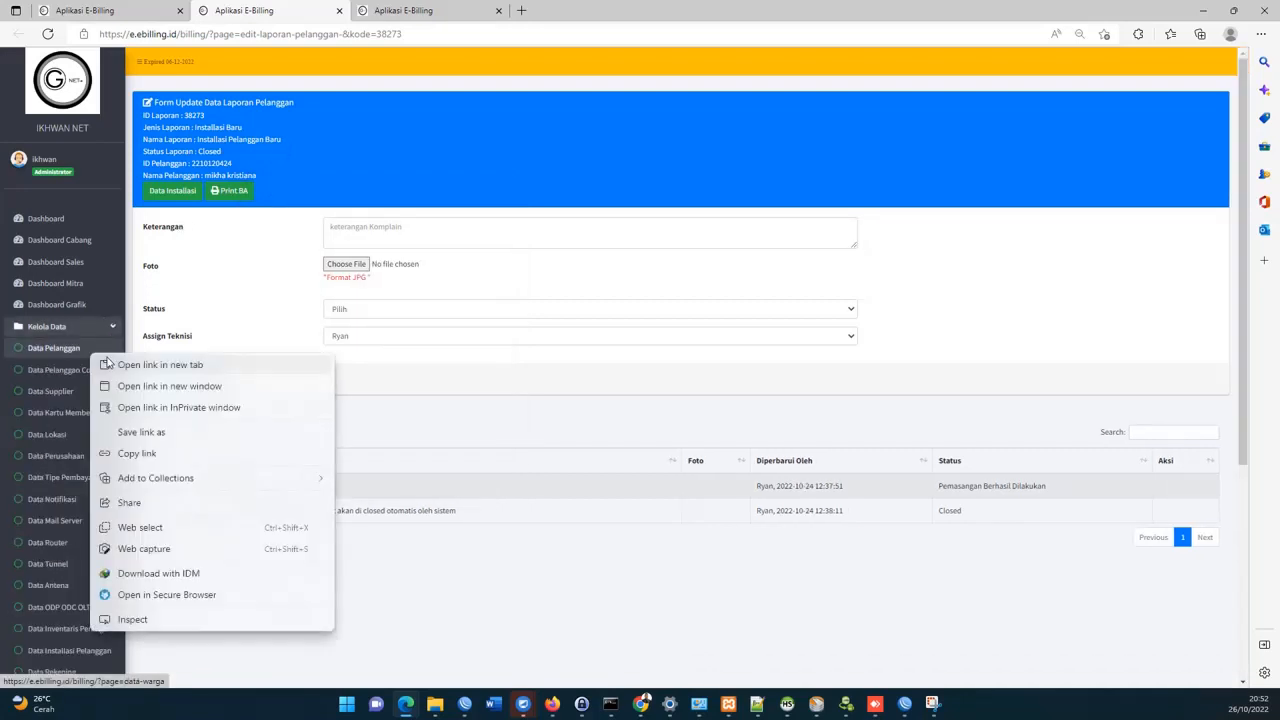
left_click(140, 363)
left_click(431, 9)
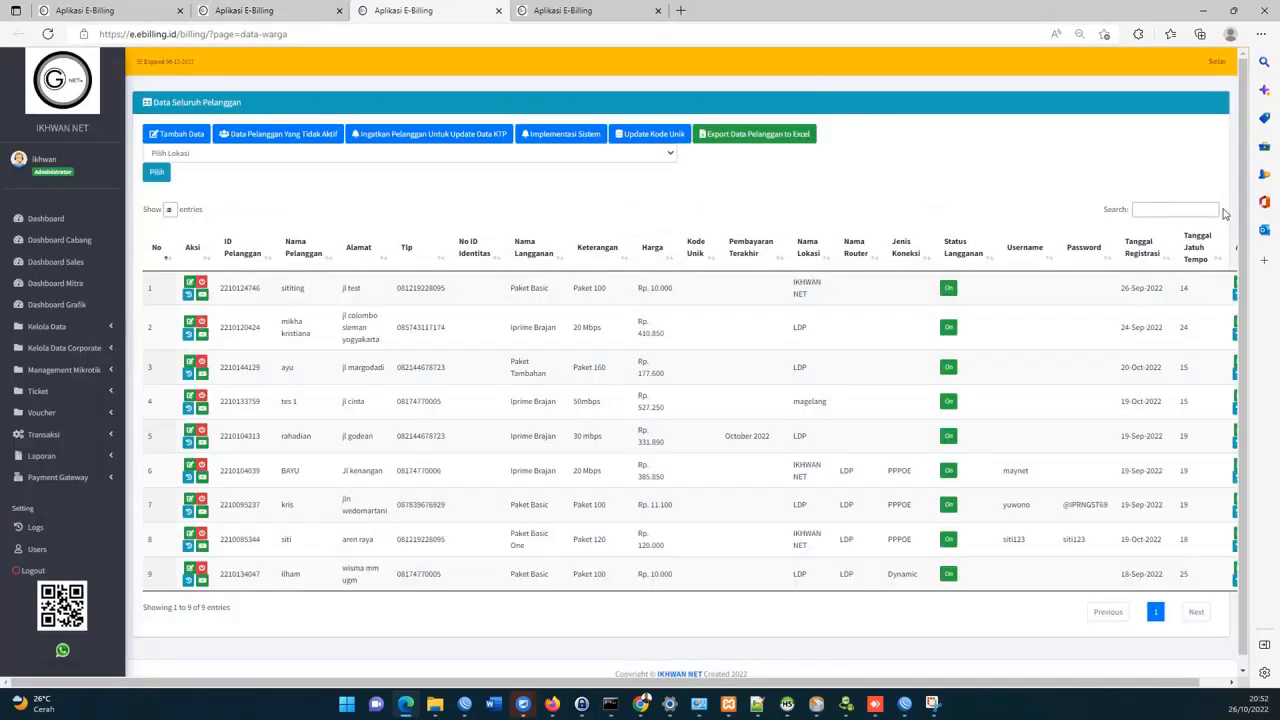
left_click(1195, 208)
key("ctrl+v")
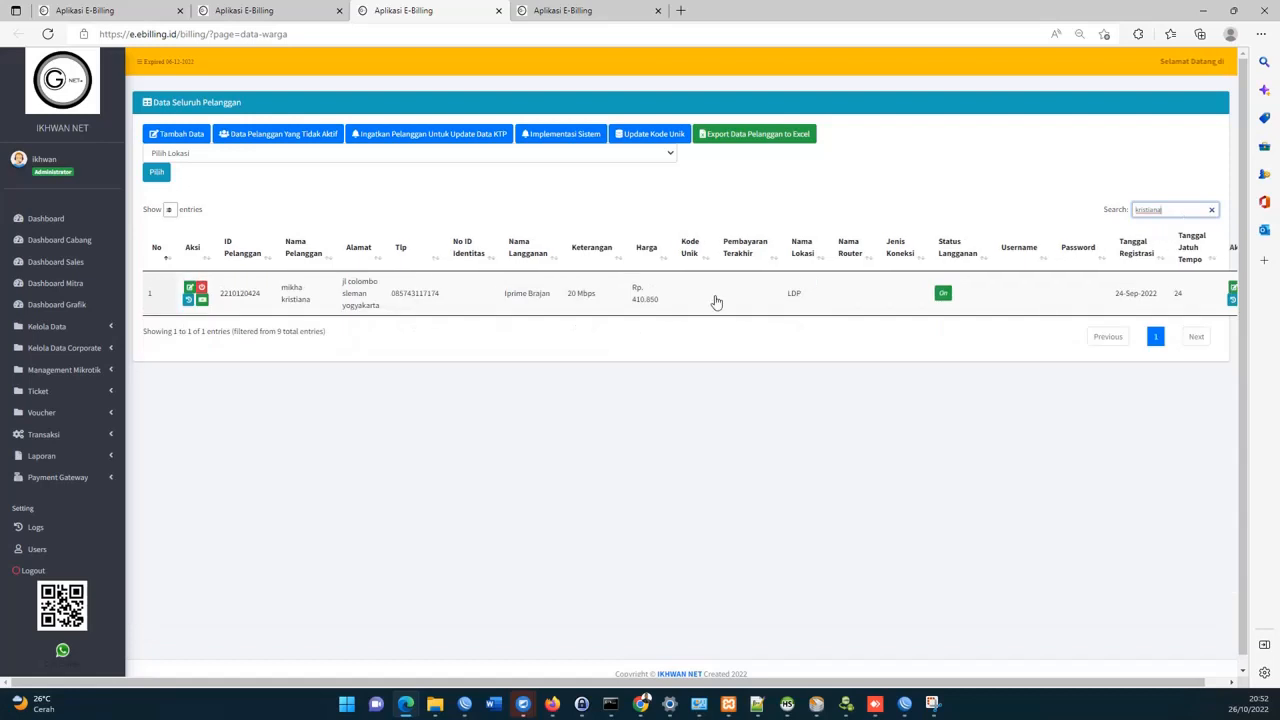
Open the customer's history, check the adaptor among the devices in use, and return to the customer list.
left_click(234, 293)
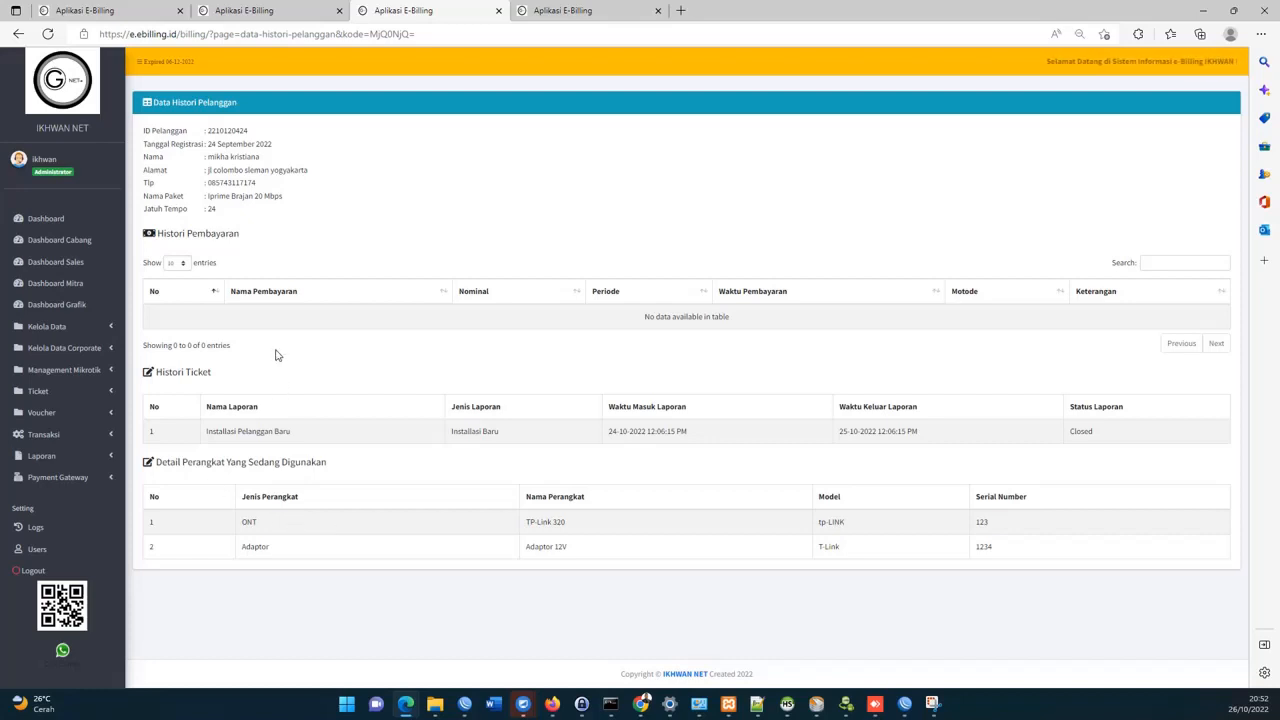
double_click(256, 547)
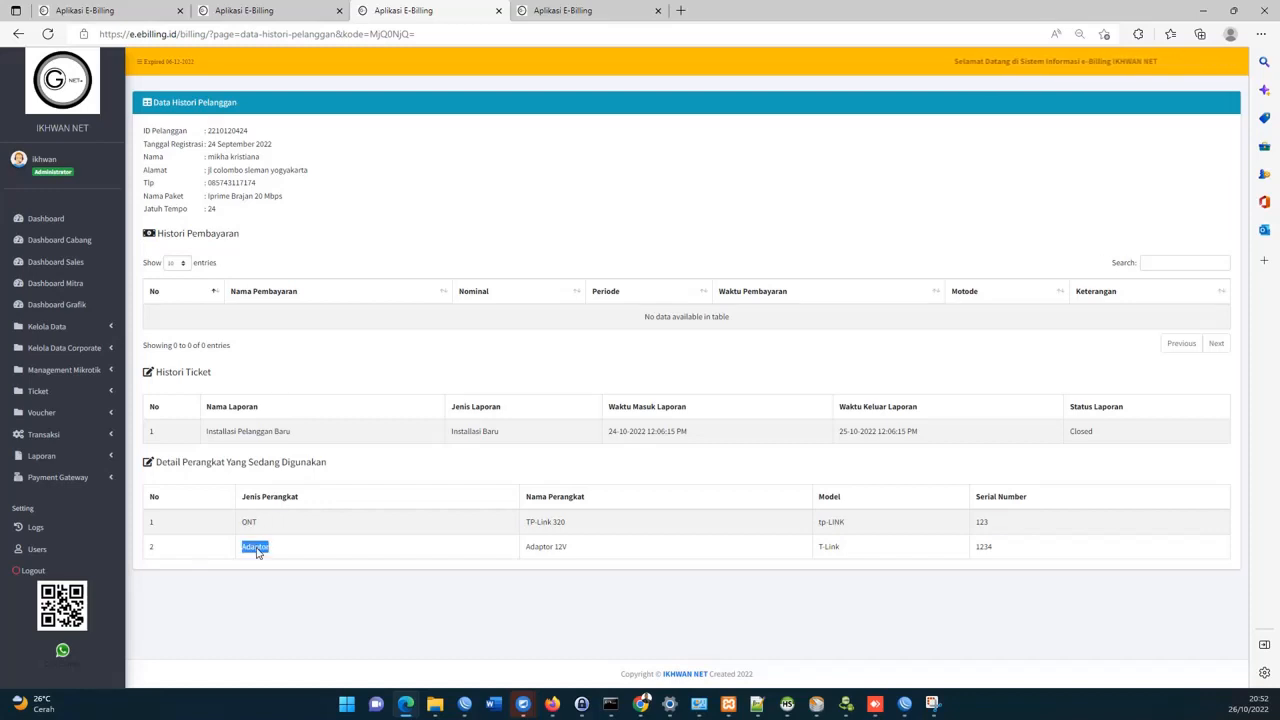
left_click(18, 34)
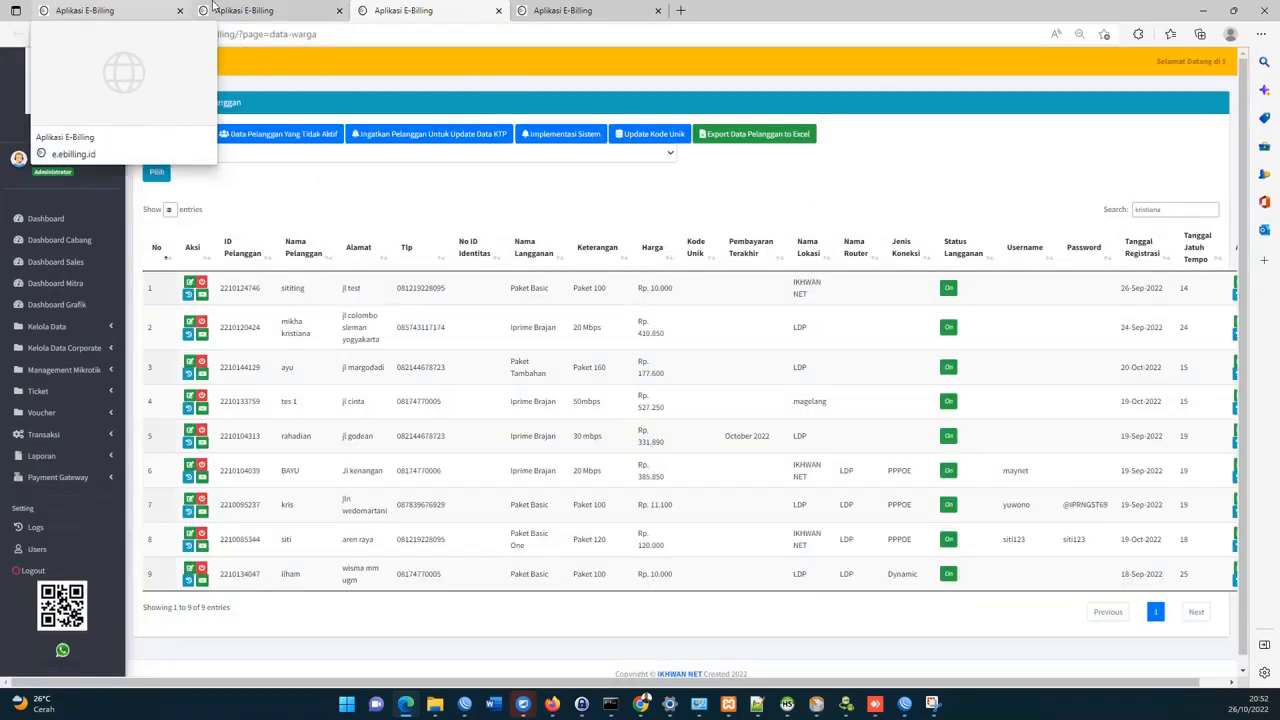
Switch back to the issue history tab and open the Data Inventaris Perangkat dashboard.
left_click(90, 10)
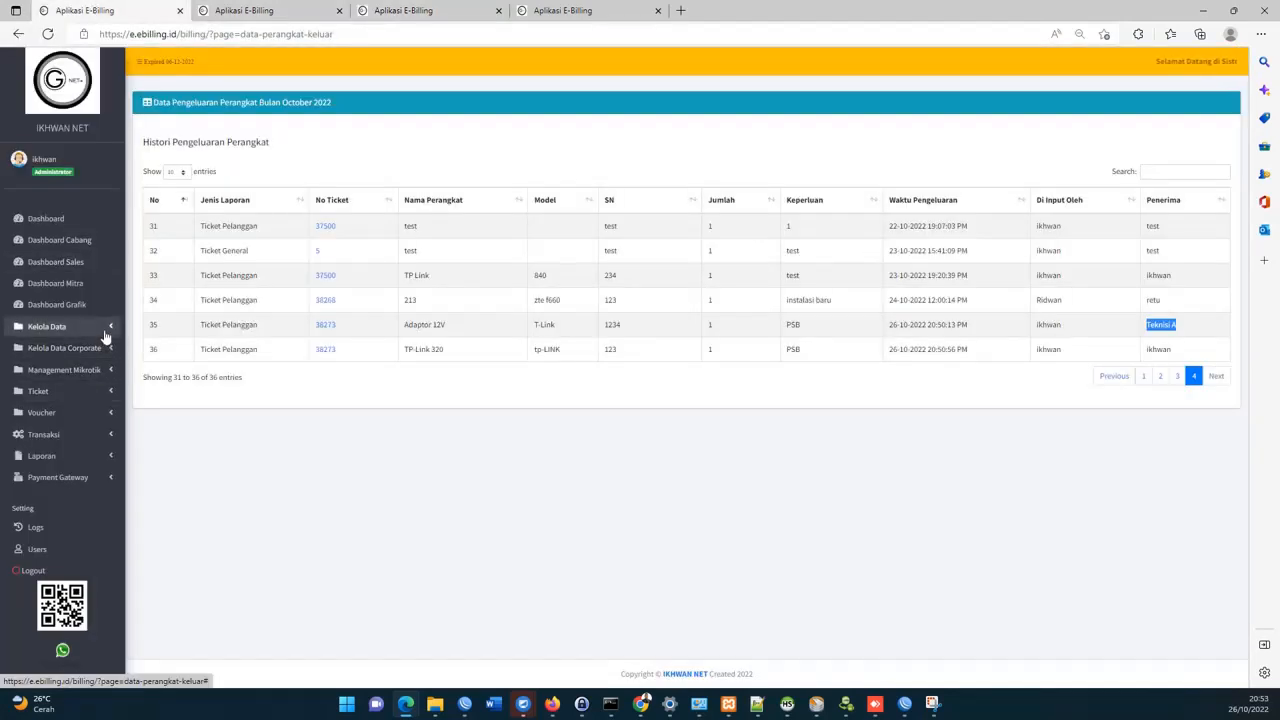
left_click(105, 335)
scroll(106, 477, "down", 5)
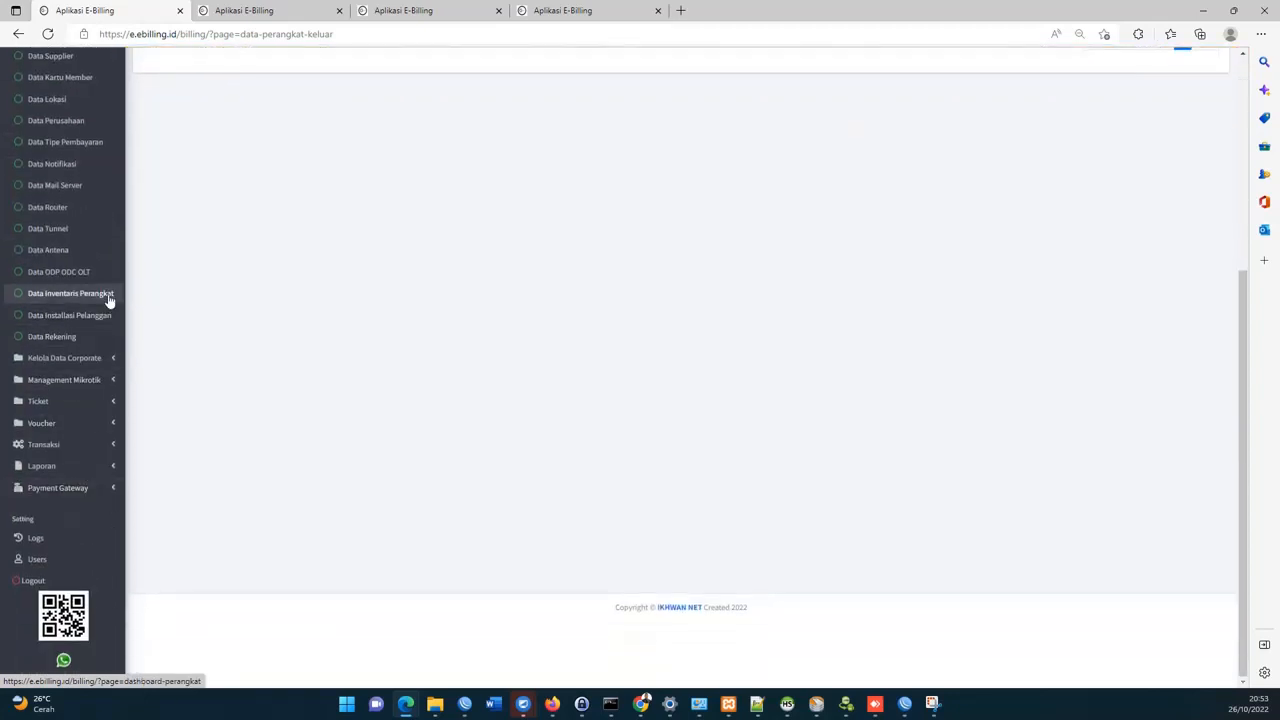
right_click(109, 297)
left_click(86, 296)
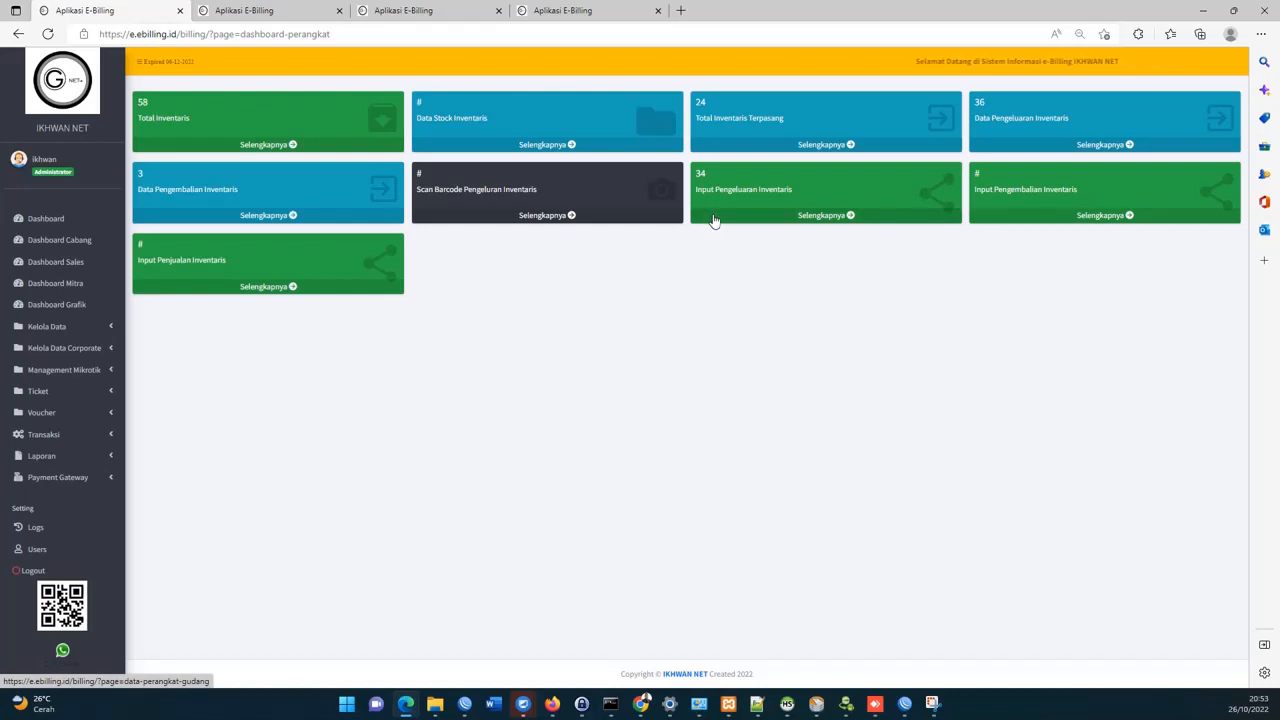
Open Data Ticket General in a new browser tab and start a new general ticket.
left_click(98, 332)
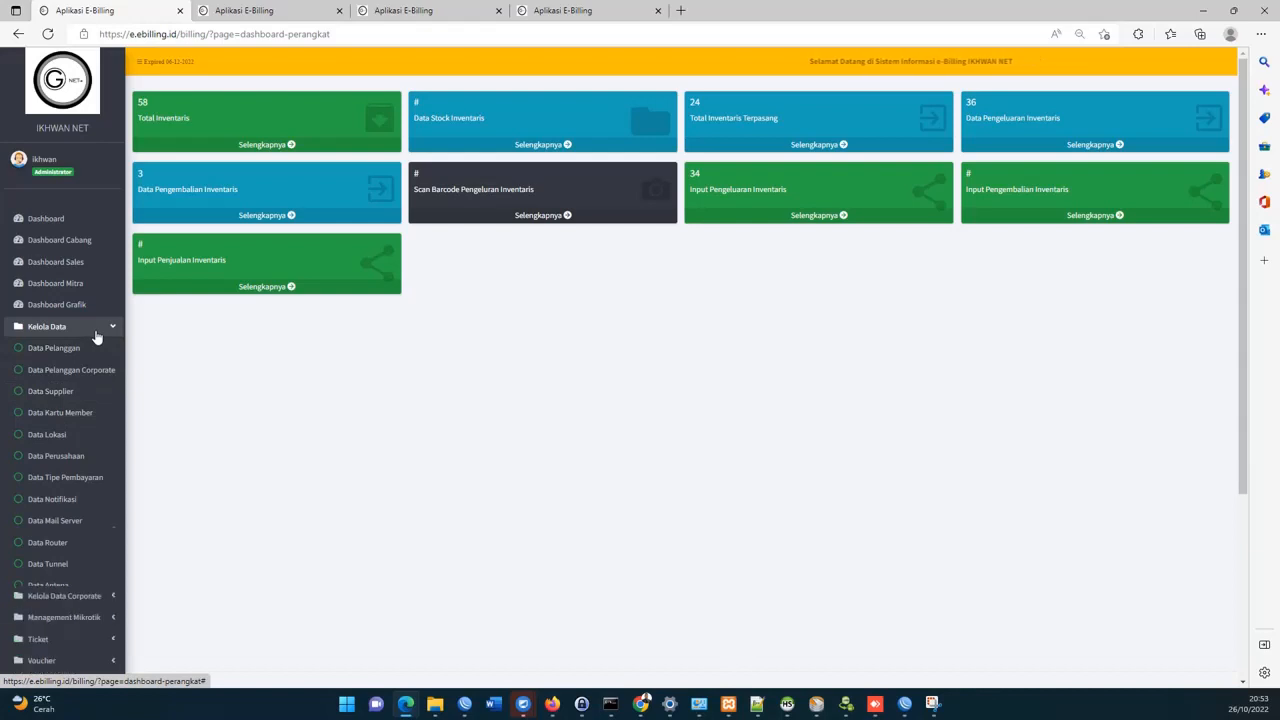
left_click(100, 330)
left_click(96, 395)
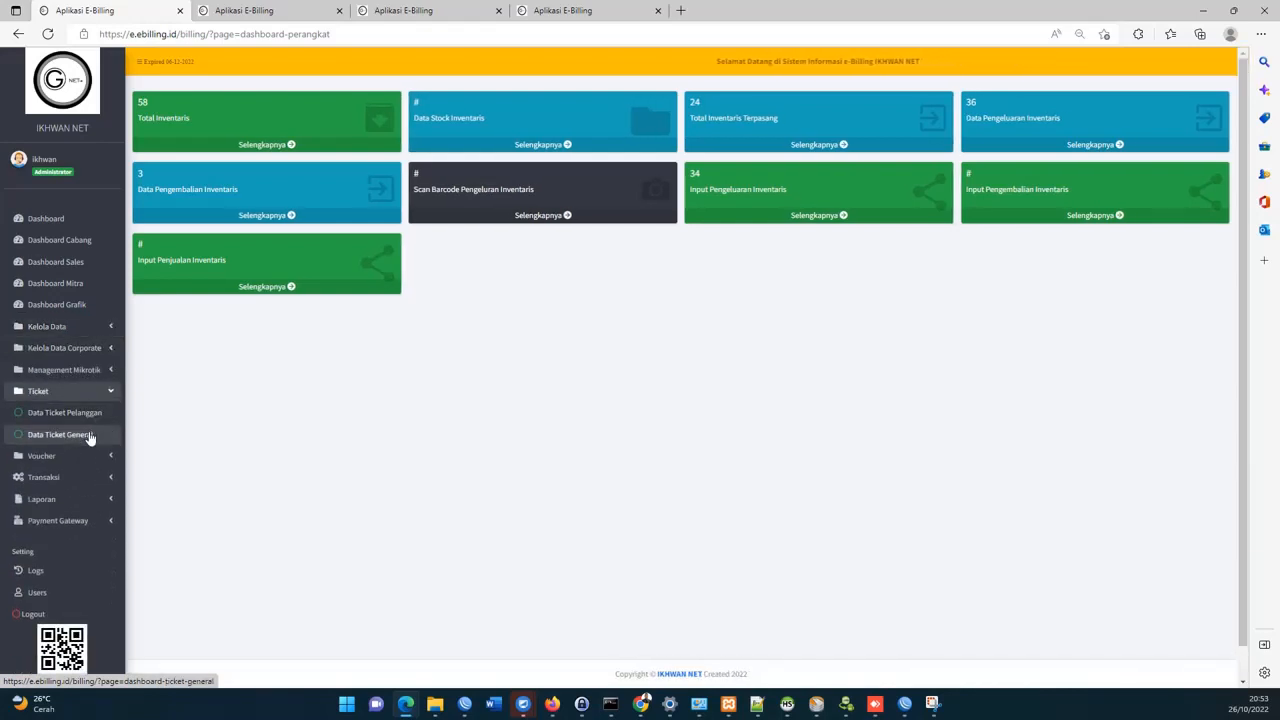
right_click(89, 438)
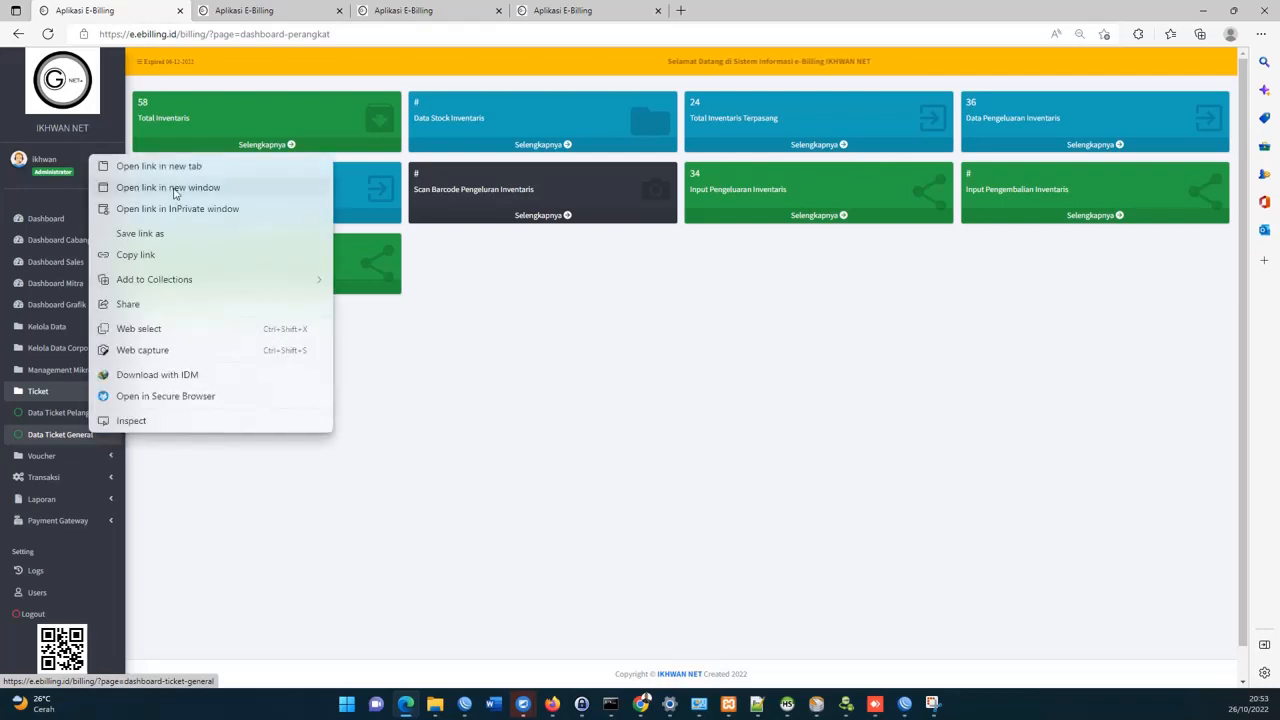
left_click(254, 165)
left_click(273, 8)
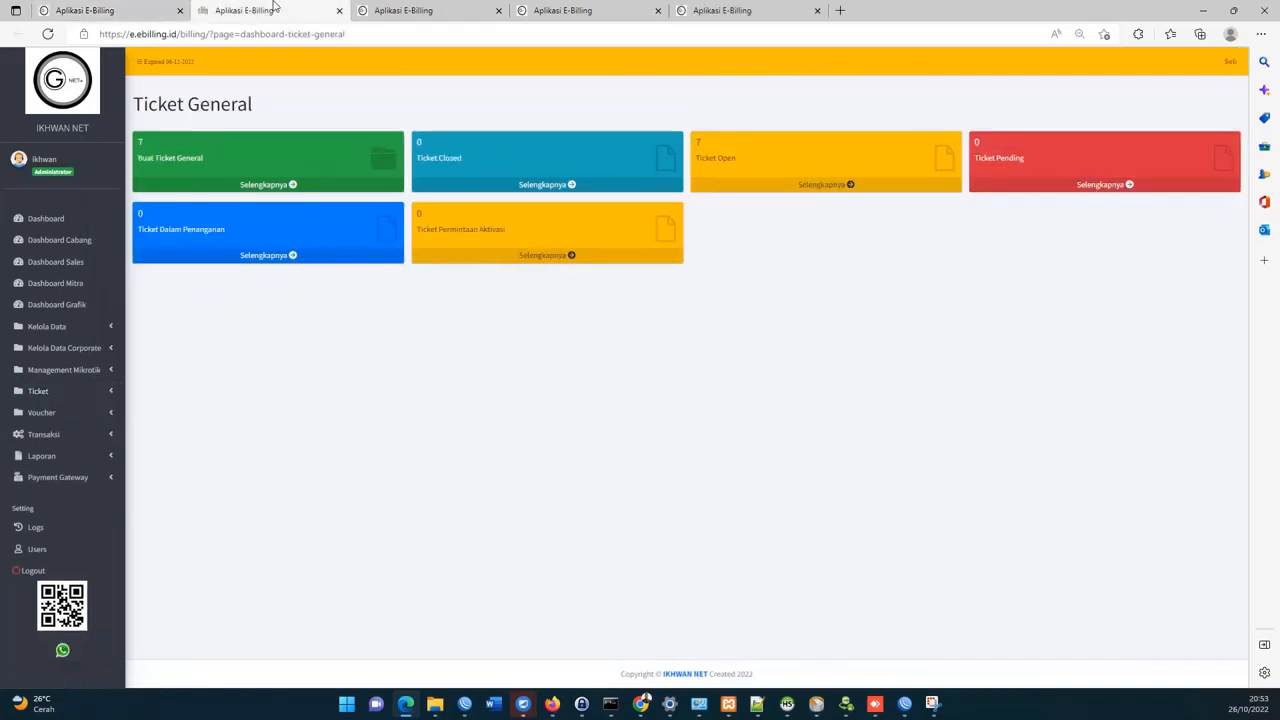
left_click(281, 189)
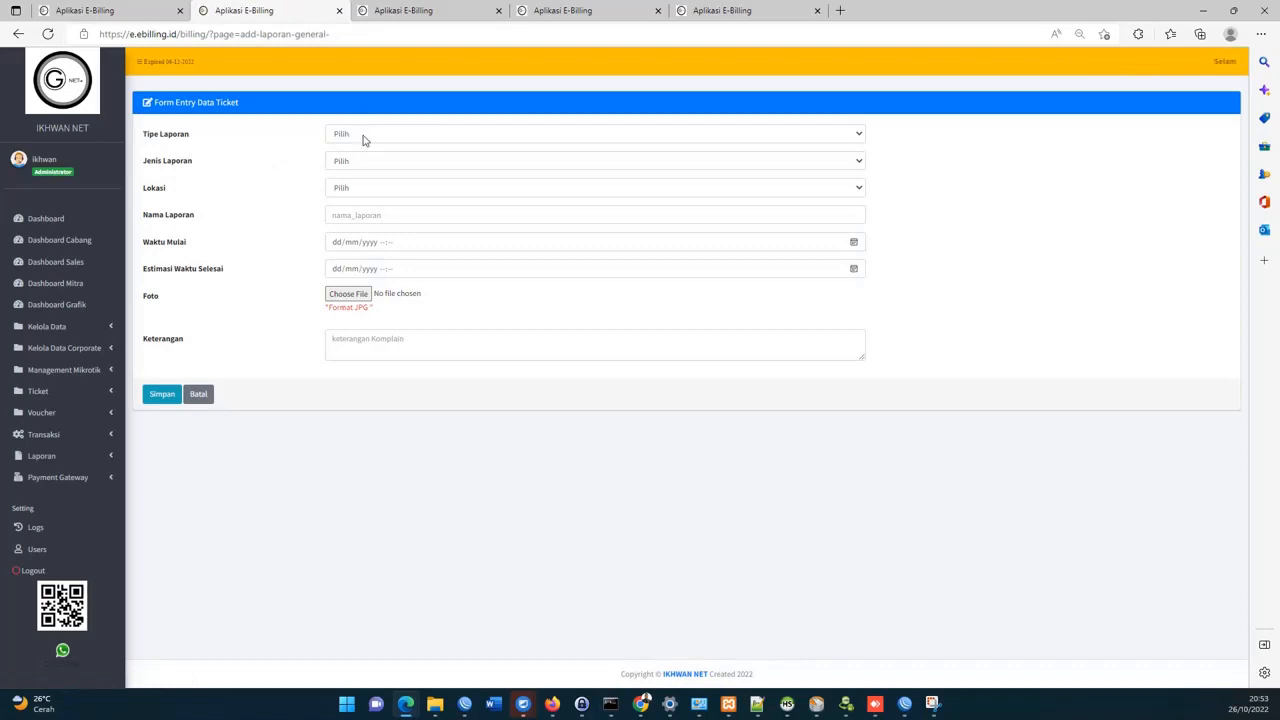
Set the ticket's report type to General, its category to Installasi and its location to IKHWAN NET.
left_click(365, 140)
left_click(368, 163)
left_click(368, 161)
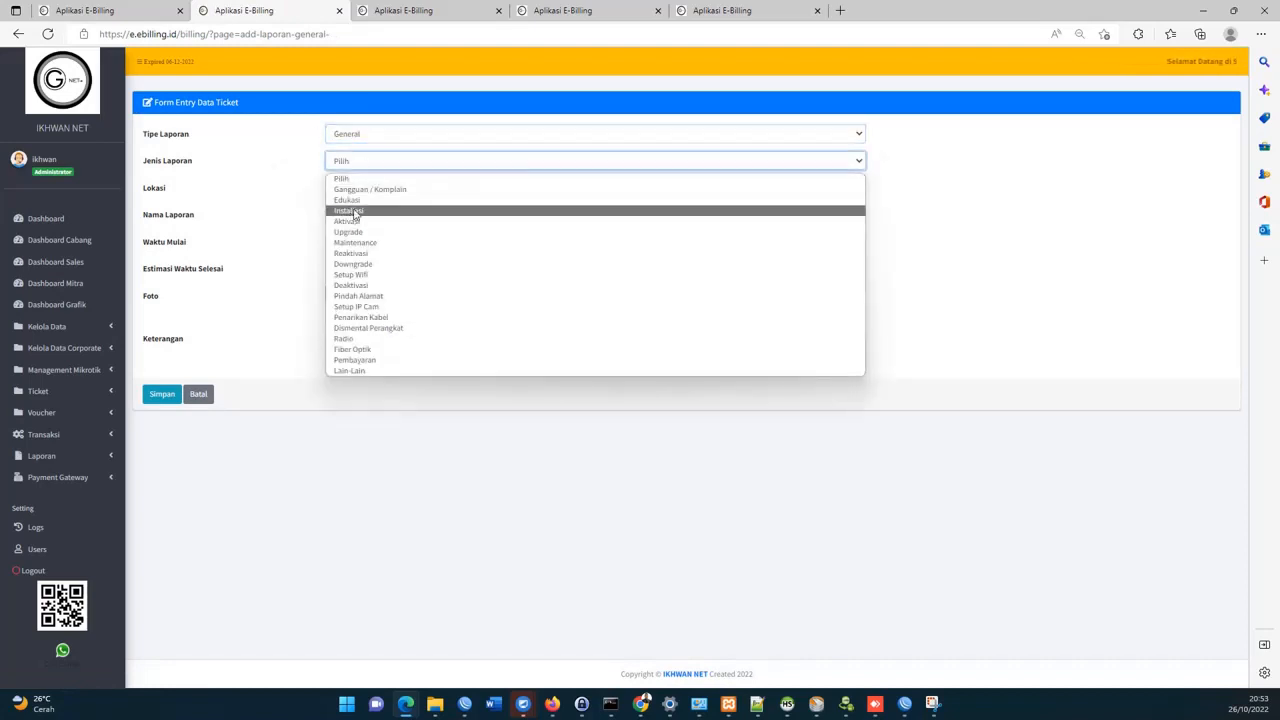
left_click(355, 213)
left_click(360, 190)
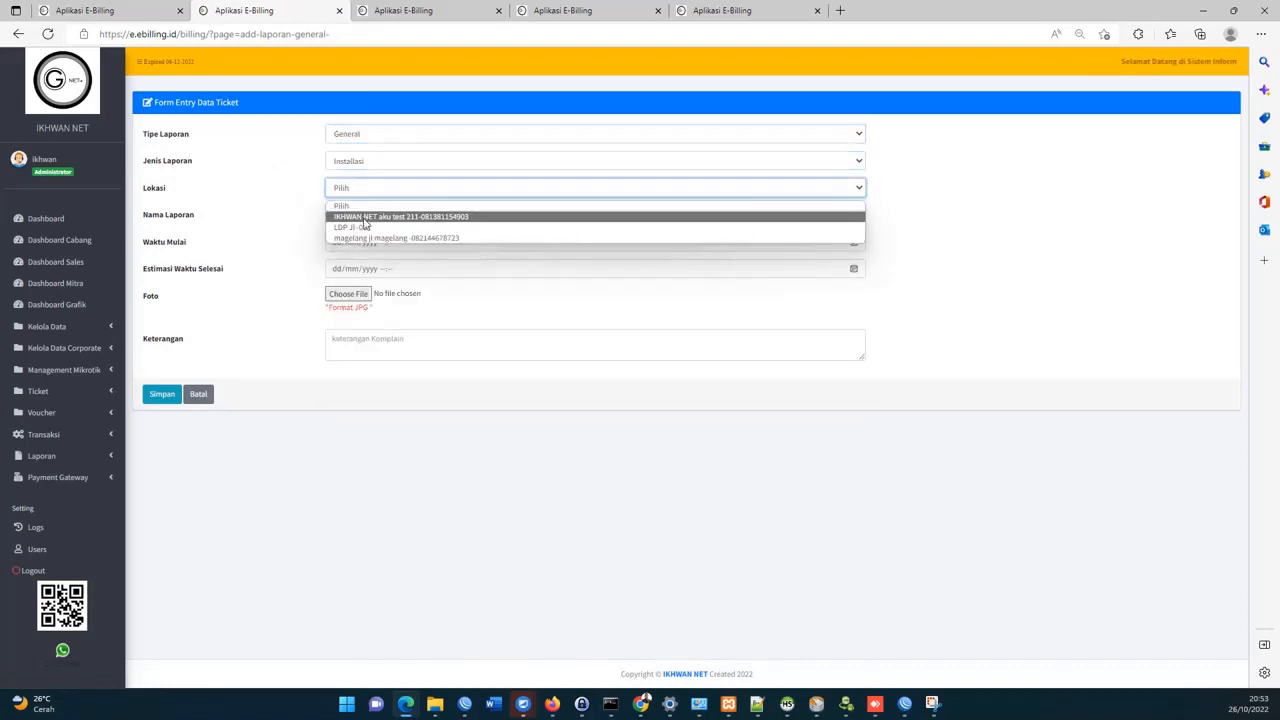
left_click(364, 217)
Name the report "Penarikan Kabel FO Dropcore dari Desa A ke Desa B".
left_click(363, 214)
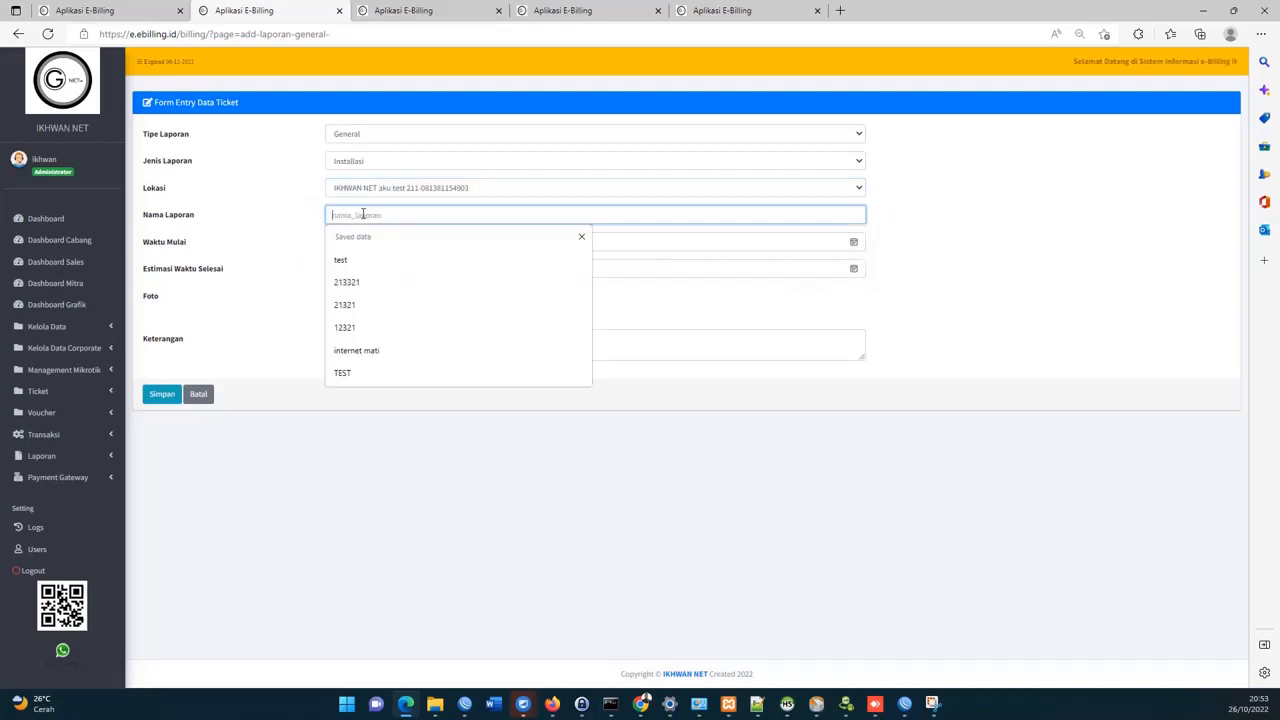
type("P")
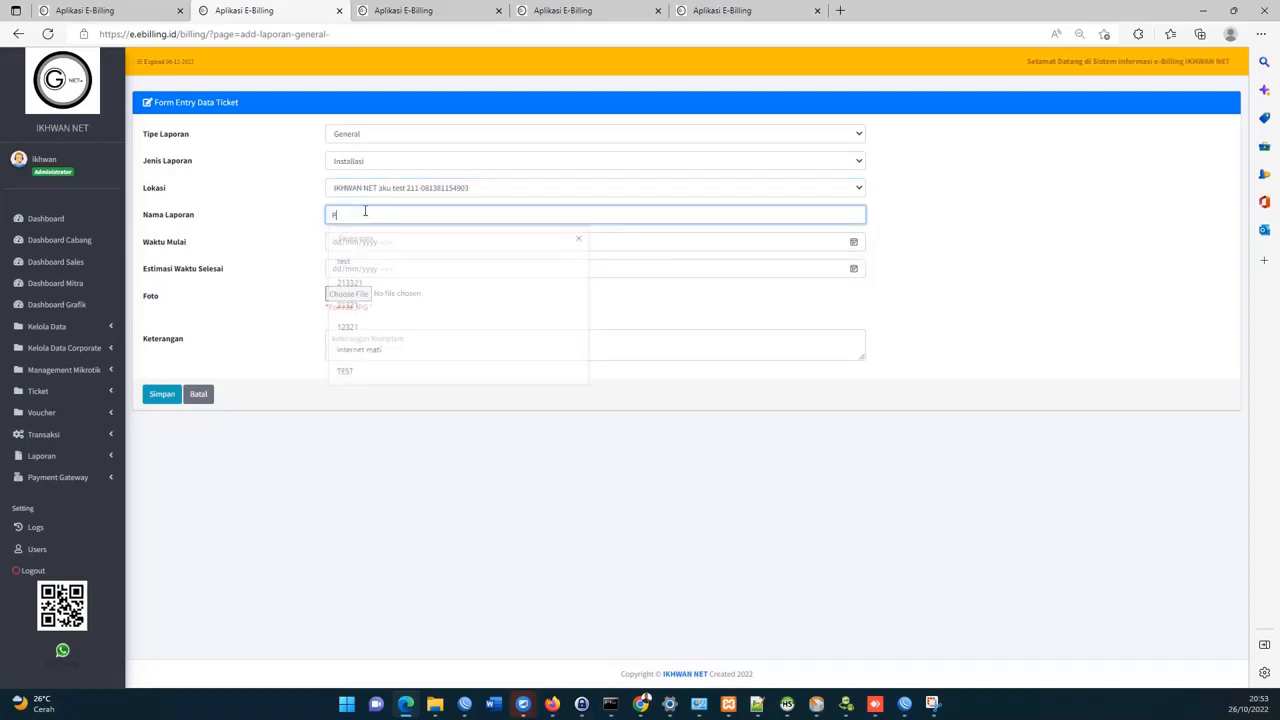
type("enarikan Kabel")
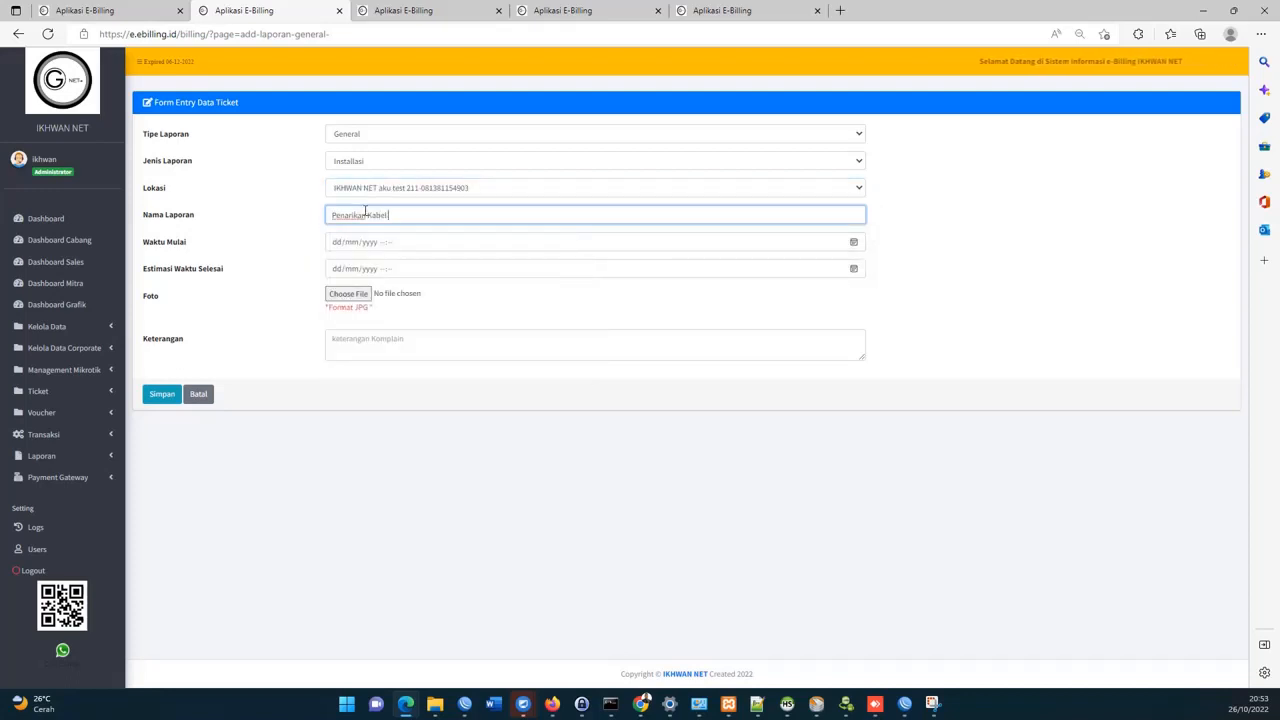
type(" FO Dropcore")
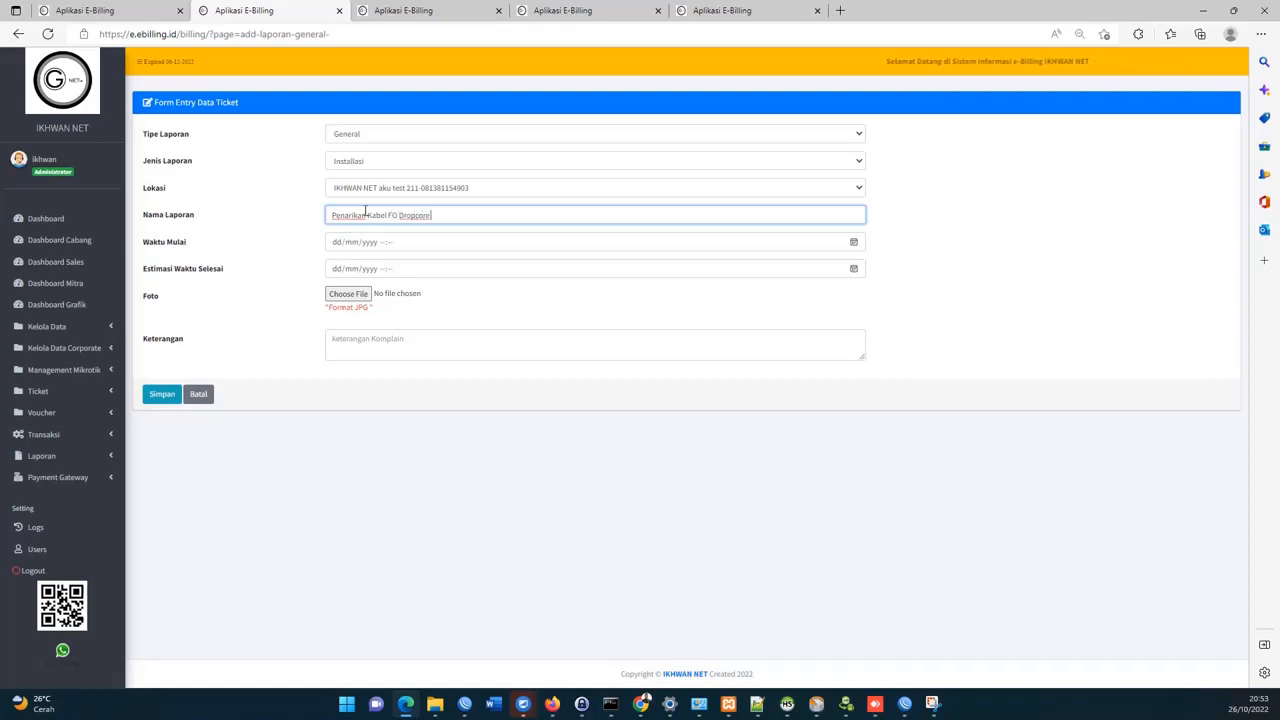
type(" dari D")
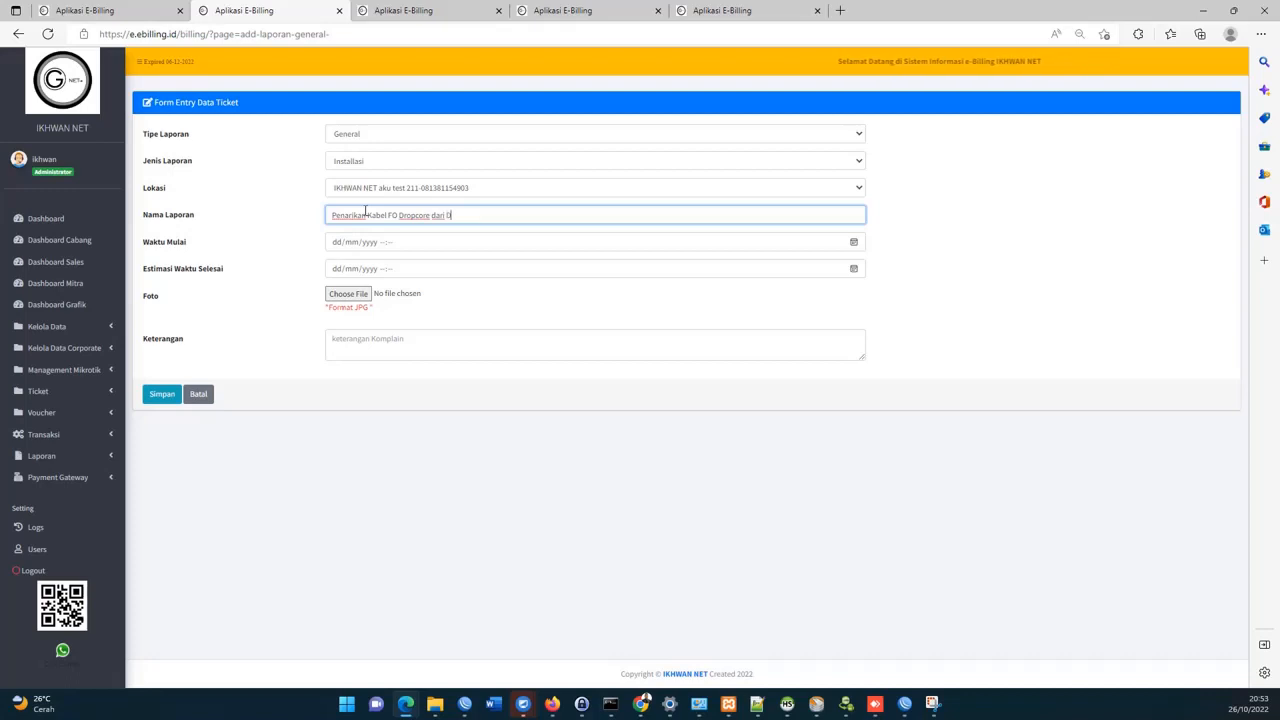
type("esa A ke D")
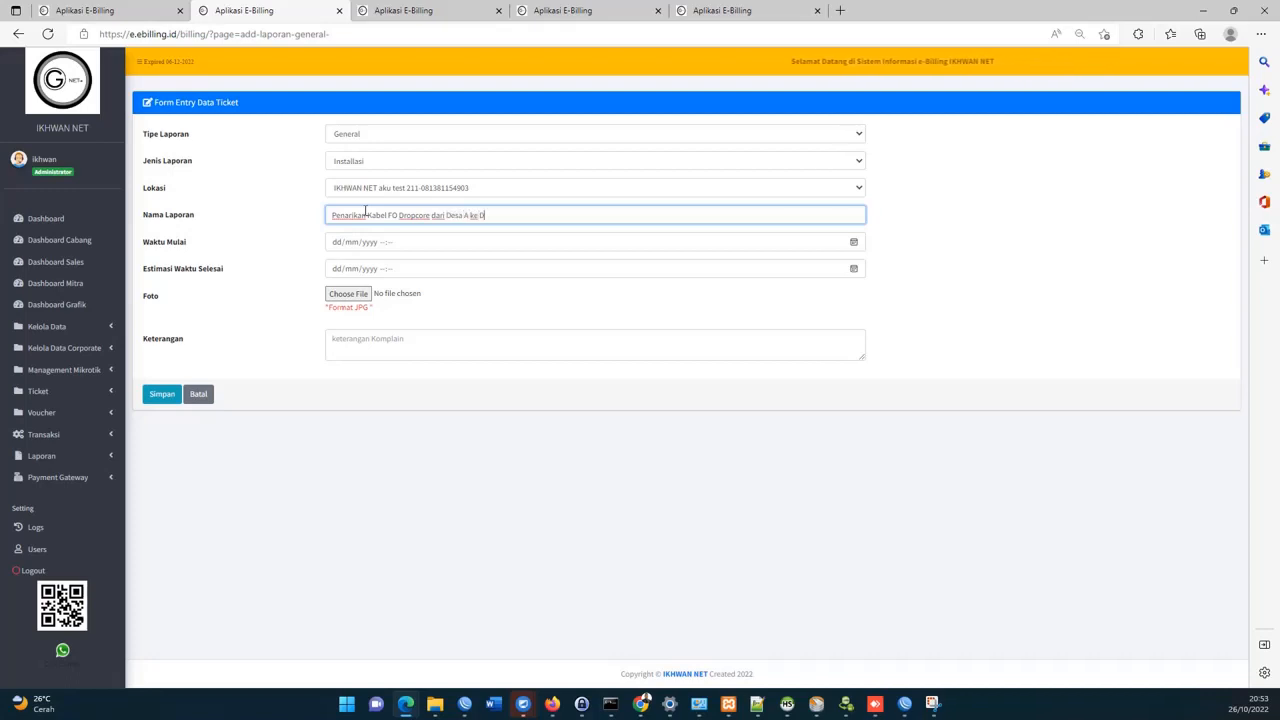
type("esa B")
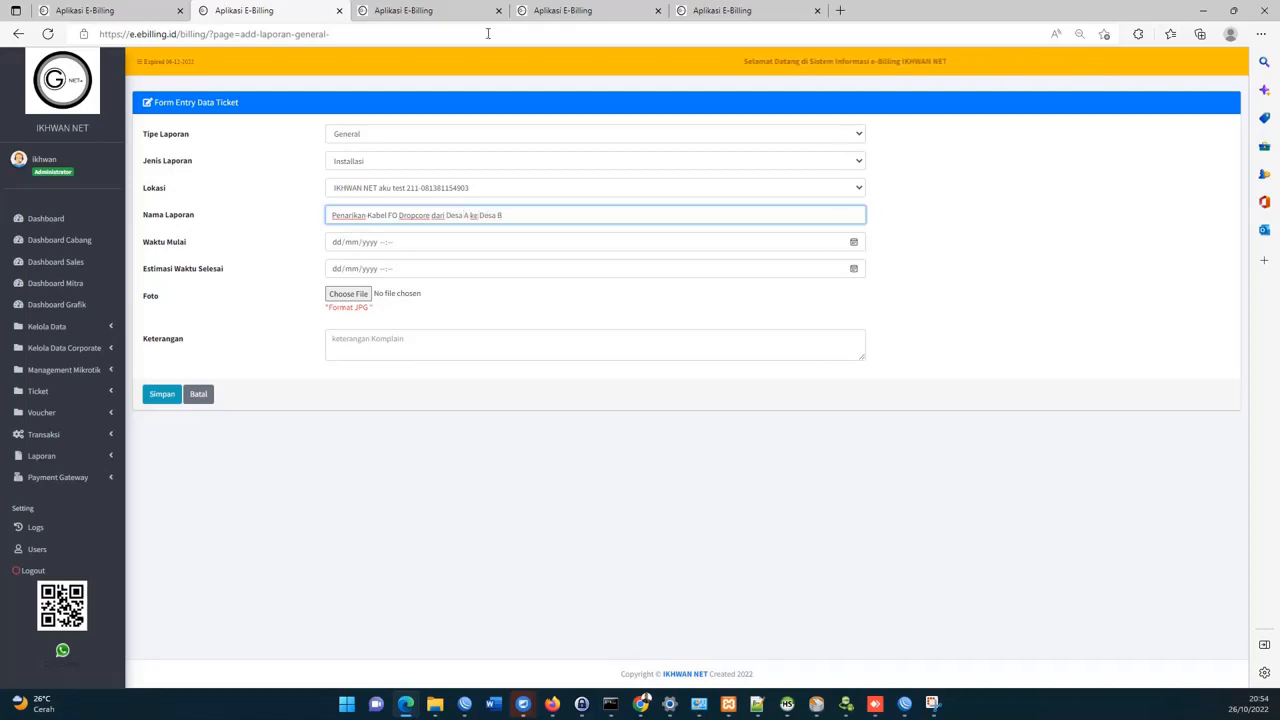
Set the ticket's start time to 26/10/2022 20:54 and its estimated completion to 27/10/2022 20:54.
left_click(852, 243)
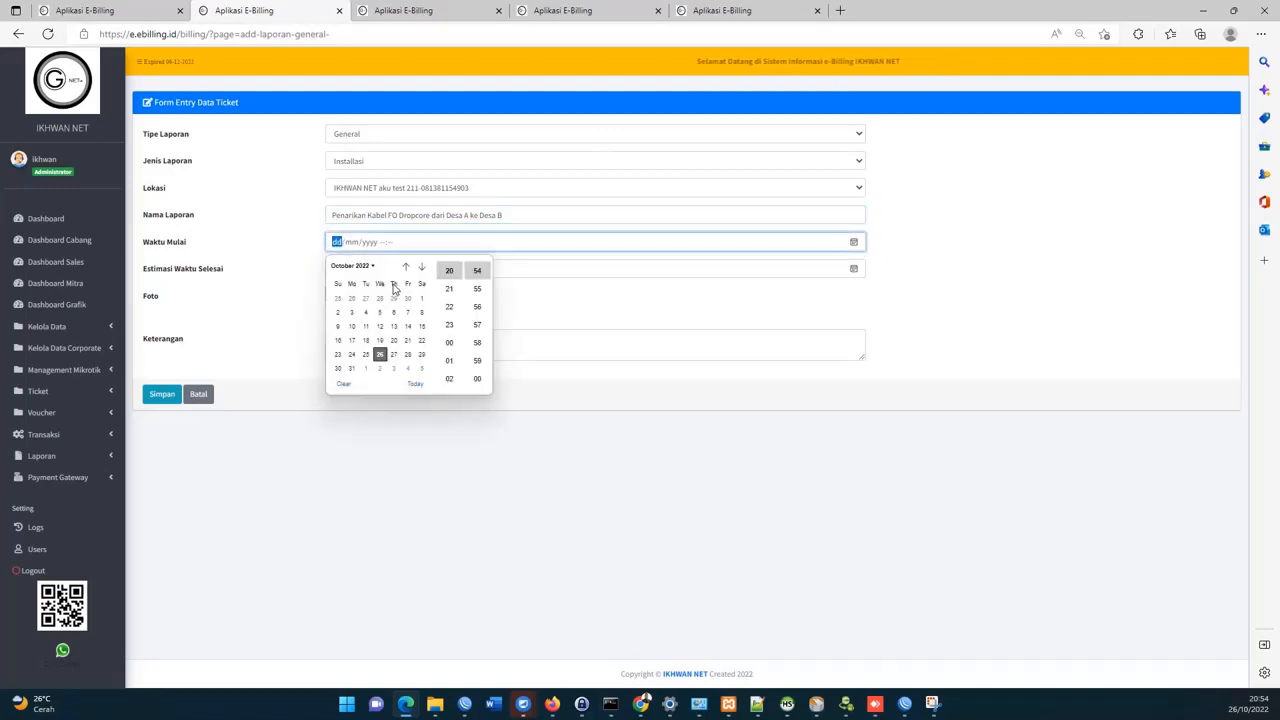
left_click(477, 270)
left_click(855, 270)
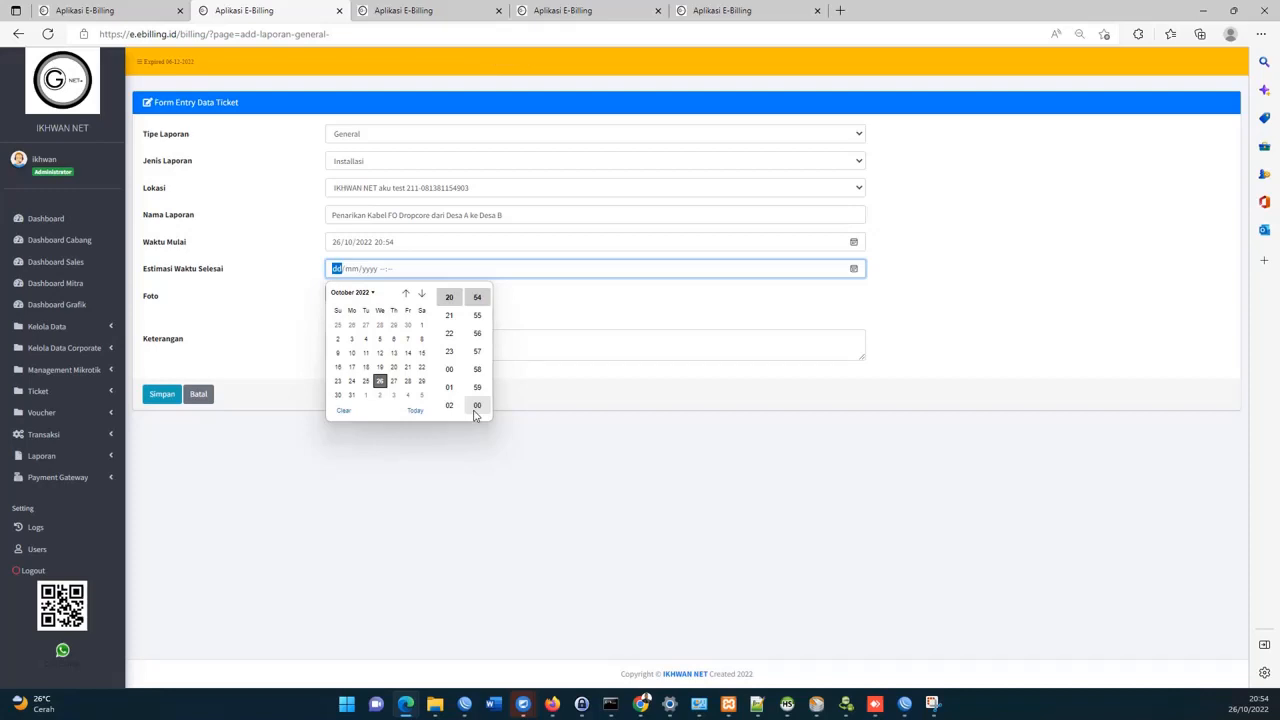
left_click(393, 381)
left_click(502, 420)
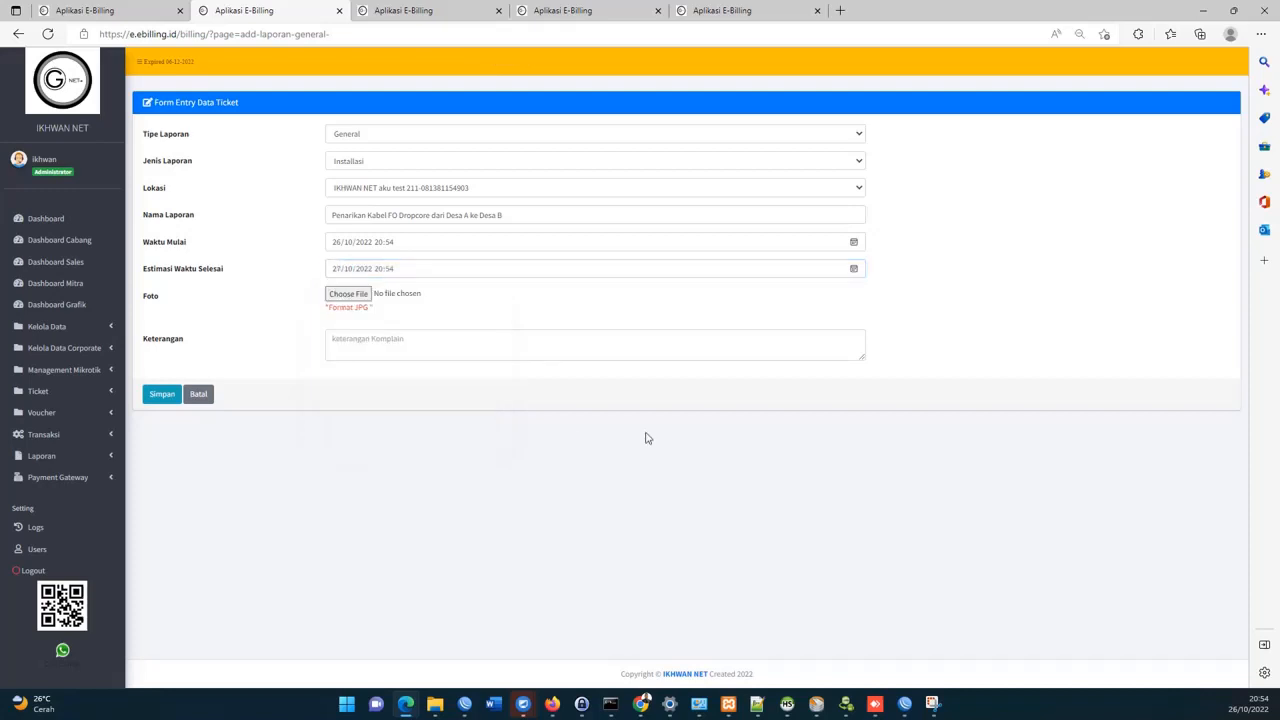
Enter "Penarikan Jalur Baru" as the ticket description and save the ticket.
left_click(516, 346)
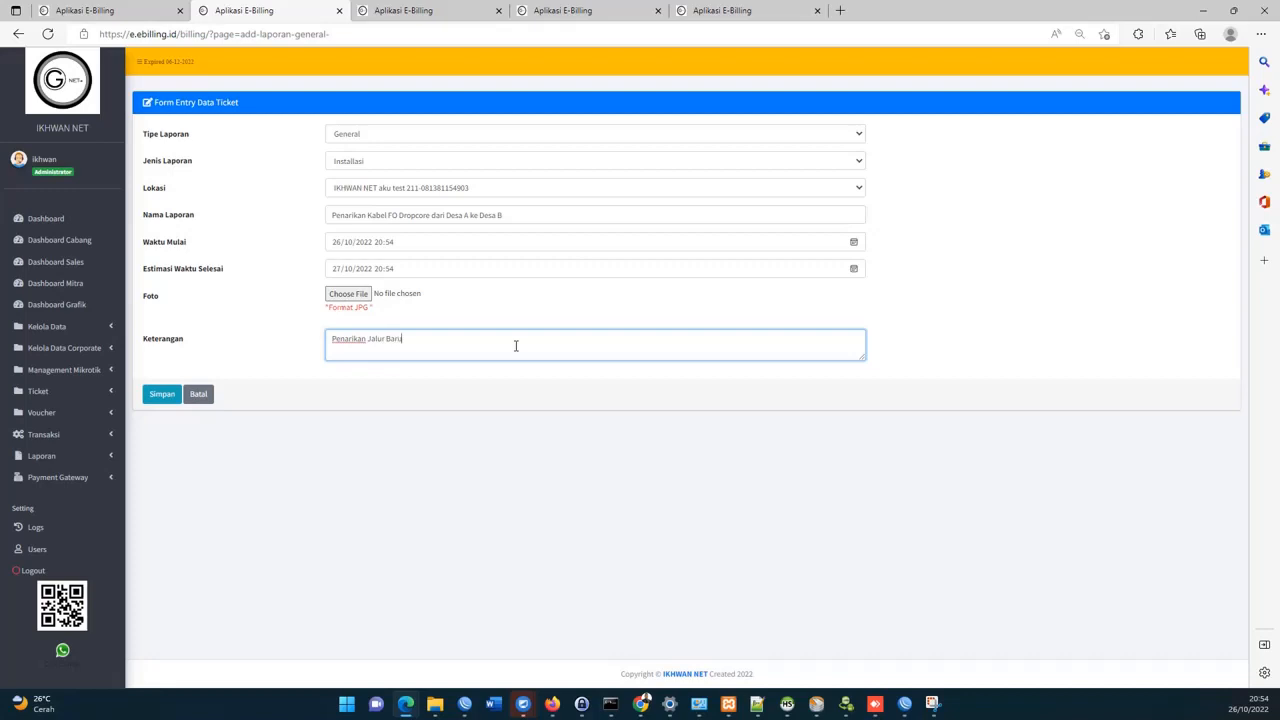
left_click(164, 393)
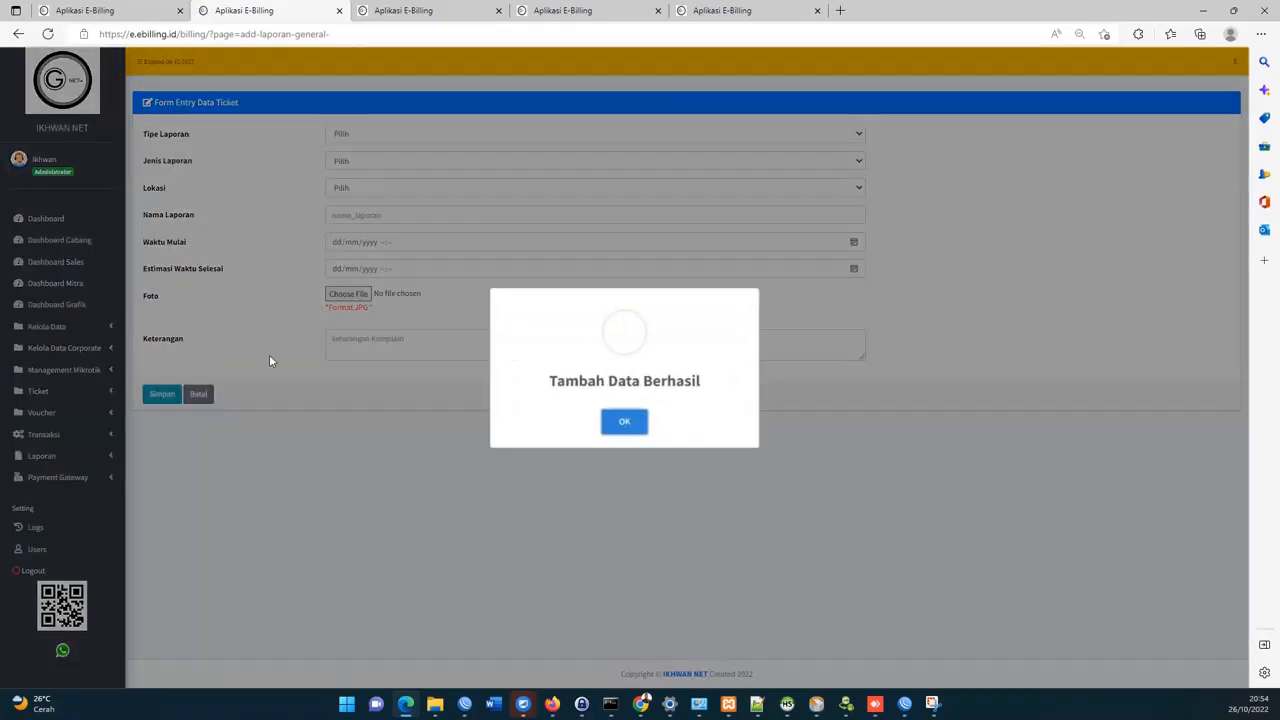
left_click(623, 420)
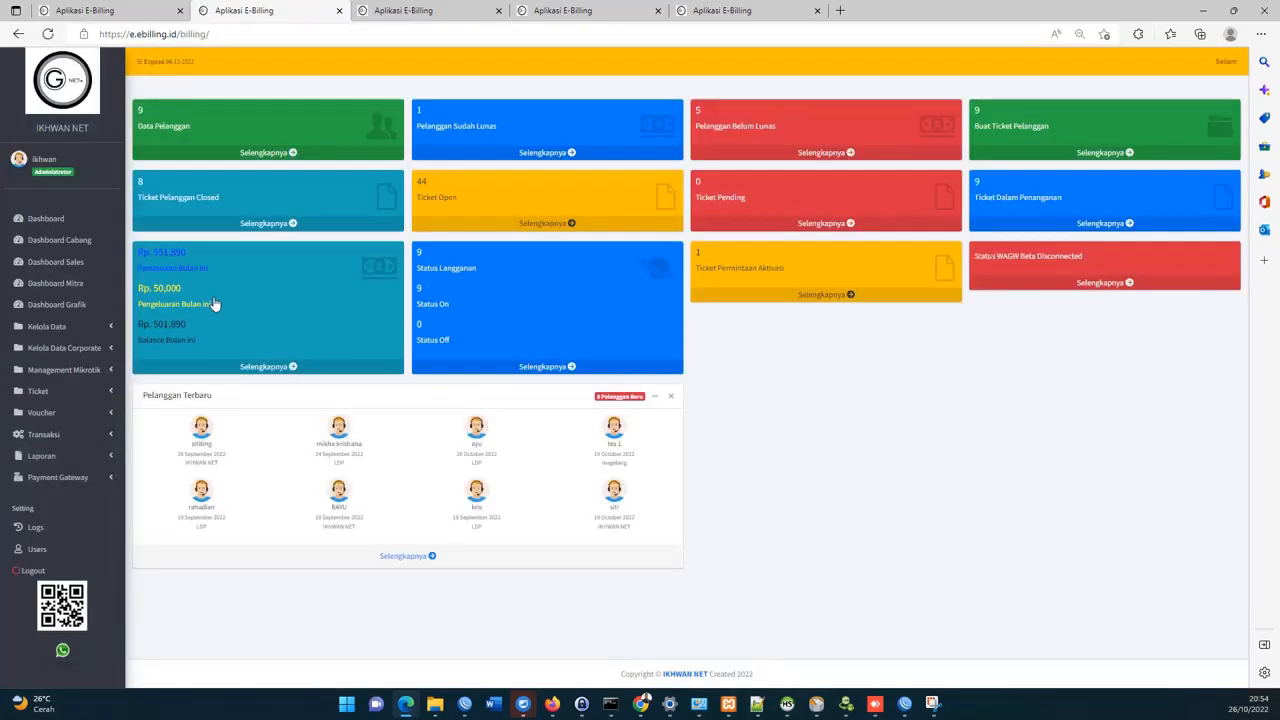
Return to the Data Inventaris Perangkat dashboard and open the Input Pengeluaran Inventaris warehouse list.
left_click(88, 327)
scroll(88, 332, "down", 3)
scroll(88, 333, "down", 1)
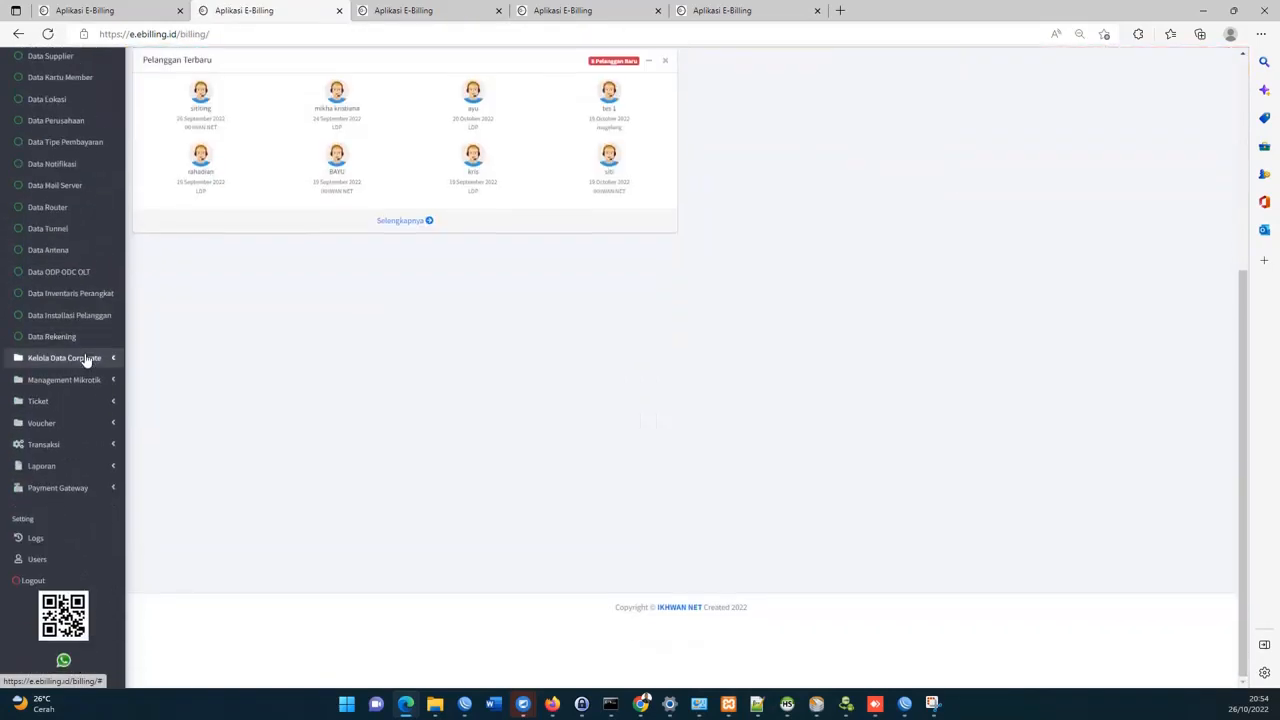
left_click(100, 297)
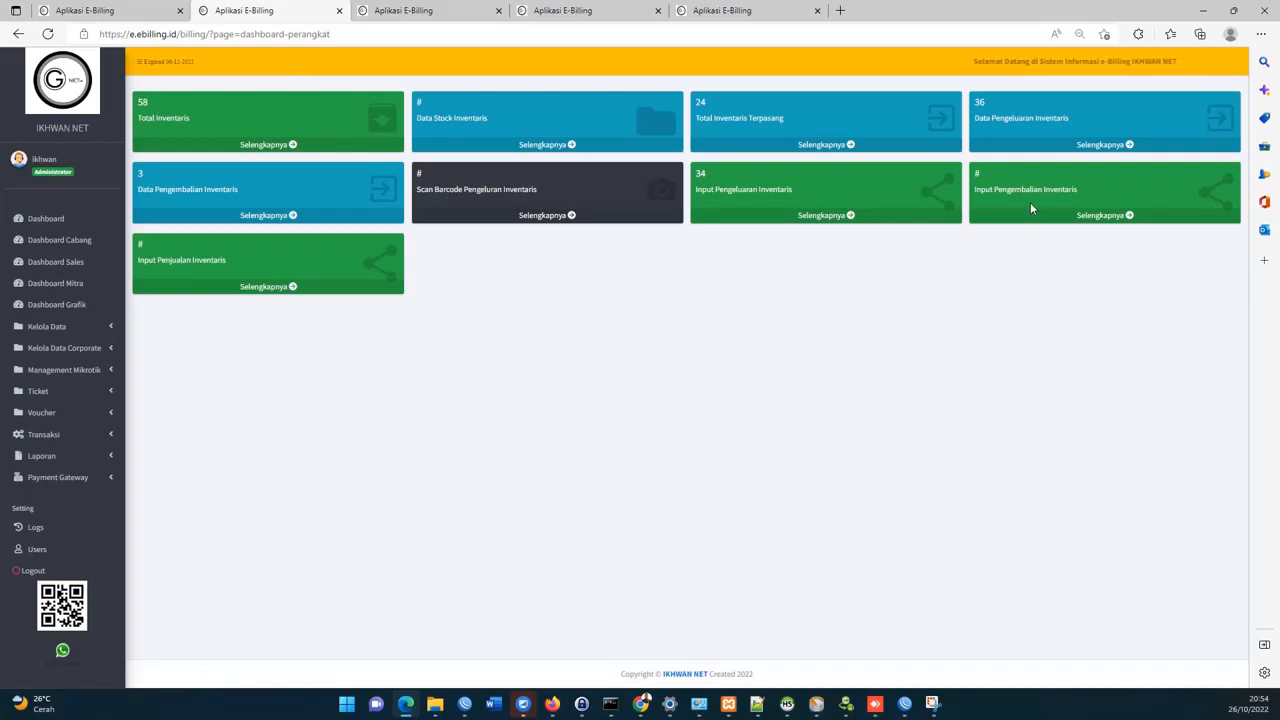
left_click(755, 208)
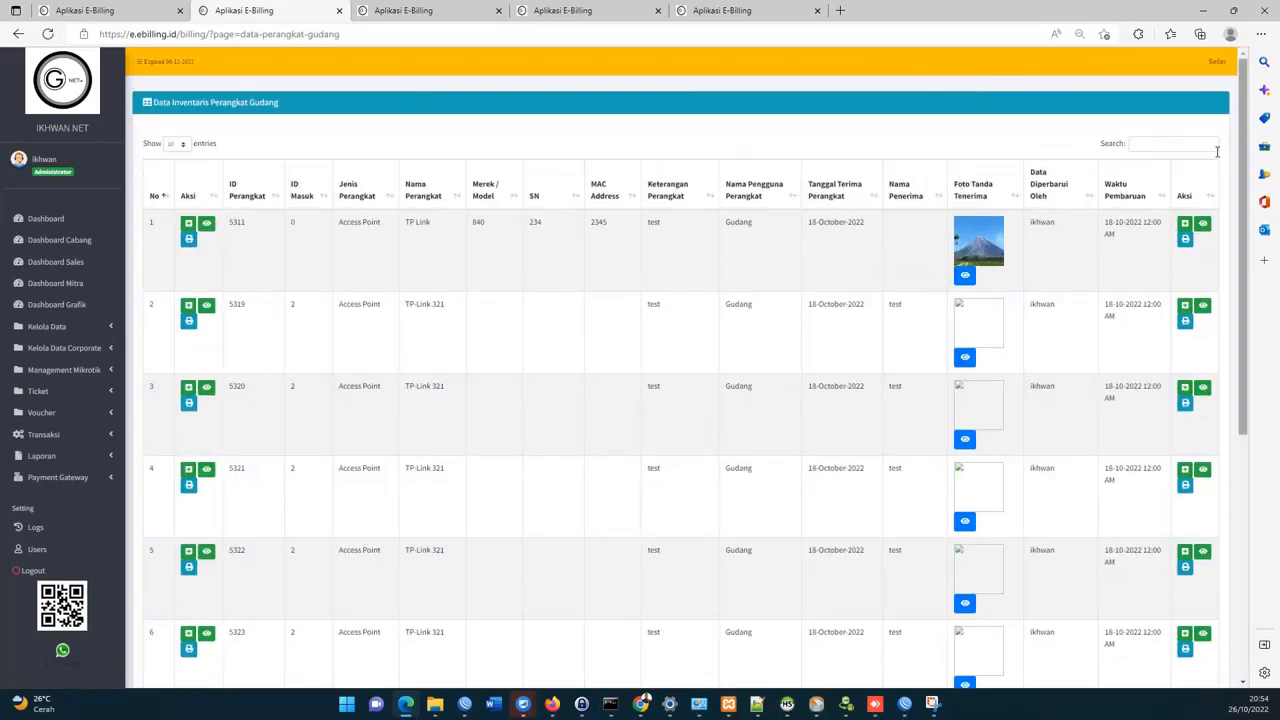
Filter the warehouse list by "tiang" and open the issue form for the Tiang Besi Baja entry with device ID 7846.
left_click(1195, 142)
type("tiang")
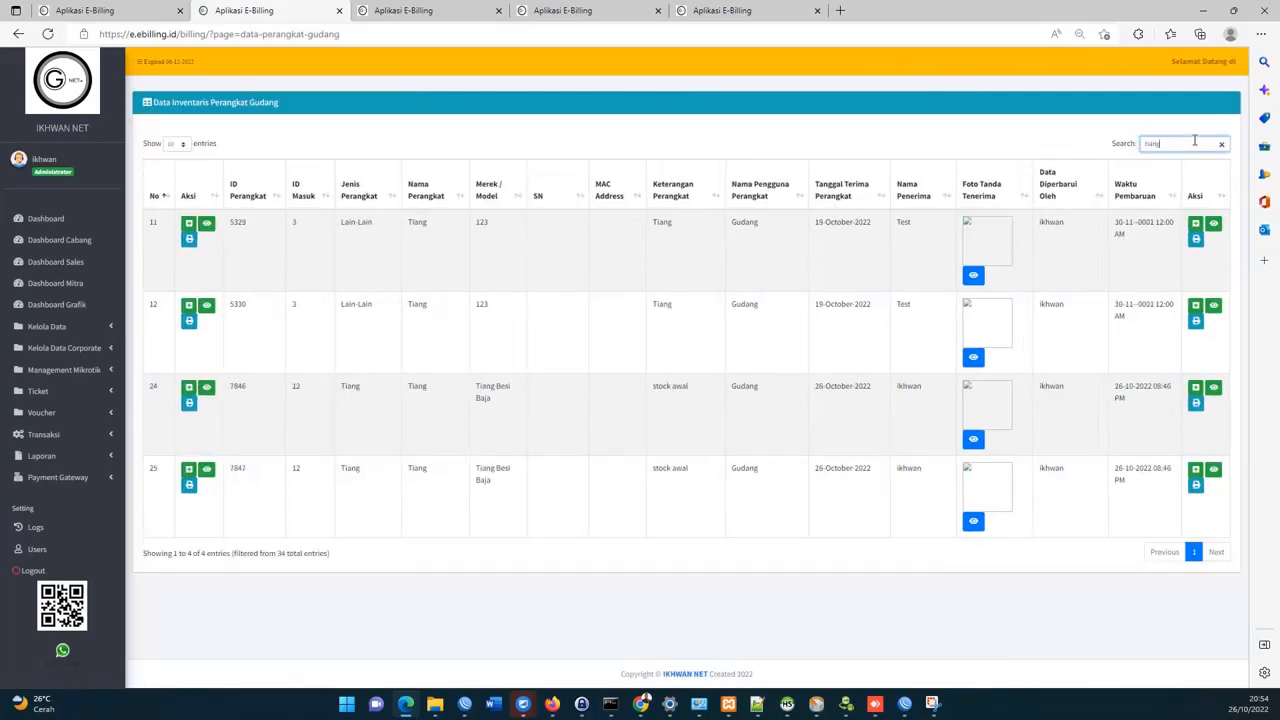
left_click(189, 389)
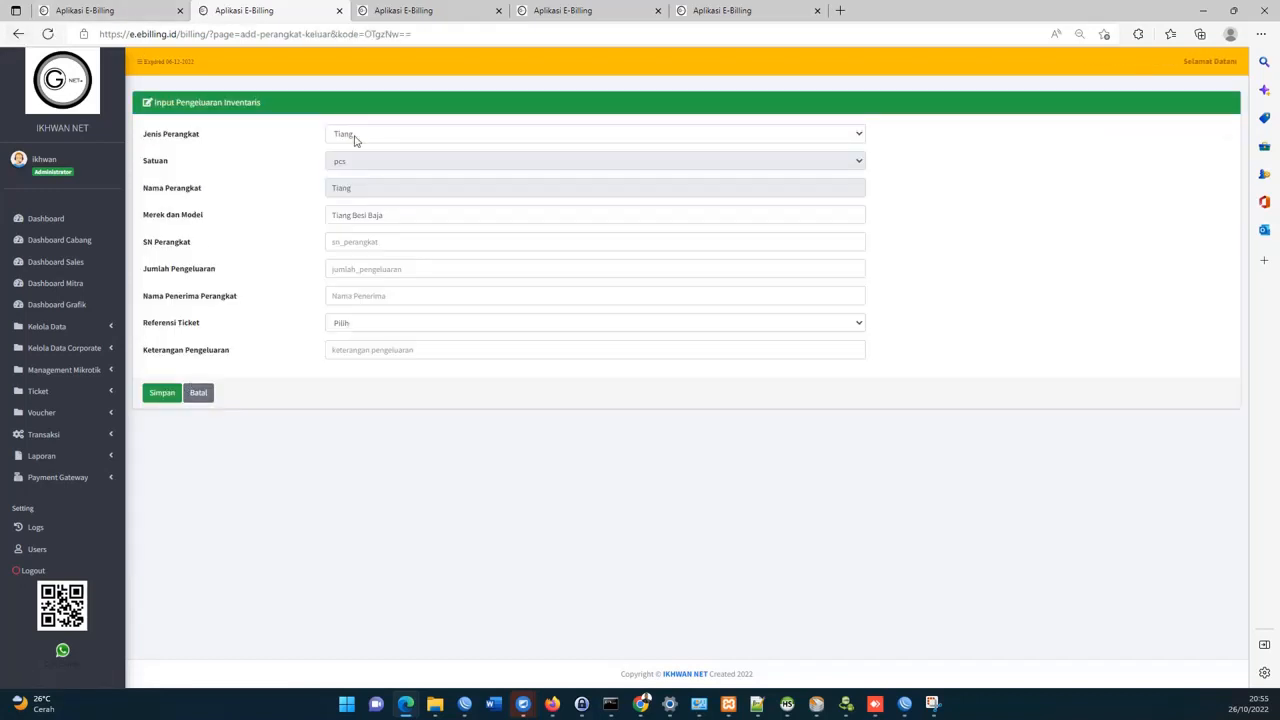
Fill in the pole issue with serial number "-", quantity 1 and recipient Teknisi A.
left_click(368, 244)
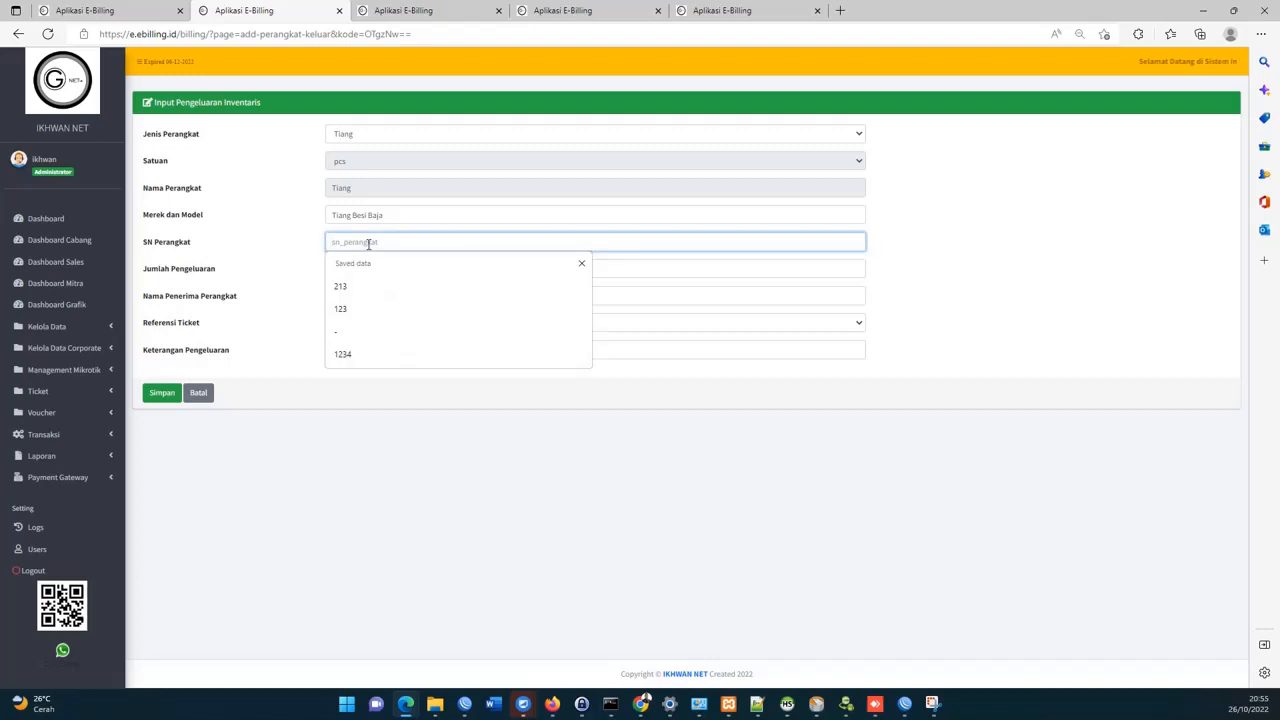
type("-")
left_click(362, 271)
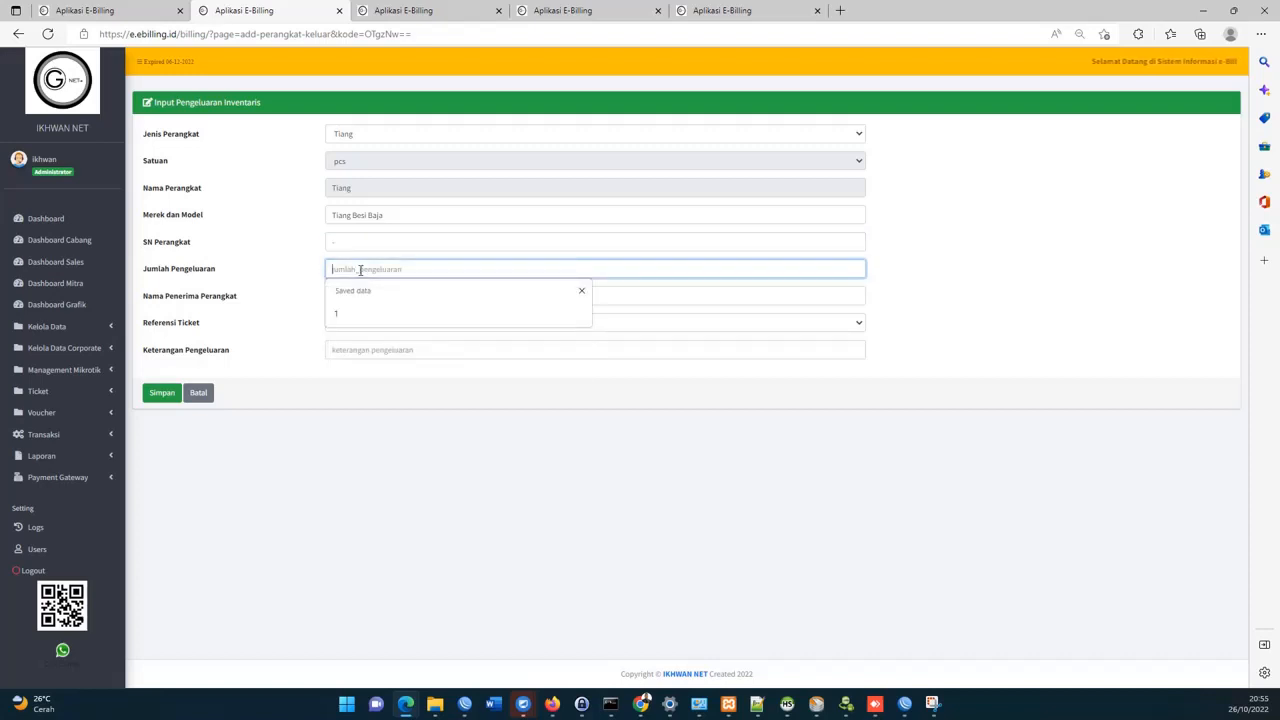
type("1")
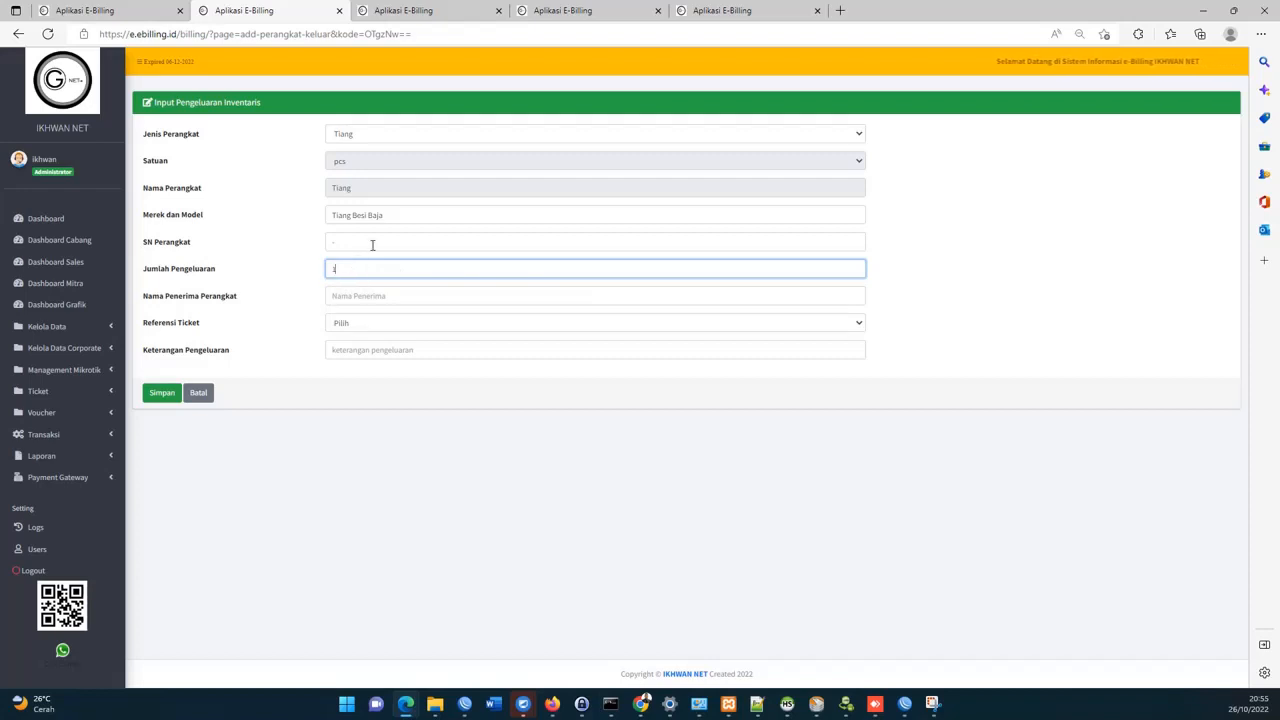
left_click(386, 290)
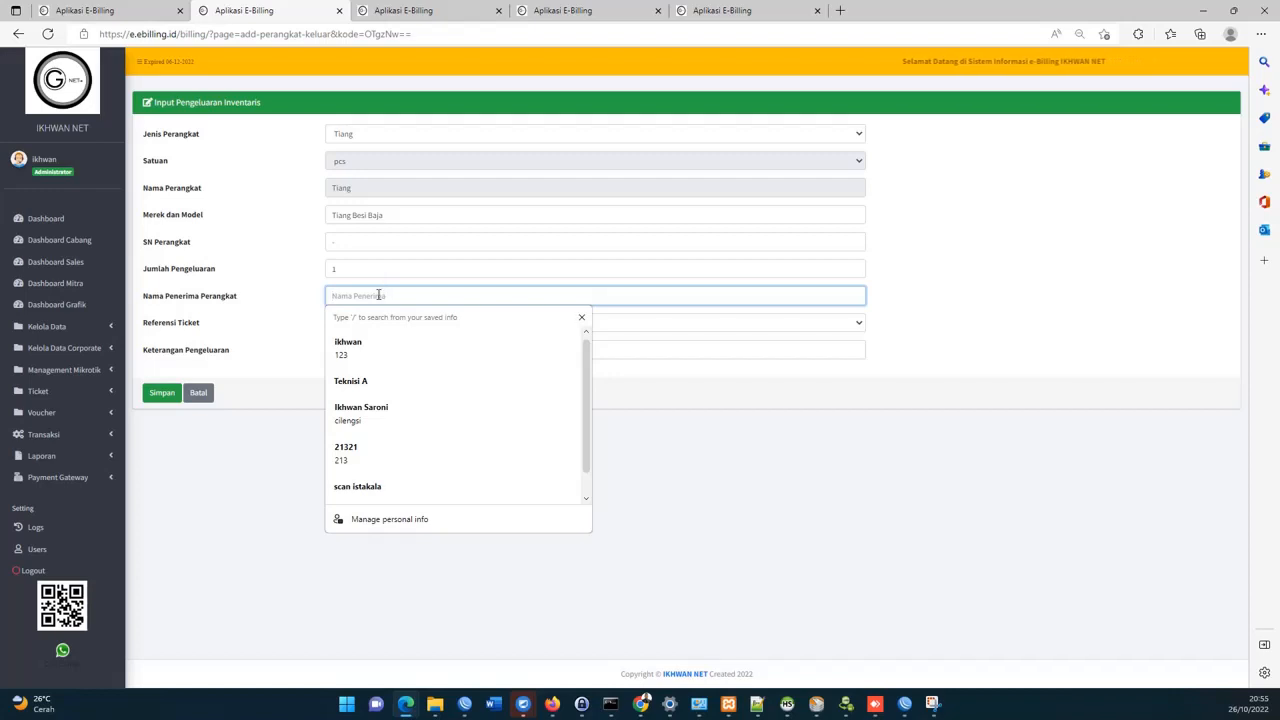
type("j")
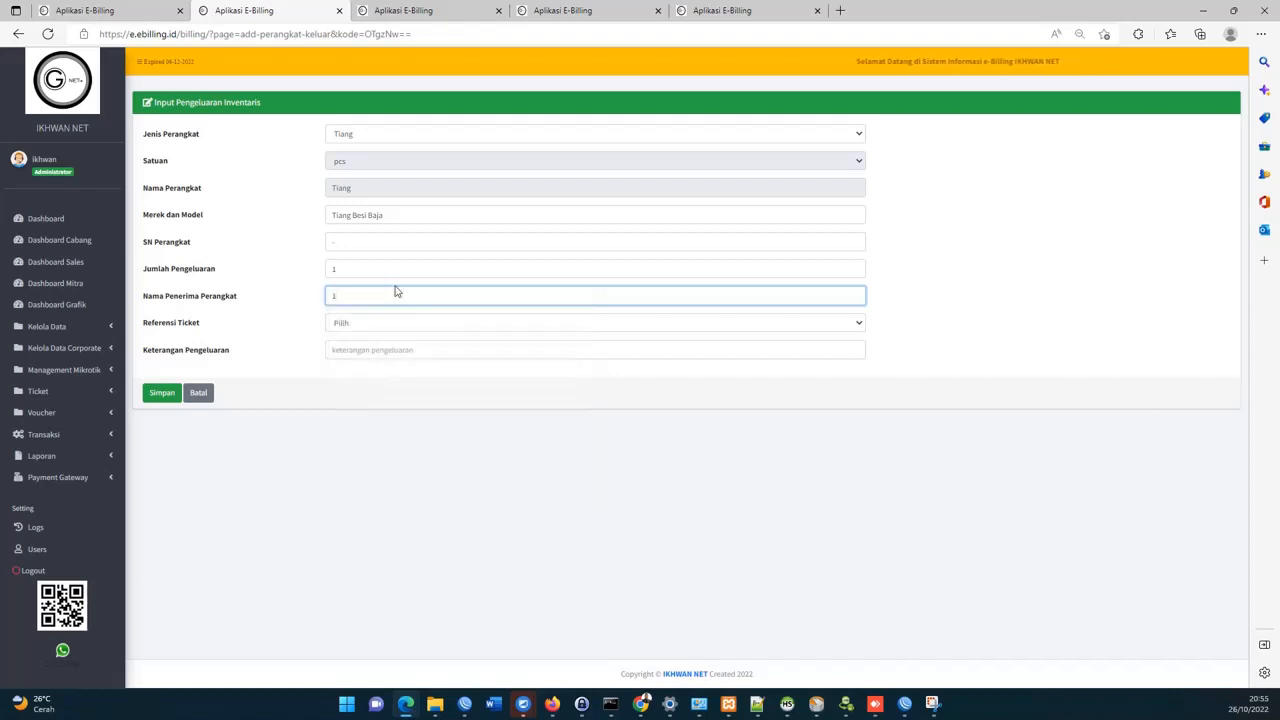
key("BackSpace")
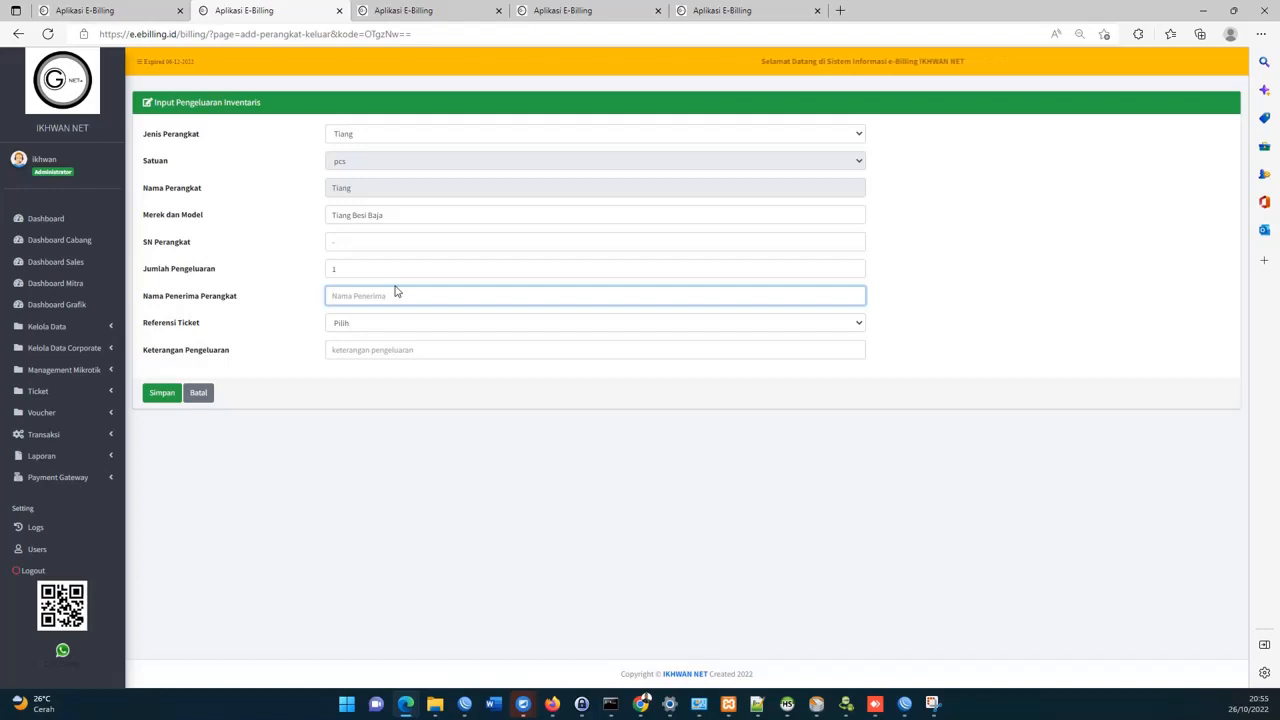
type("Tekn")
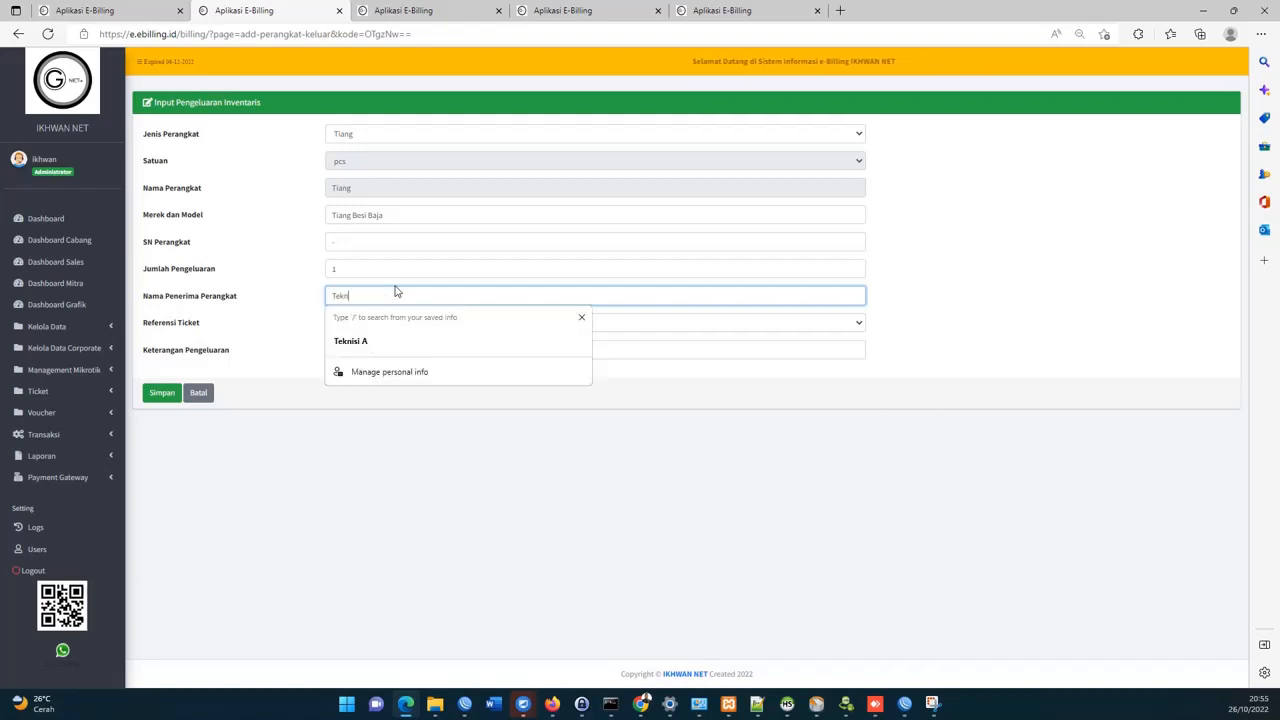
left_click(375, 341)
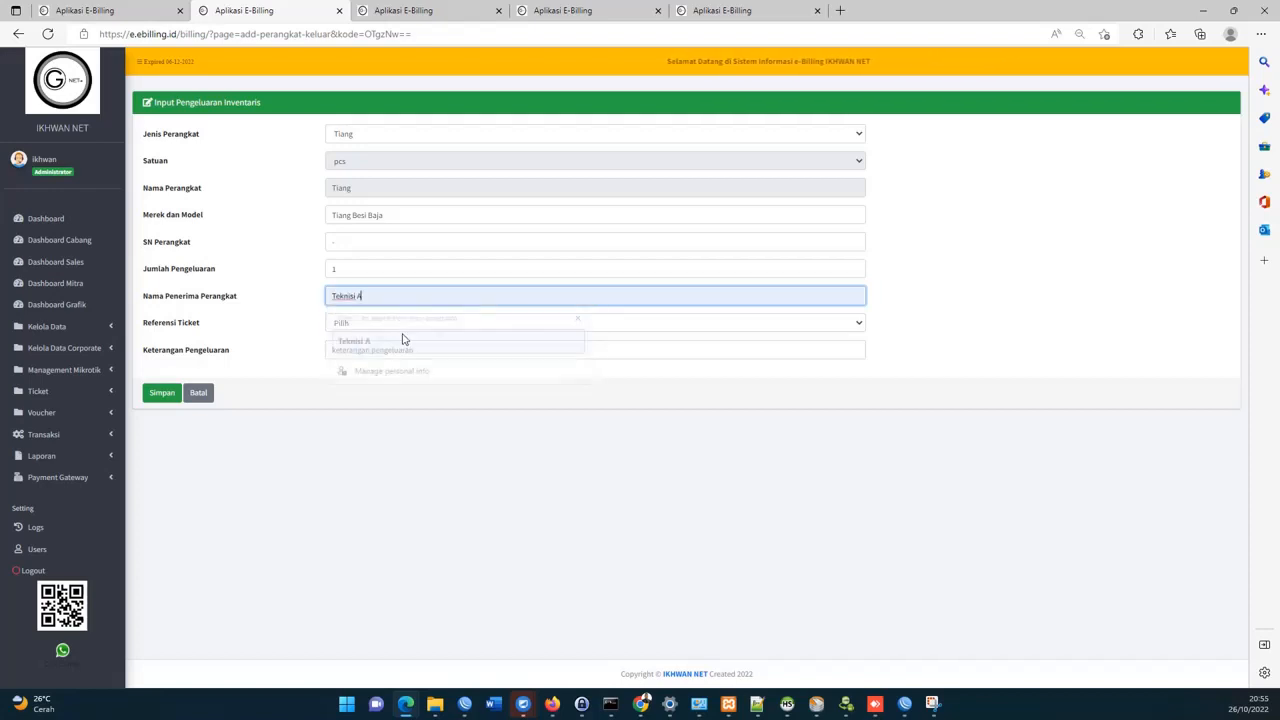
Reference the pole issue to the general ticket "Installasi - Penarikan Kabel FO Dropcore dari Desa A ke Desa B".
left_click(401, 326)
left_click(398, 362)
left_click(400, 342)
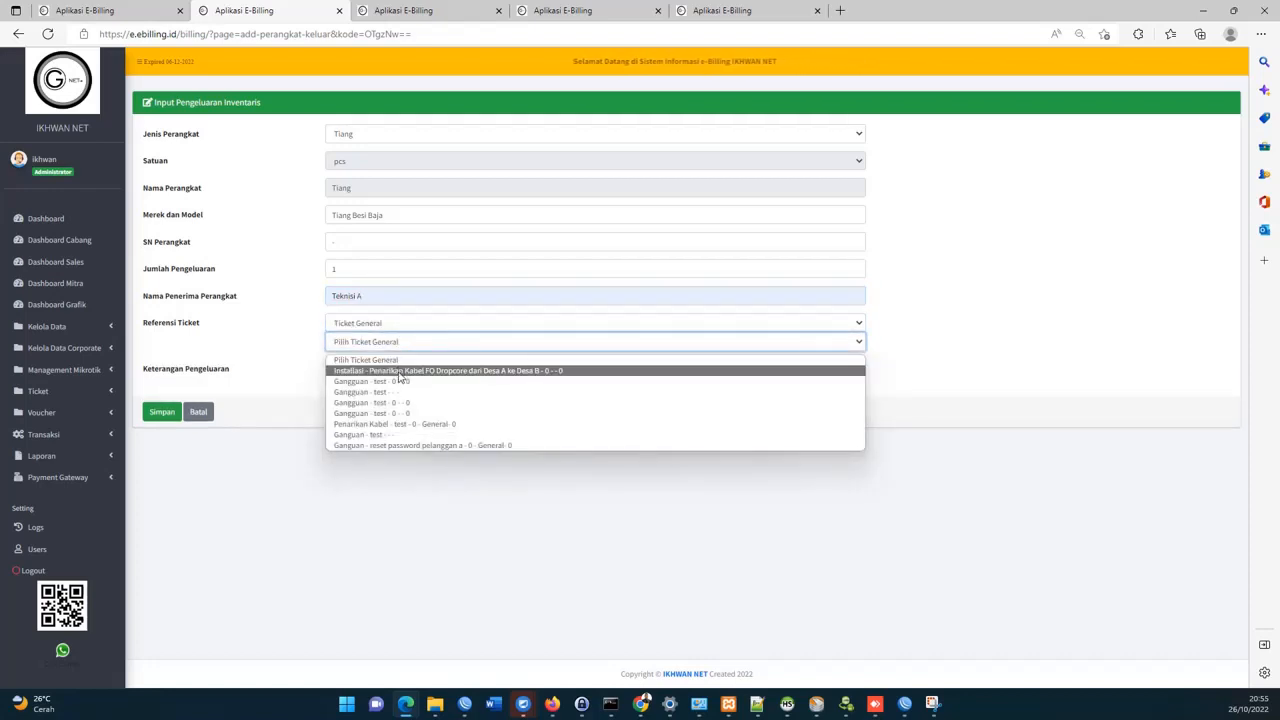
left_click(398, 371)
Enter "Penarikan Jalur baru" as the issue description and save the pole issue.
left_click(399, 370)
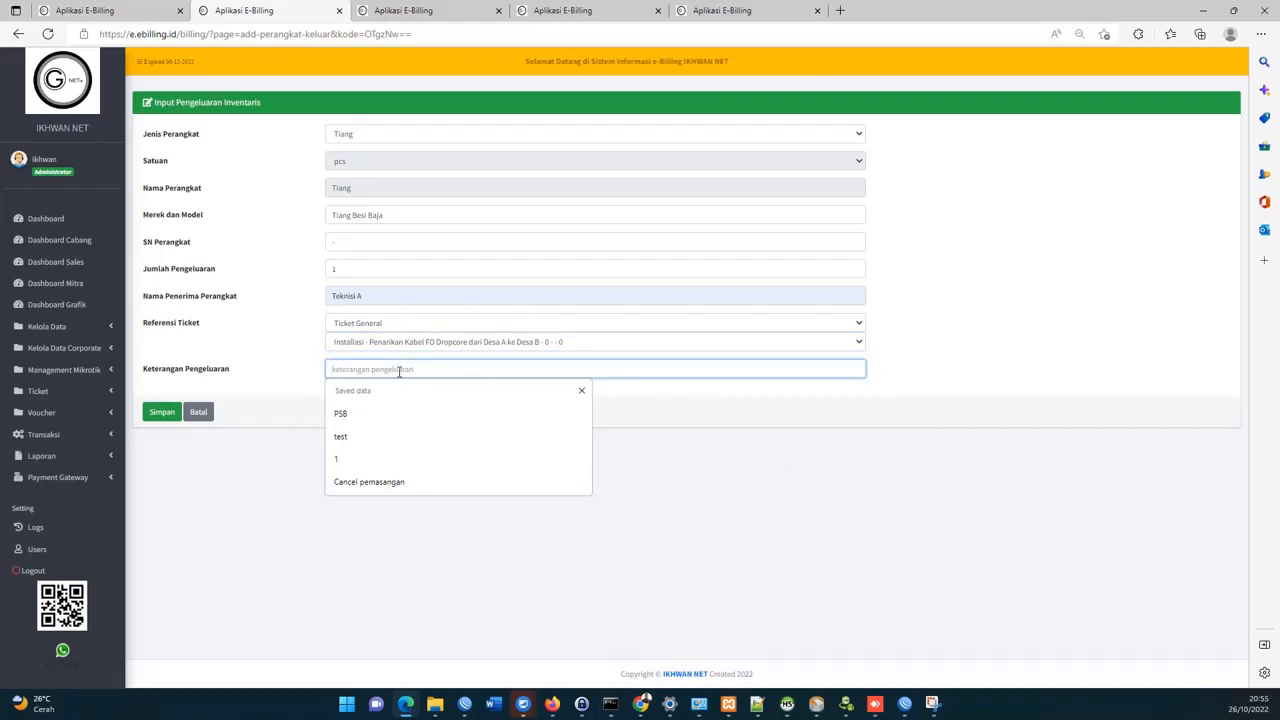
type("Penarikan Jalur baru")
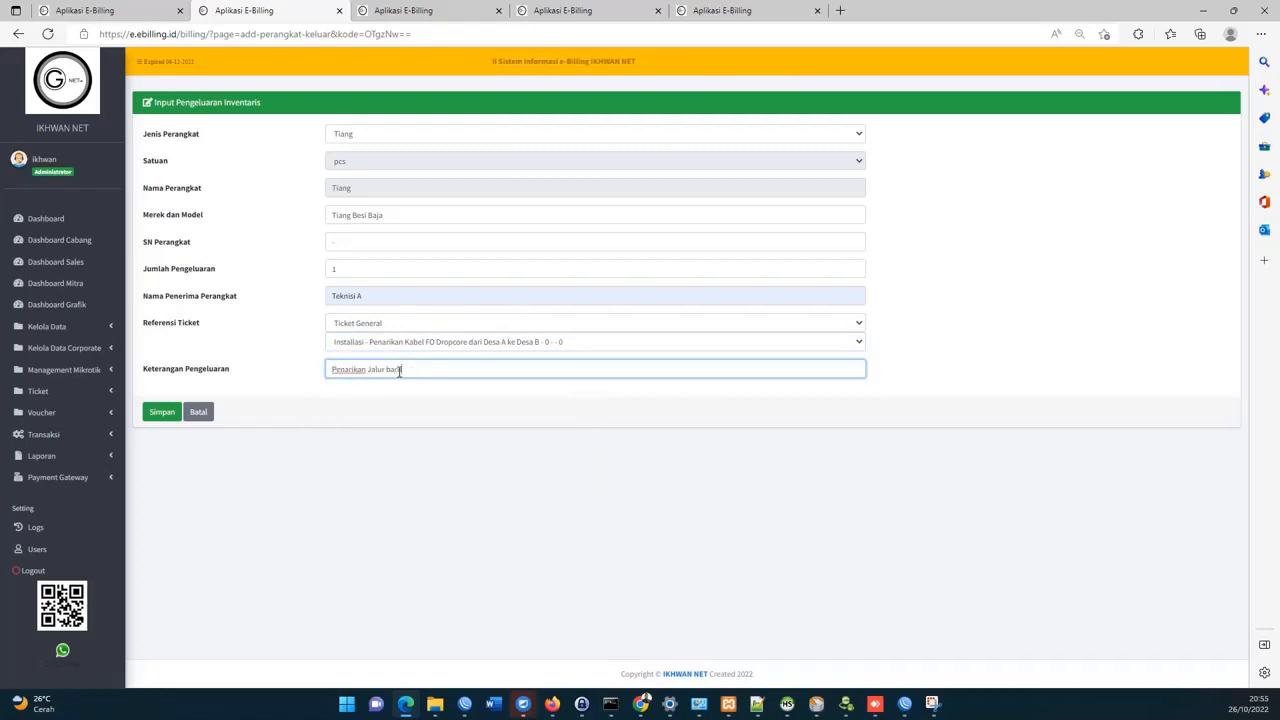
left_click(166, 418)
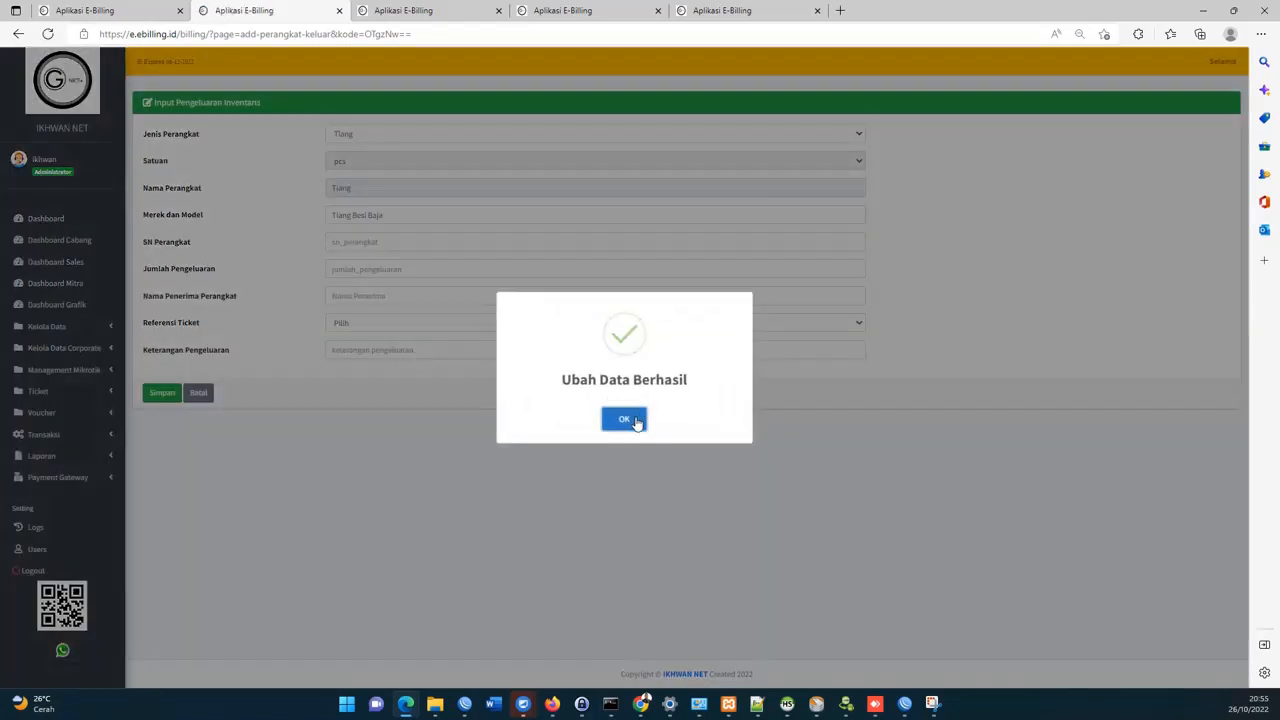
left_click(624, 420)
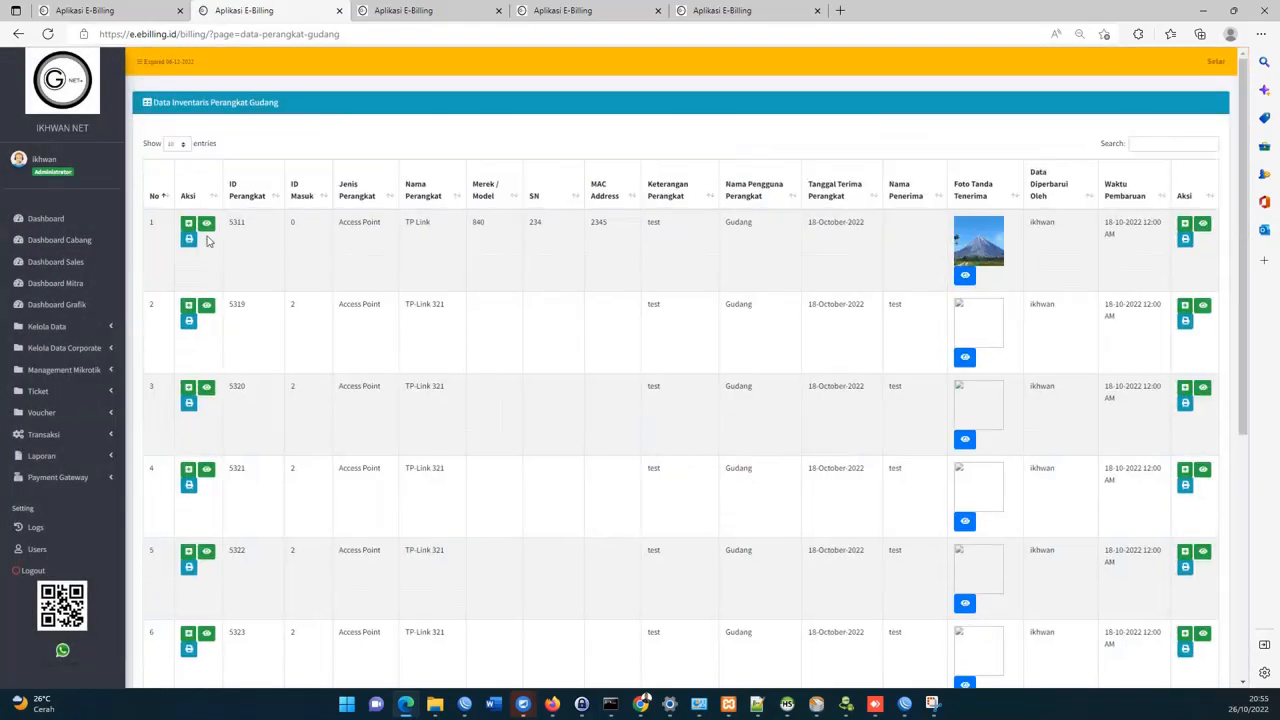
Return to the Data Inventaris Perangkat dashboard and open the last page of the Data Pengeluaran Inventaris history in a new tab.
left_click(107, 331)
scroll(98, 362, "down", 3)
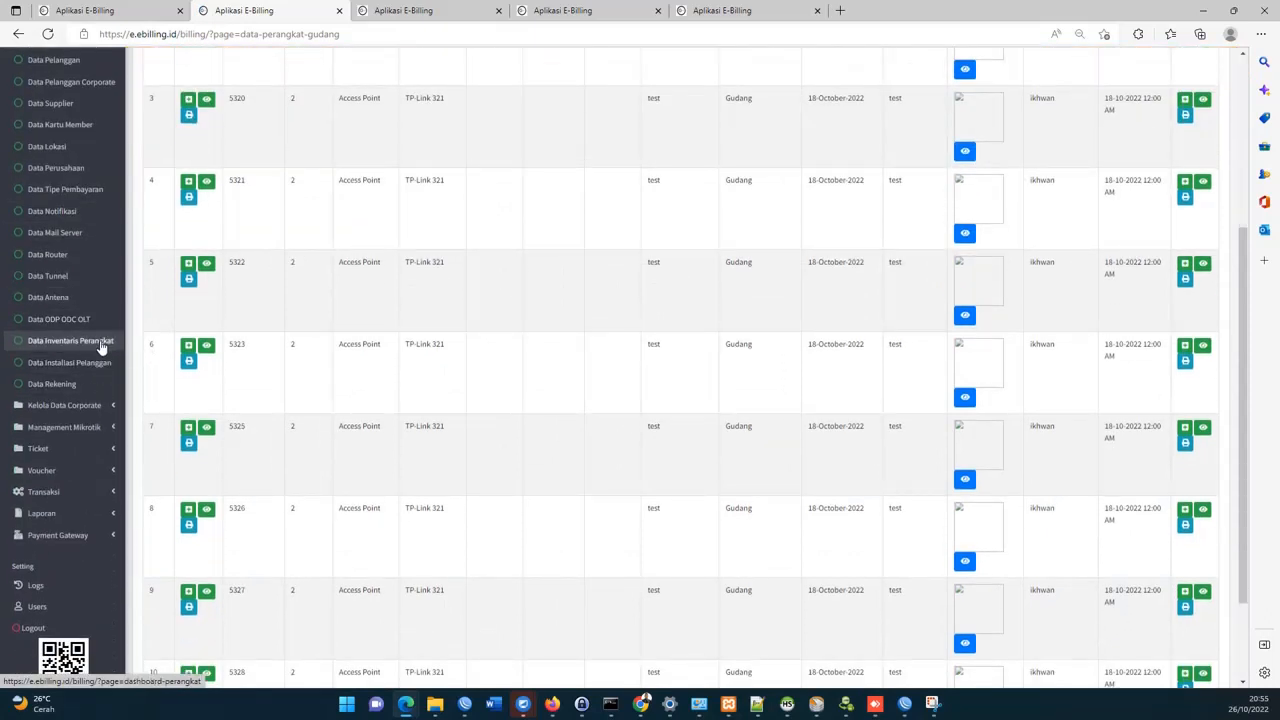
left_click(101, 343)
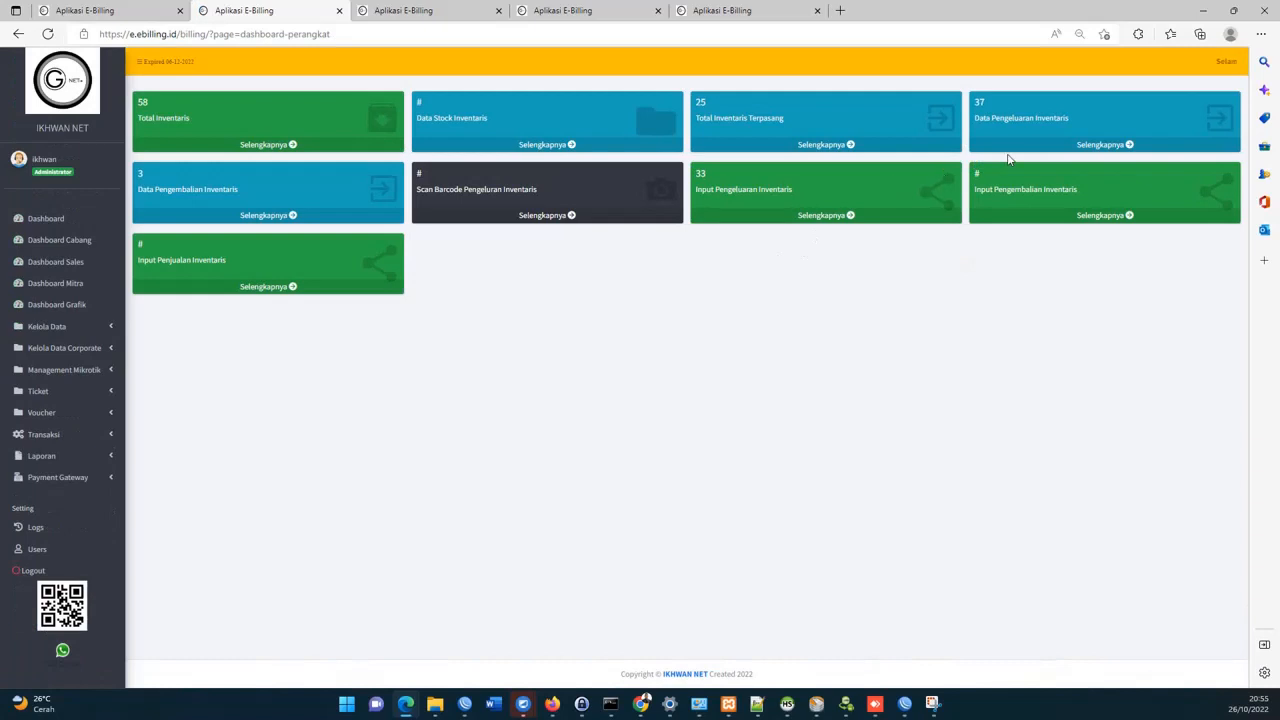
right_click(1013, 159)
left_click(1020, 162)
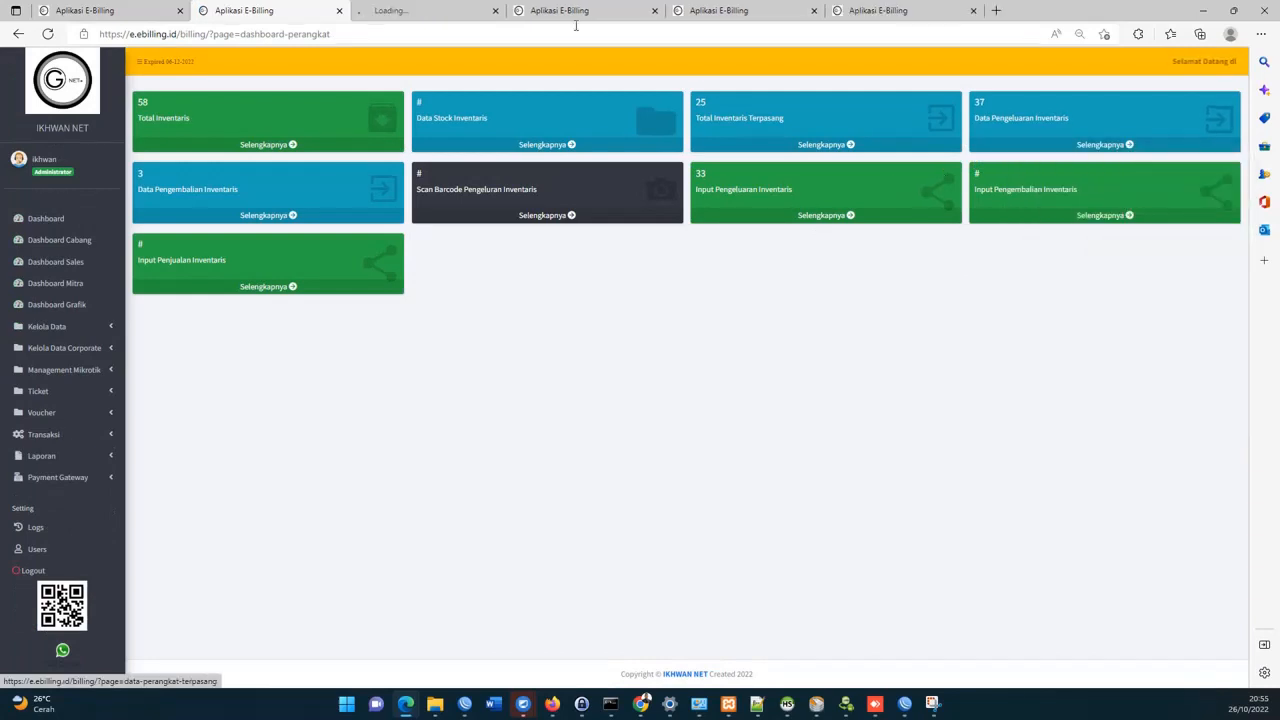
left_click(420, 10)
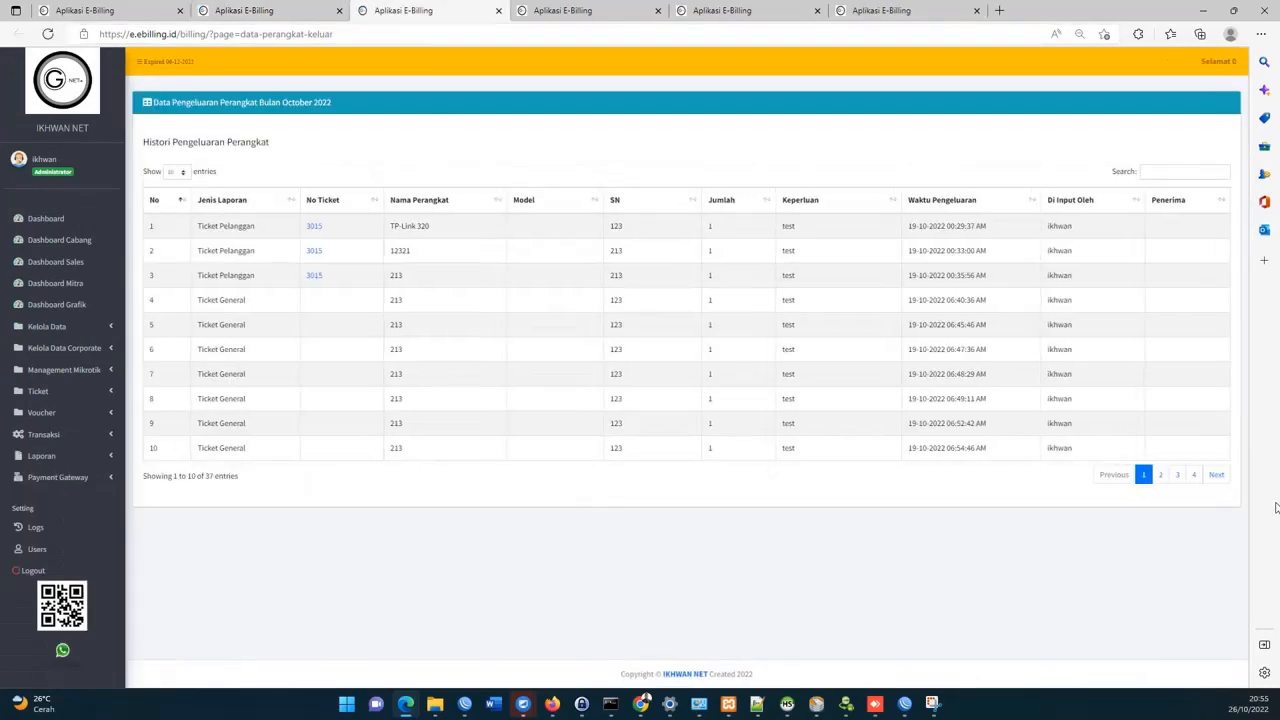
left_click(1193, 475)
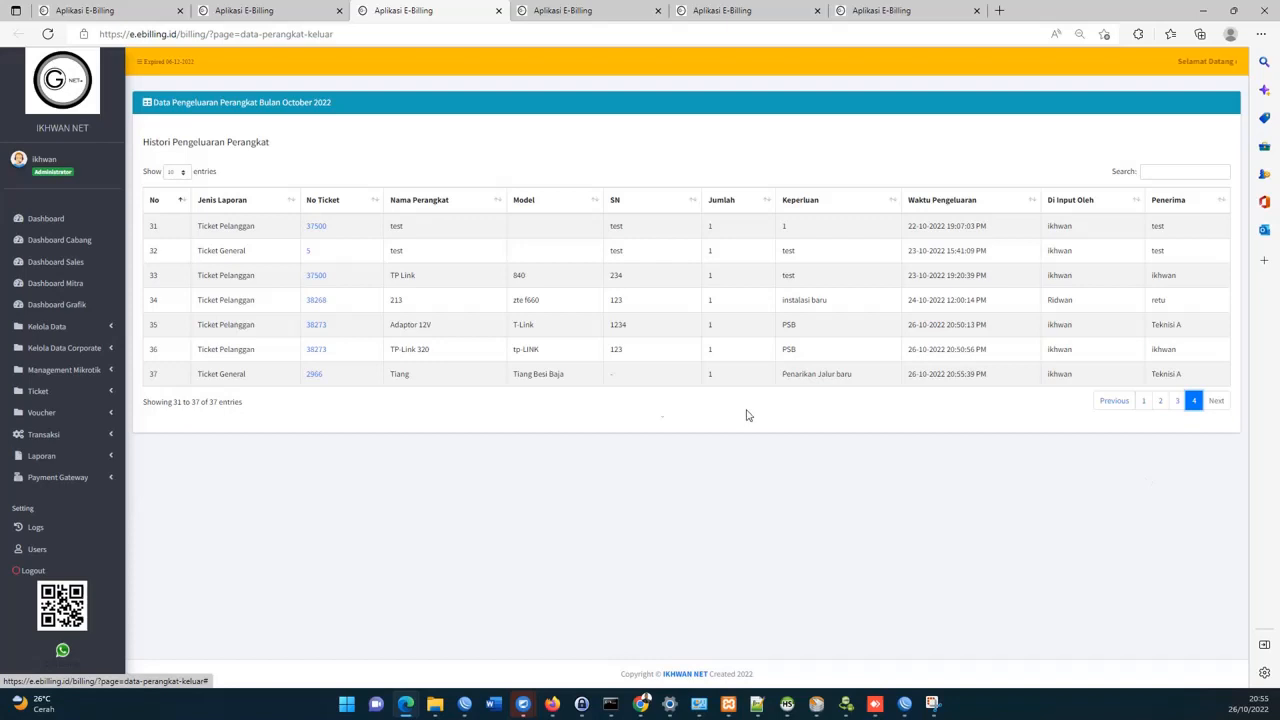
Check the device name and report type of the newest pole issue and view its linked general ticket in a new tab.
double_click(388, 378)
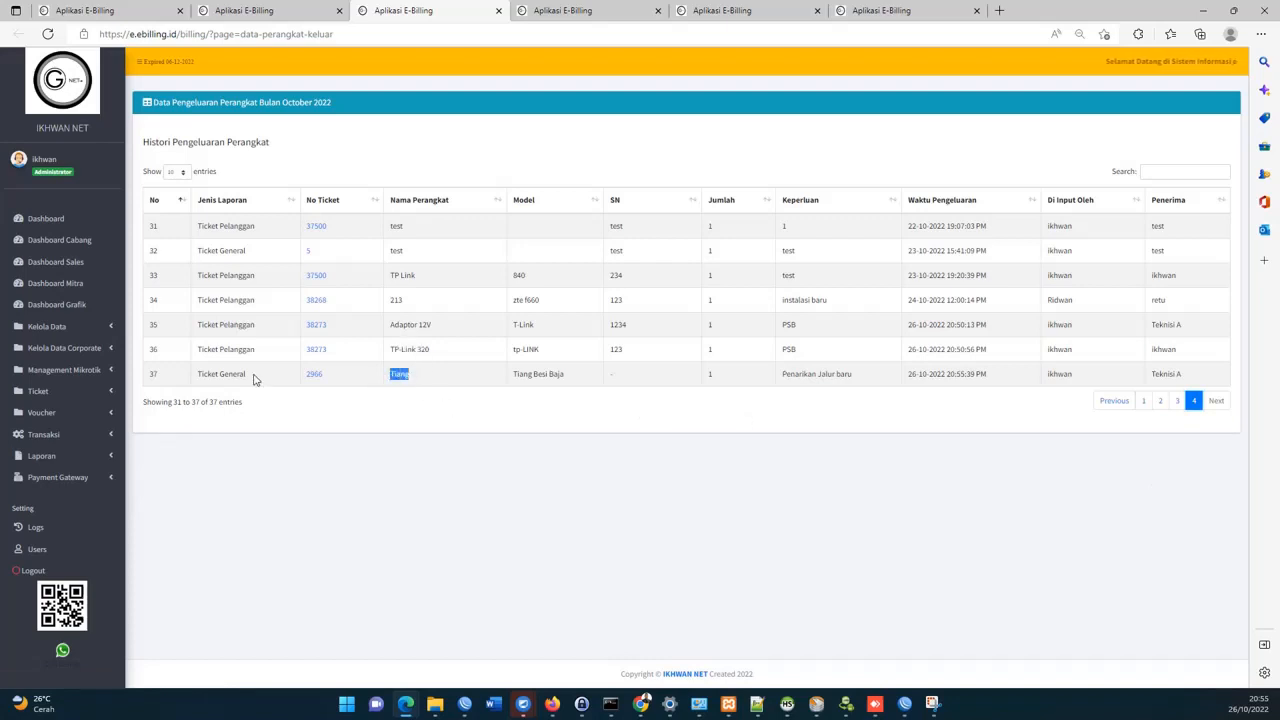
left_click_drag(255, 383, 197, 380)
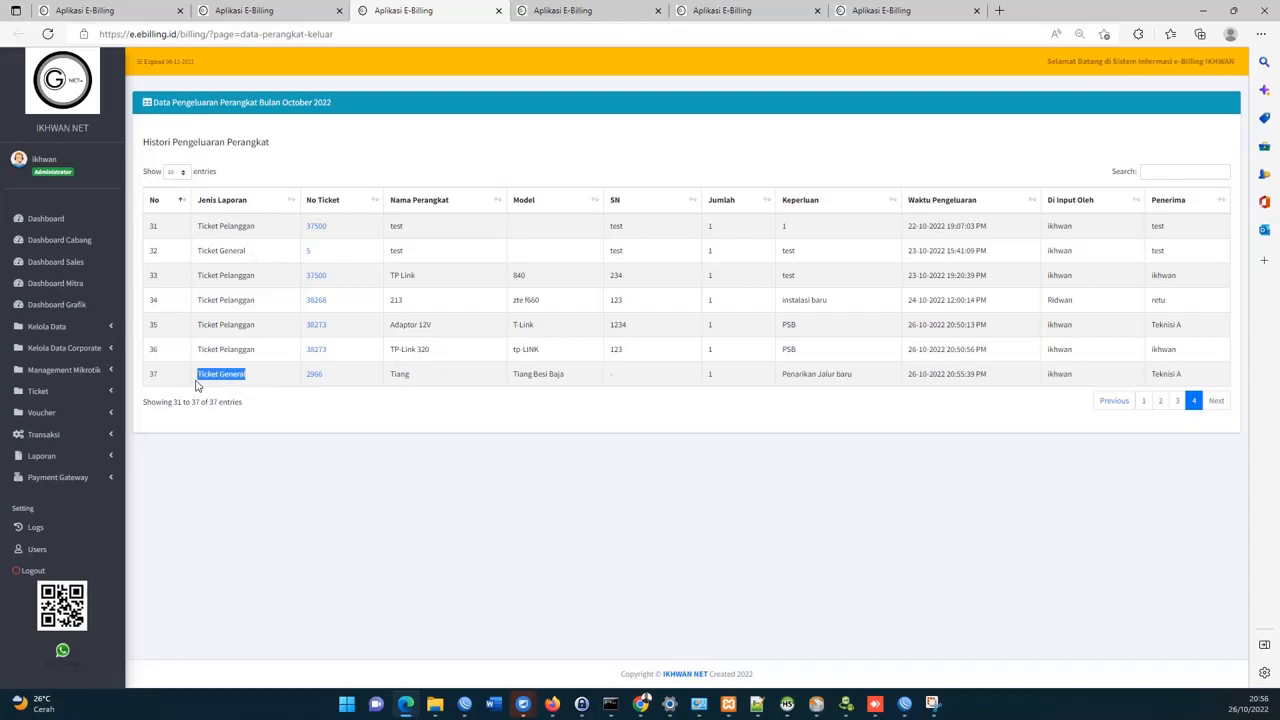
right_click(316, 374)
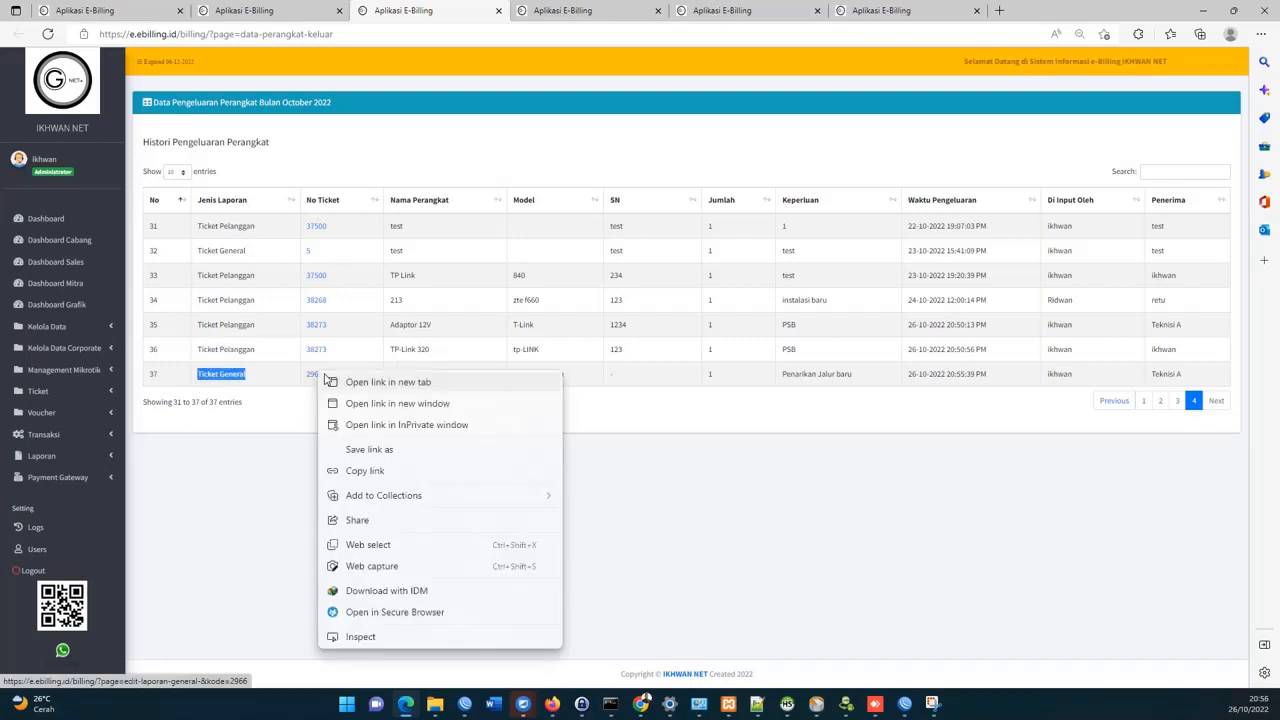
left_click(345, 385)
left_click(573, 7)
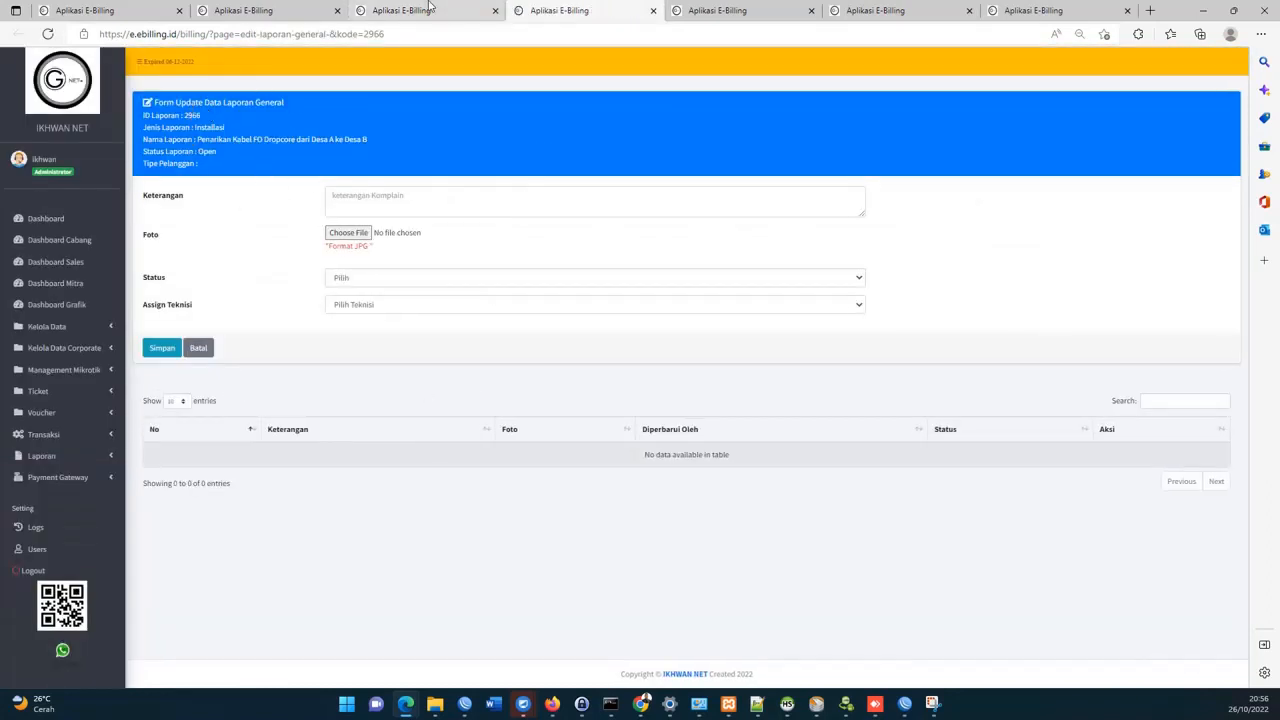
Go back to the issue history and check the pole entry's purpose, inputting user and recipient.
left_click(434, 10)
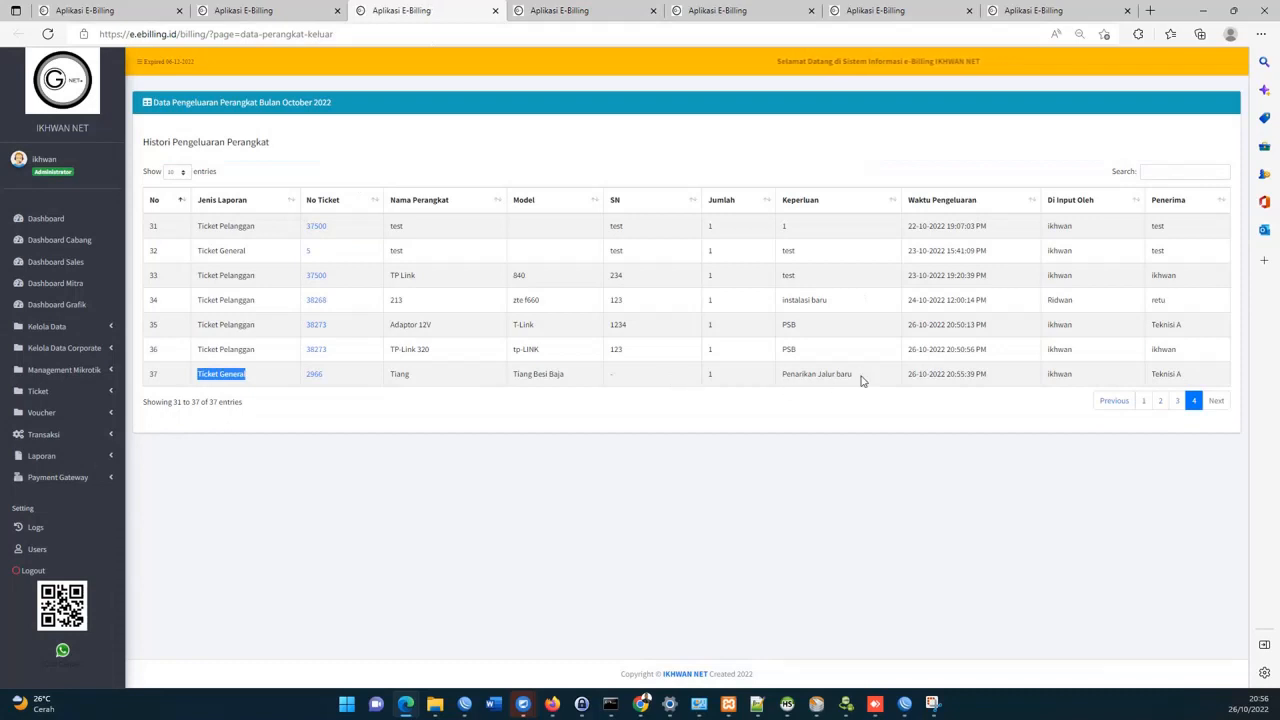
left_click_drag(854, 378, 755, 389)
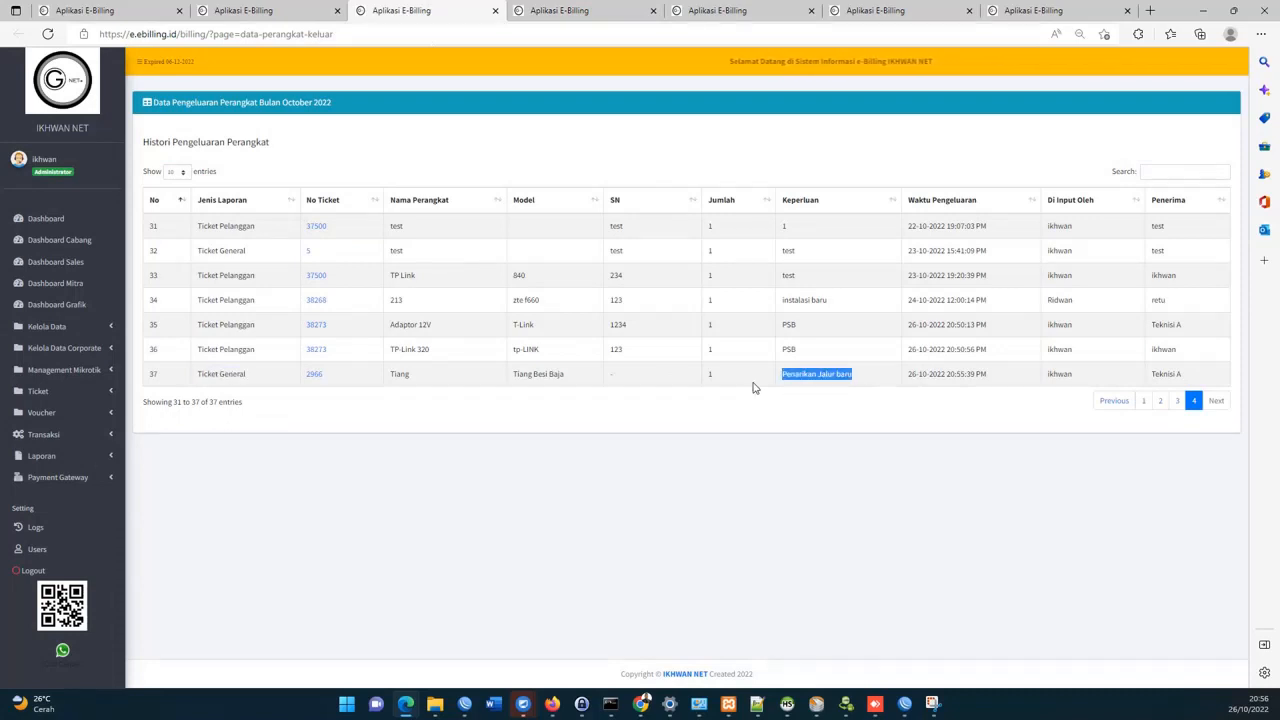
double_click(1059, 373)
left_click_drag(1215, 373, 1150, 375)
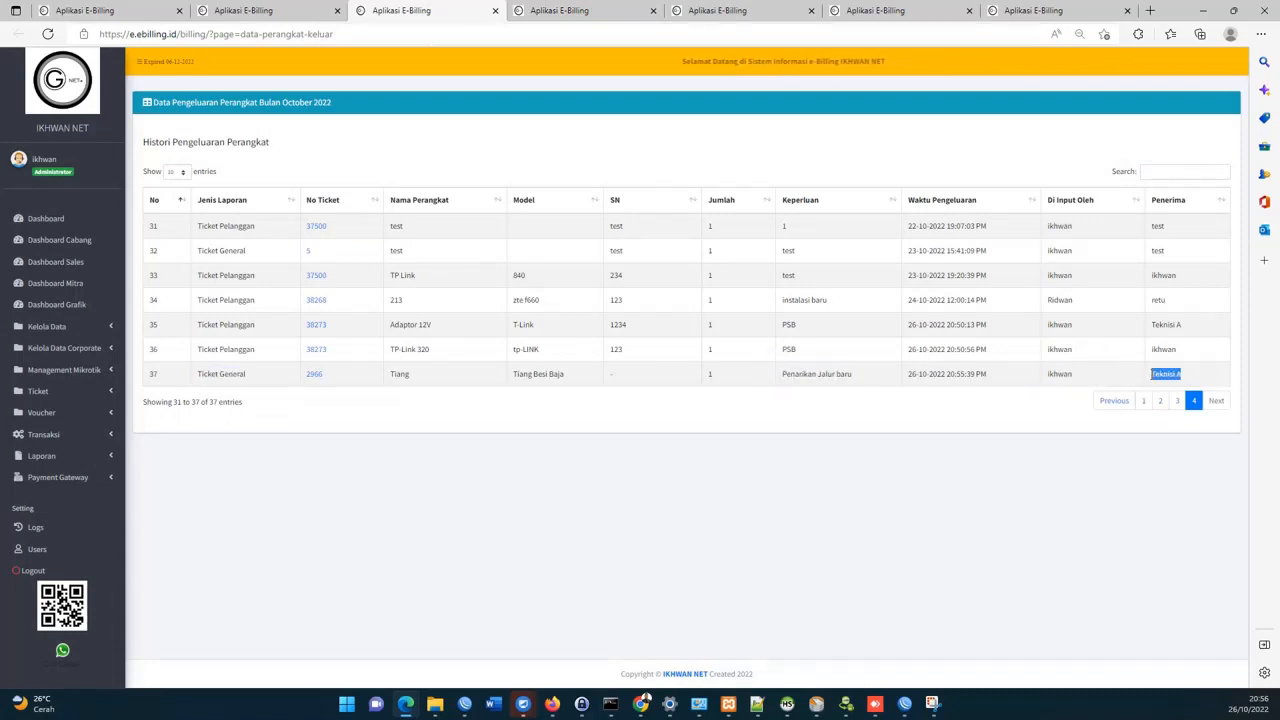
Open Data Stock Inventaris from the inventory dashboard and compare the Tiang stock with the issue history.
left_click(296, 9)
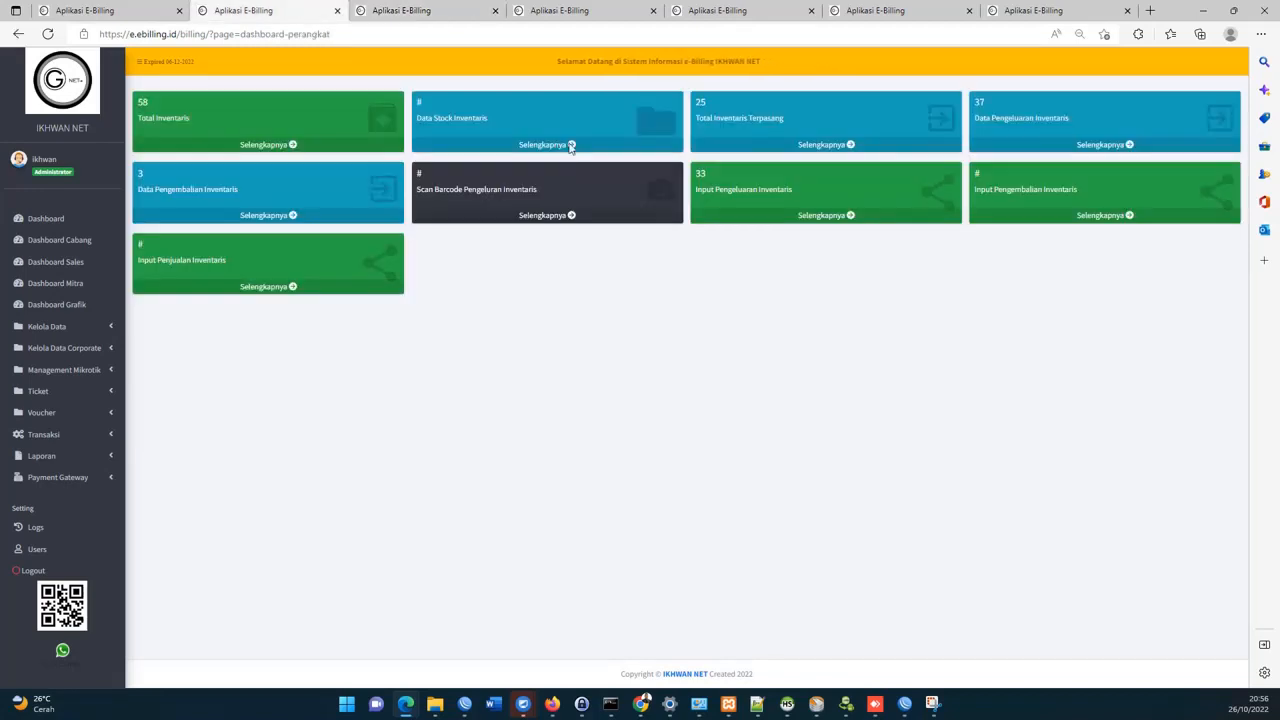
left_click(572, 152)
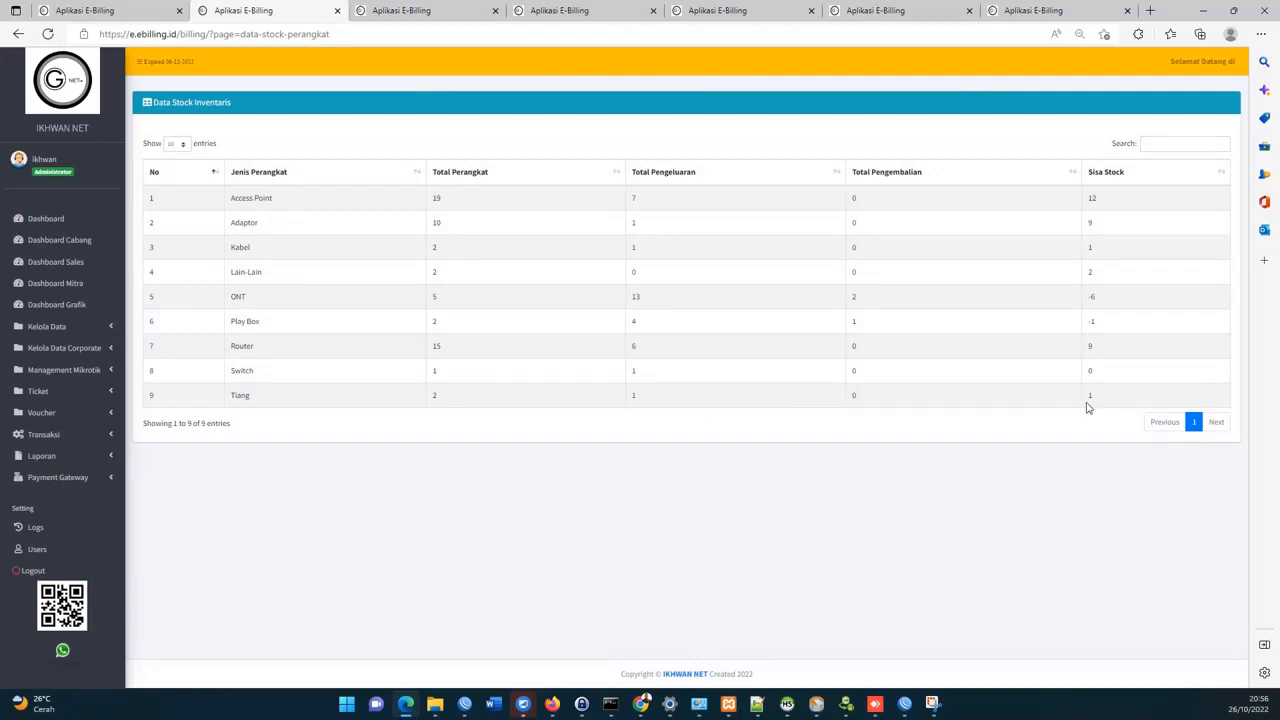
left_click(437, 7)
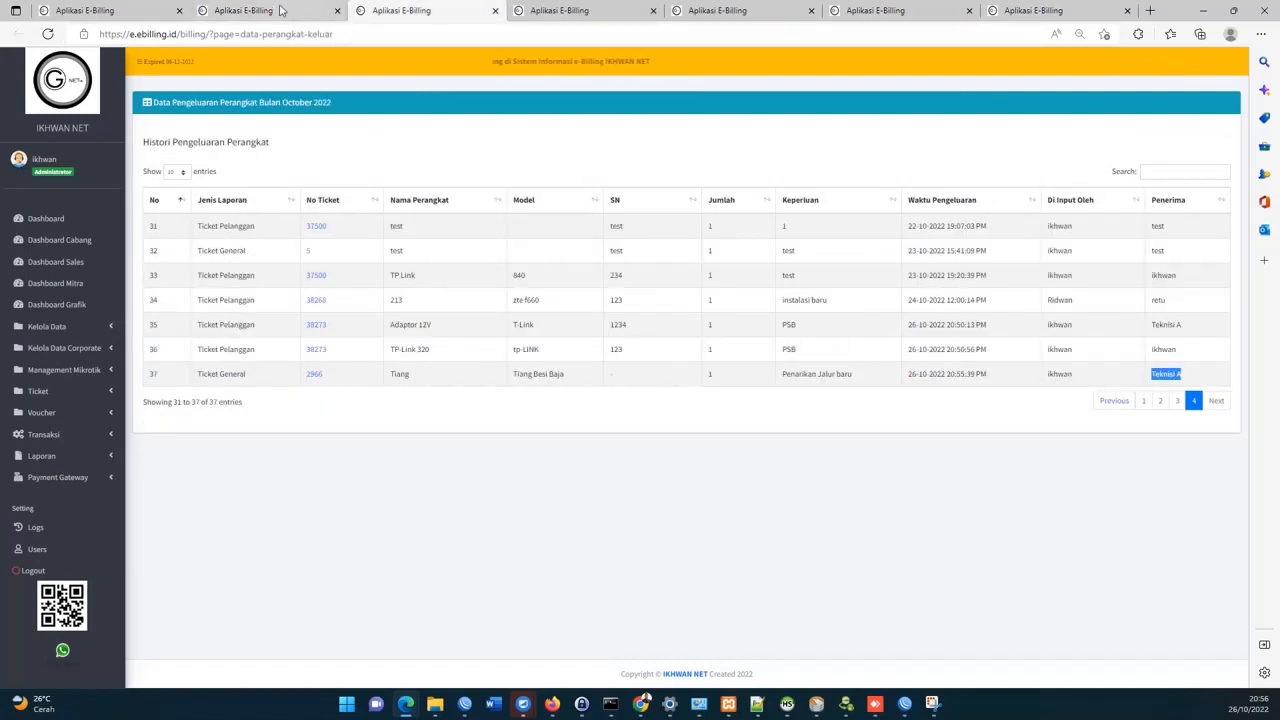
key("ctrl+shift+Tab")
Reopen the Data Inventaris Perangkat dashboard and look over its inventory issue, return and sale functions.
left_click(95, 327)
scroll(96, 340, "down", 2)
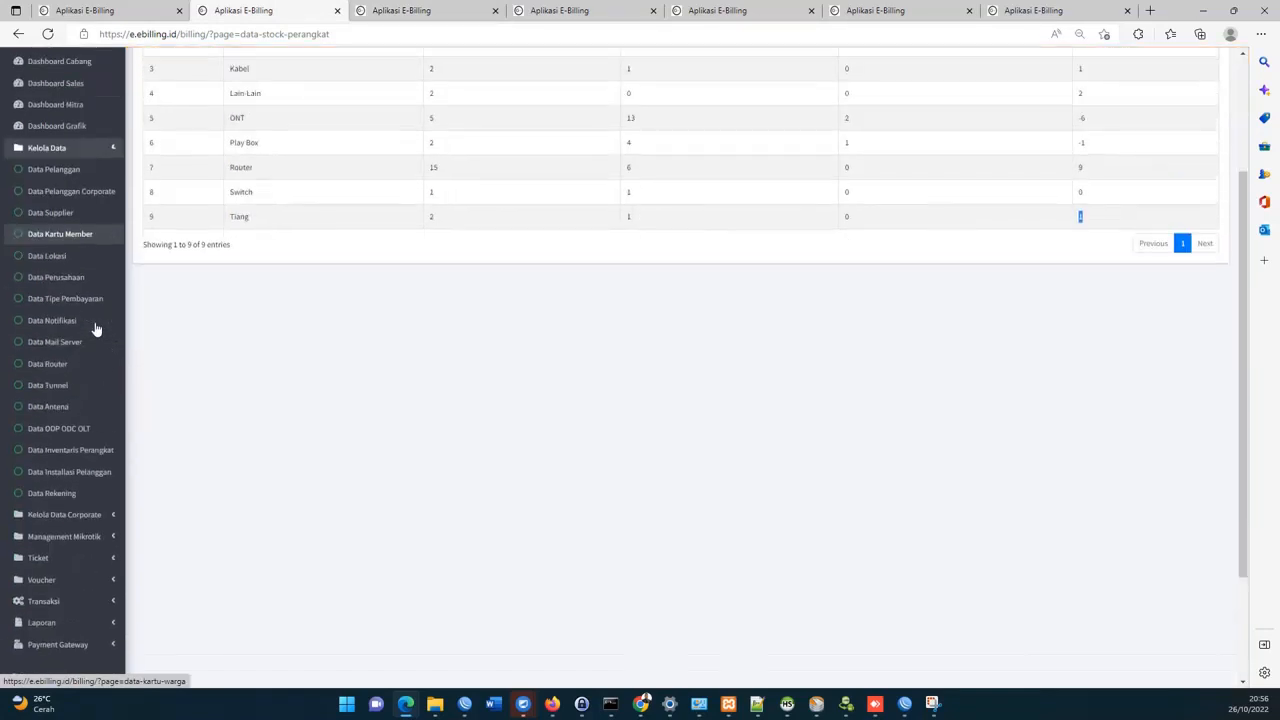
left_click(103, 445)
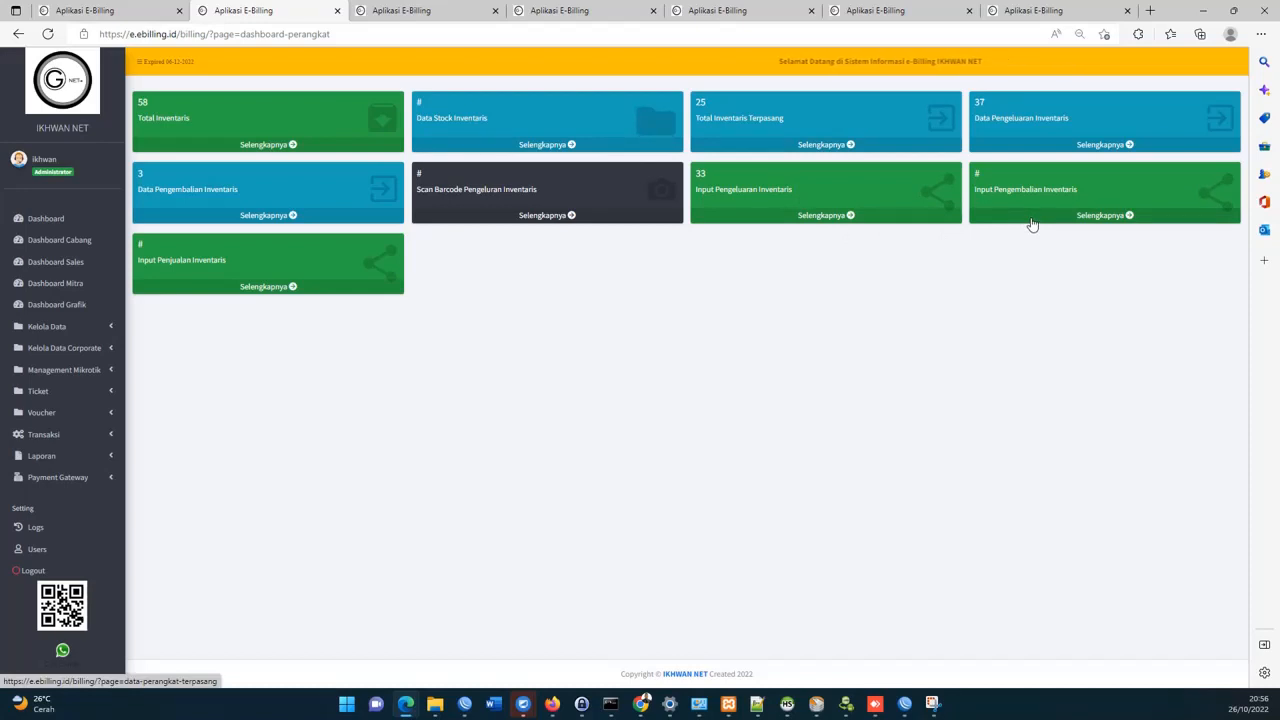
left_click(82, 336)
scroll(85, 332, "down", 5)
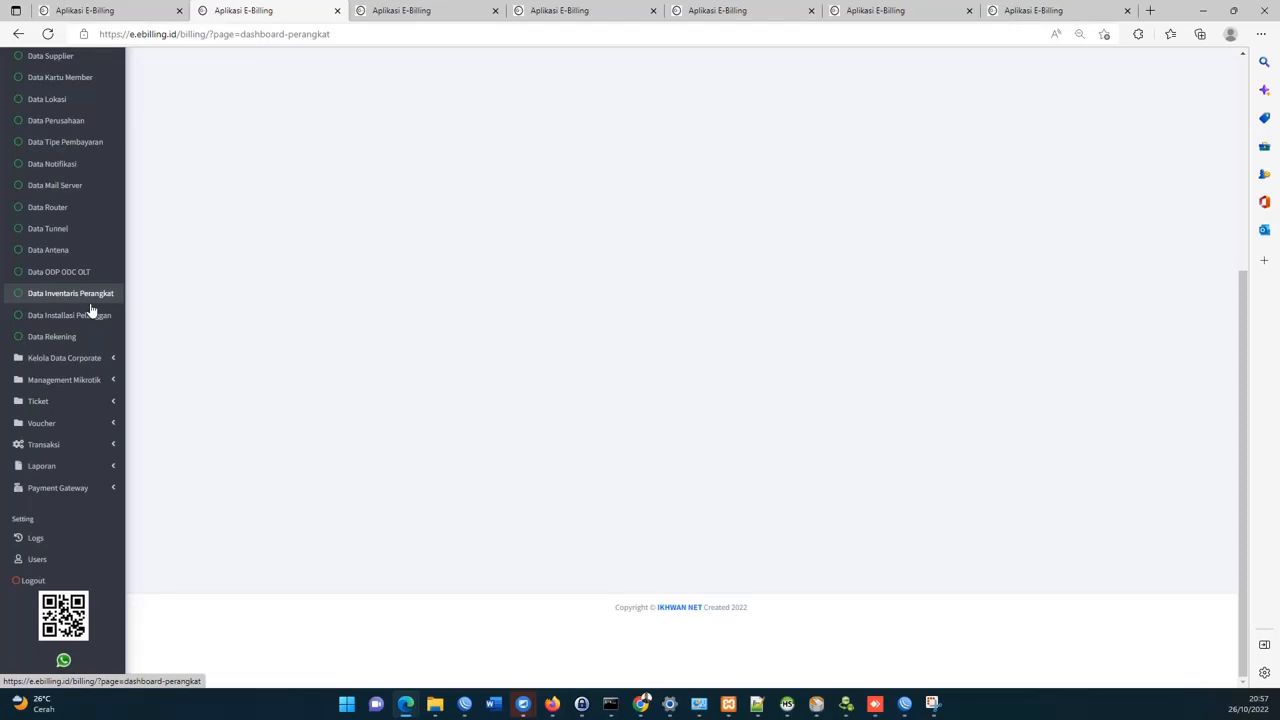
left_click(88, 302)
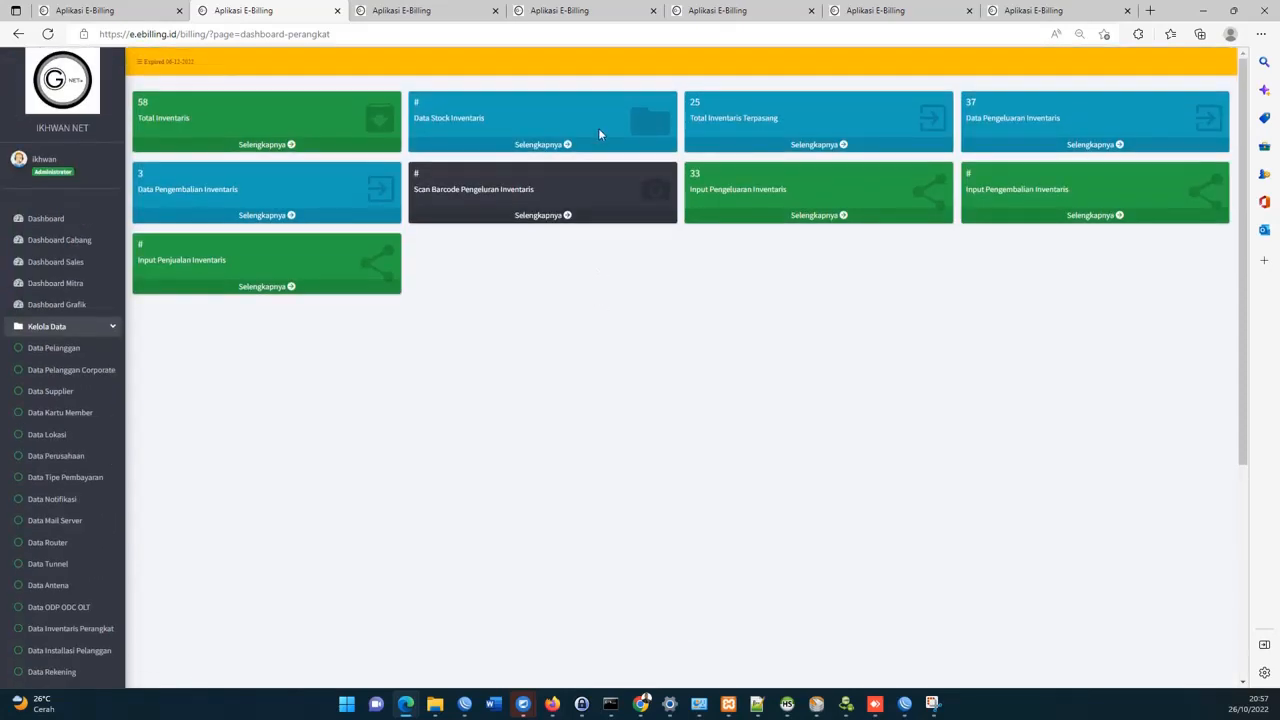
Open the Data Ticket Pelanggan dashboard, view the open customer tickets and return to the dashboard.
scroll(40, 470, "down", 4)
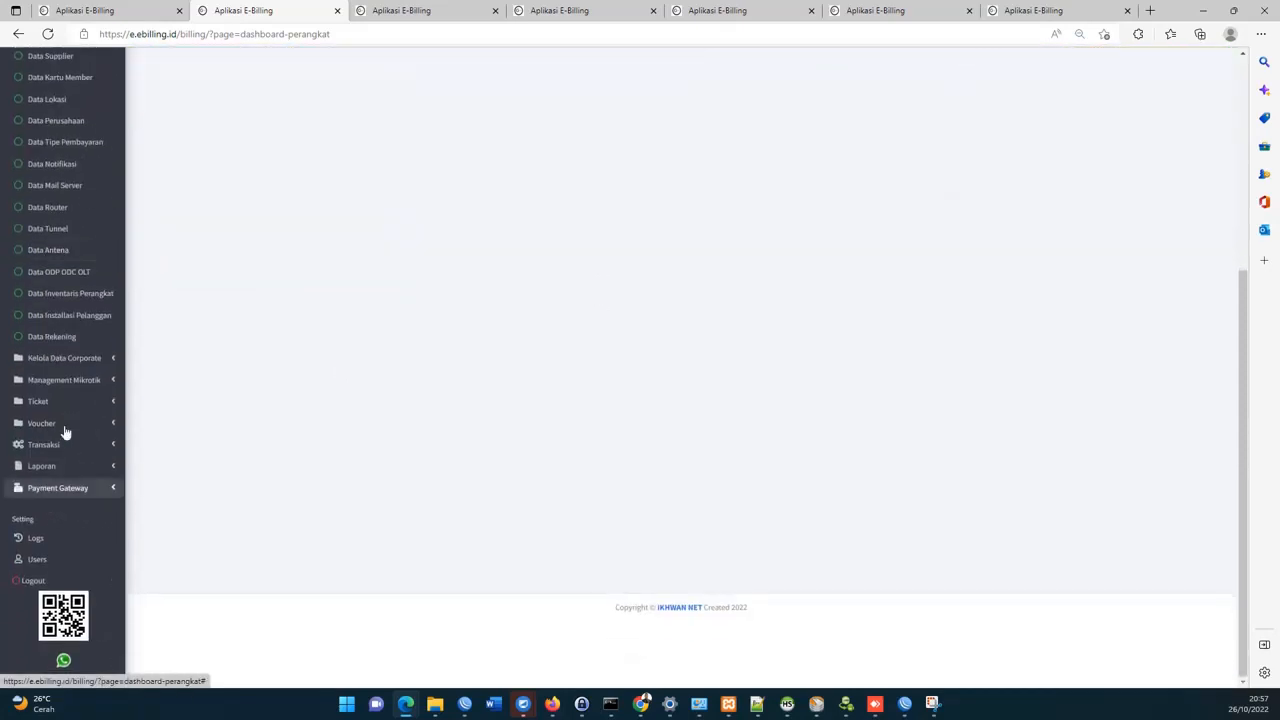
scroll(441, 399, "up", 1)
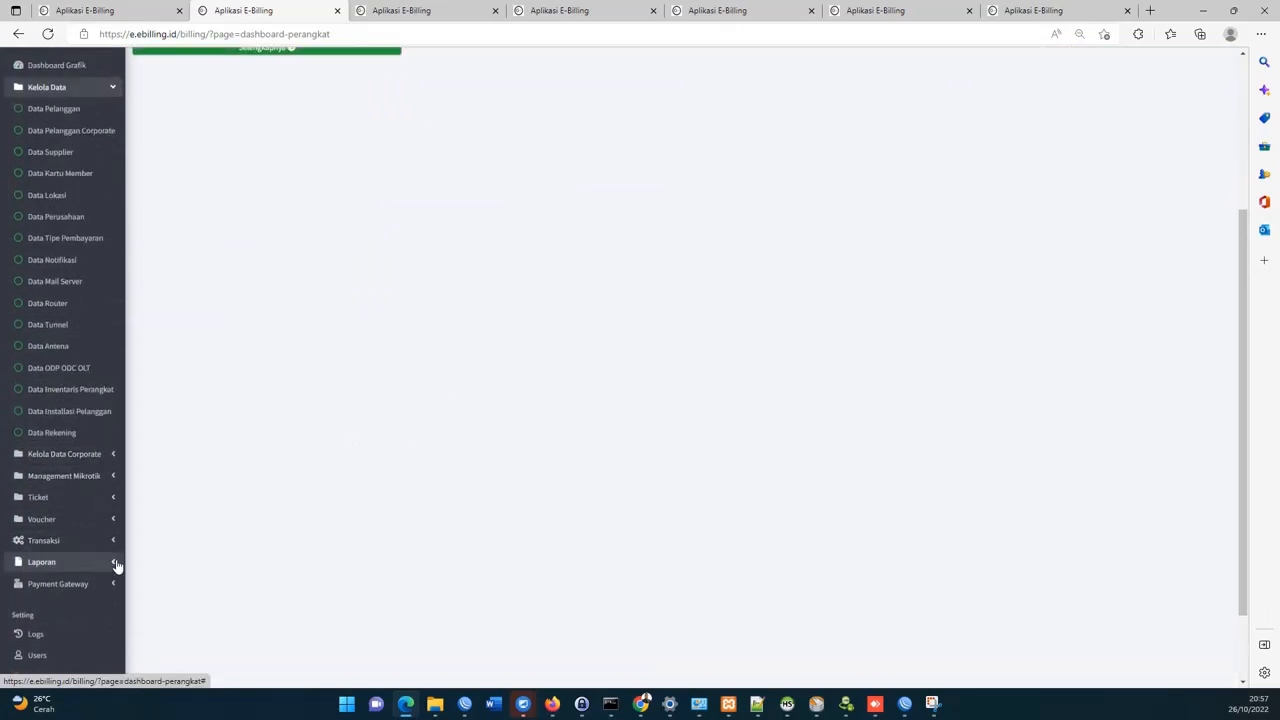
left_click(100, 498)
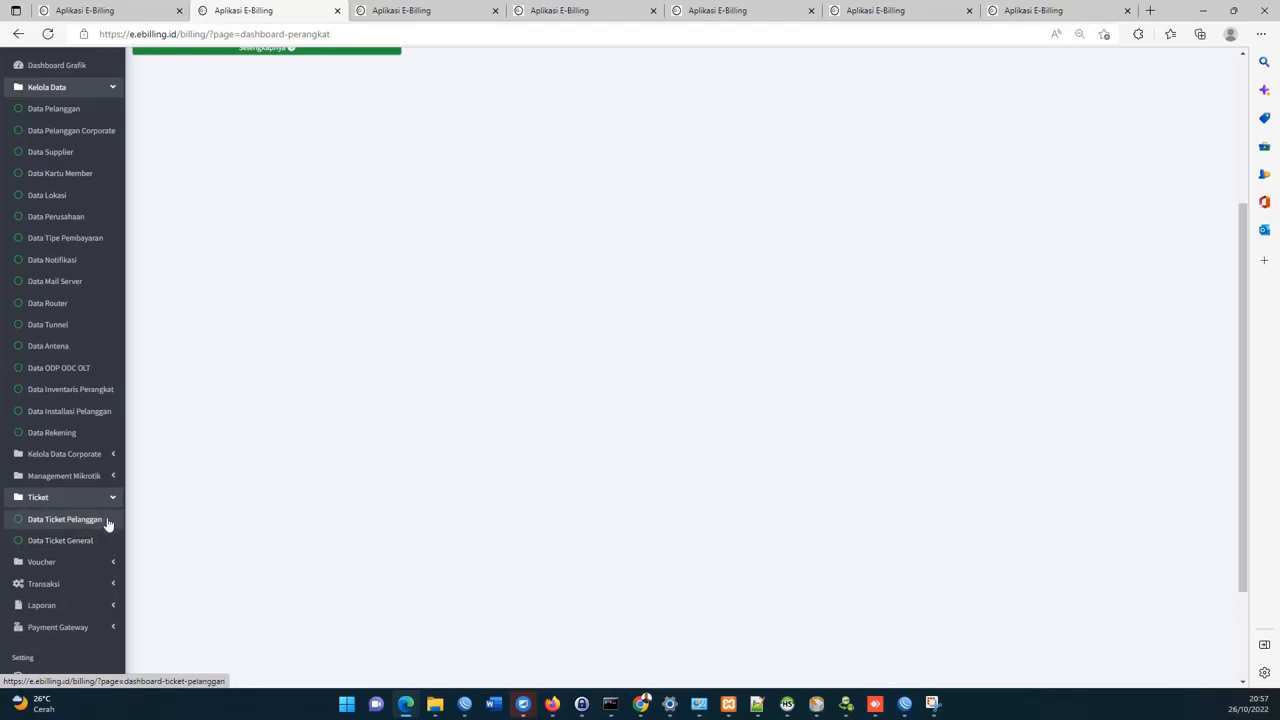
left_click(107, 520)
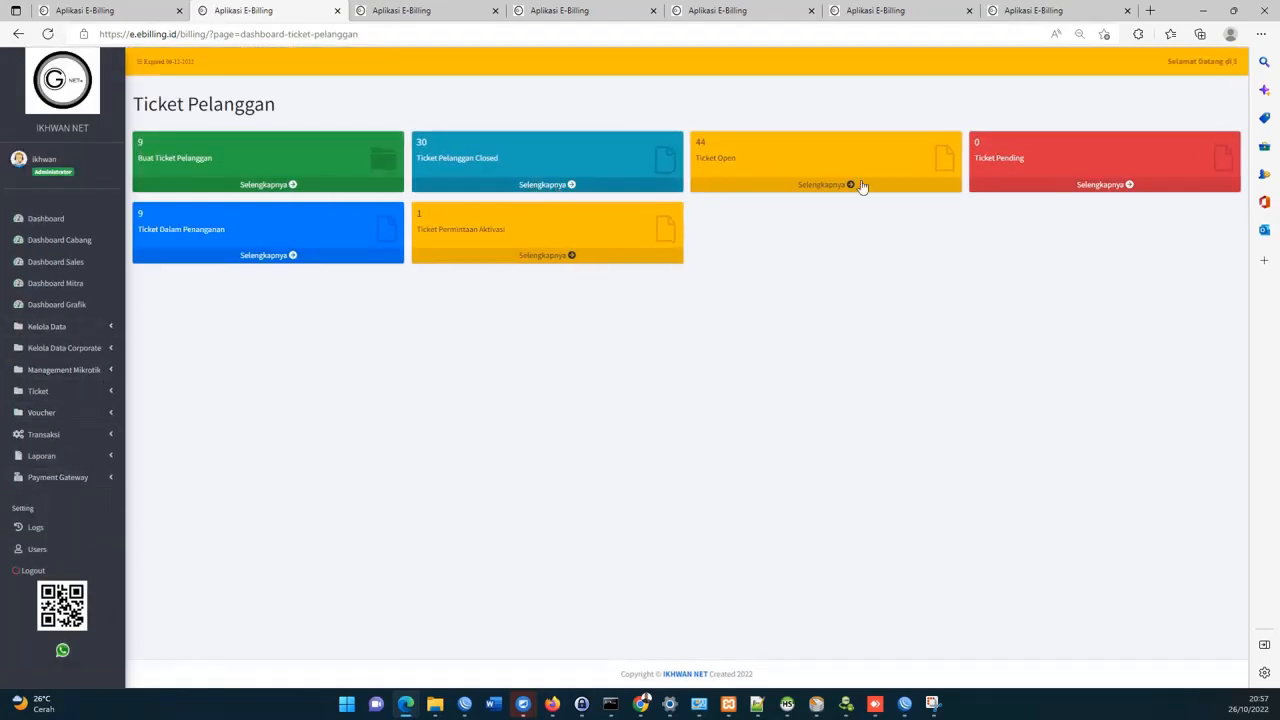
left_click(893, 188)
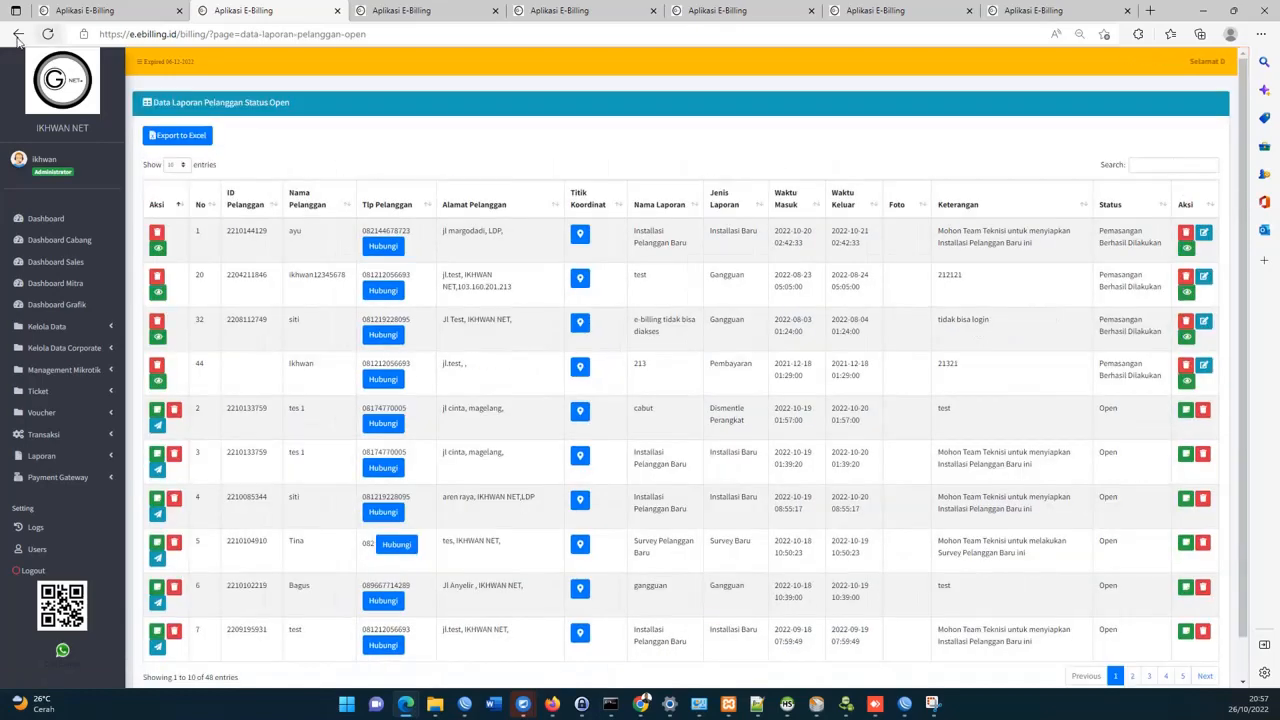
left_click(18, 34)
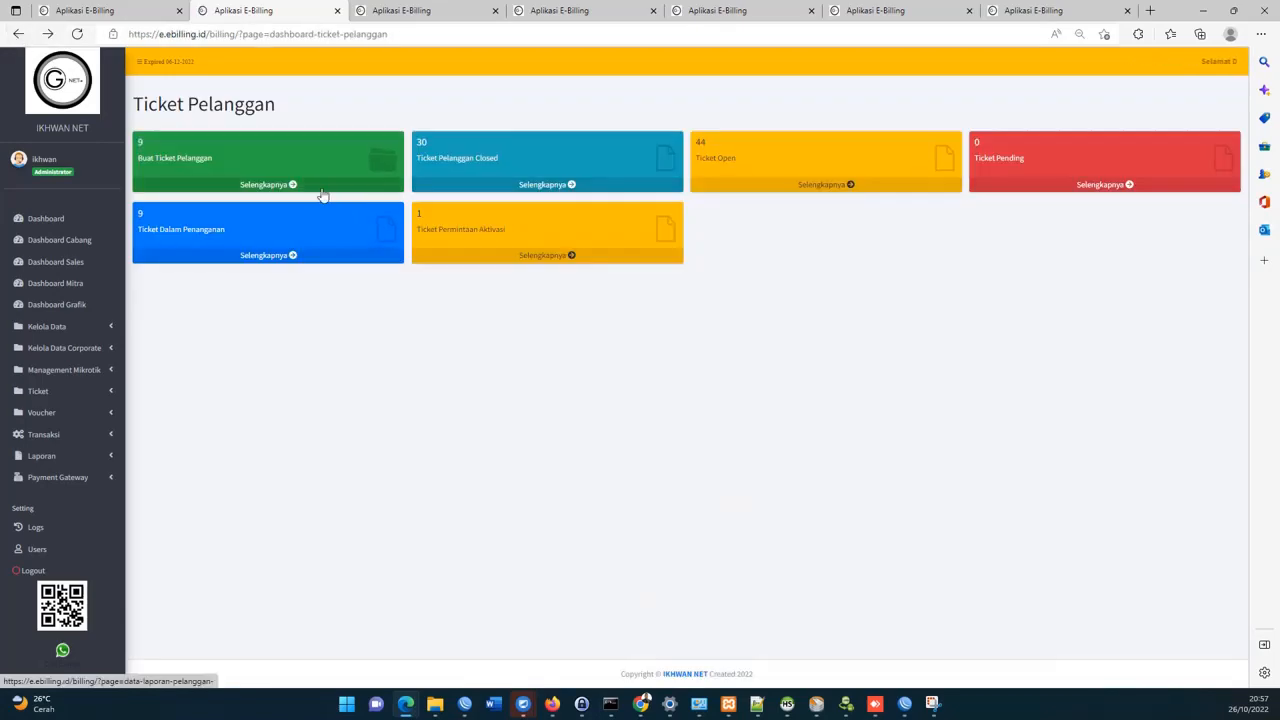
Start a new customer ticket for the customer on the Iprime Brajan 20 Mbps plan with the report type Gangguan / Komplain.
left_click(209, 188)
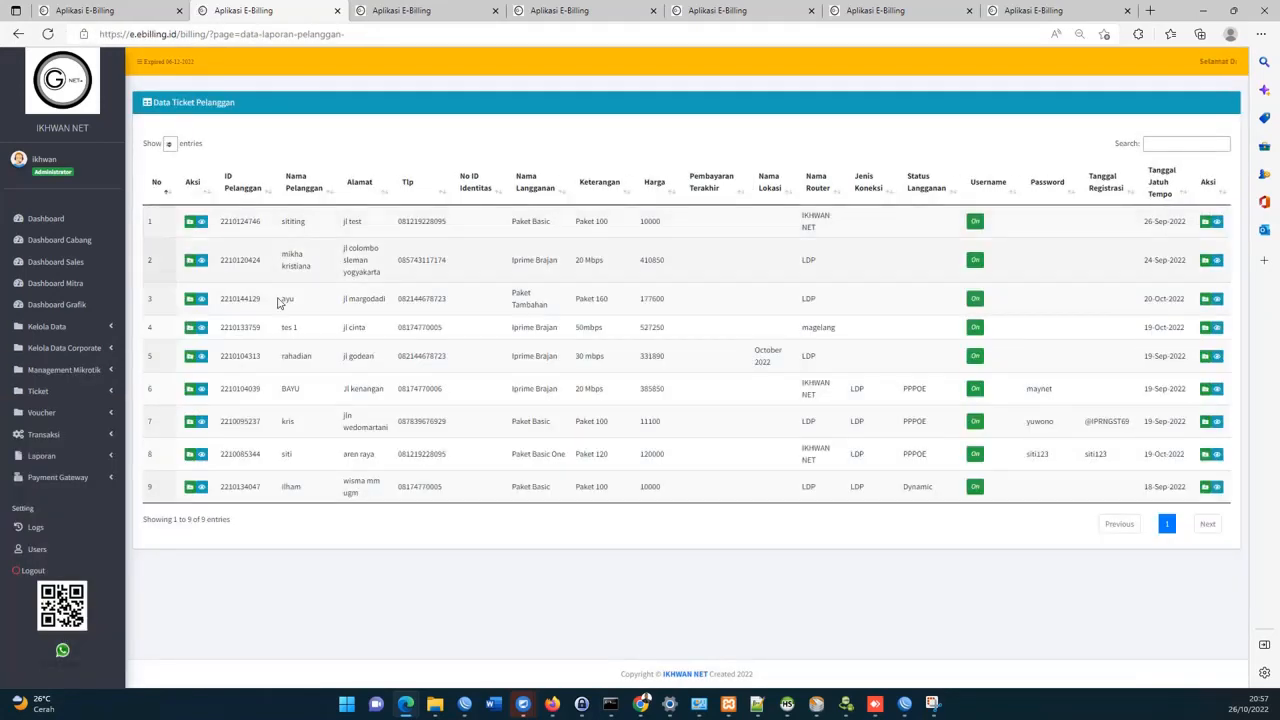
left_click(190, 262)
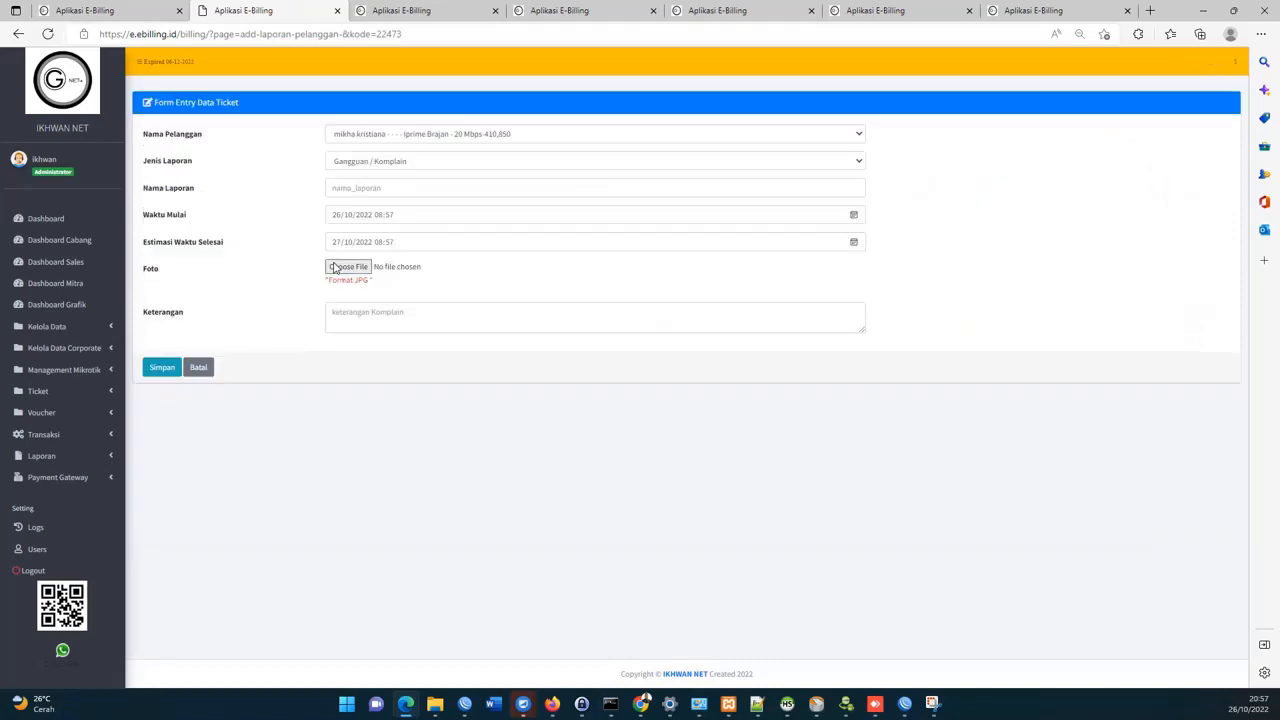
left_click(377, 194)
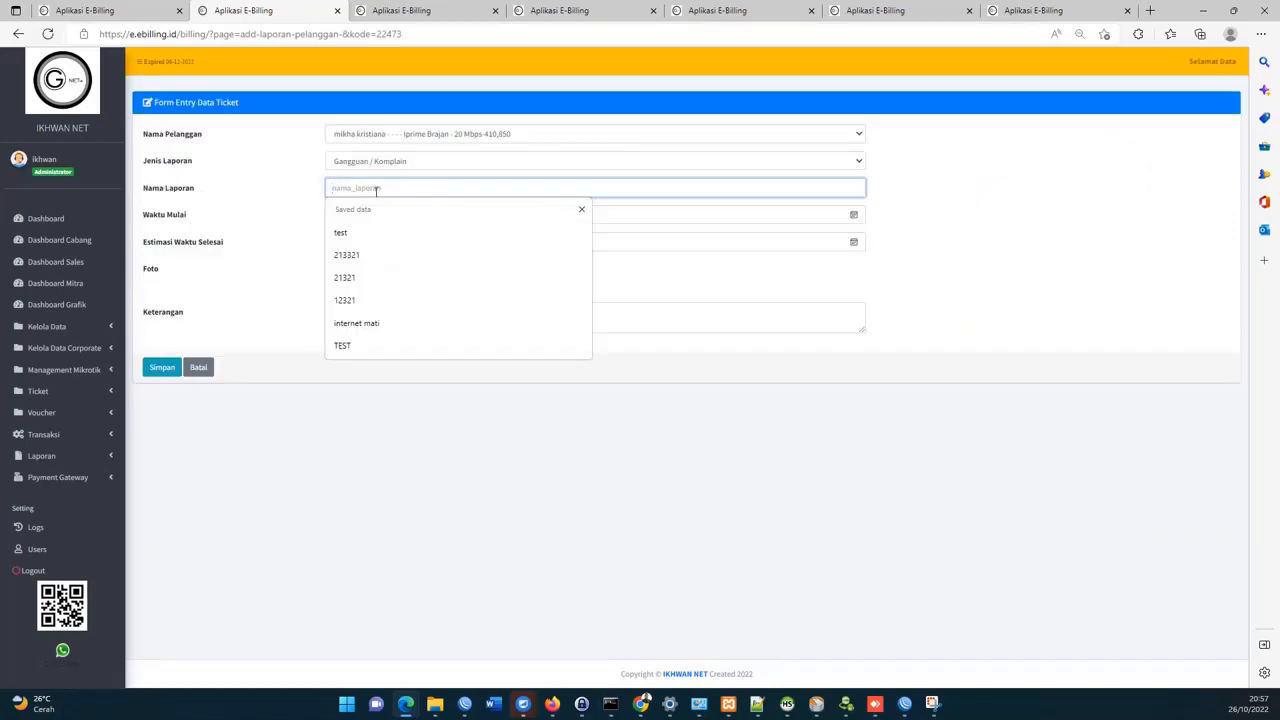
left_click(449, 160)
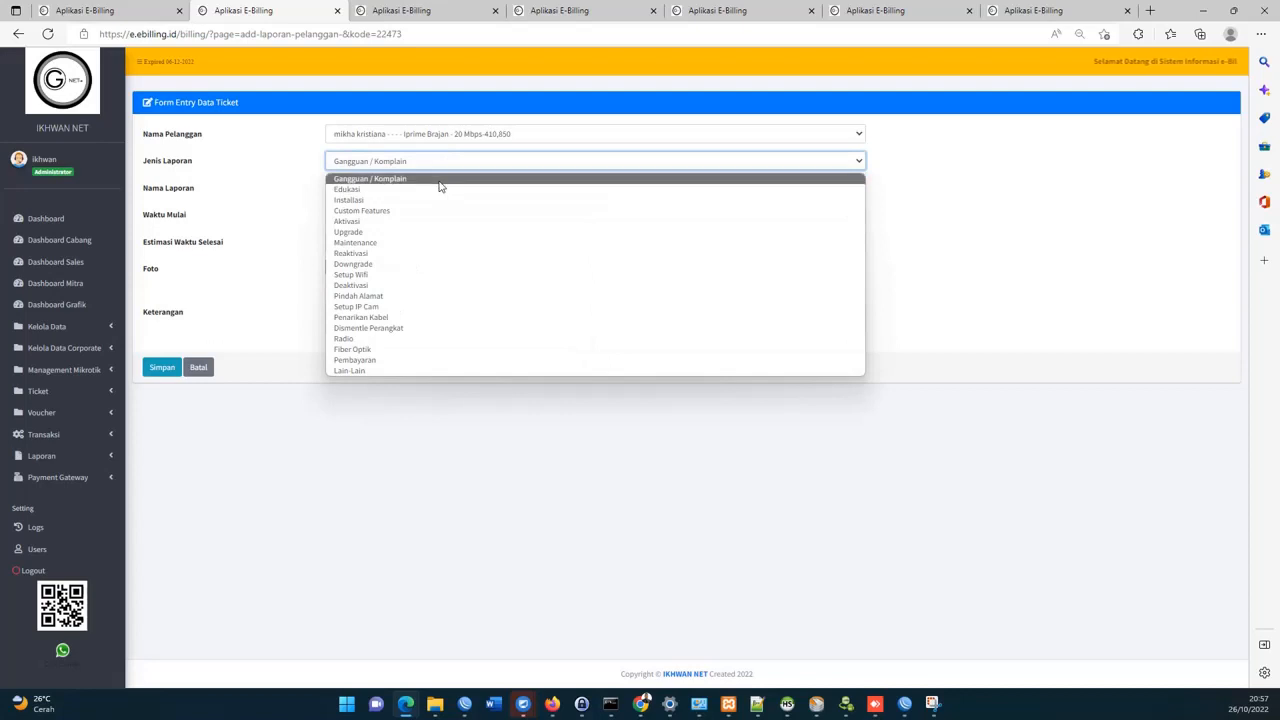
left_click(439, 184)
Name the report "Internet sering mati", enter the description "team teknisi mohon agar melakukan pengecekan" and save the ticket.
left_click(400, 187)
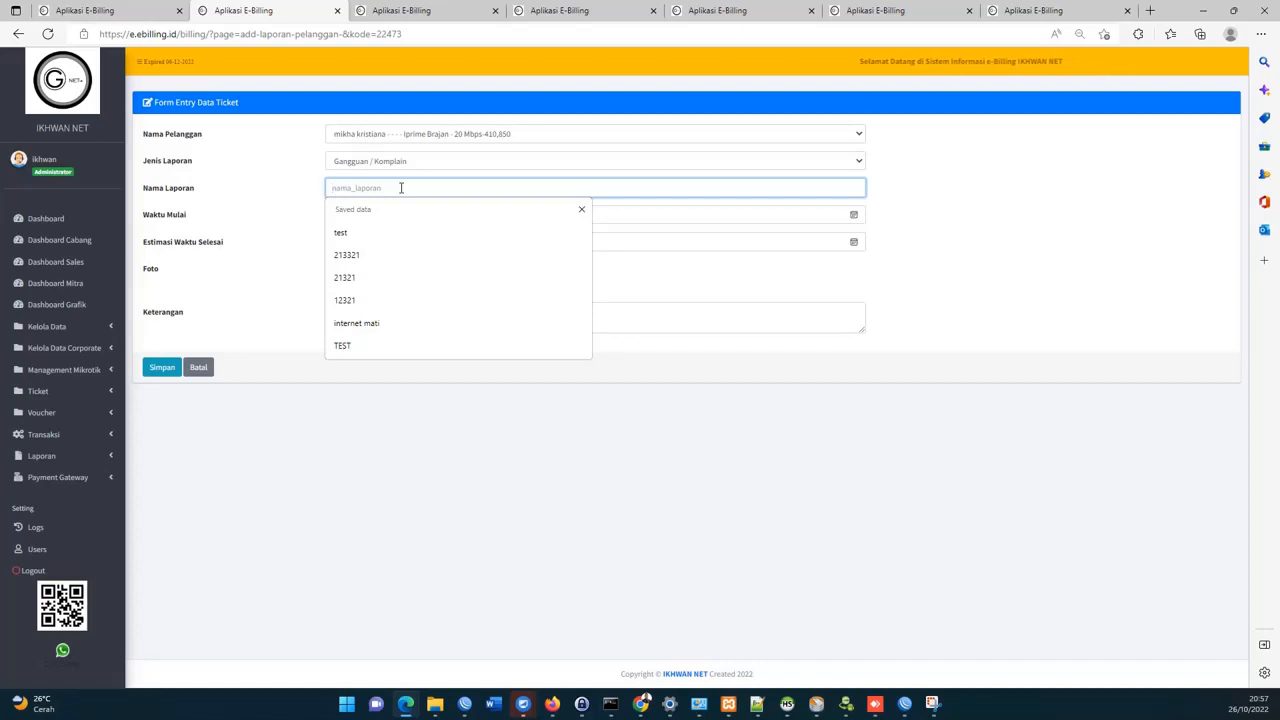
type("internet")
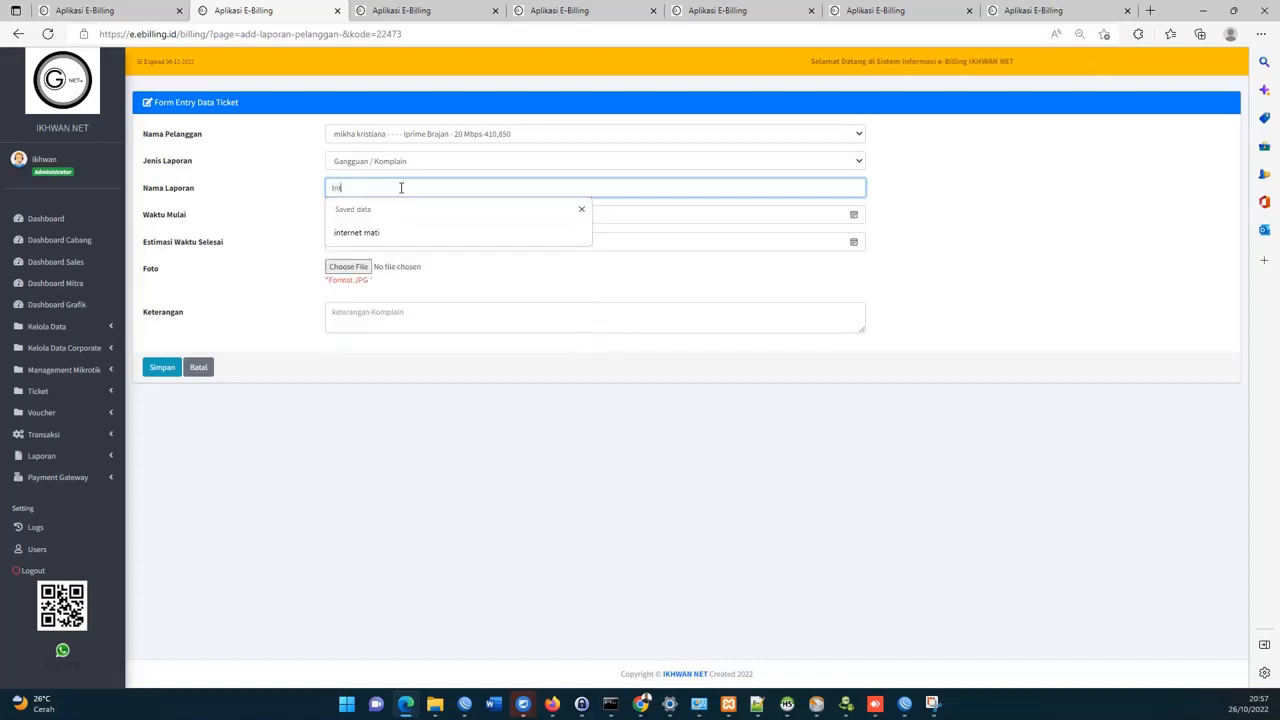
type(" sering mati")
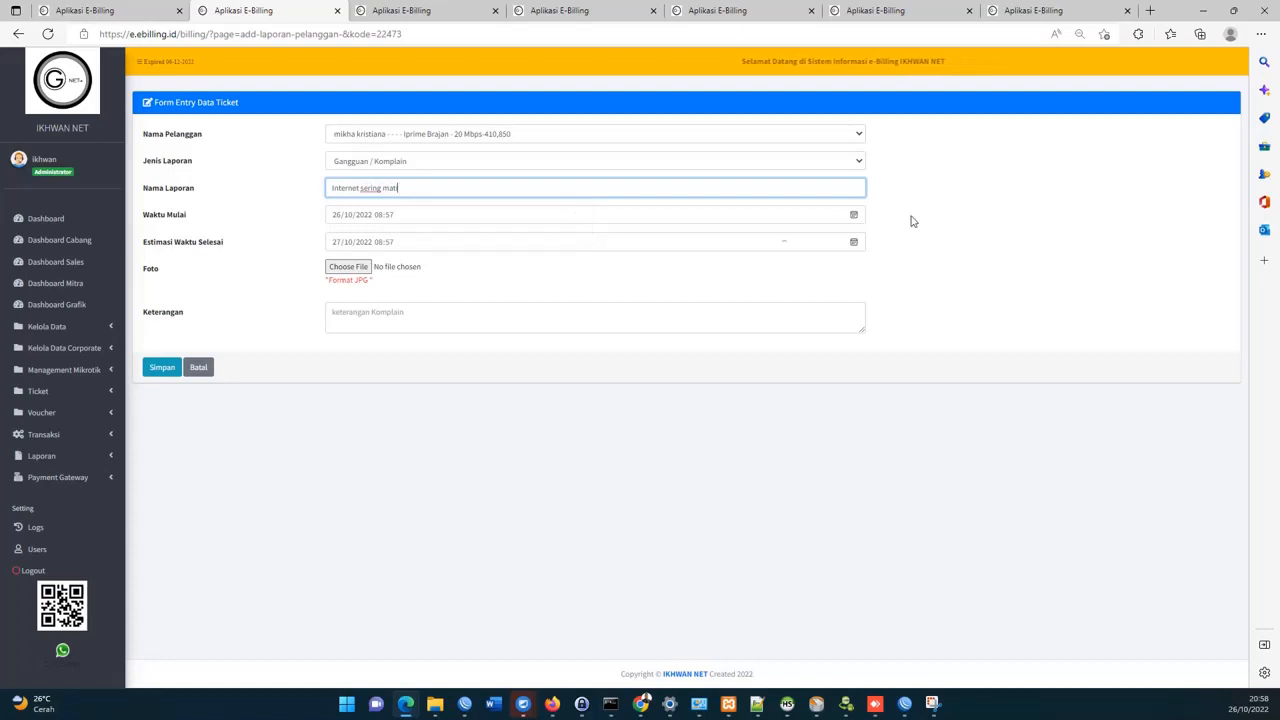
left_click(689, 306)
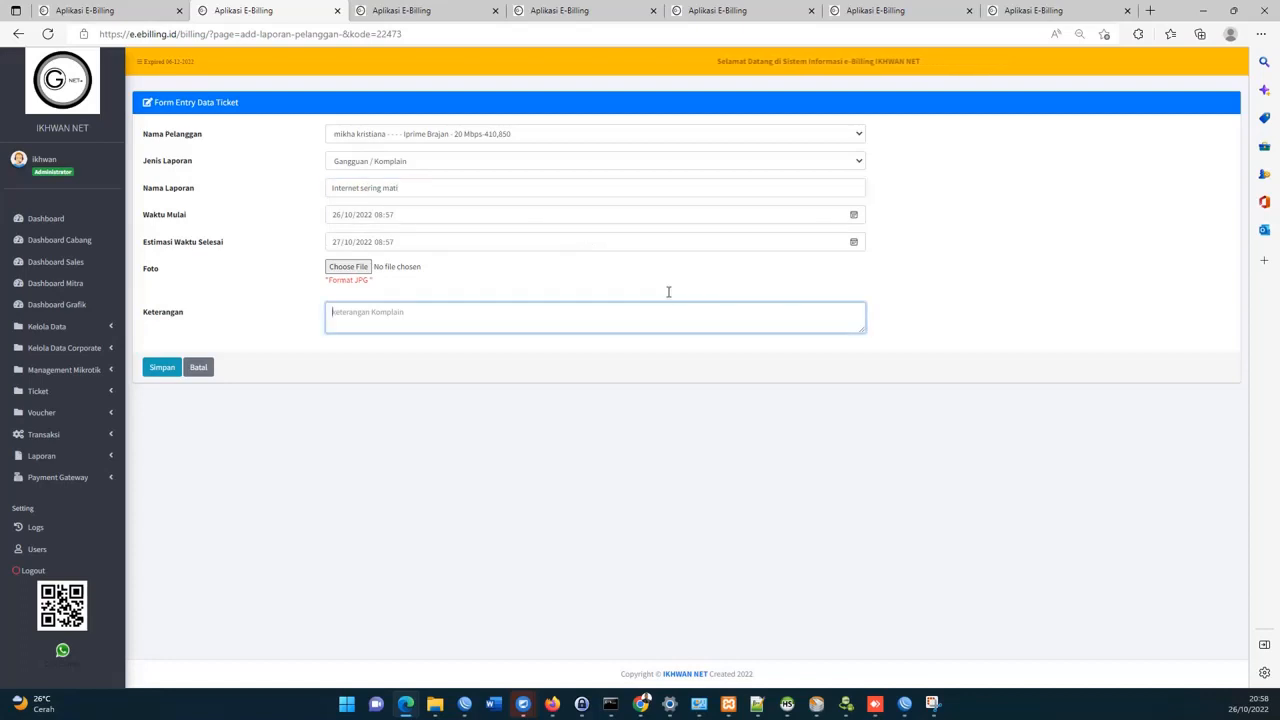
type("team t")
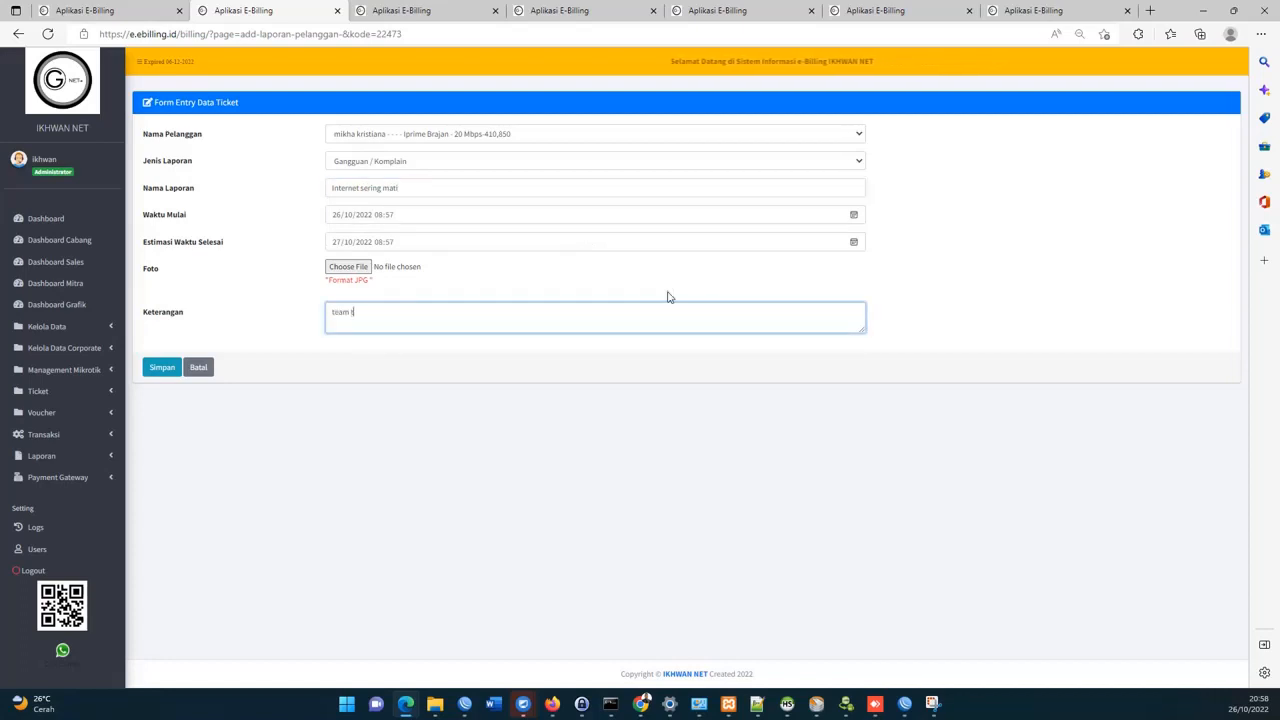
type("eknisi mohon ")
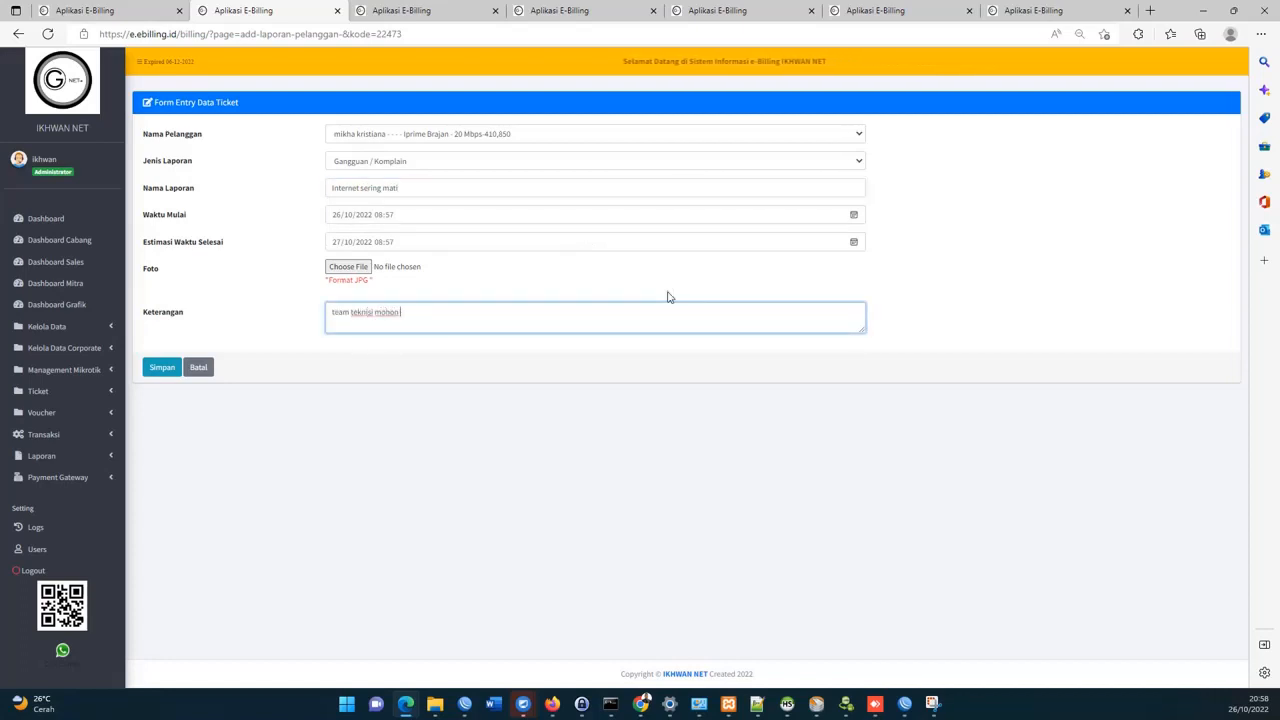
type("agar melakukan pengecekan")
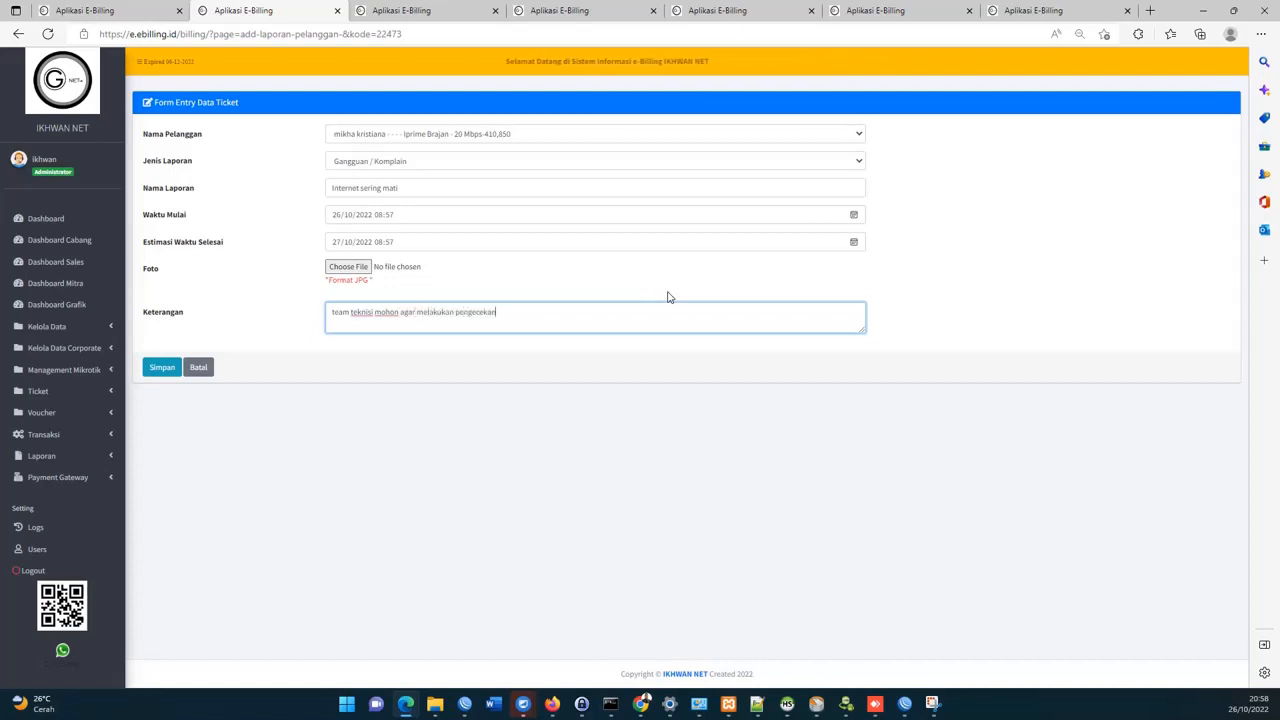
left_click(162, 368)
left_click(624, 420)
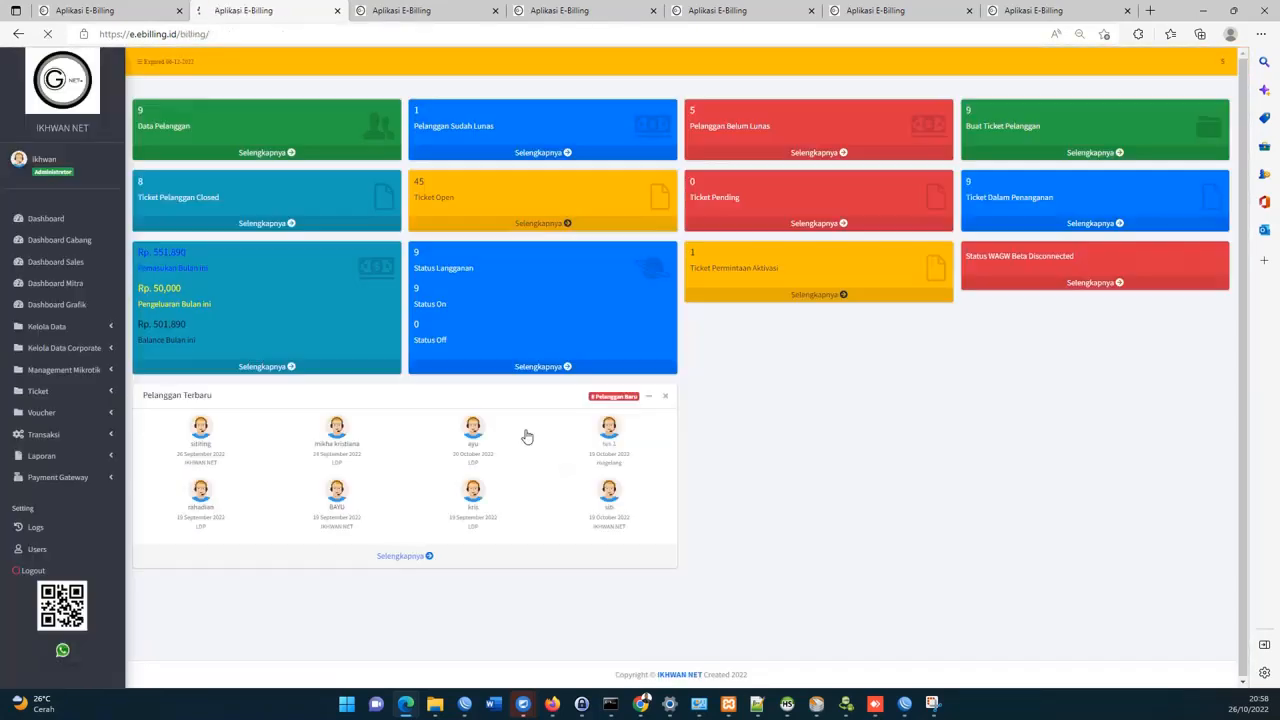
Open Input Pengembalian Inventaris from the Data Inventaris Perangkat dashboard.
left_click(105, 330)
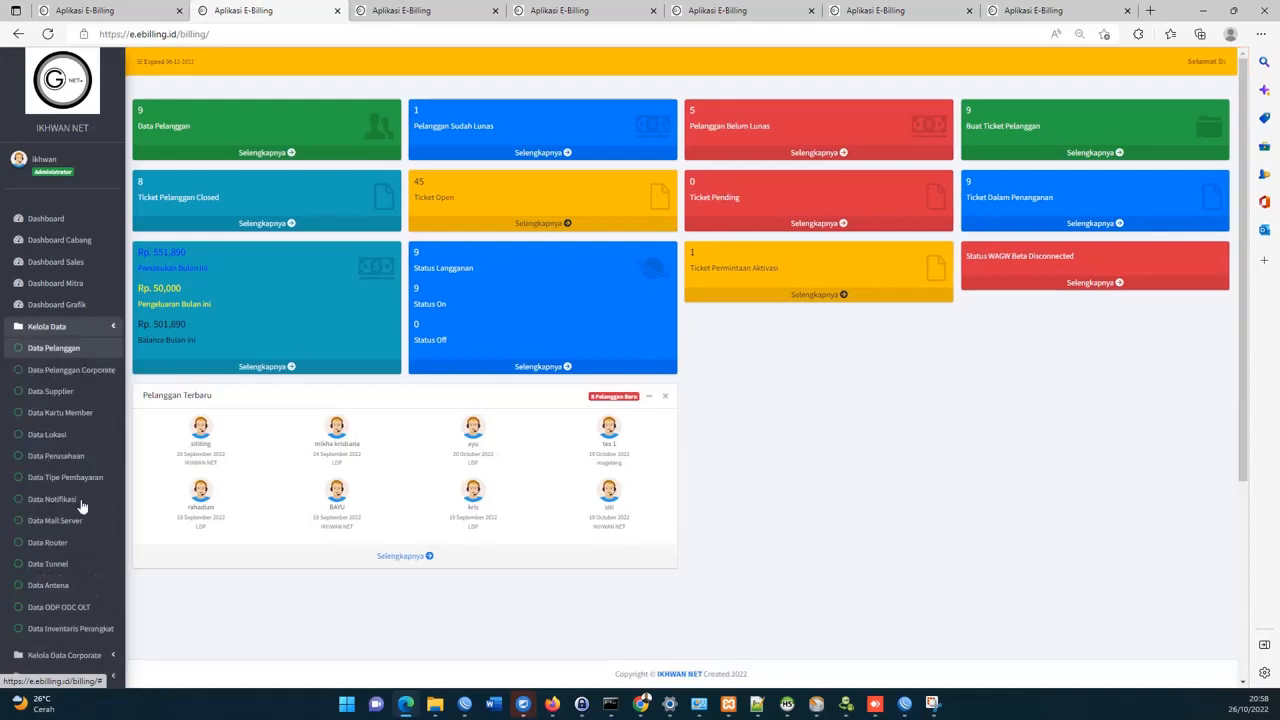
scroll(85, 615, "down", 1)
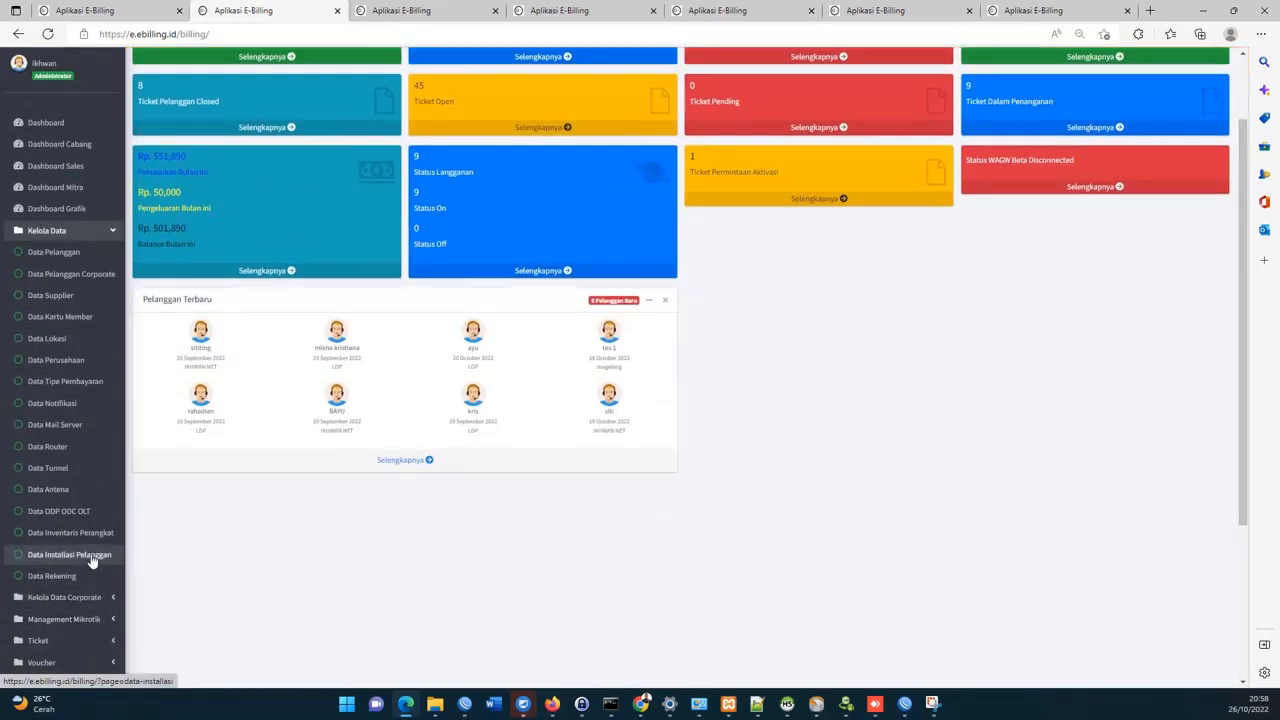
left_click(88, 533)
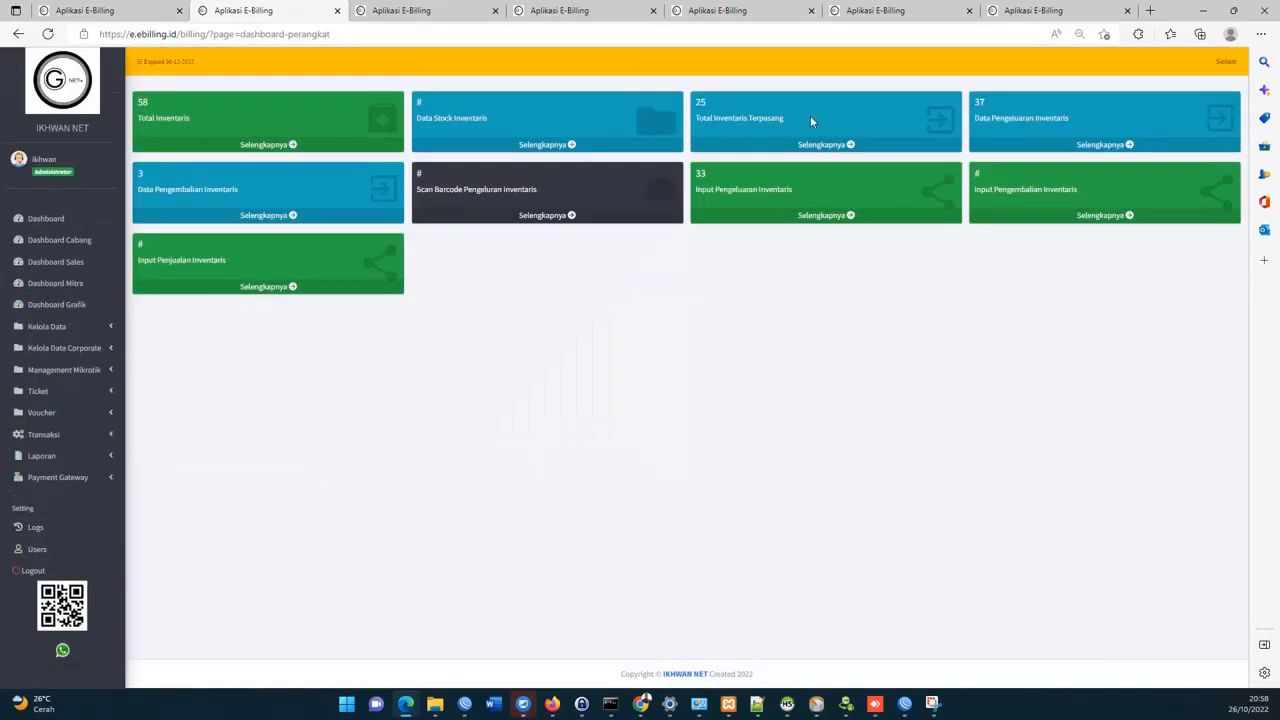
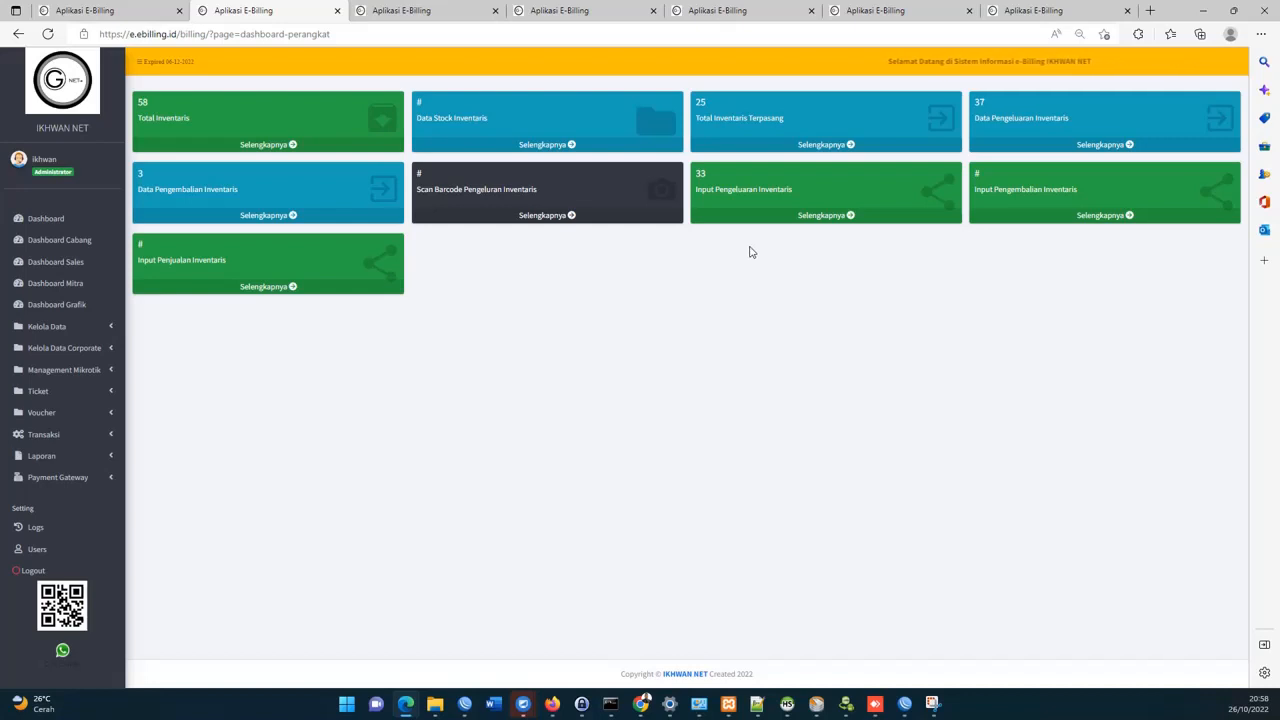
left_click(1010, 220)
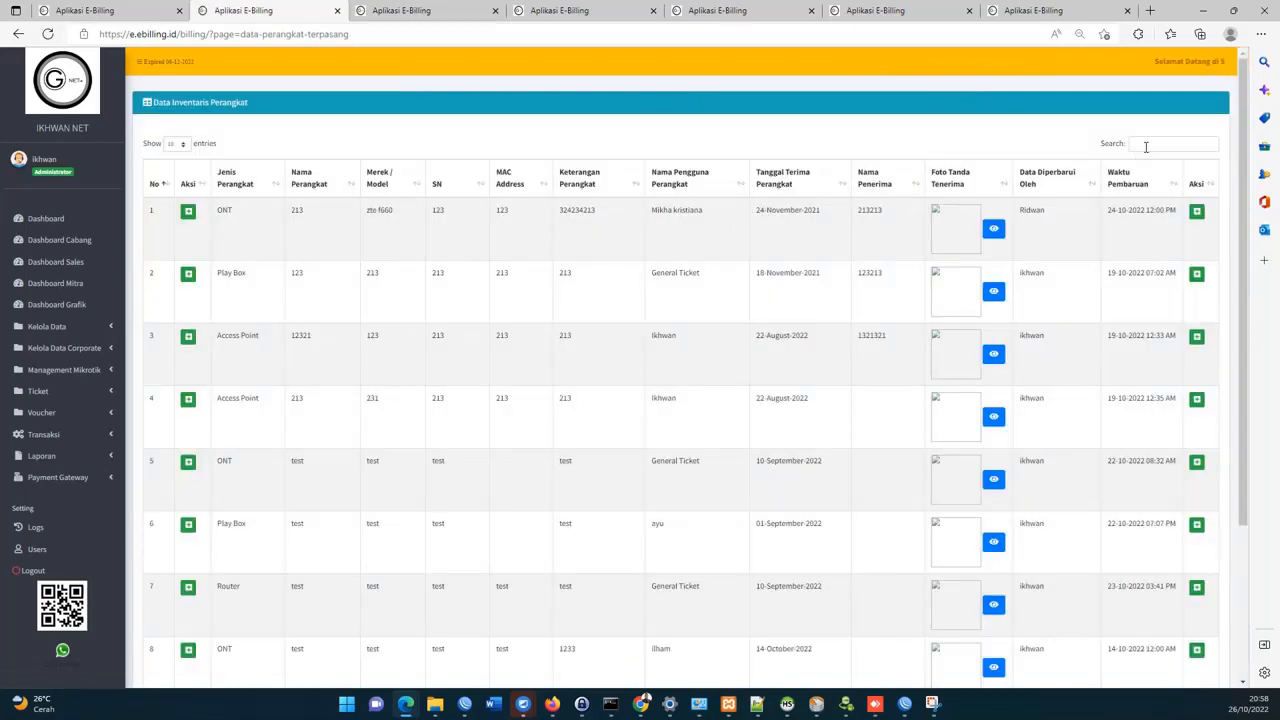
Search the installed devices by the customer's name and locate the customer's TP-Link 320 ONT.
left_click(1146, 146)
type("m")
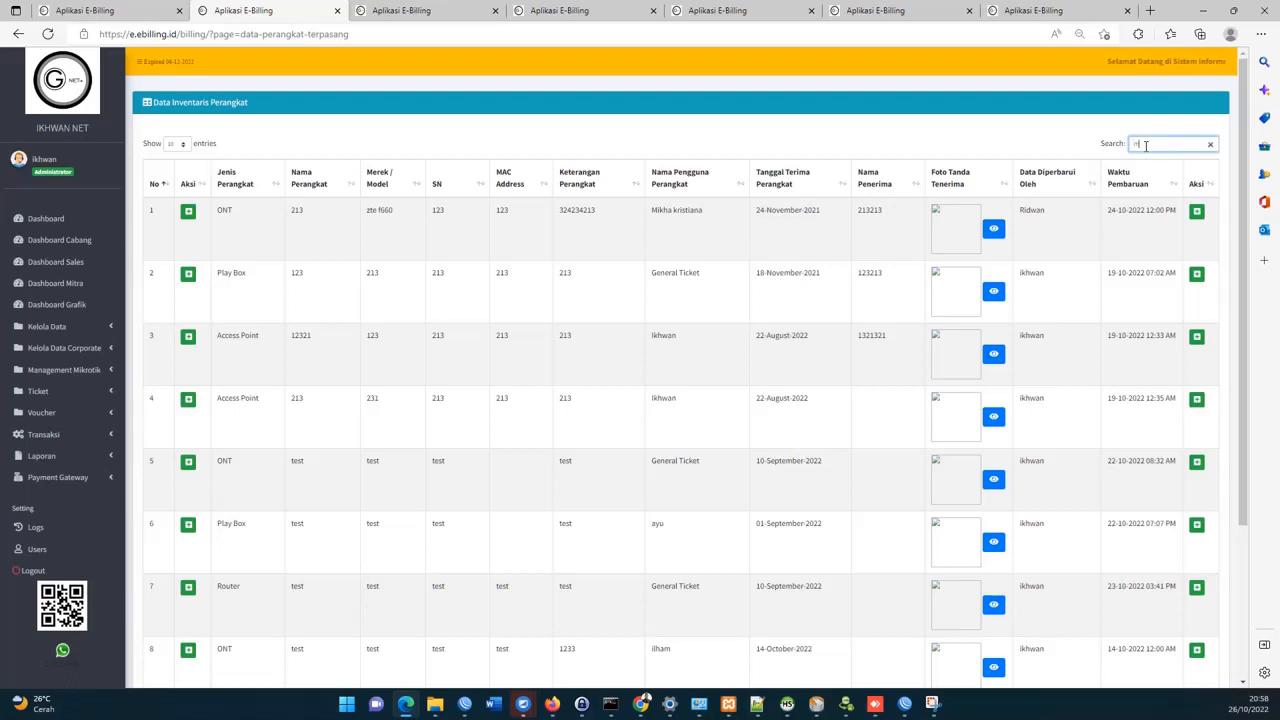
type("i")
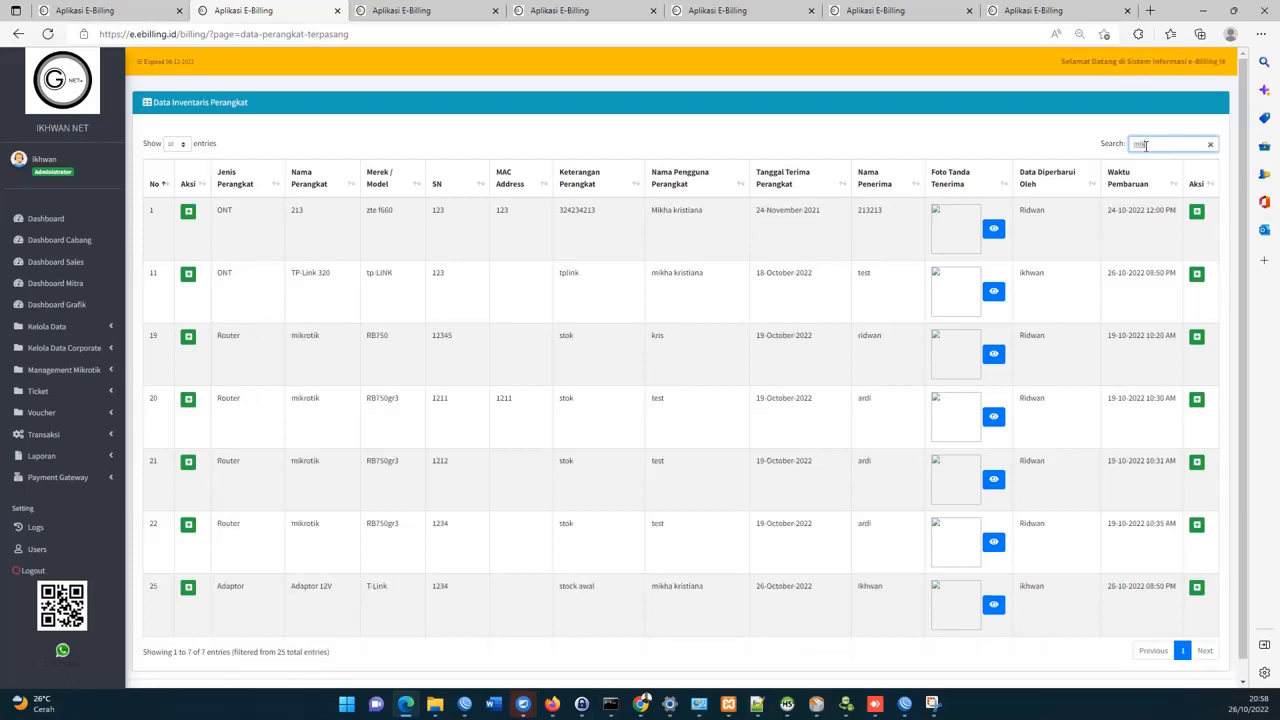
type("kh")
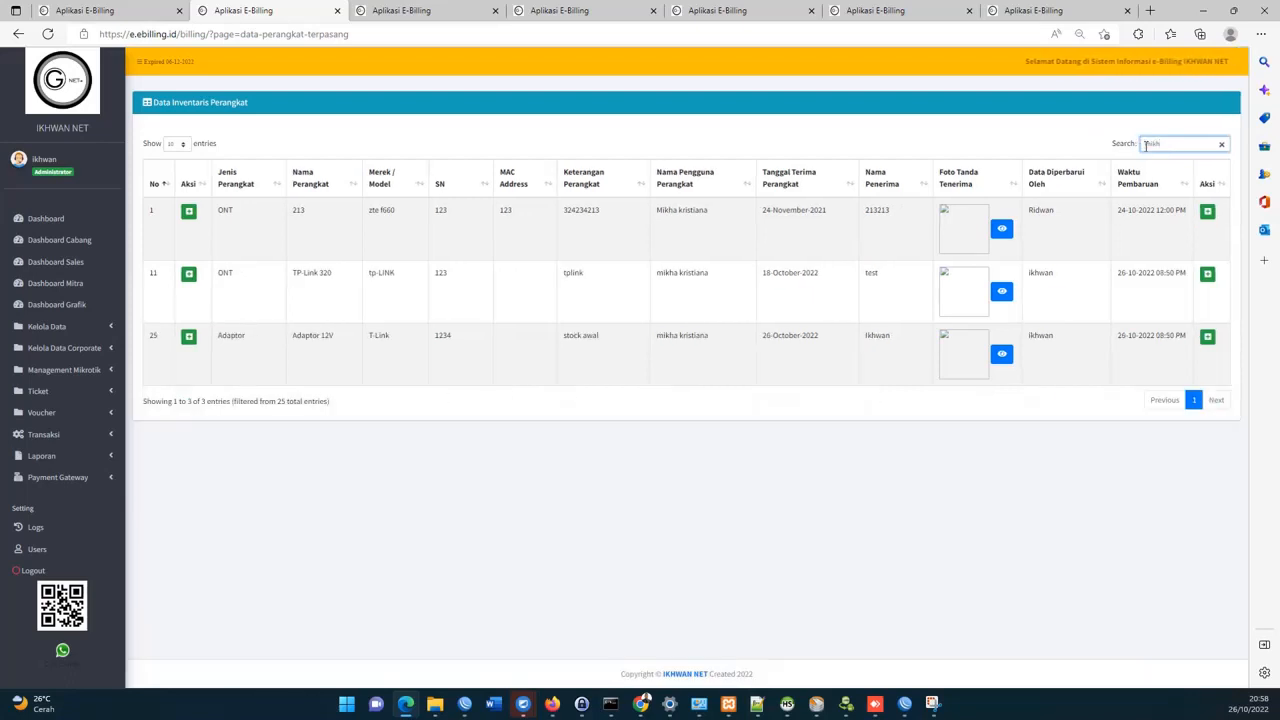
double_click(687, 272)
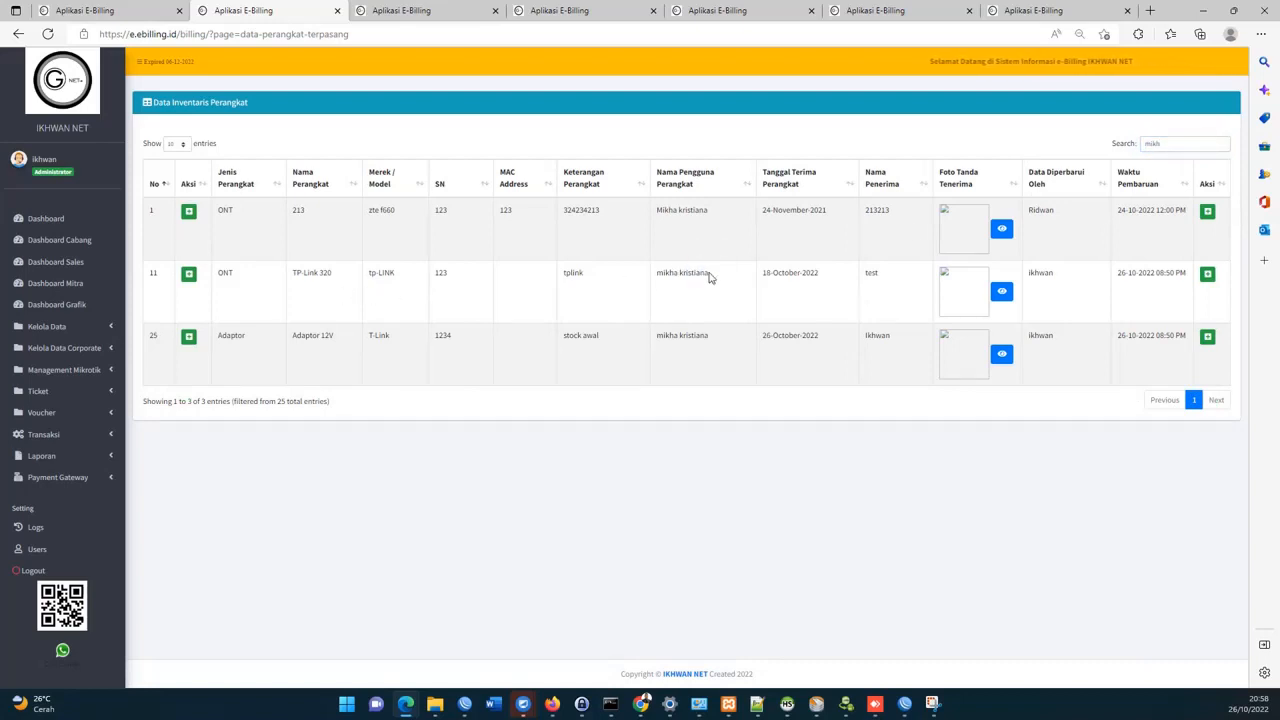
left_click_drag(710, 279, 663, 282)
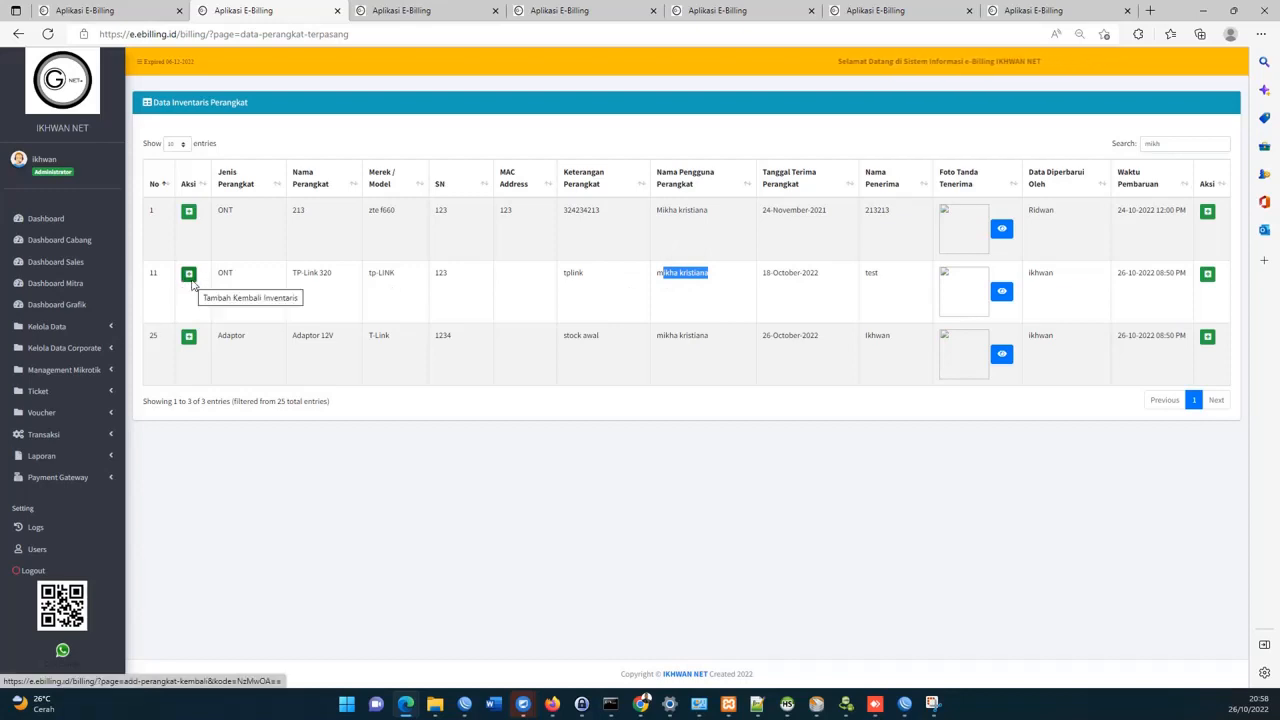
Start a return of the customer's TP-Link 320 ONT with quantity 1, referencing the Ticket Pelanggan "Internet sering mati".
left_click(191, 283)
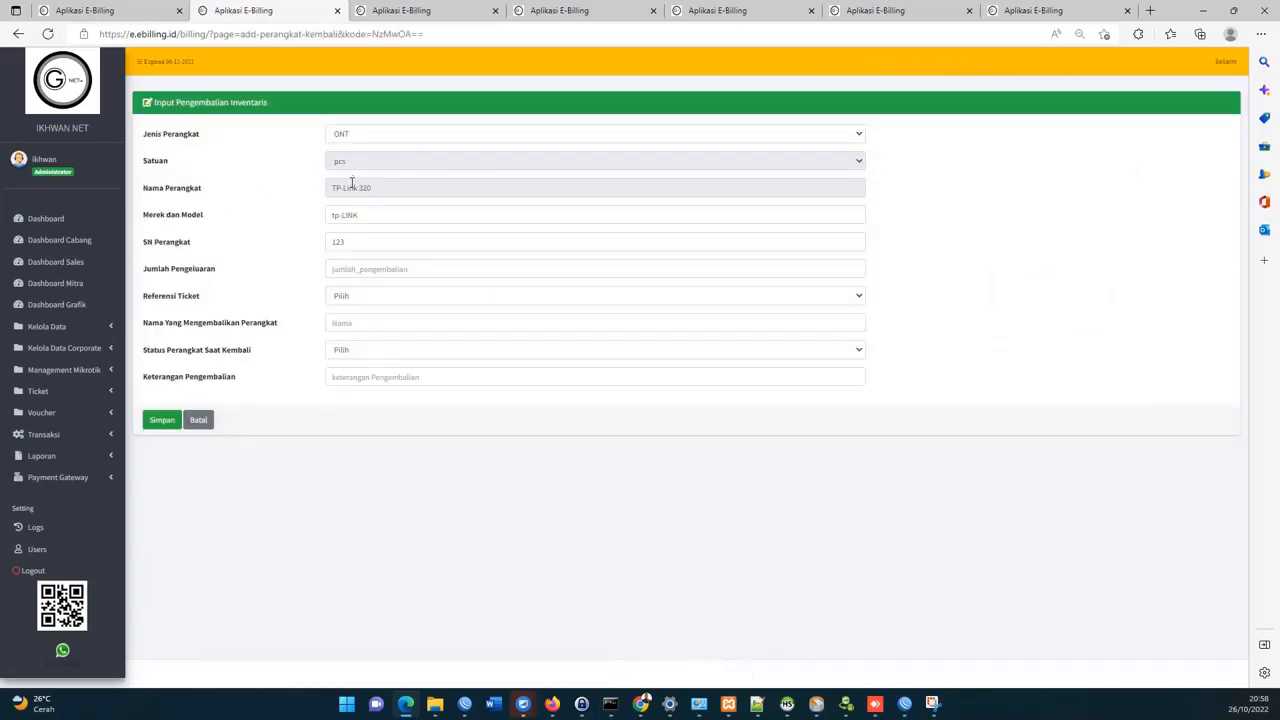
left_click(363, 269)
type("1")
left_click(366, 297)
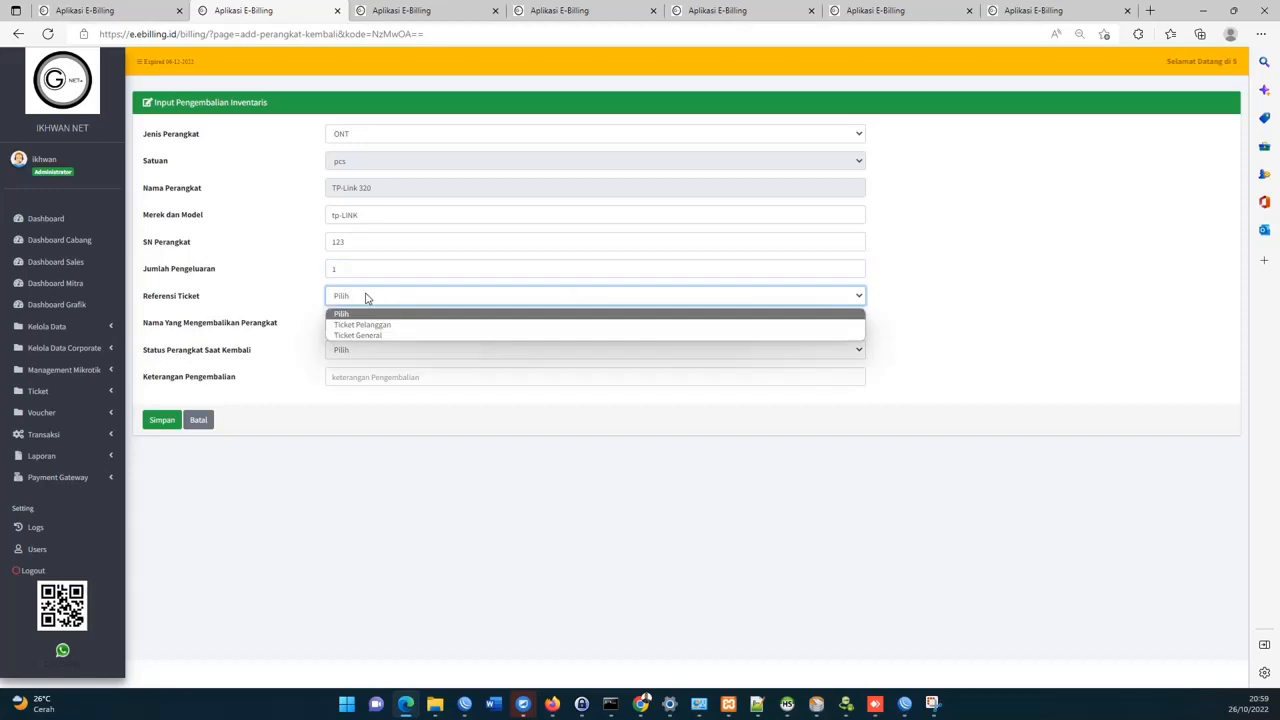
left_click(360, 325)
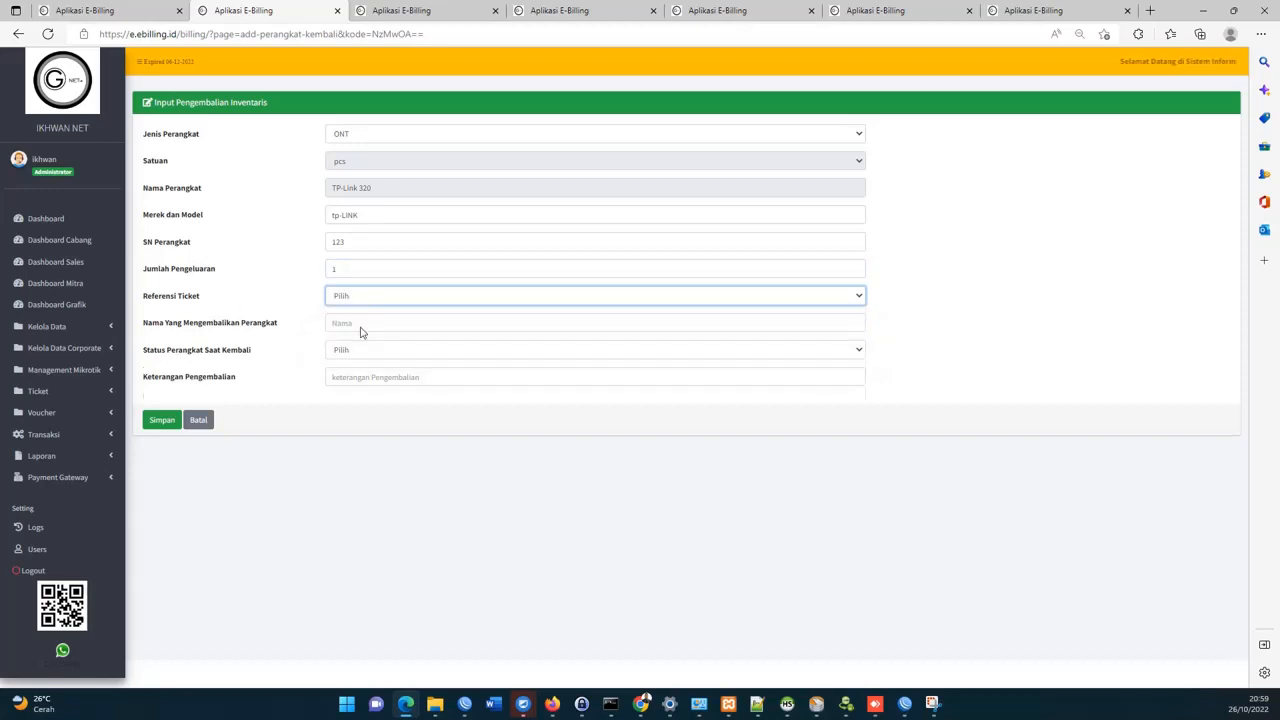
left_click(364, 318)
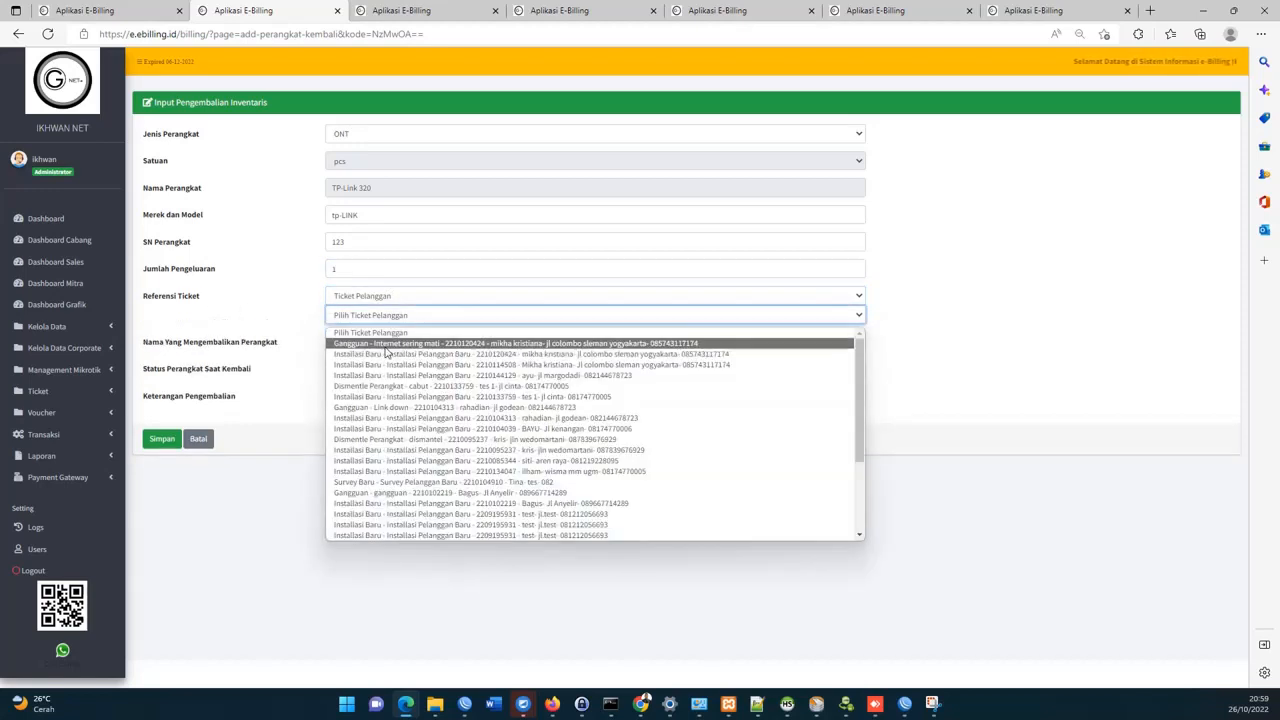
left_click(385, 343)
Enter "Teknisi A" as returner, status "Tidak bagus,rusak dan tidak bisa digunakan" and note "perangkat rusak", and save the return.
left_click(385, 343)
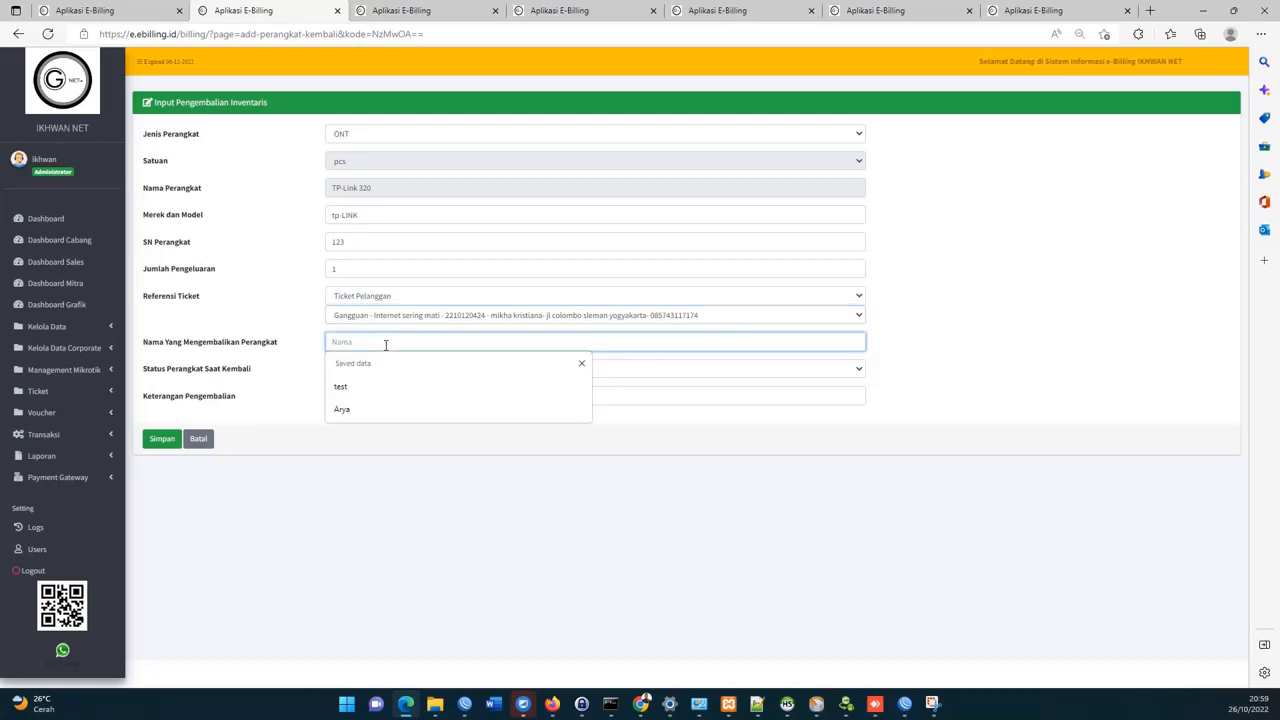
type("teknisi")
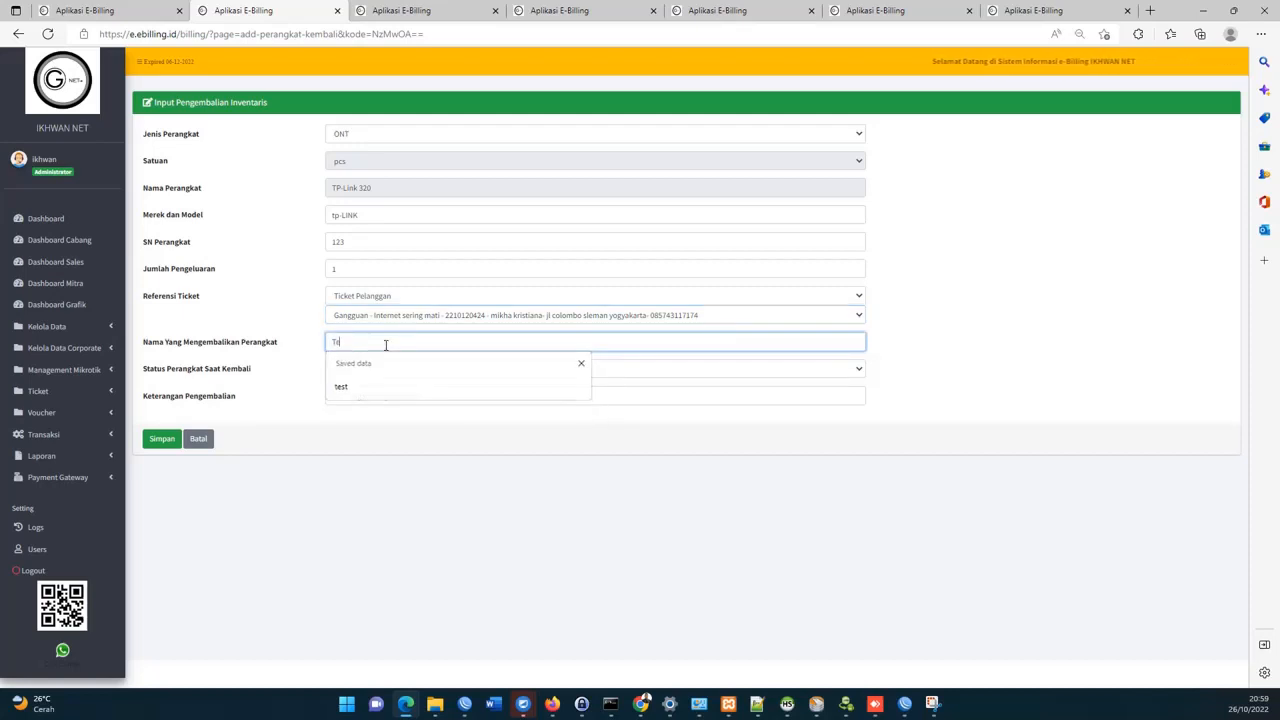
type(" A")
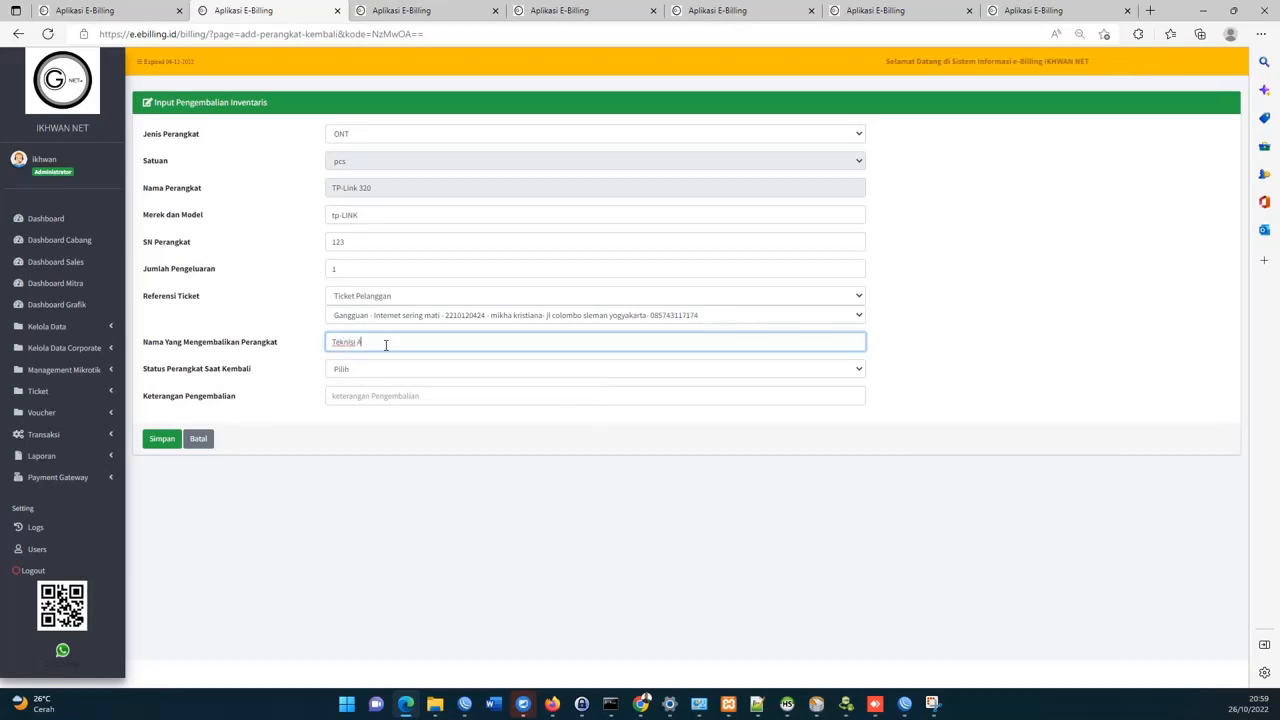
left_click(440, 369)
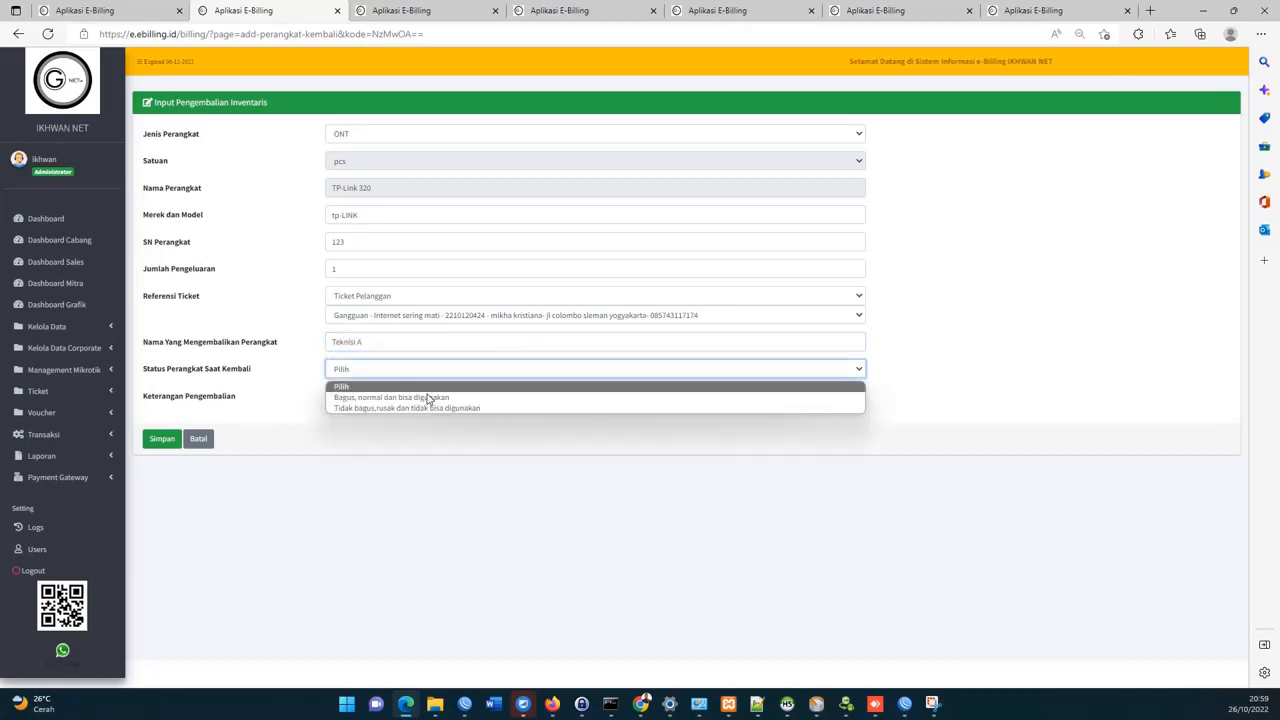
left_click(372, 408)
left_click(372, 396)
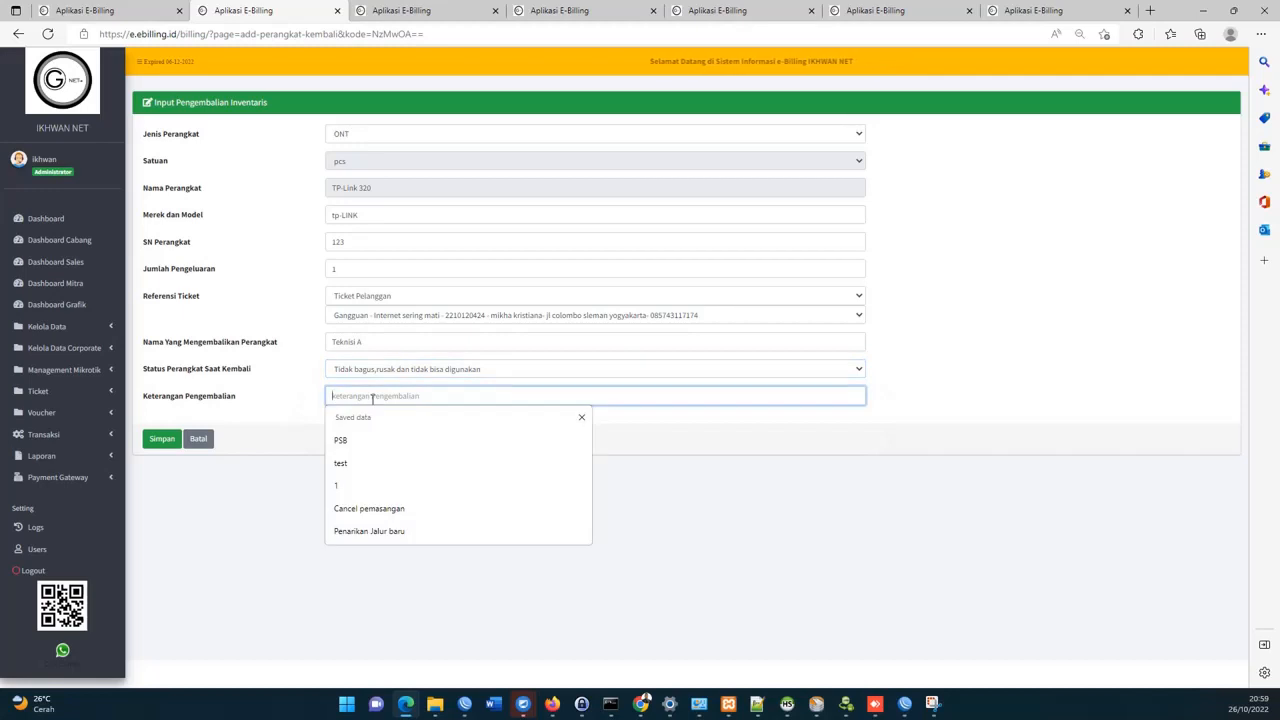
type("perangkat rusak")
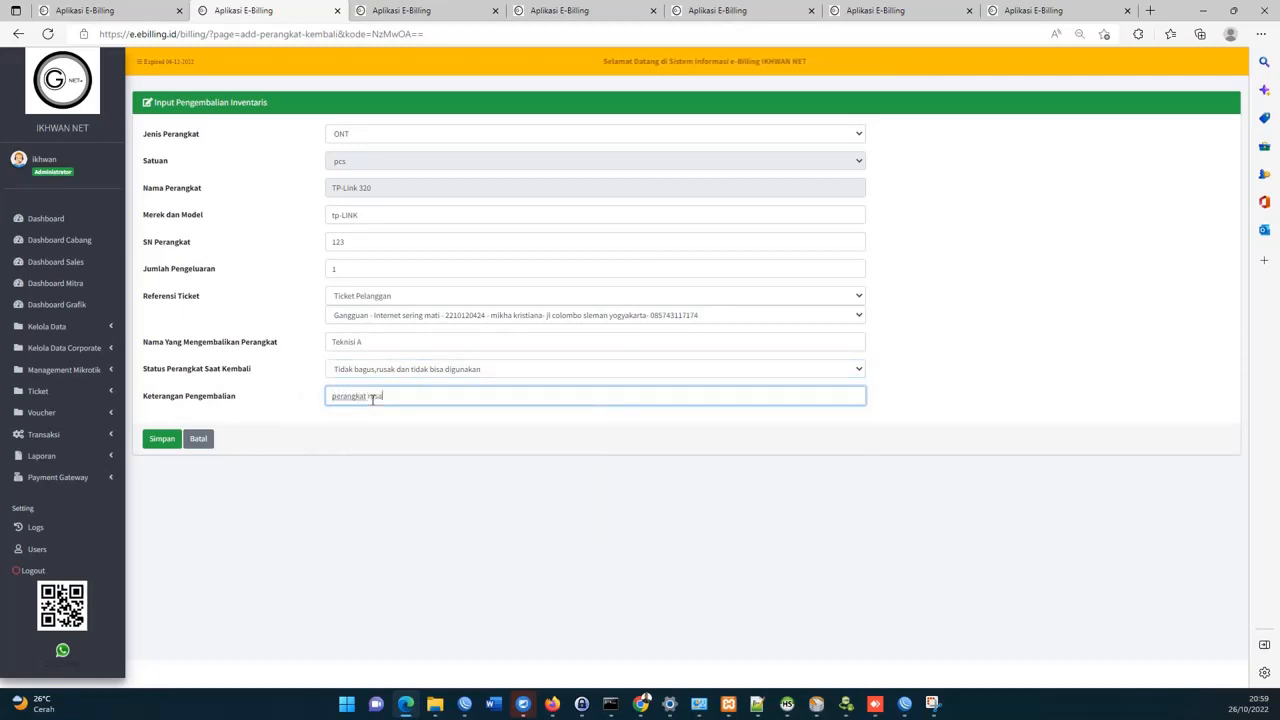
left_click(168, 443)
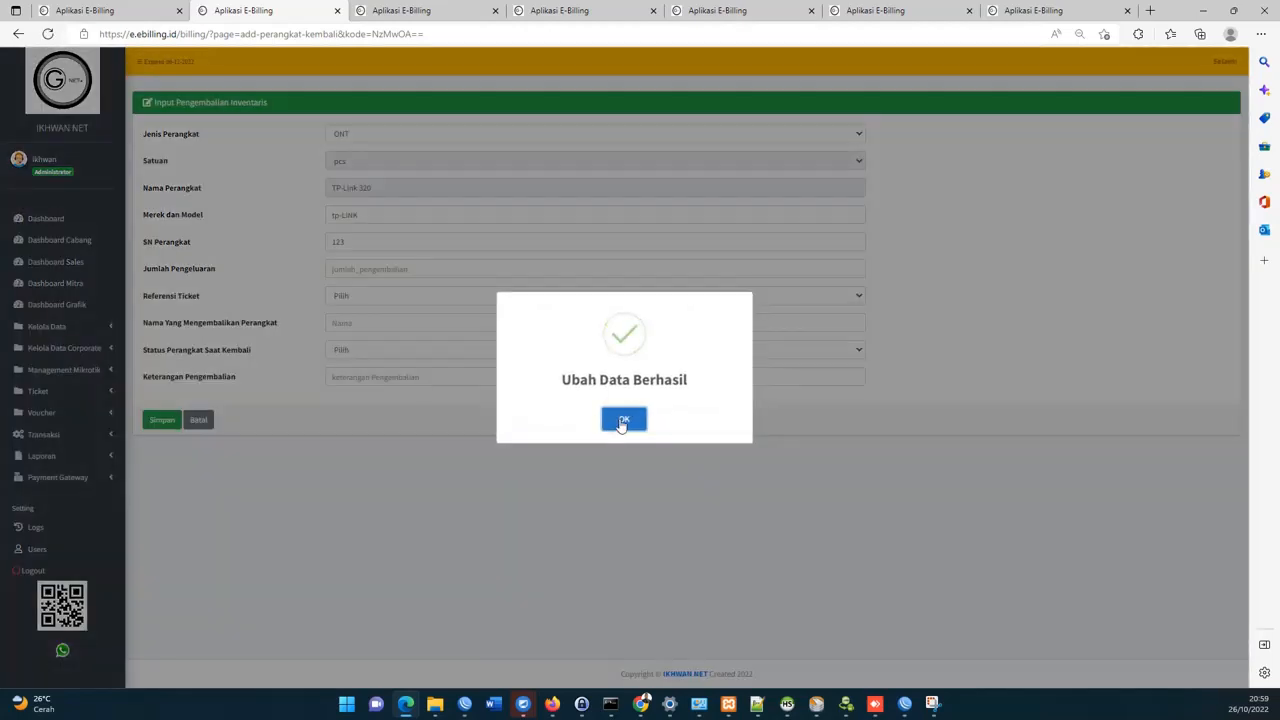
left_click(622, 422)
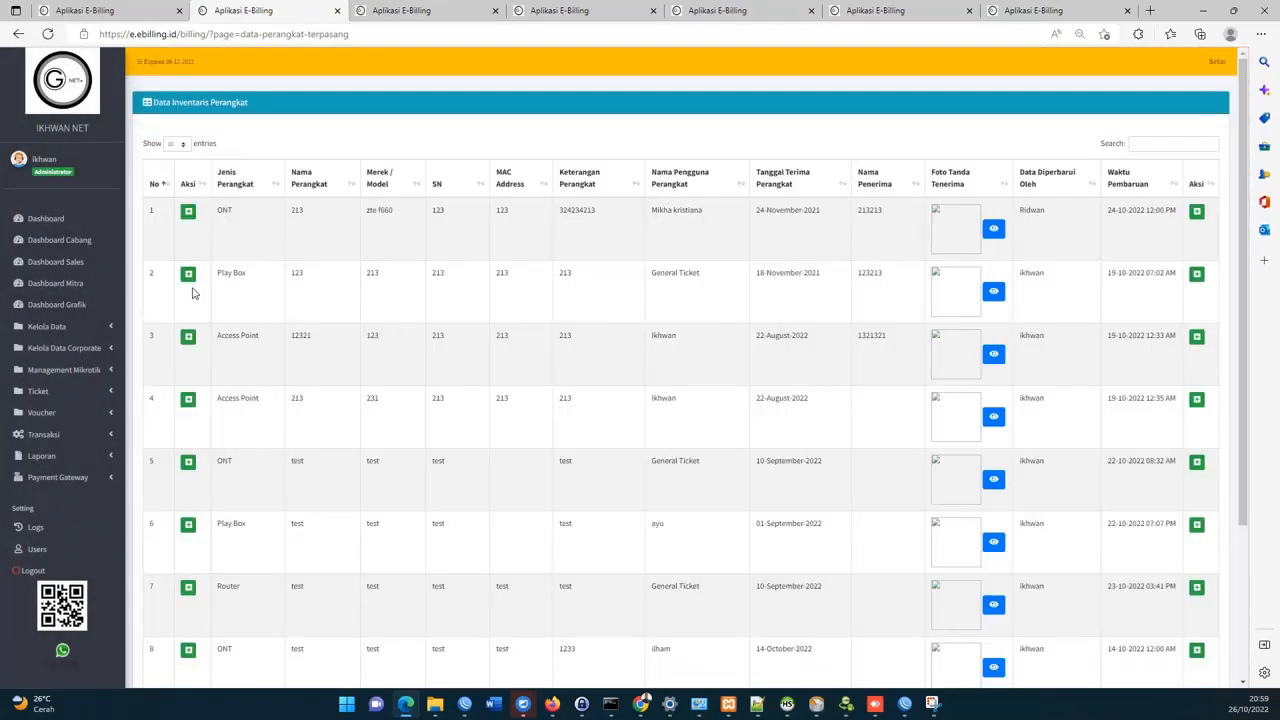
Open the Data Inventaris Perangkat dashboard in a separate browser tab and go to Data Stock Inventaris.
left_click(100, 328)
scroll(88, 680, "down", 1)
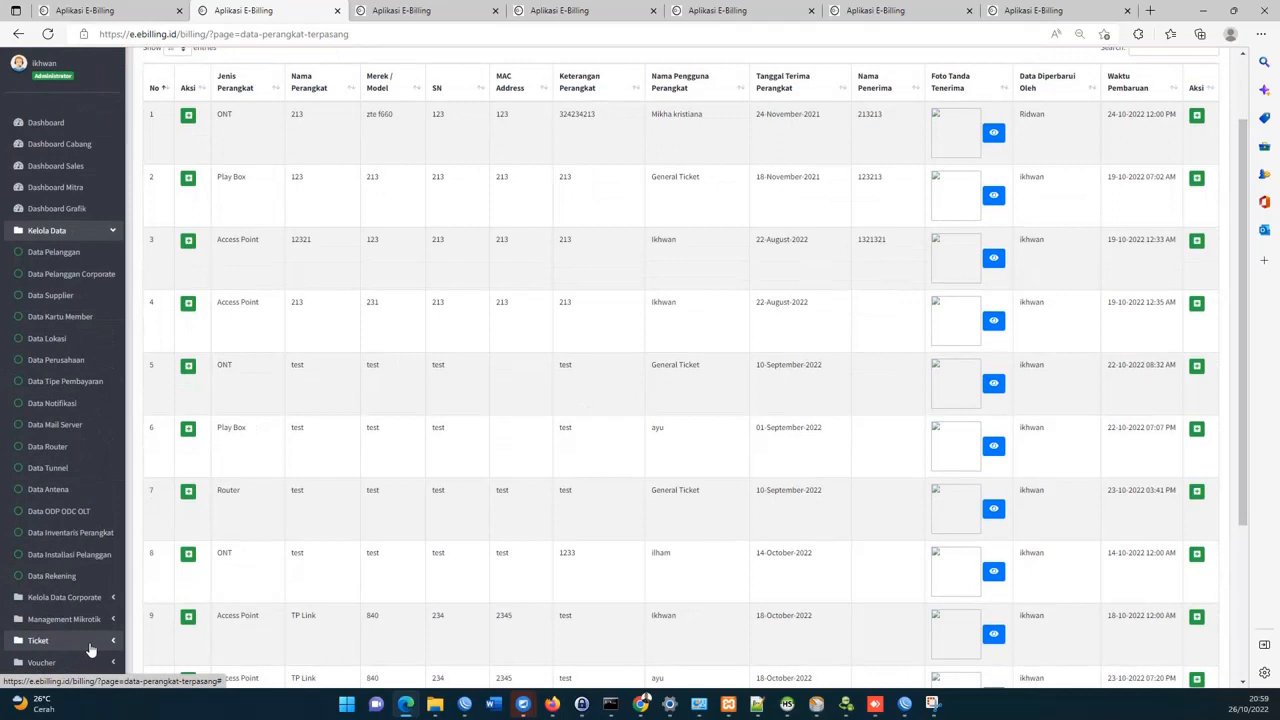
right_click(105, 533)
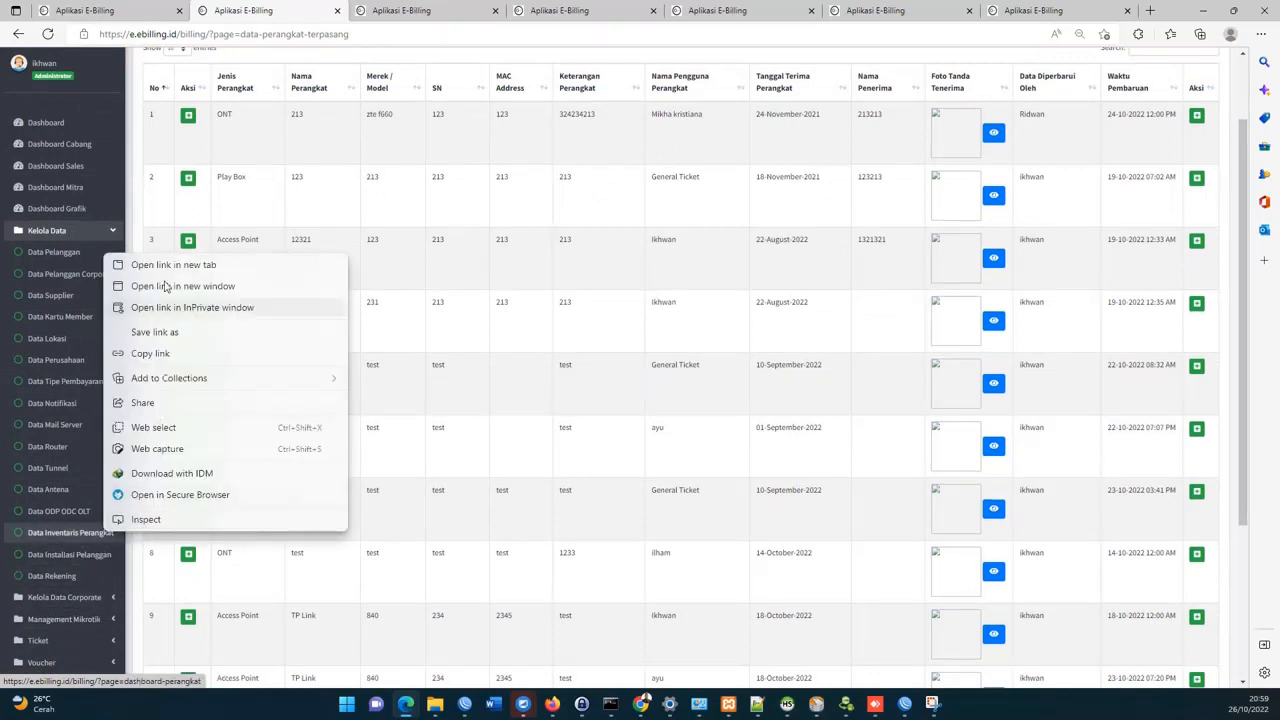
left_click(170, 268)
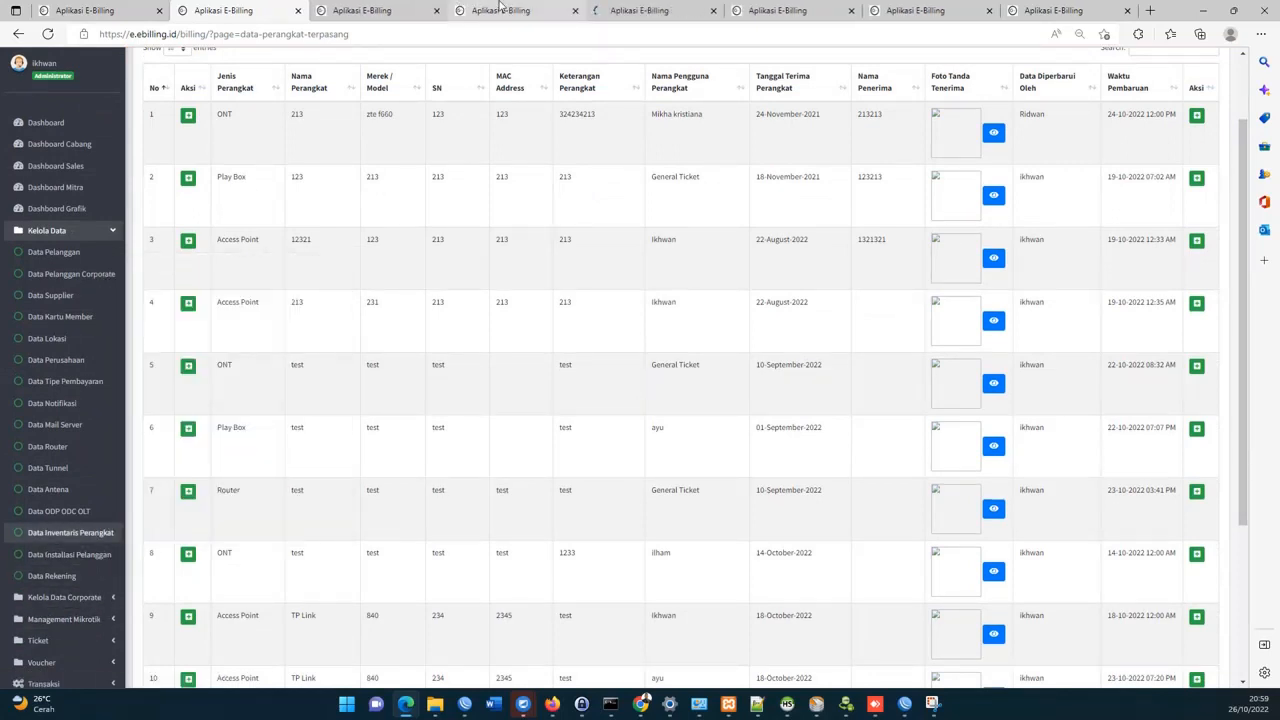
left_click(632, 9)
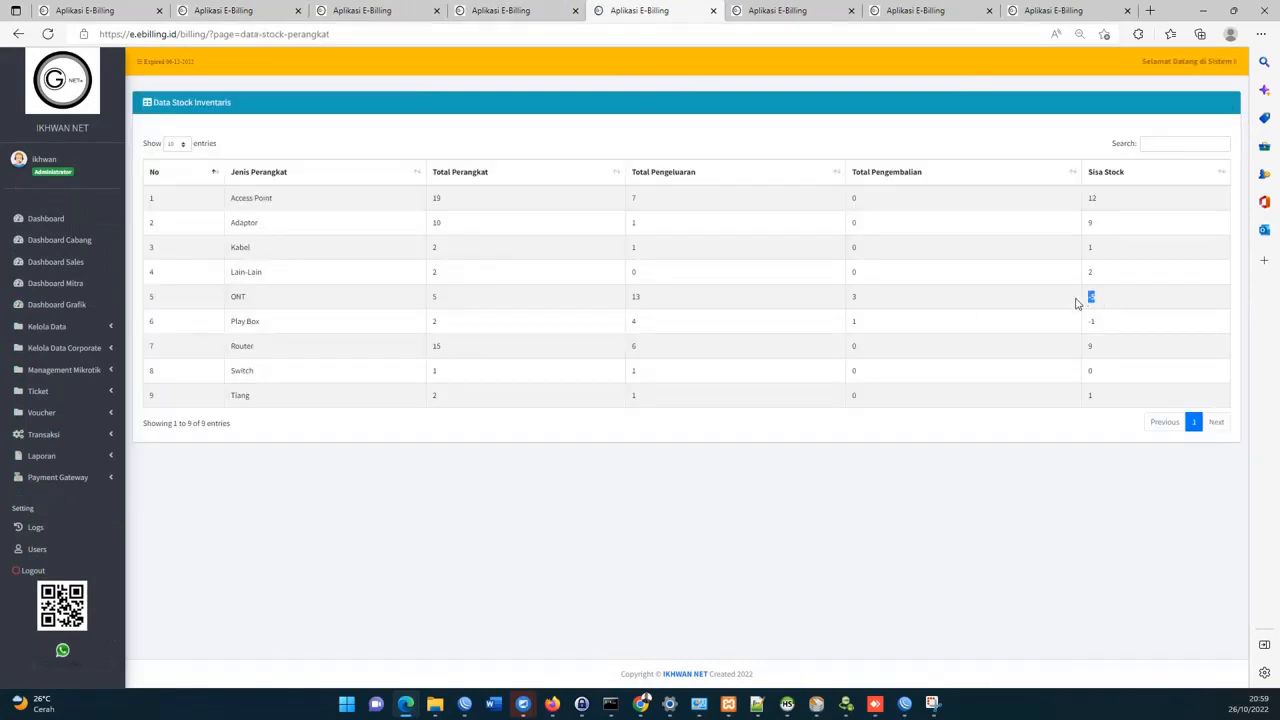
Examine the ONT row's total devices, issued, returned and remaining stock figures in Data Stock Inventaris.
left_click_drag(1076, 299, 370, 319)
left_click_drag(673, 323, 1086, 297)
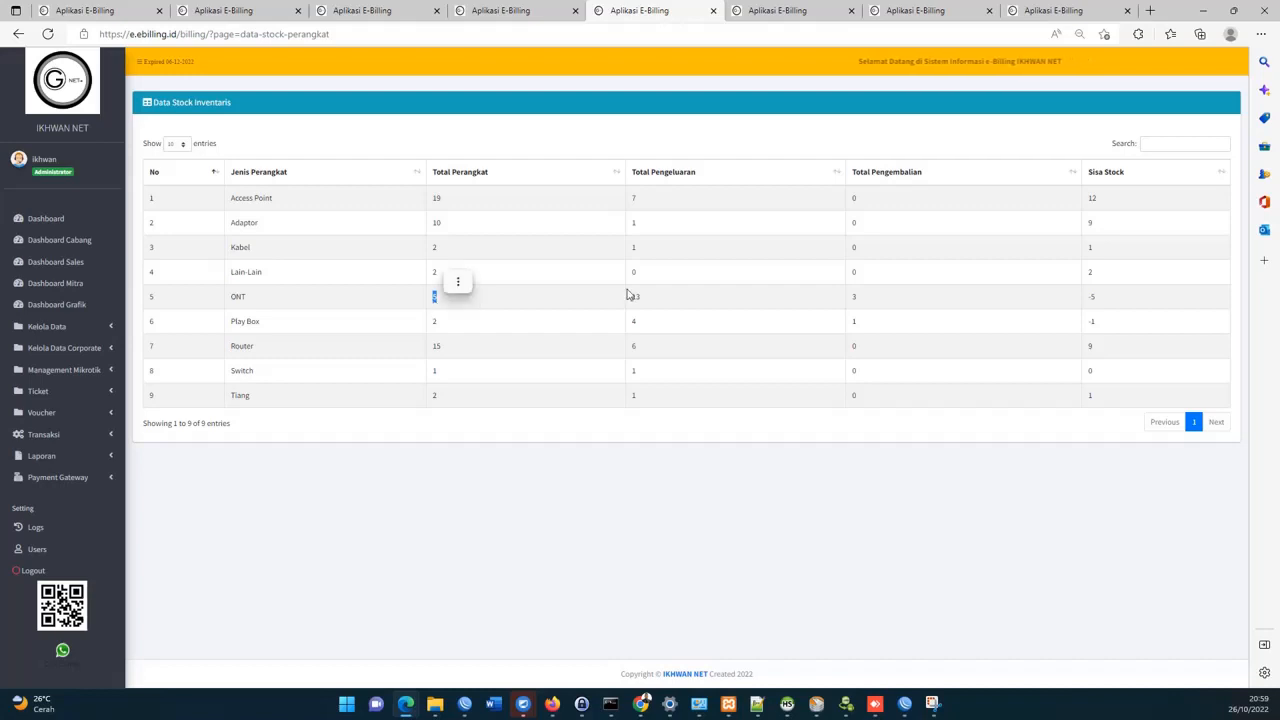
double_click(633, 297)
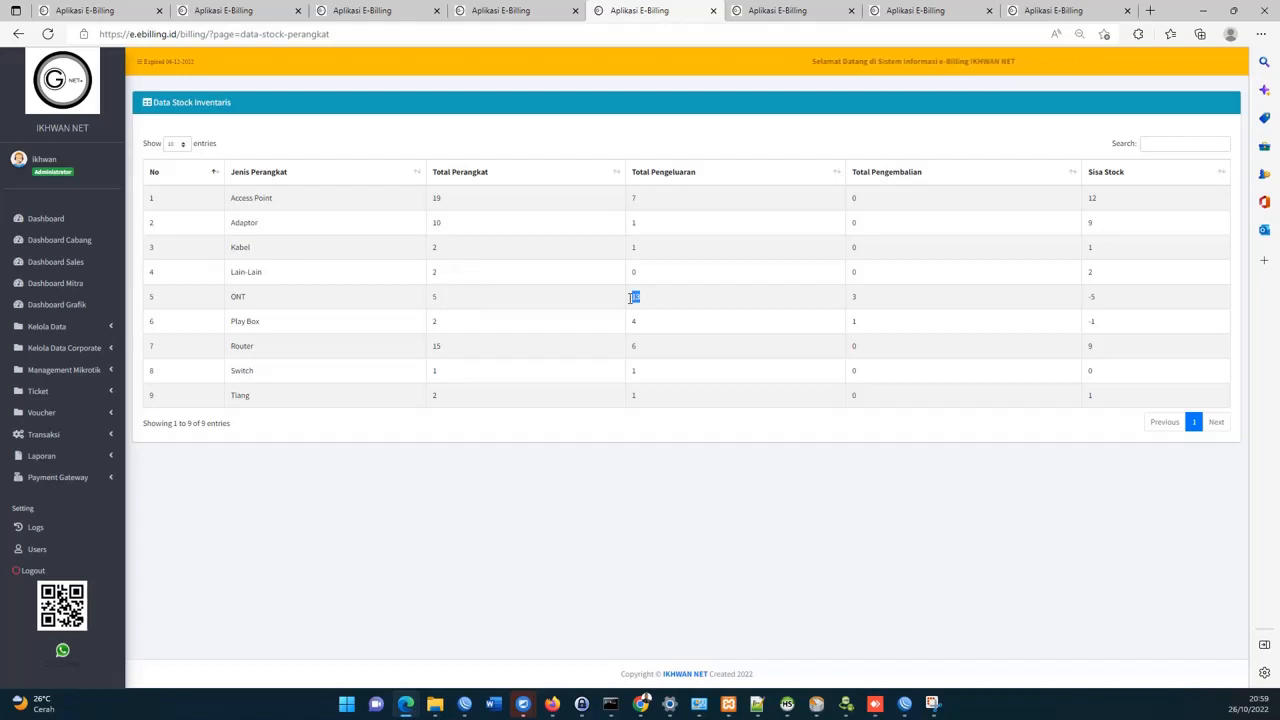
left_click(632, 299)
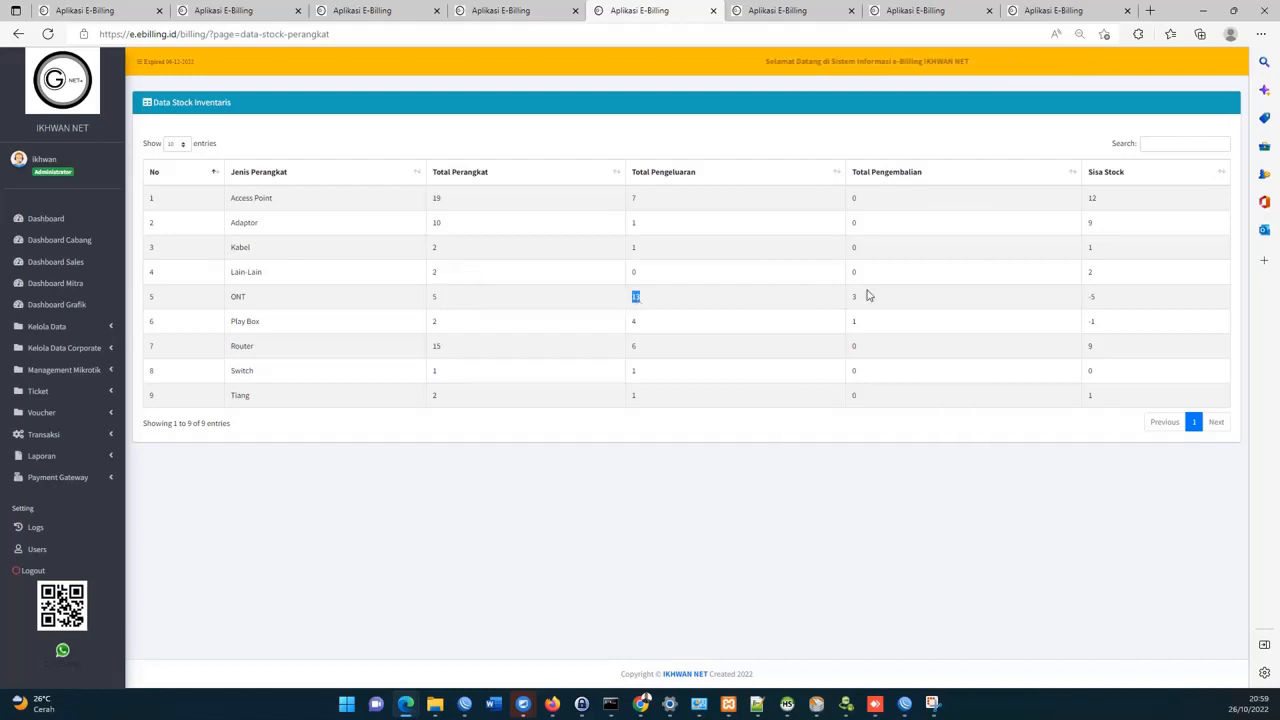
double_click(1091, 297)
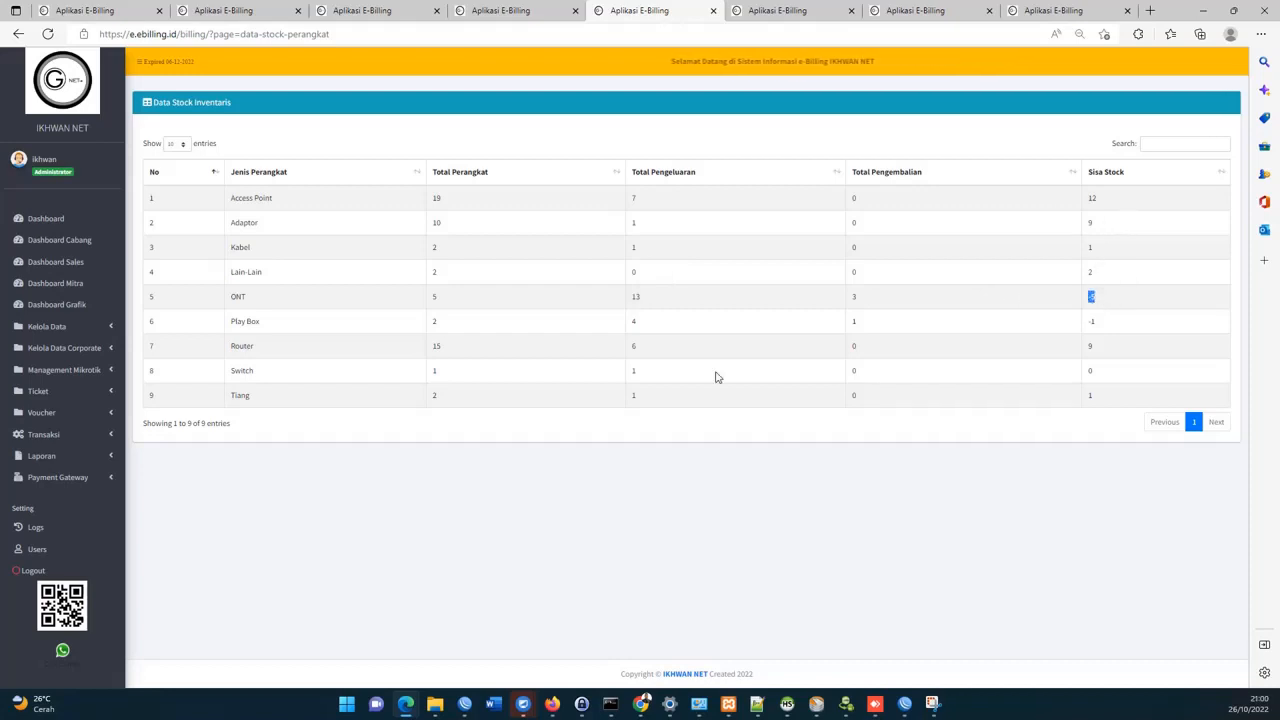
double_click(854, 297)
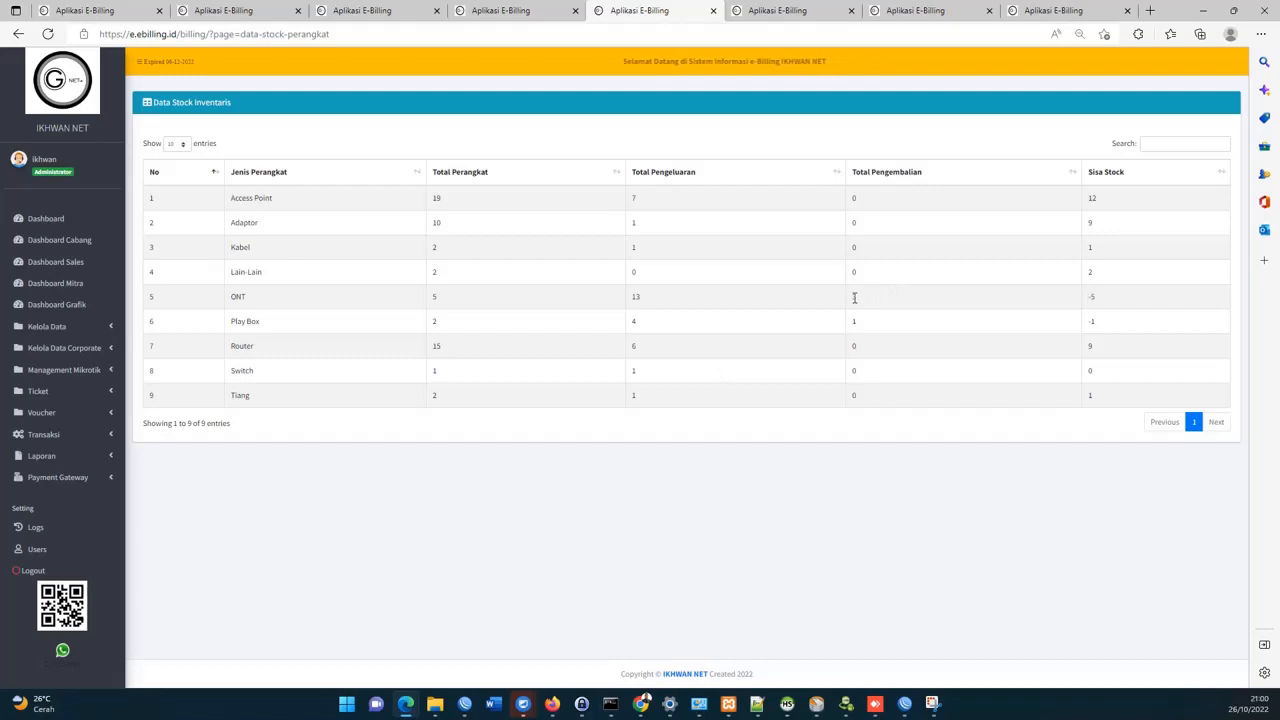
left_click_drag(1108, 300, 1074, 298)
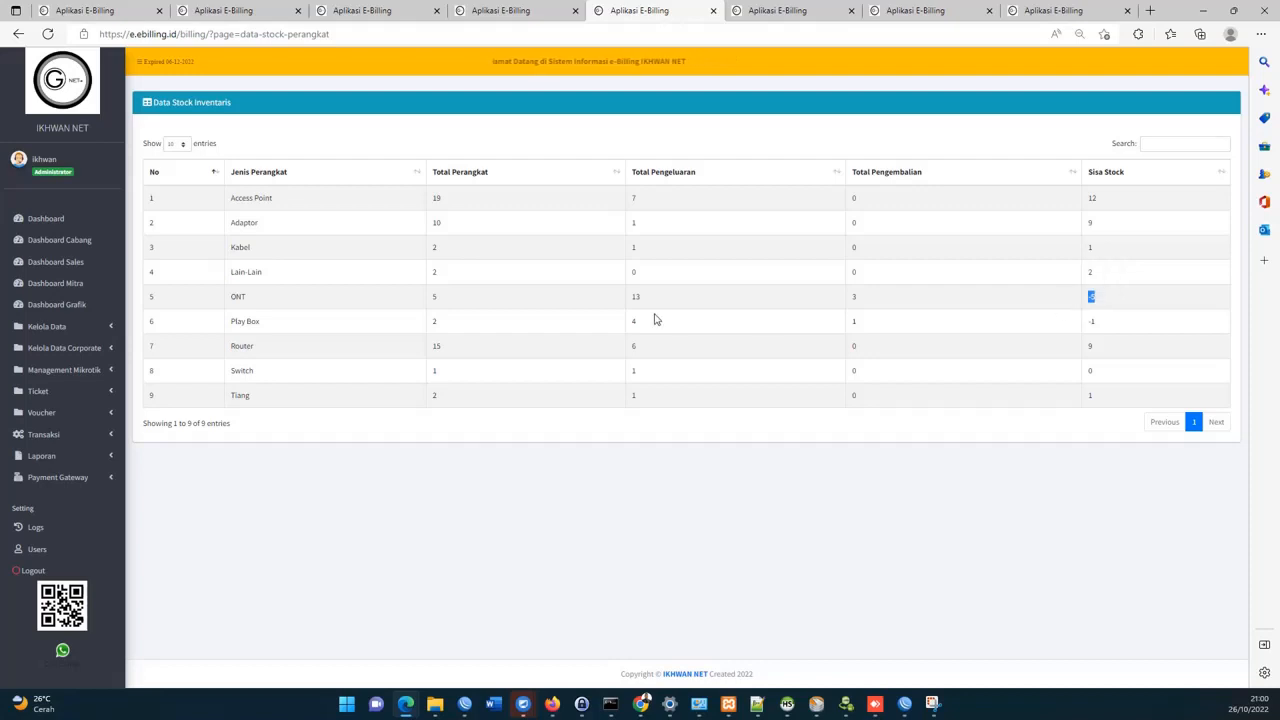
left_click(760, 302)
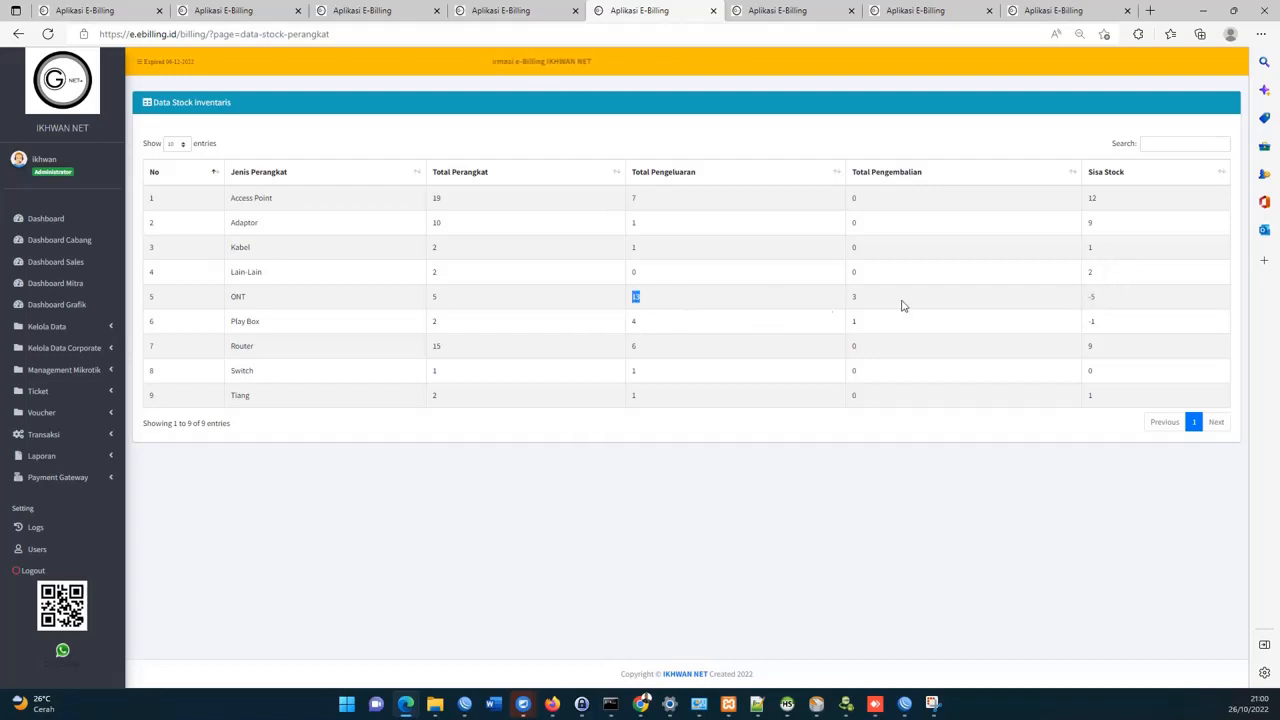
double_click(855, 299)
Open the Tambah Data Inventaris Perangkat form by way of Total Inventaris on the device inventory dashboard.
left_click(86, 329)
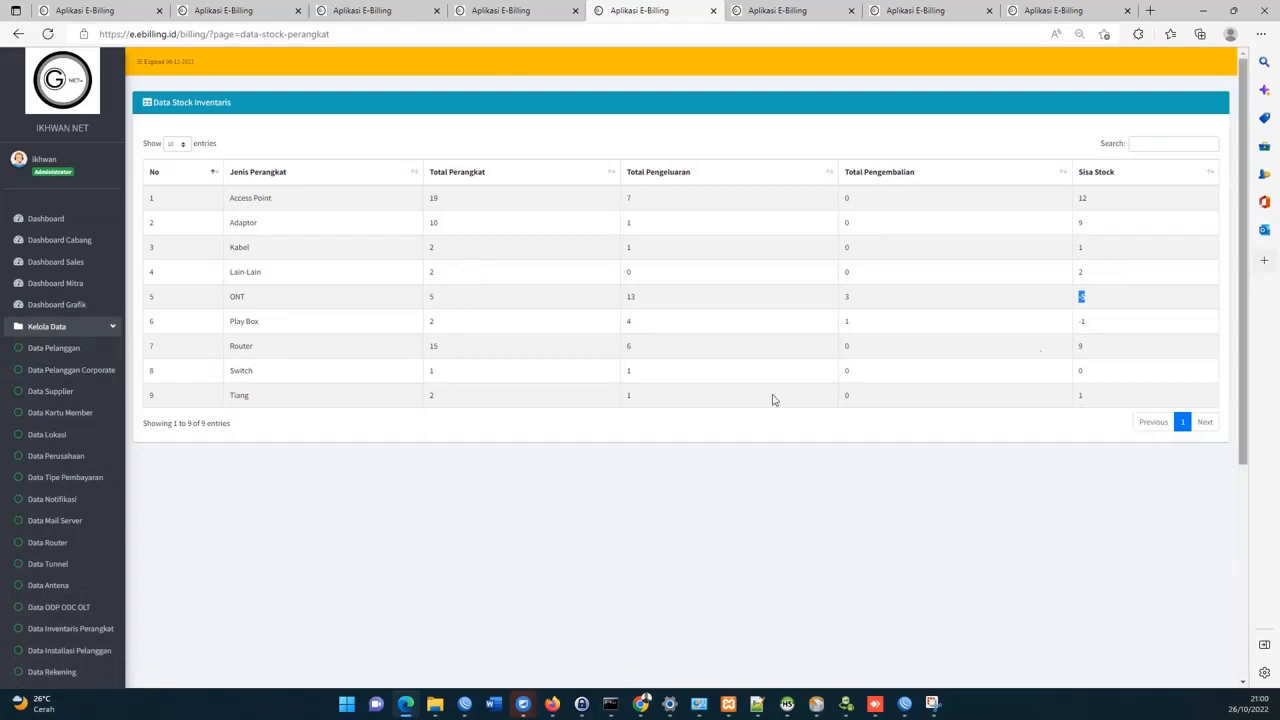
left_click(92, 630)
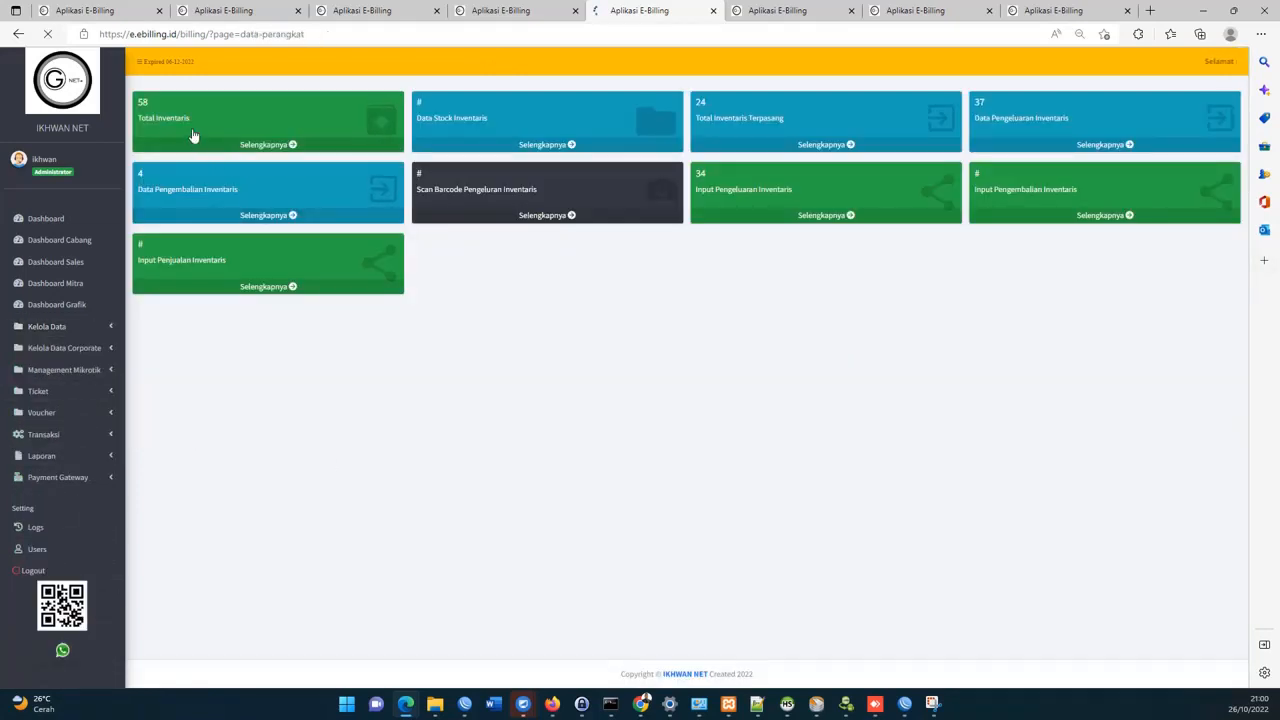
left_click(191, 136)
left_click(188, 136)
Set the new device's type to ONT, unit to PCS, location to the IKHWAN NET "aku test" entry and quantity to 6.
left_click(404, 137)
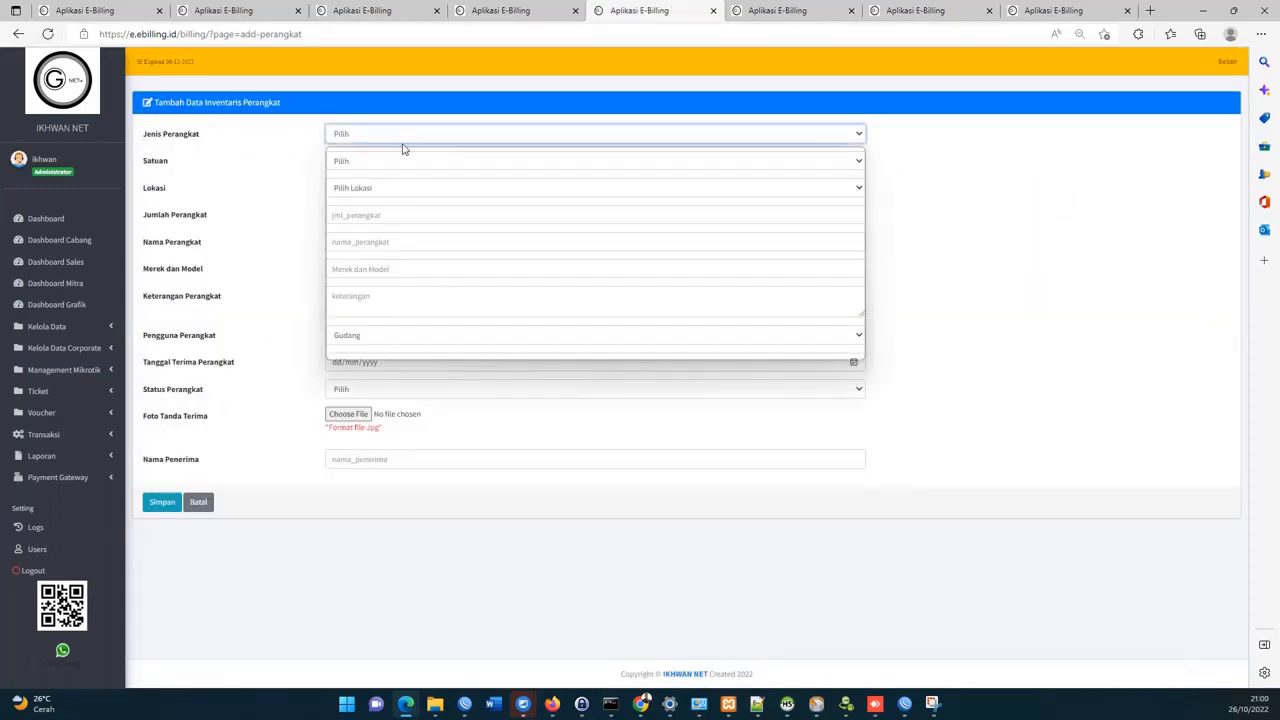
left_click(388, 170)
left_click(388, 162)
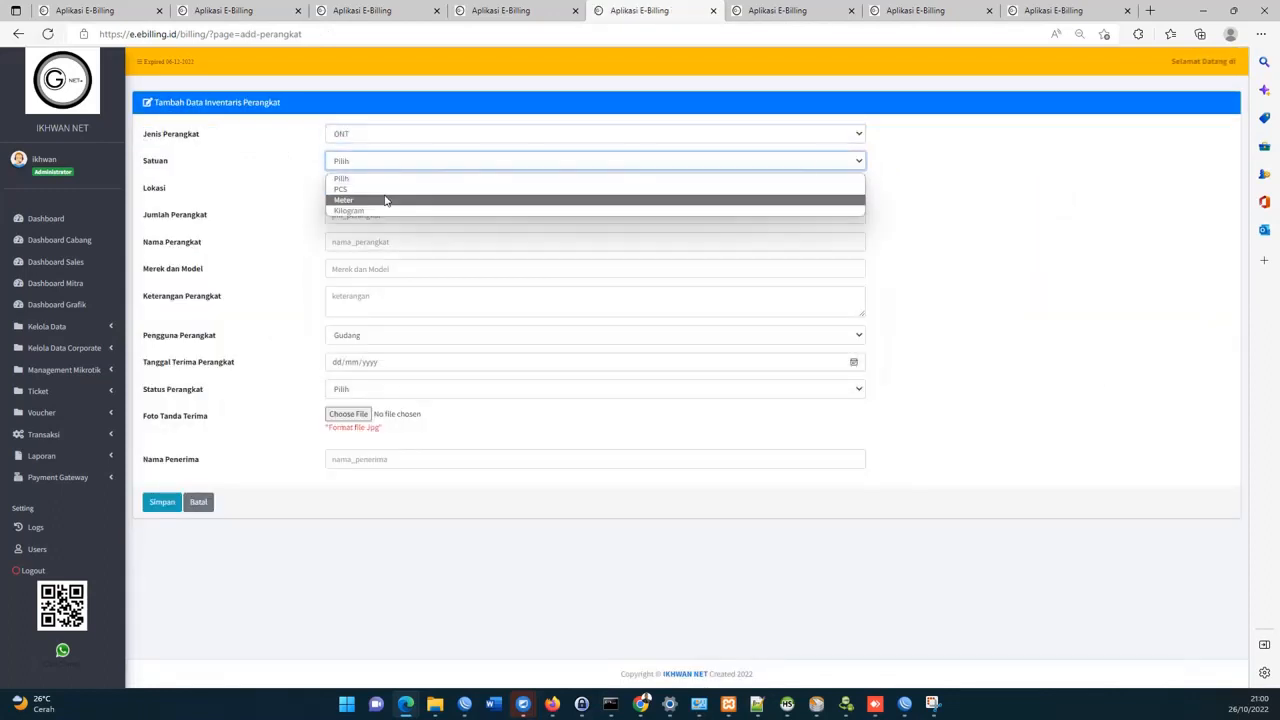
left_click(387, 198)
left_click(388, 188)
left_click(383, 218)
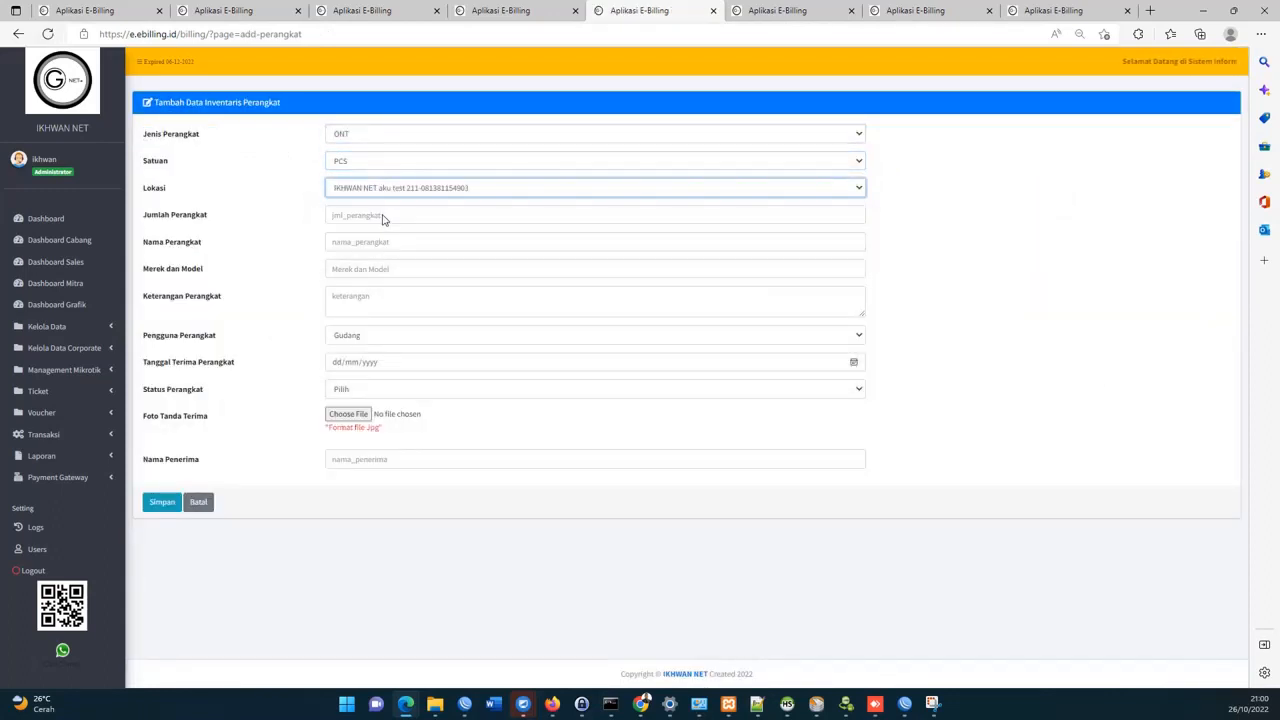
left_click(379, 215)
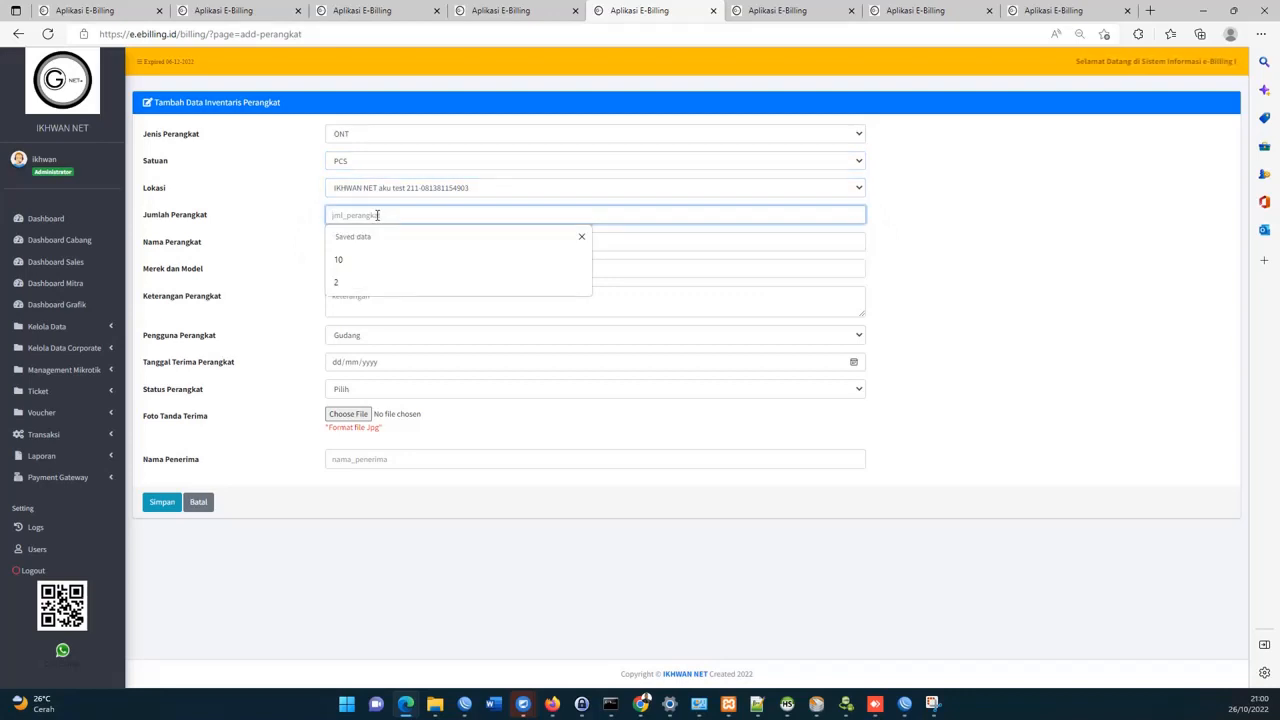
type("5")
left_click(376, 242)
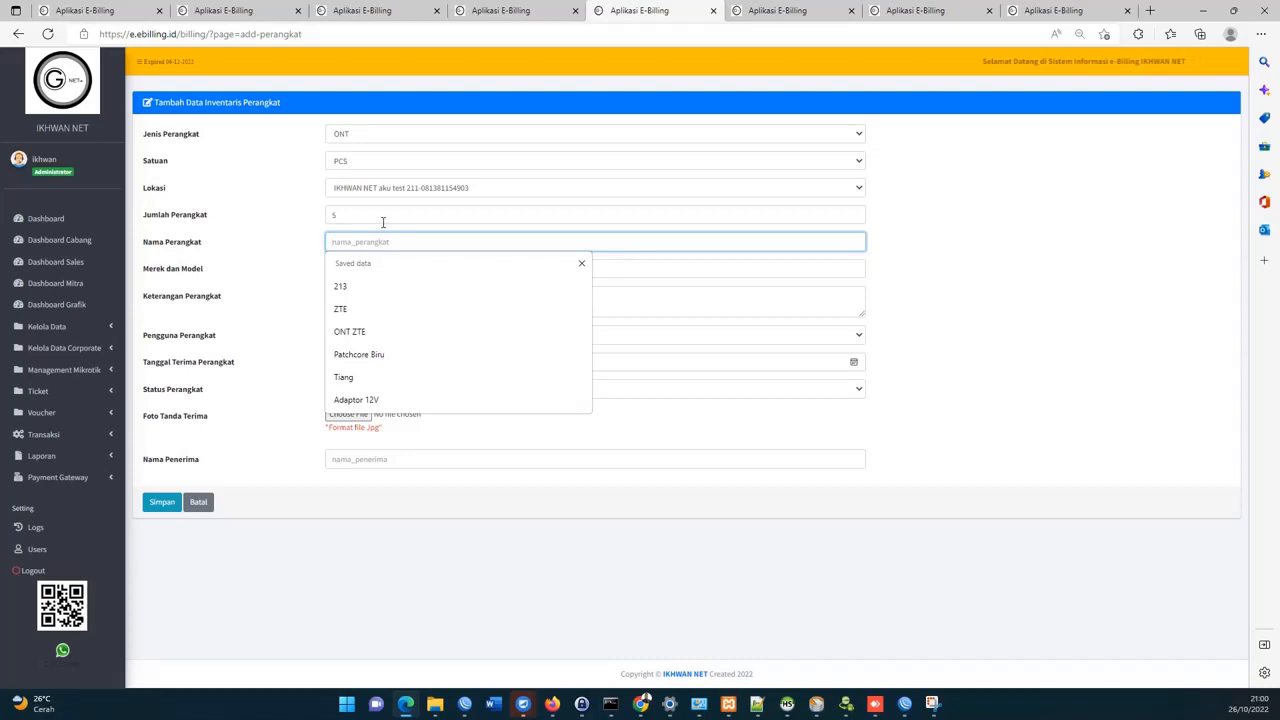
double_click(383, 218)
type("6")
key("Return")
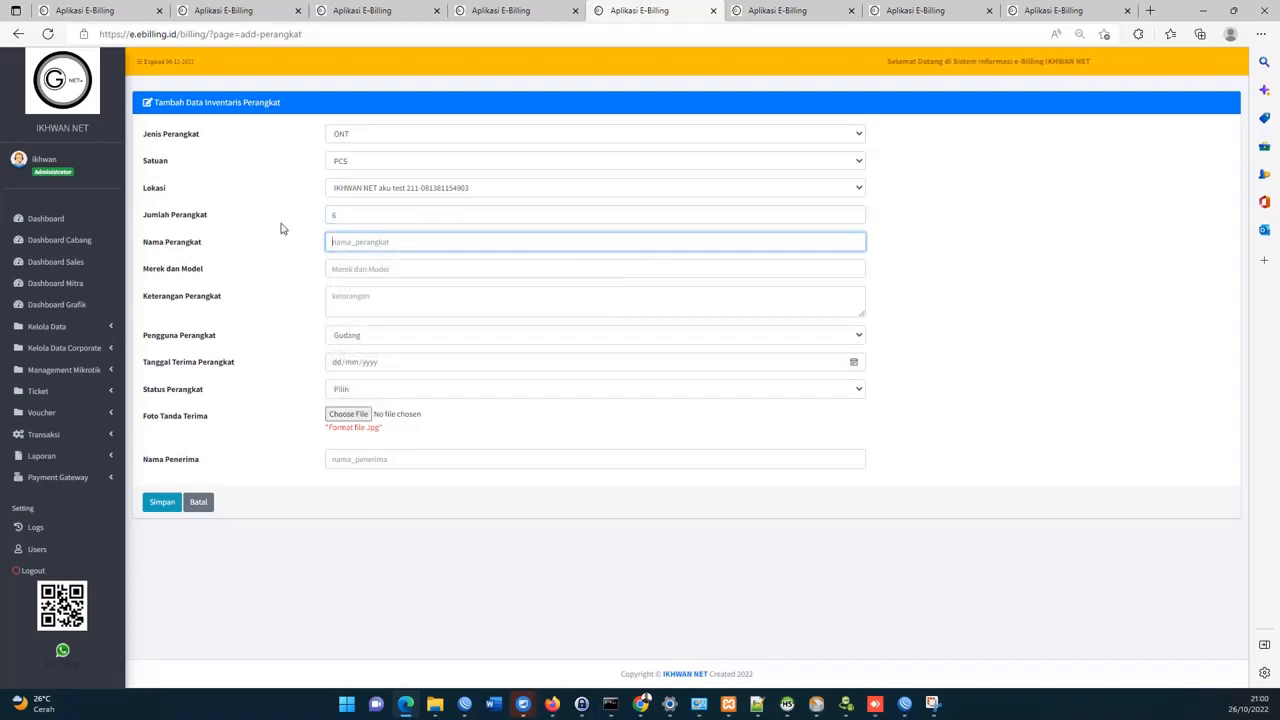
Enter device name "ZTE 123", brand and model "ZTE 66" and description "stock awal".
type("ZTE 123")
key("Tab")
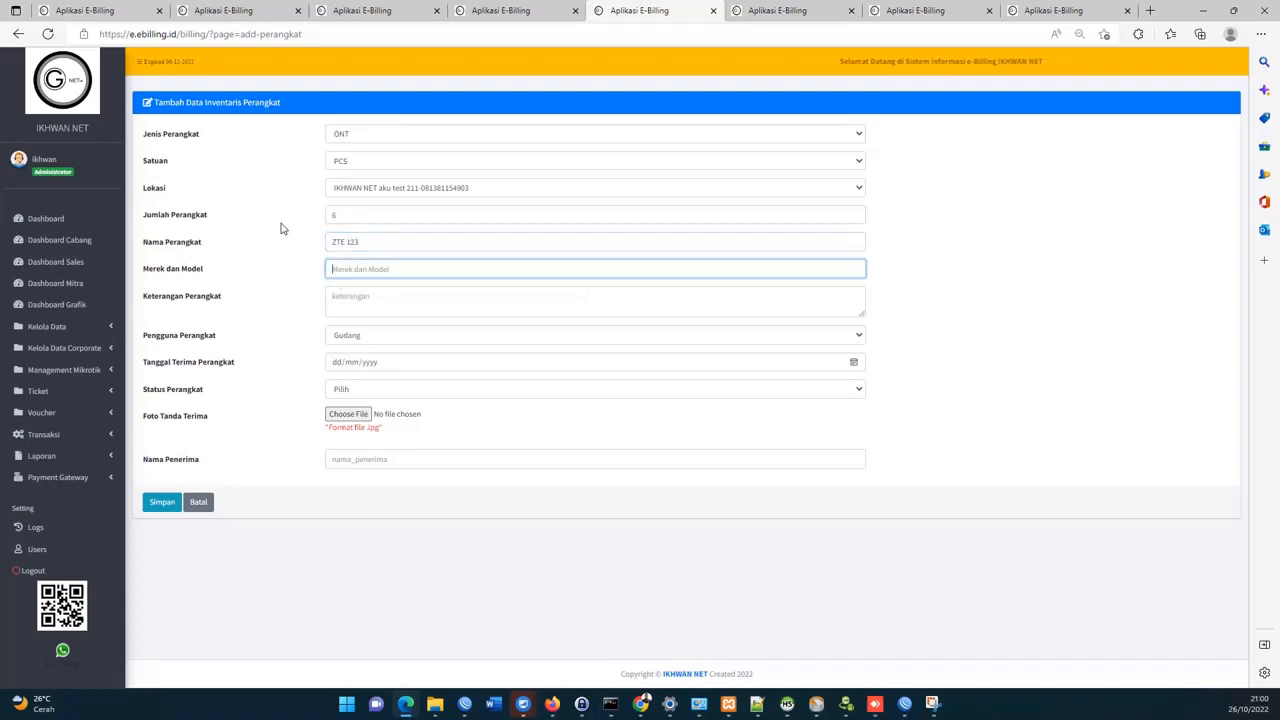
type("ZTE")
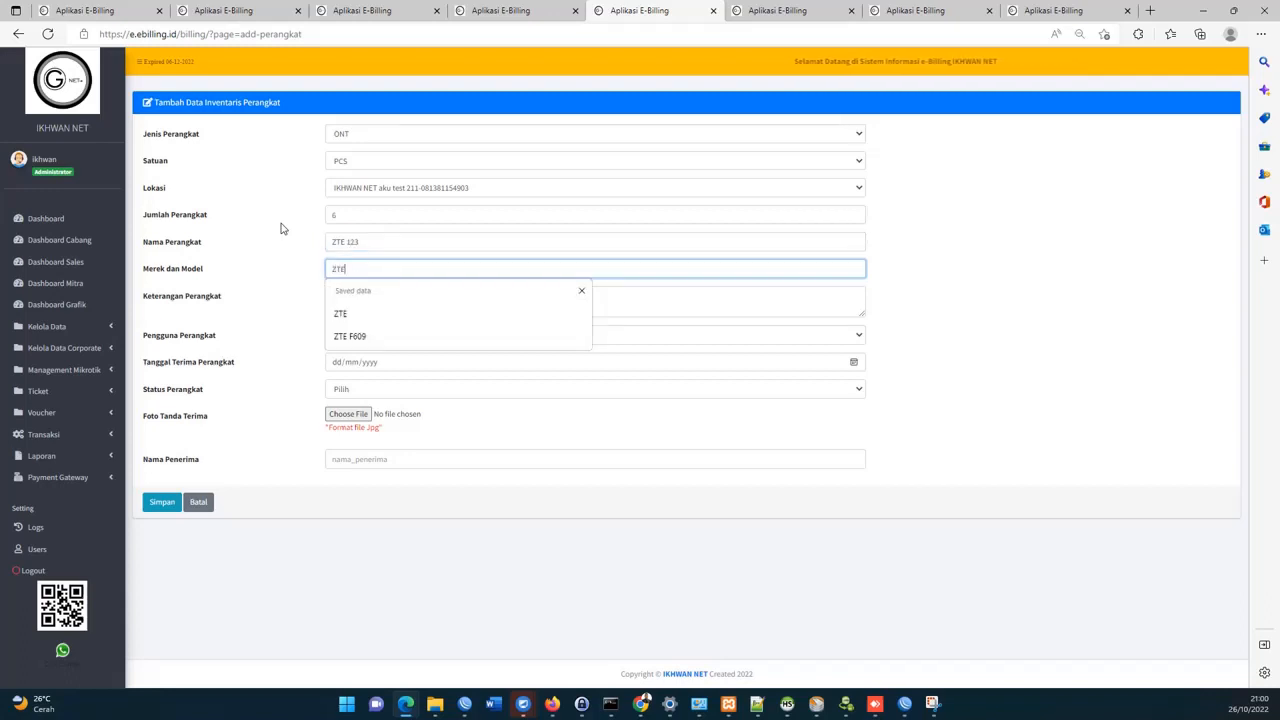
type(" 12")
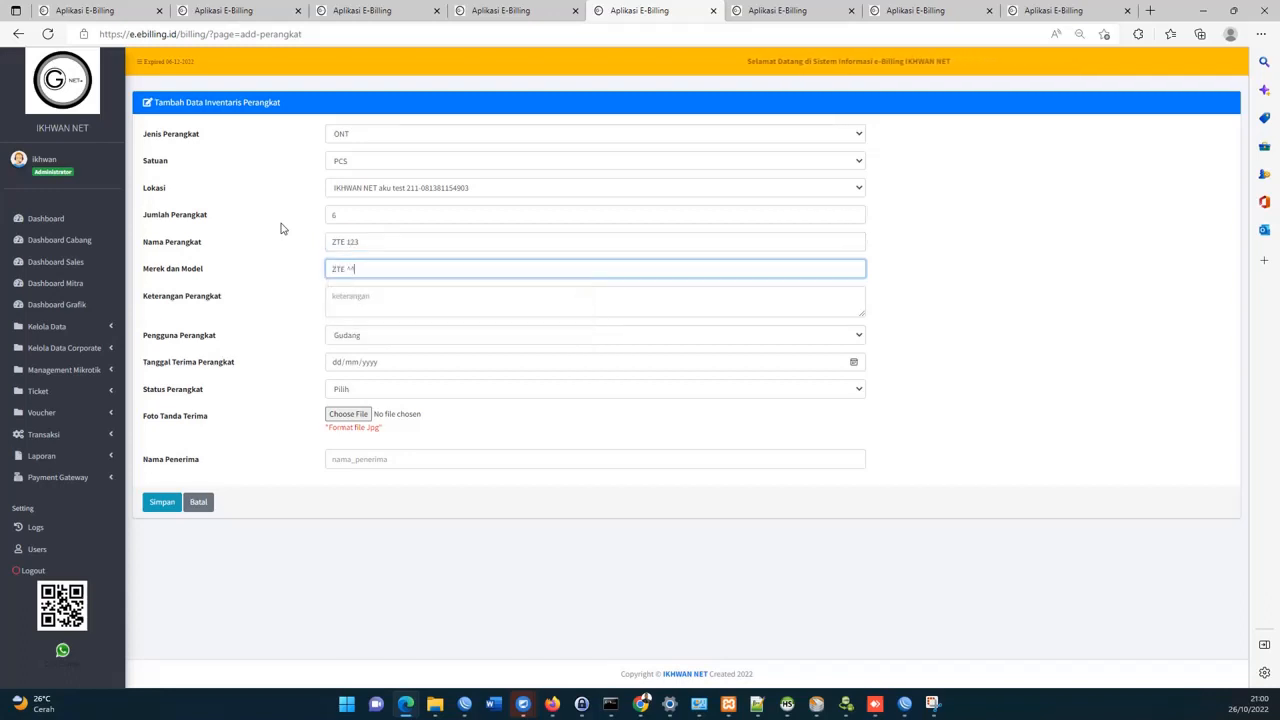
key("BackSpace")
key("BackSpace")
type("66")
key("Tab")
type("s")
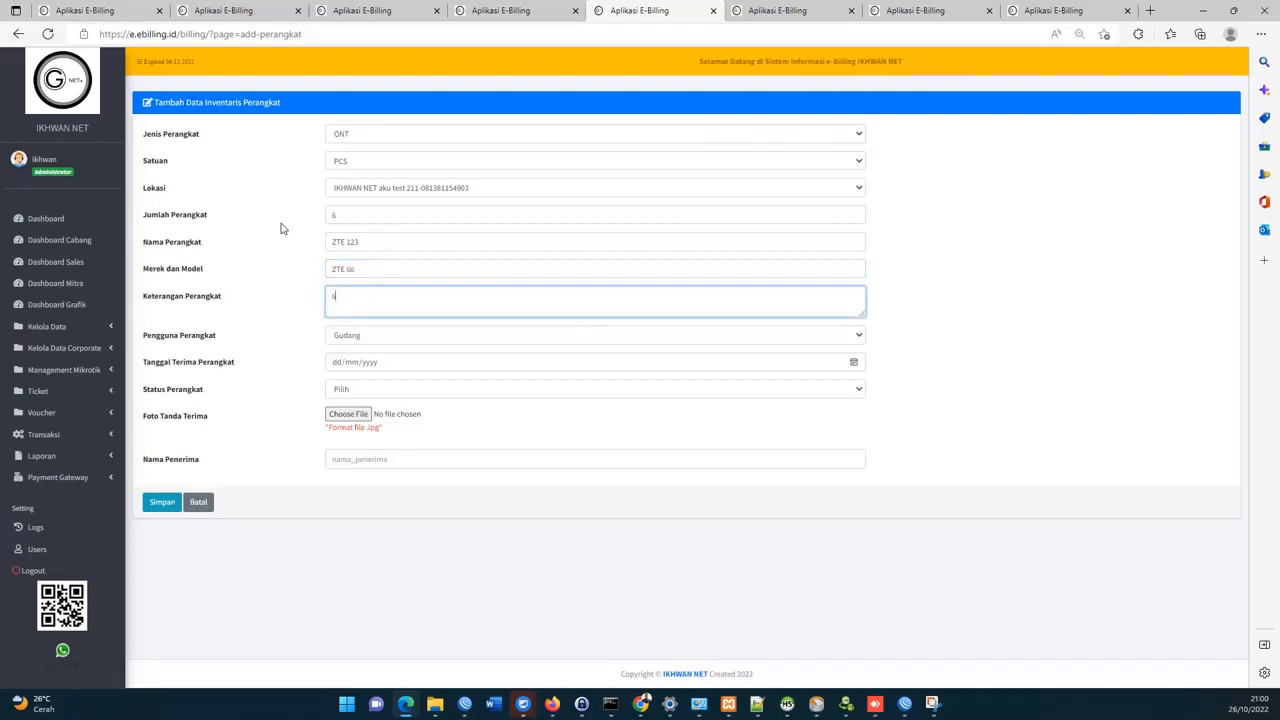
type("tock awal")
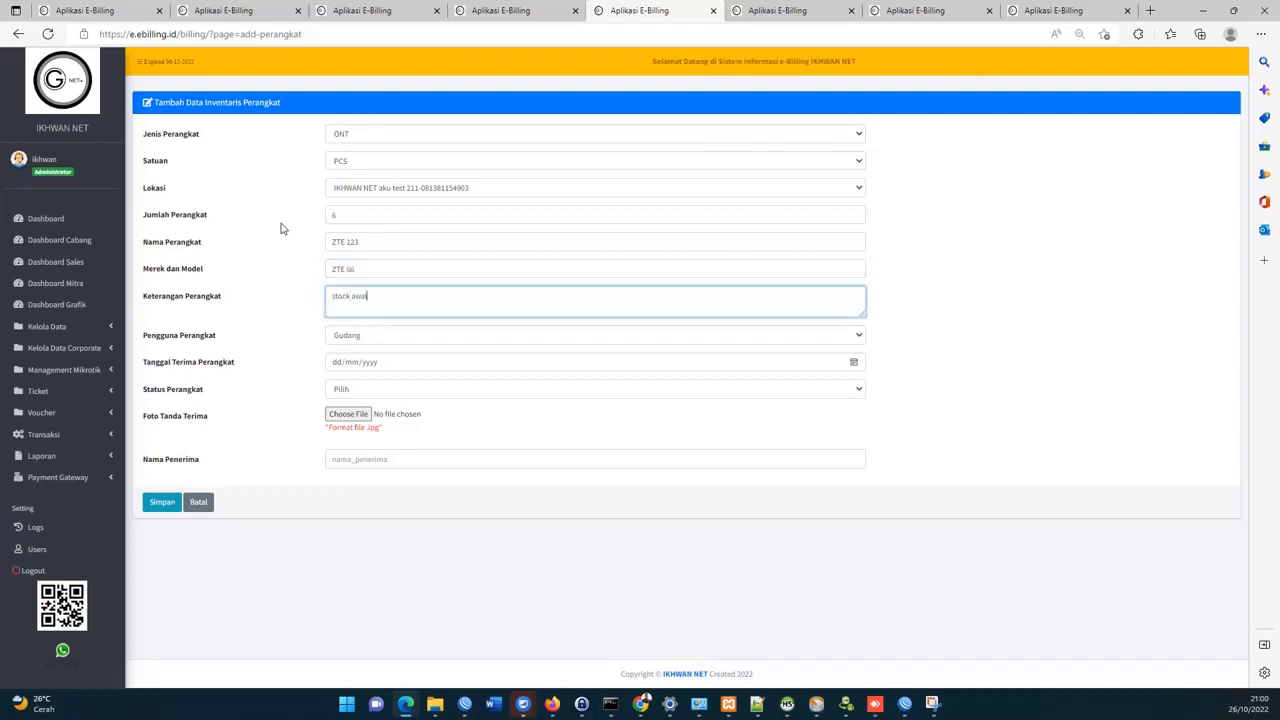
Set the receipt date to 26/10/2022 and status to "Bagus, normal dan bisa digunakan", fill in the recipient's name, and save the device entry.
left_click(853, 362)
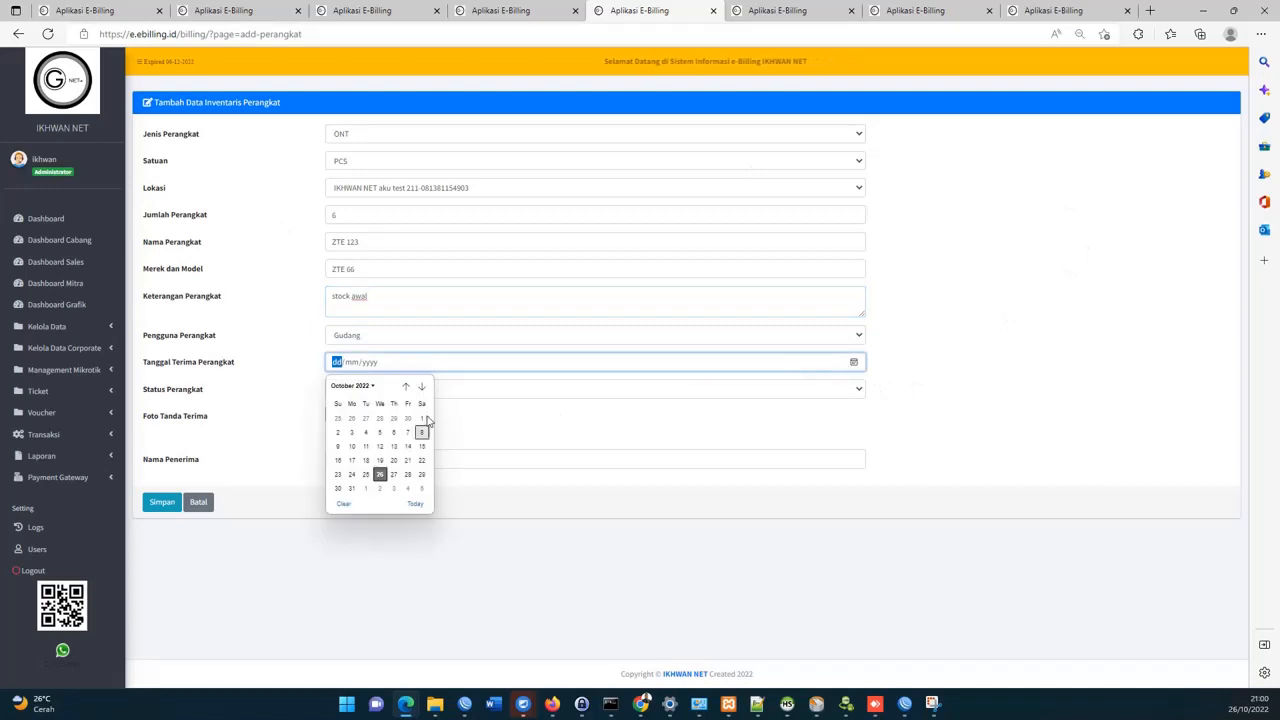
left_click(452, 408)
left_click(455, 389)
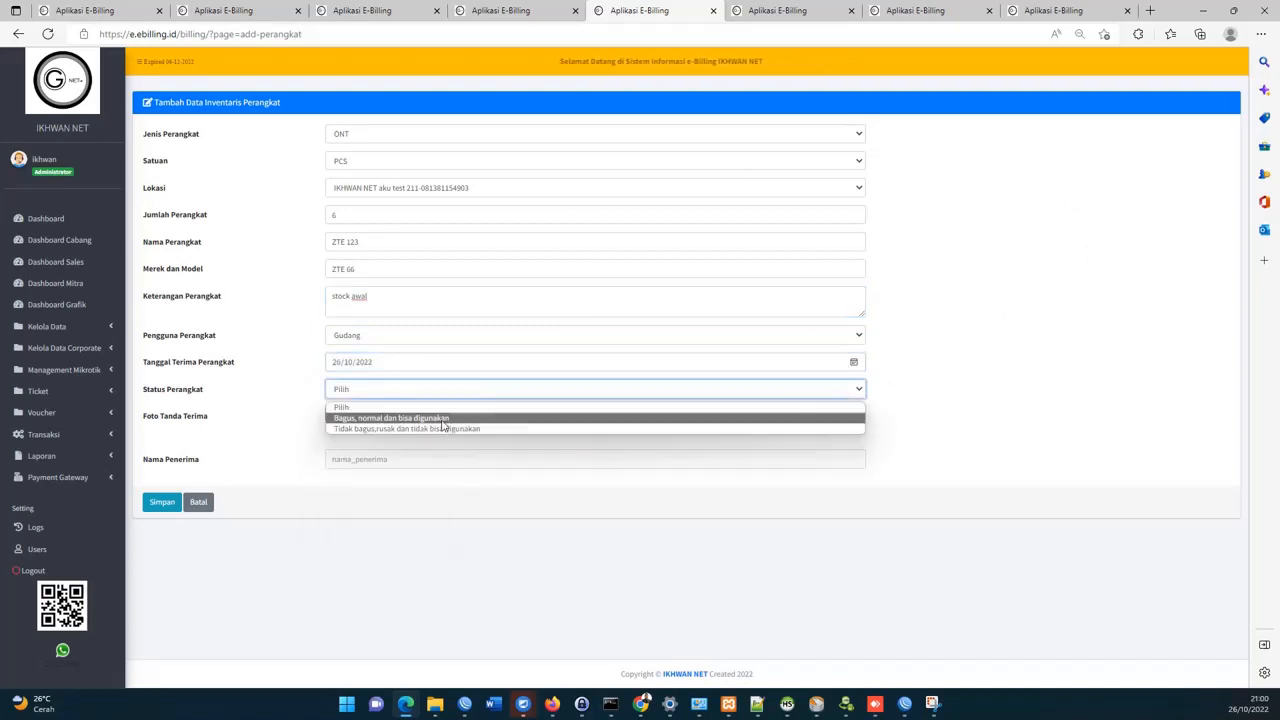
left_click(440, 417)
left_click(438, 461)
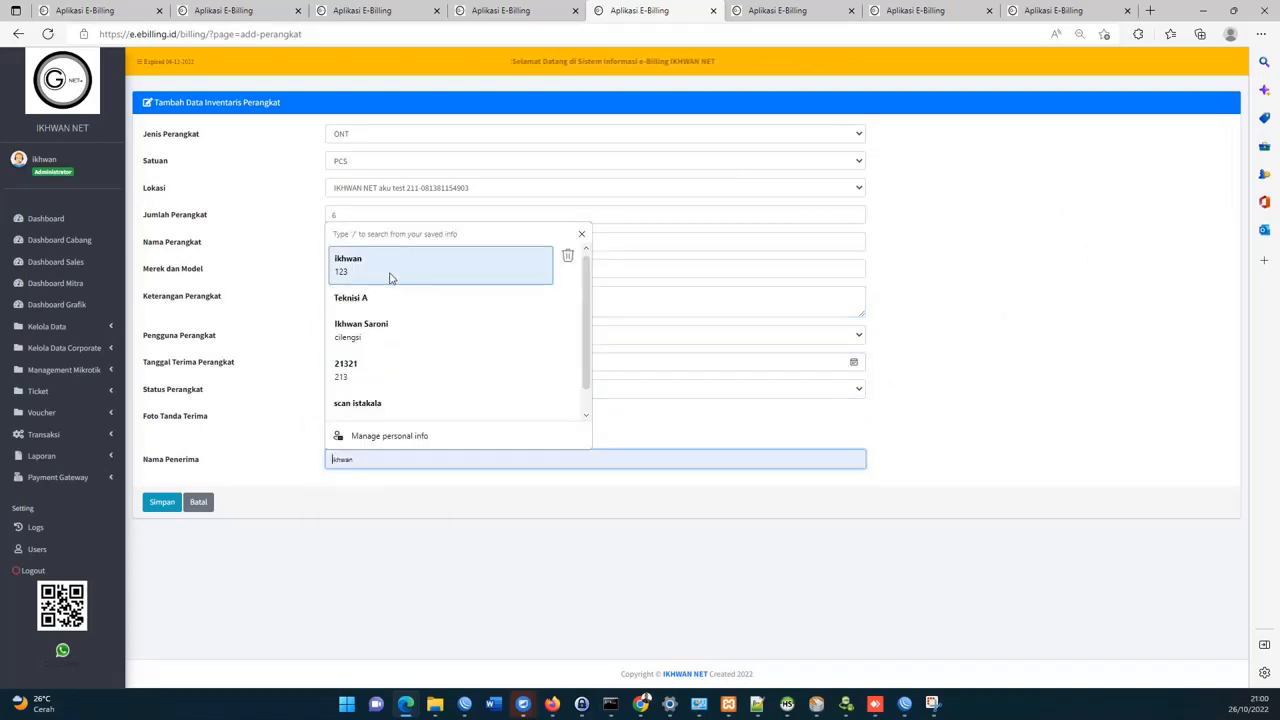
left_click(391, 270)
left_click(162, 502)
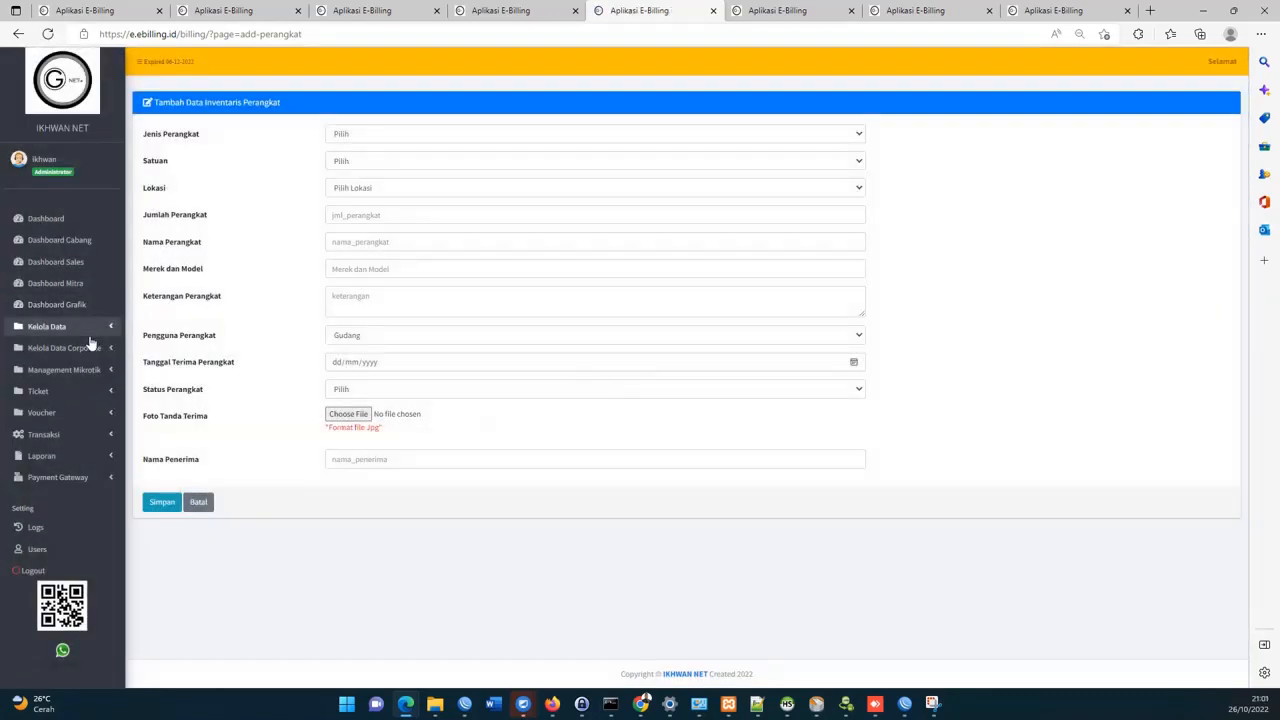
Reopen Data Stock Inventaris from the device inventory dashboard and check the ONT's remaining stock.
left_click(89, 333)
scroll(30, 680, "down", 3)
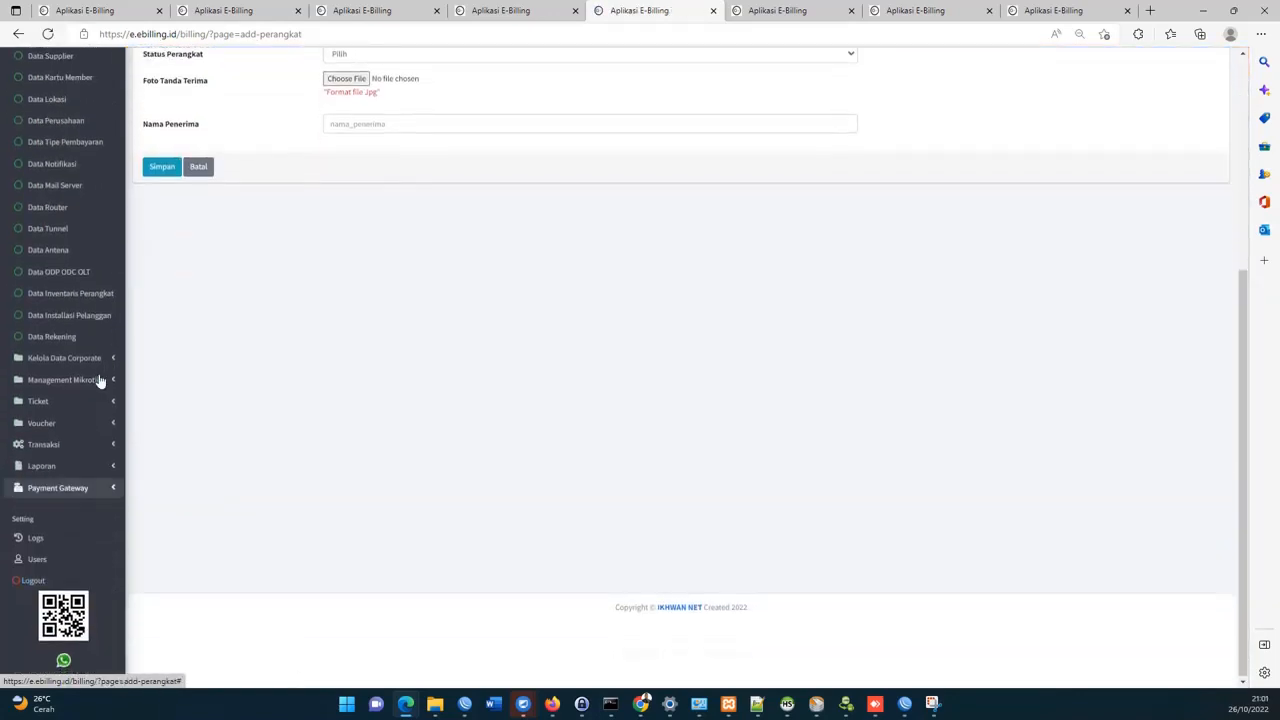
left_click(26, 296)
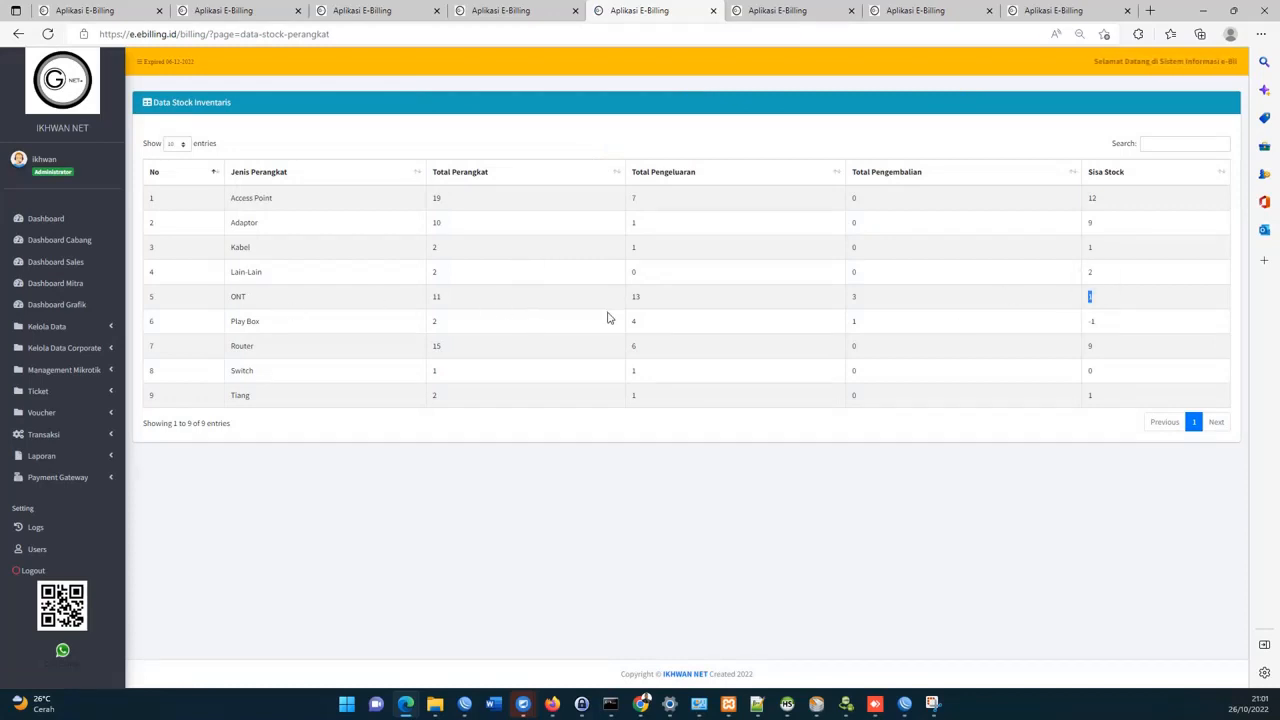
left_click(541, 8)
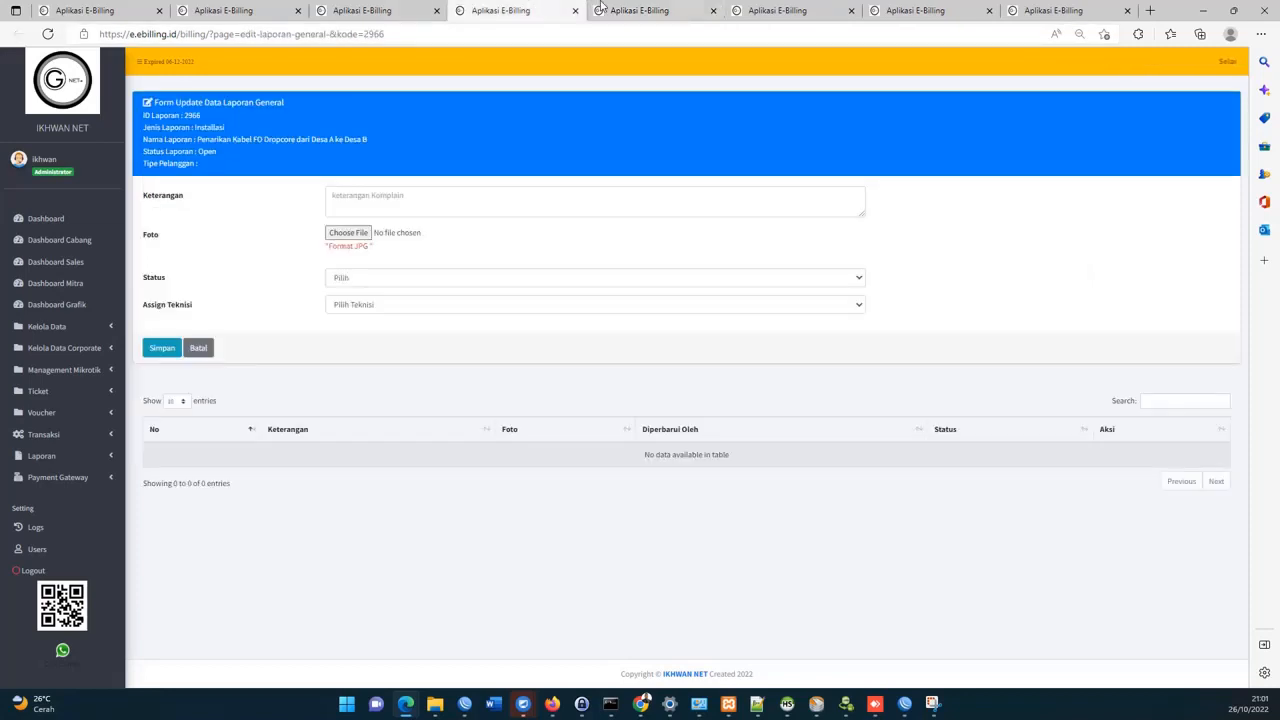
left_click(600, 8)
Return to the inventory dashboard, open Input Pengeluaran Inventaris and search the warehouse devices for "ont".
left_click(17, 34)
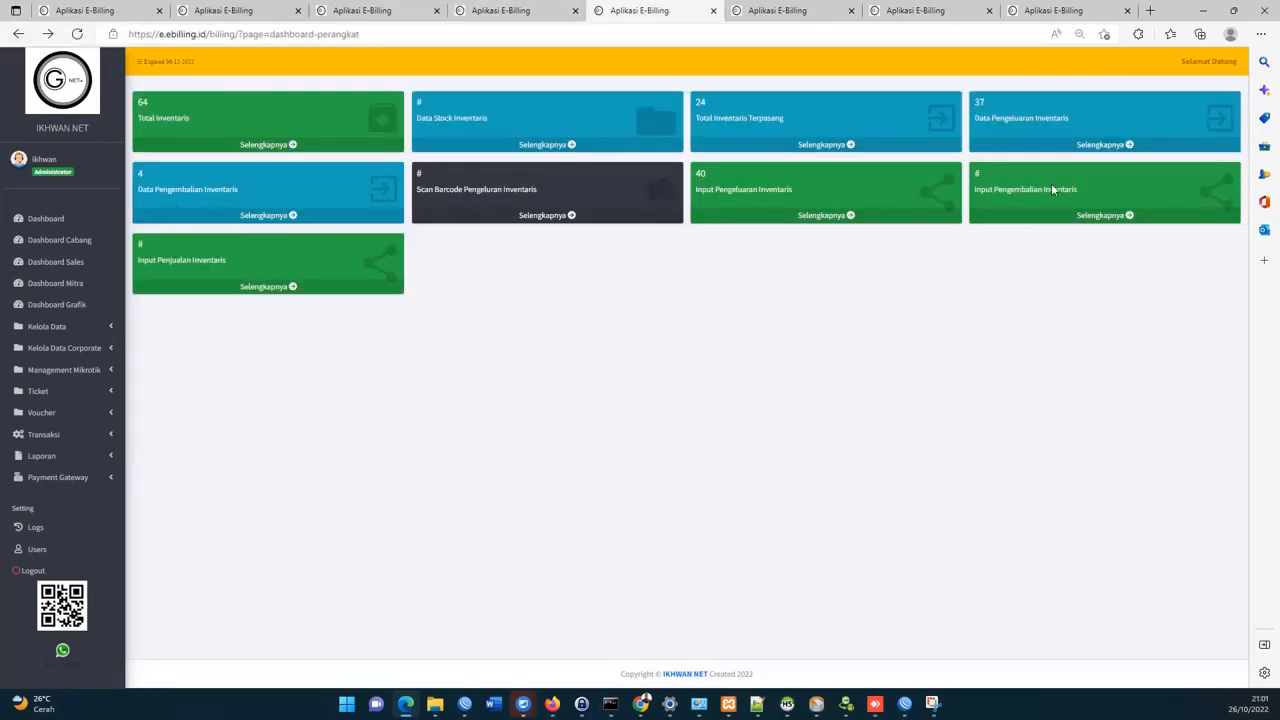
left_click(837, 218)
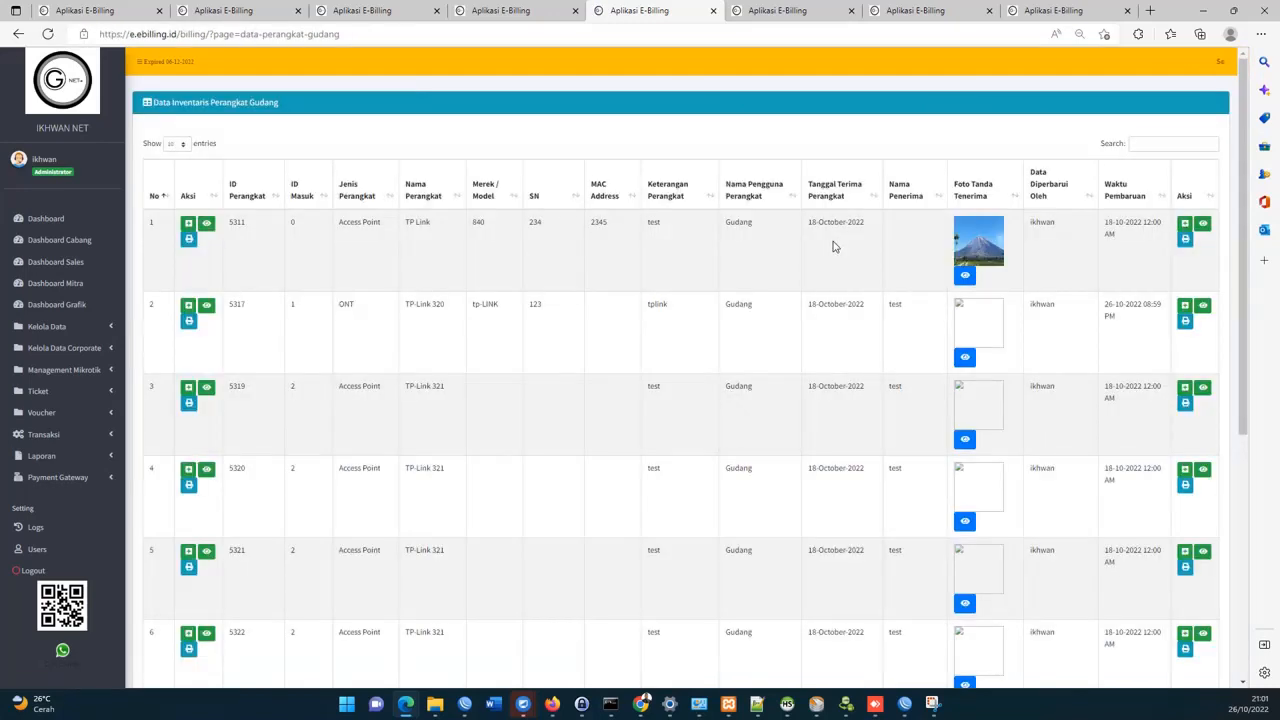
left_click(1168, 146)
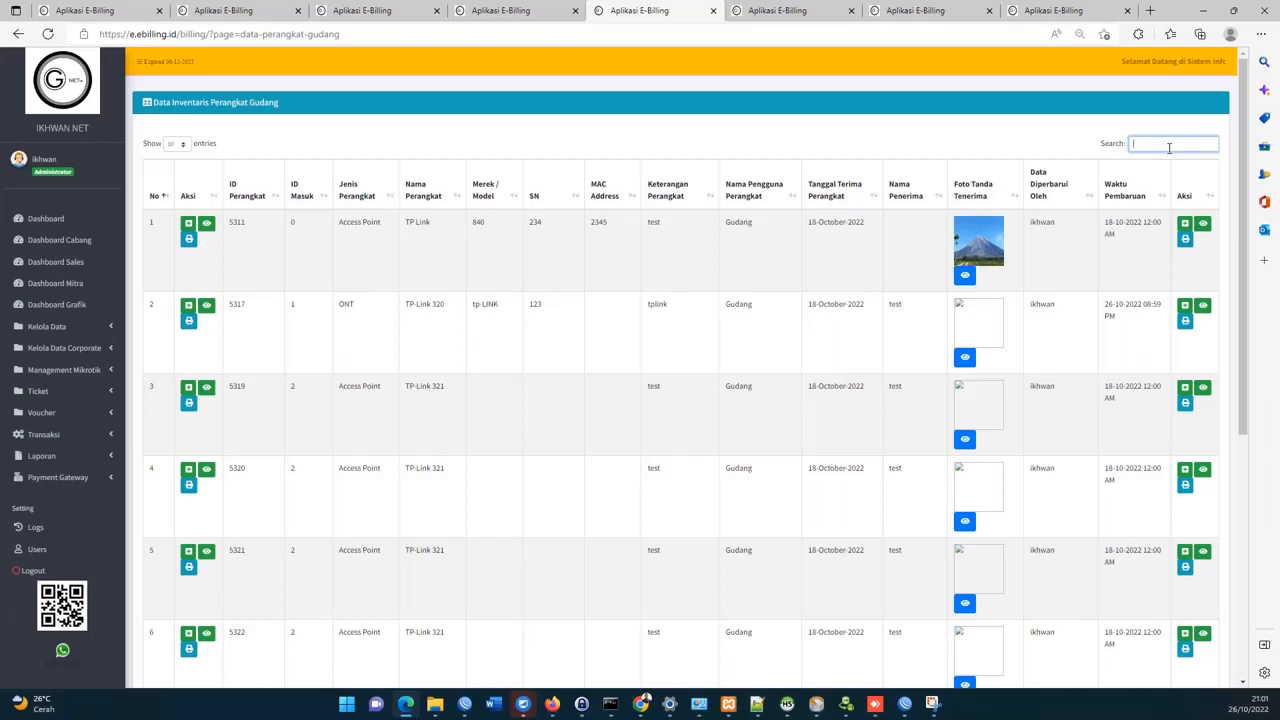
type("ont")
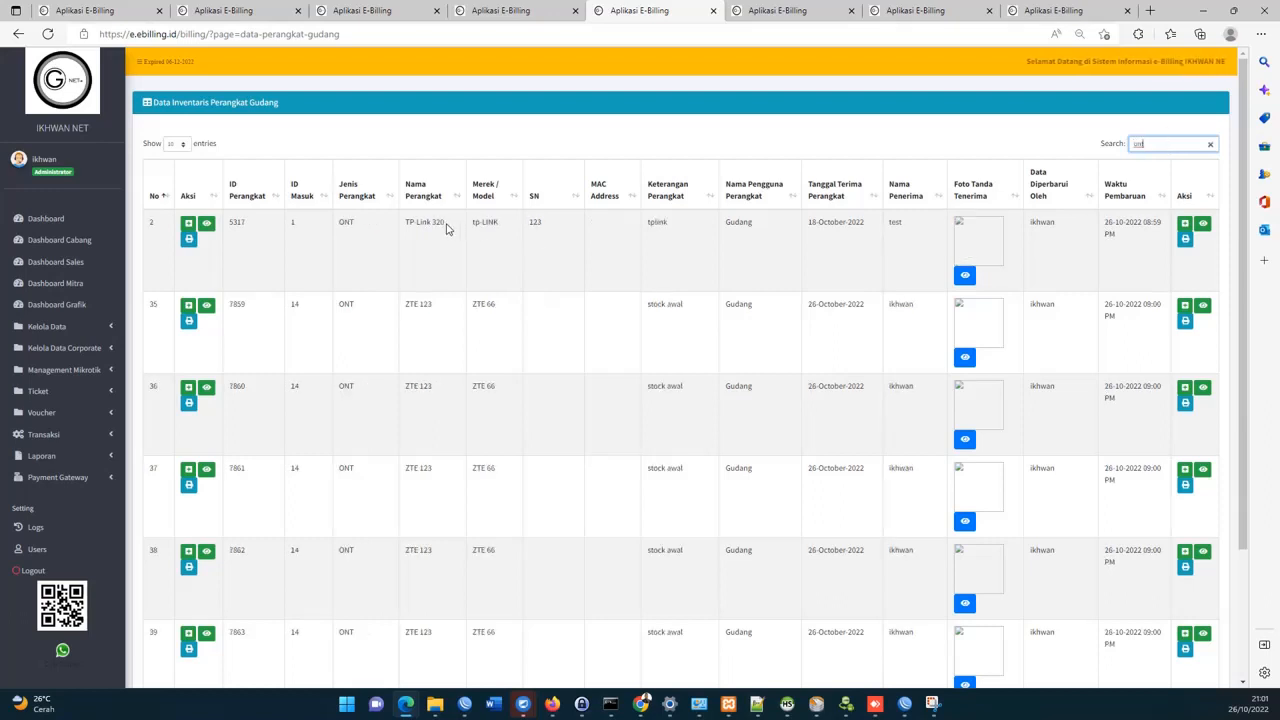
left_click_drag(447, 229, 403, 230)
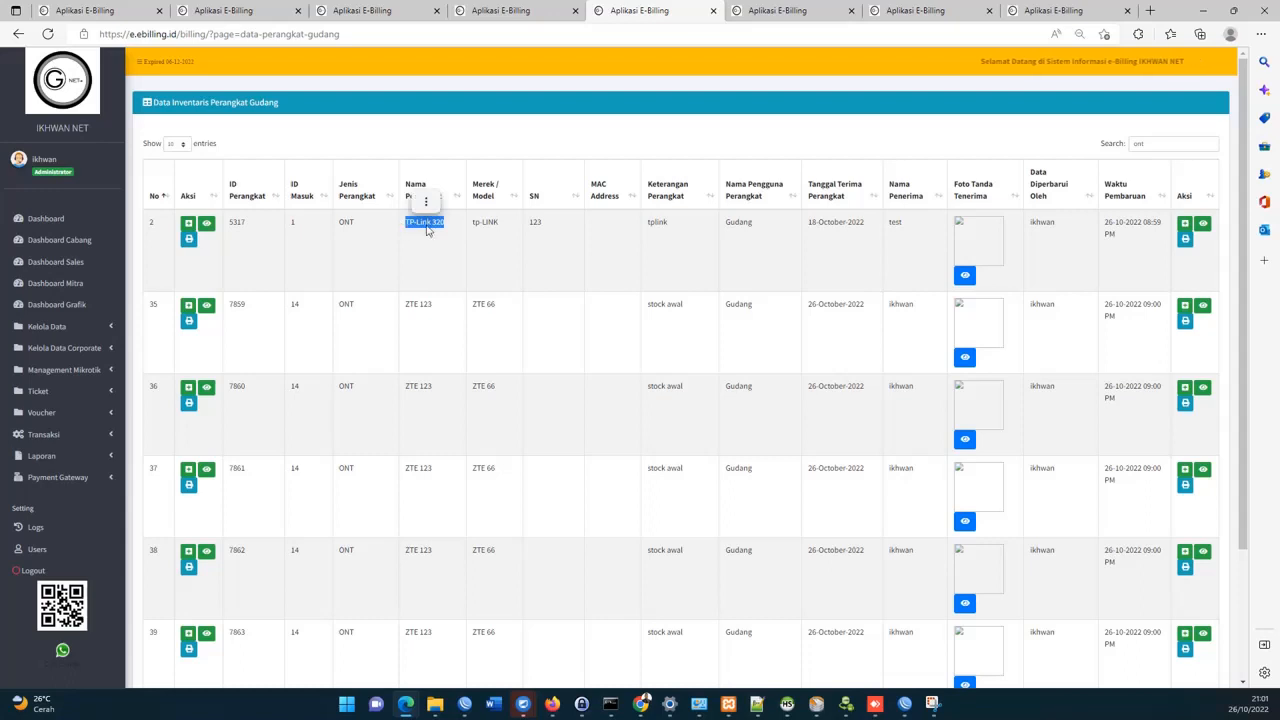
left_click(207, 224)
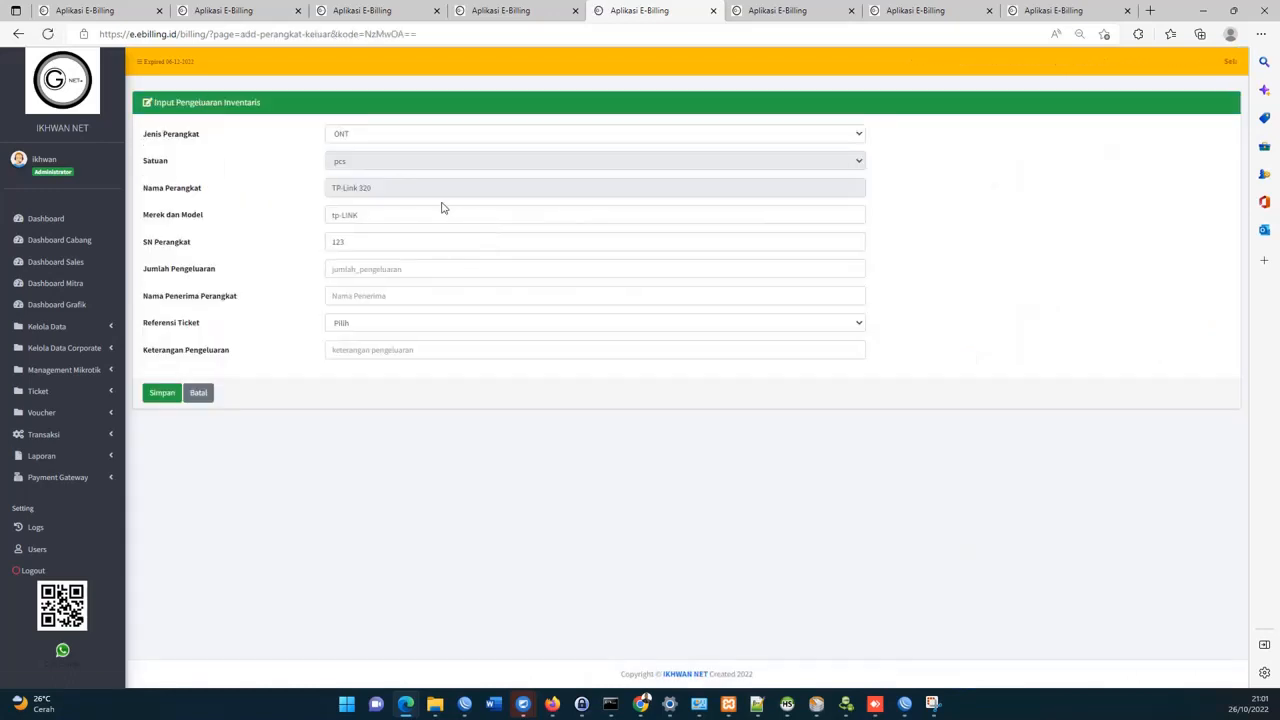
left_click(18, 33)
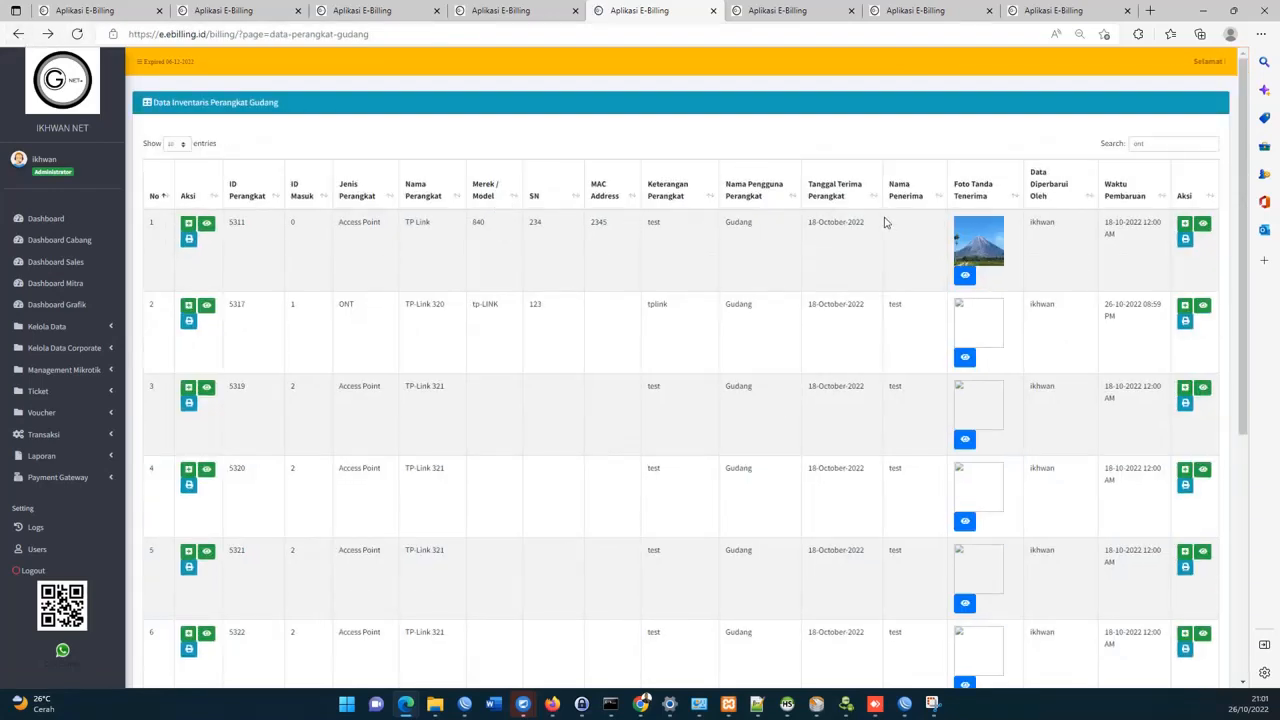
scroll(1150, 350, "down", 5)
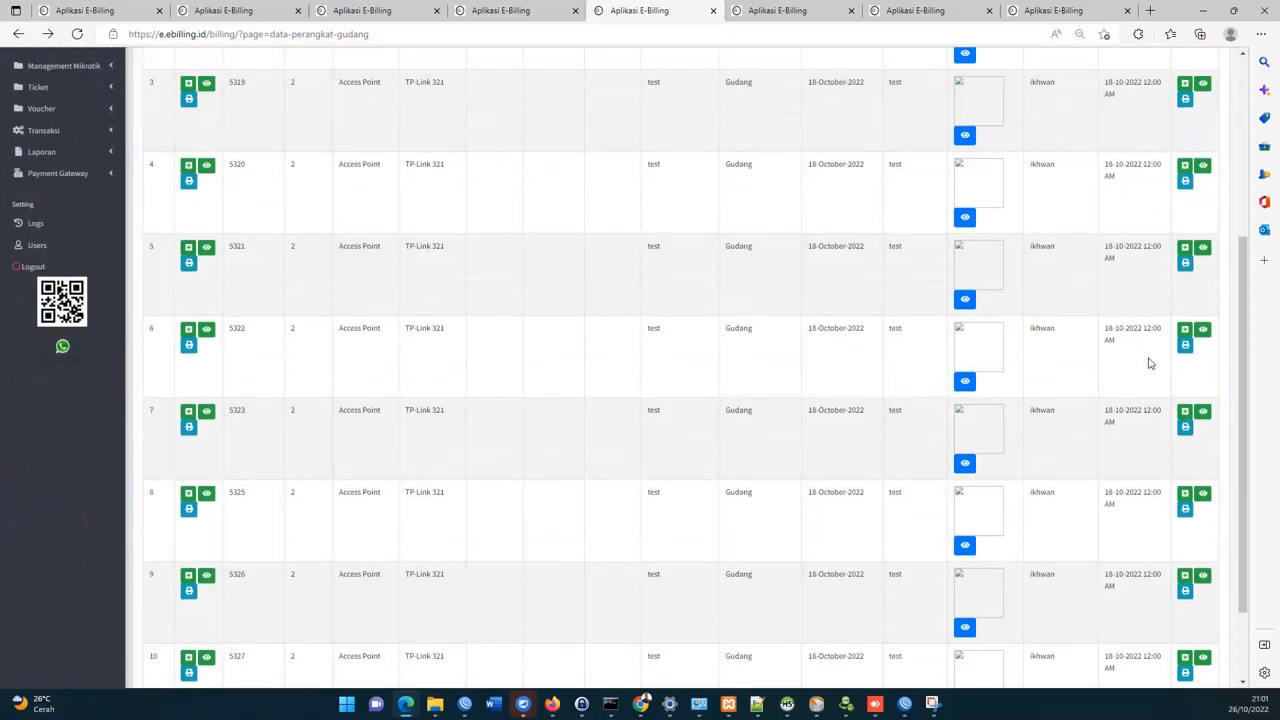
scroll(1150, 364, "up", 5)
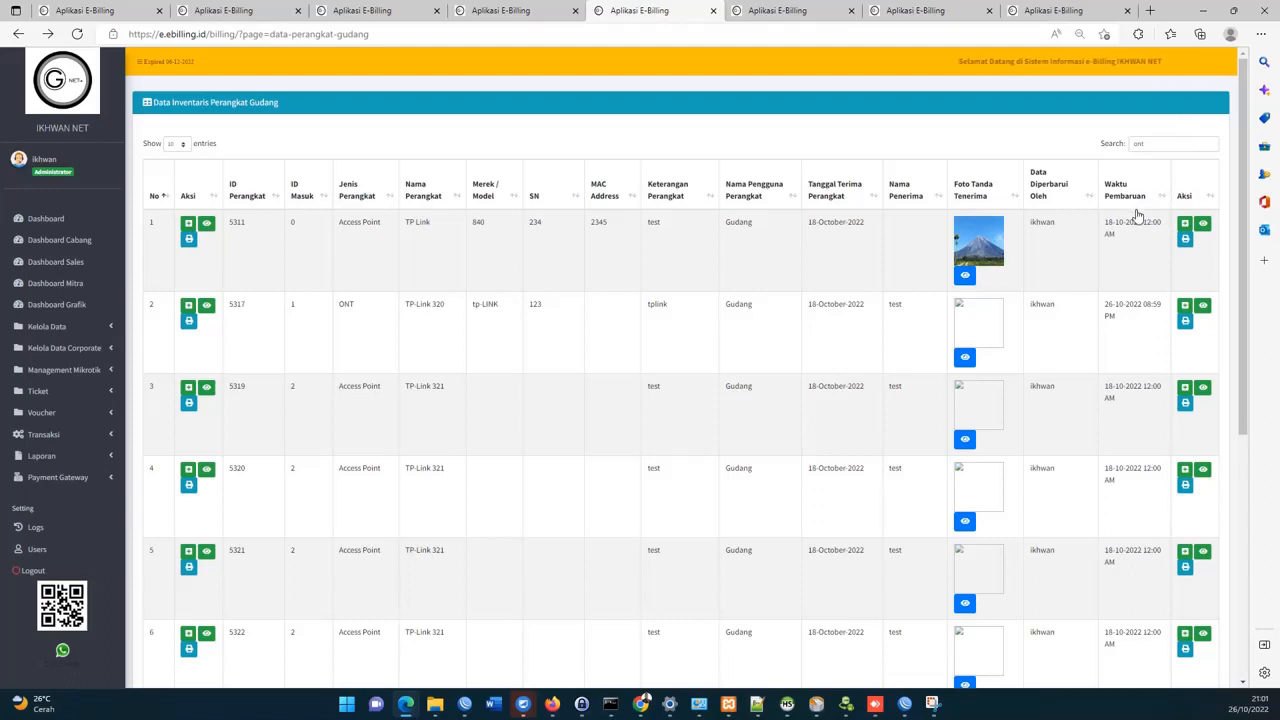
Filter the warehouse devices for "ont" again and open the issue form for a ZTE 123 unit.
left_click(1168, 144)
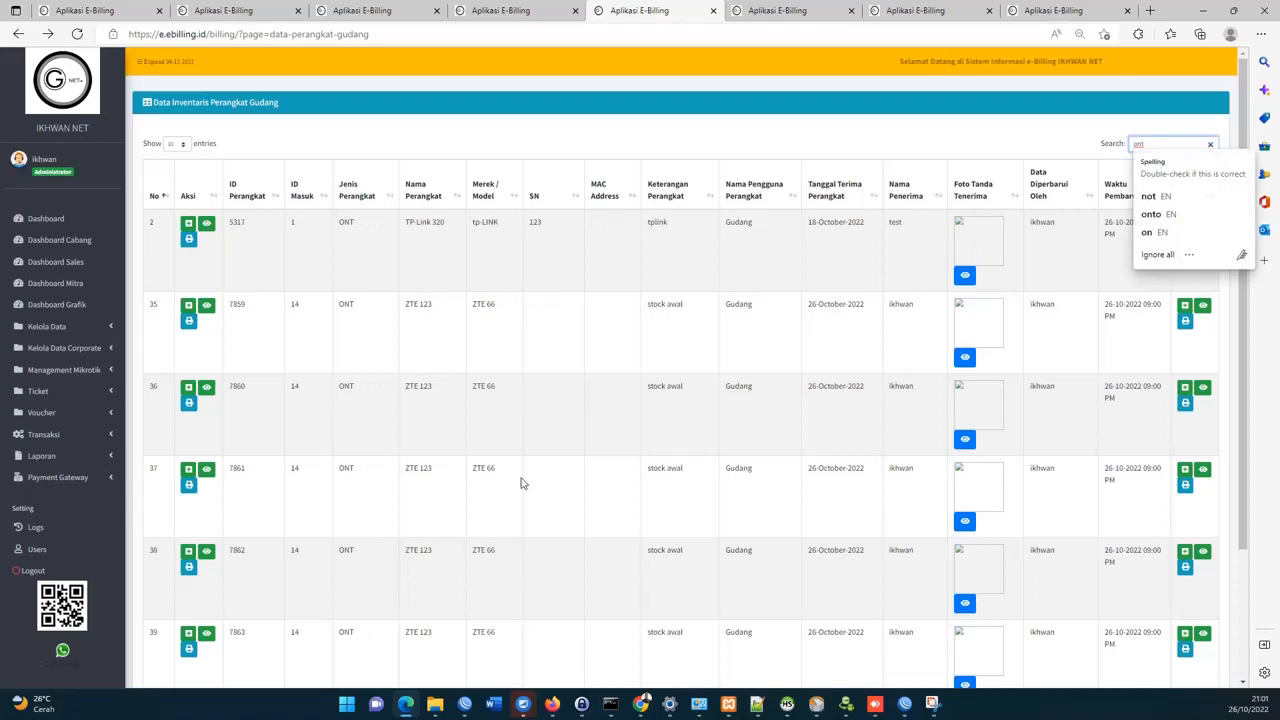
left_click(189, 552)
From the open general ticket report, open the Data Inventaris Perangkat dashboard in a separate browser tab and switch to it.
left_click(494, 9)
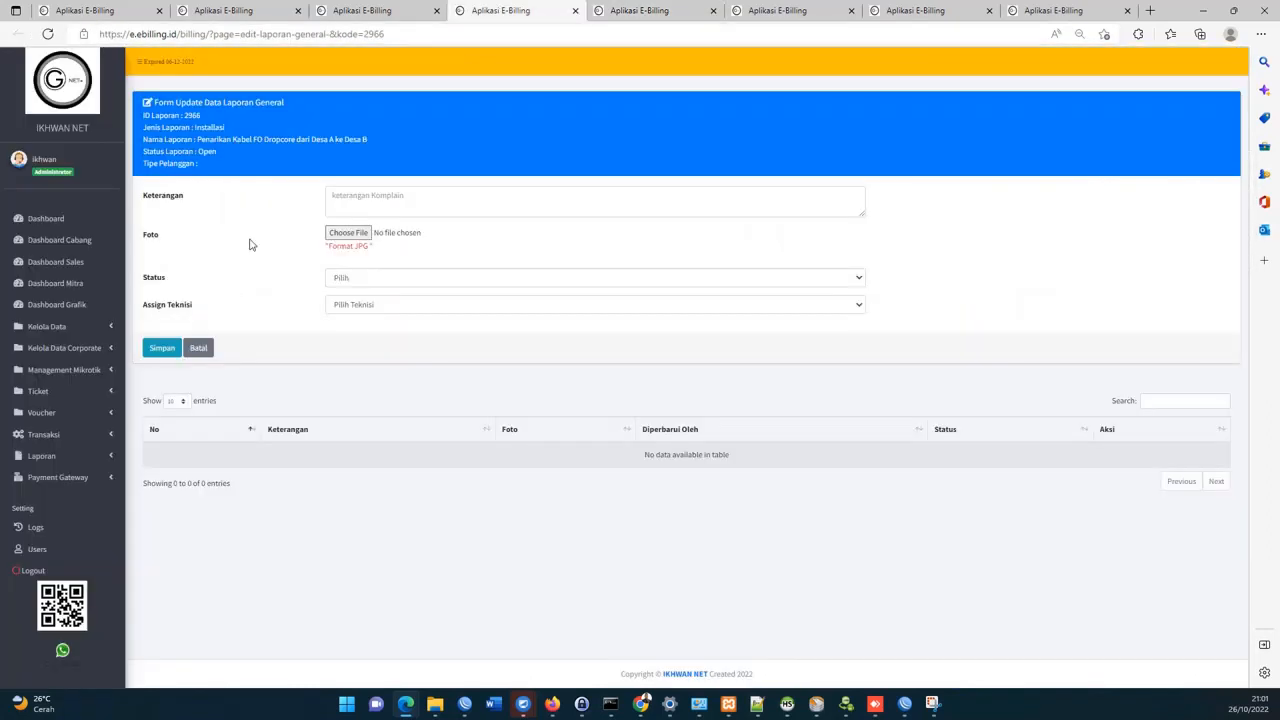
left_click(80, 328)
scroll(77, 473, "down", 2)
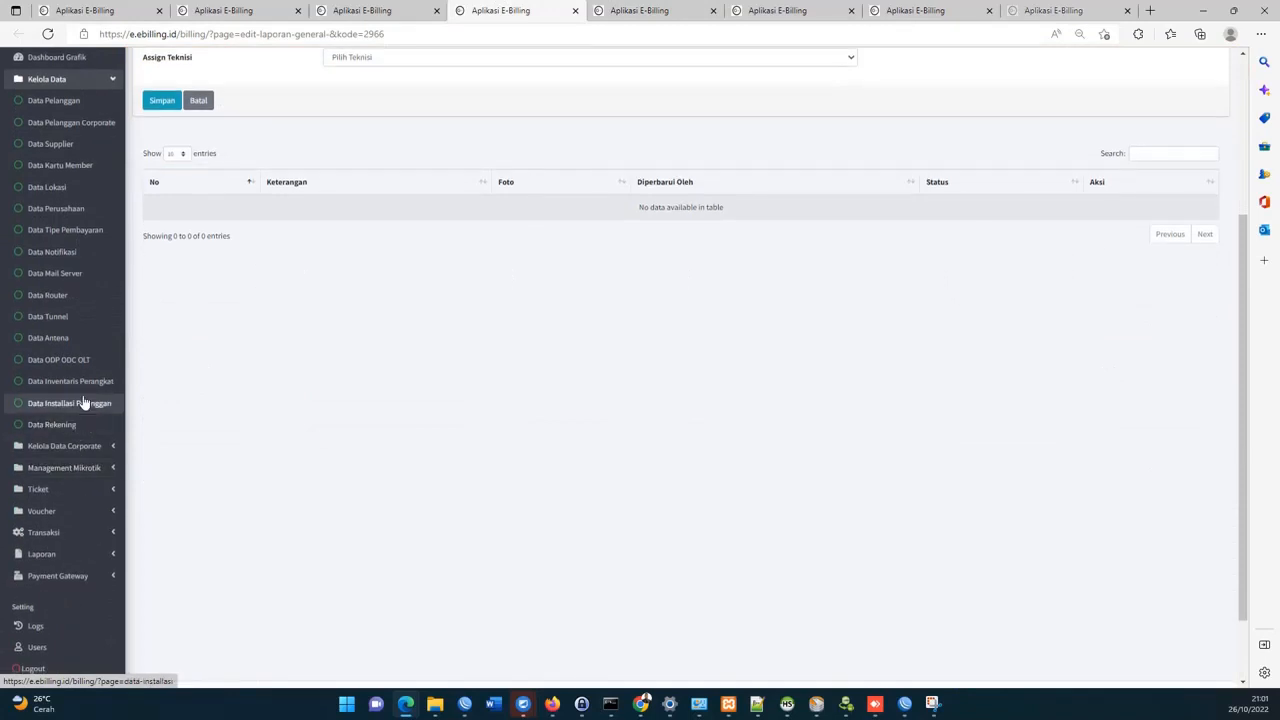
right_click(88, 386)
left_click(122, 399)
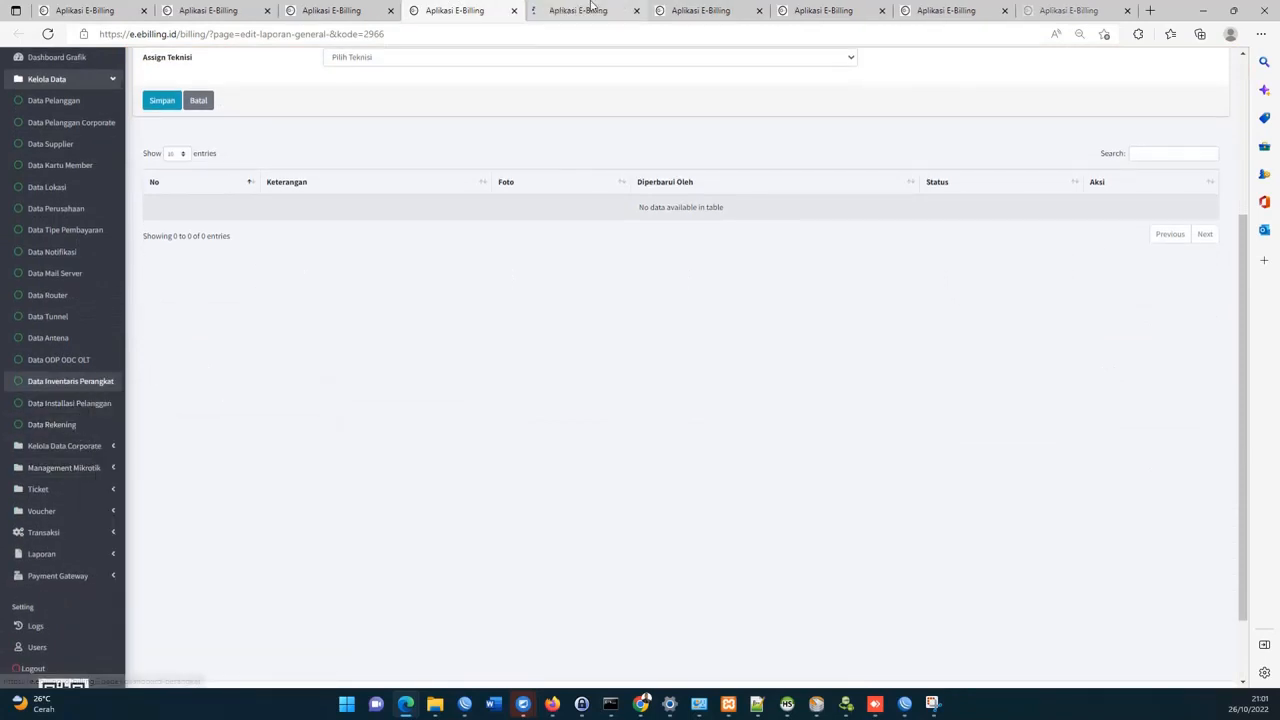
left_click(591, 9)
Open the Total Inventaris list, sort it by Status Perangkat and examine the status of the TP-Link 320.
left_click(266, 150)
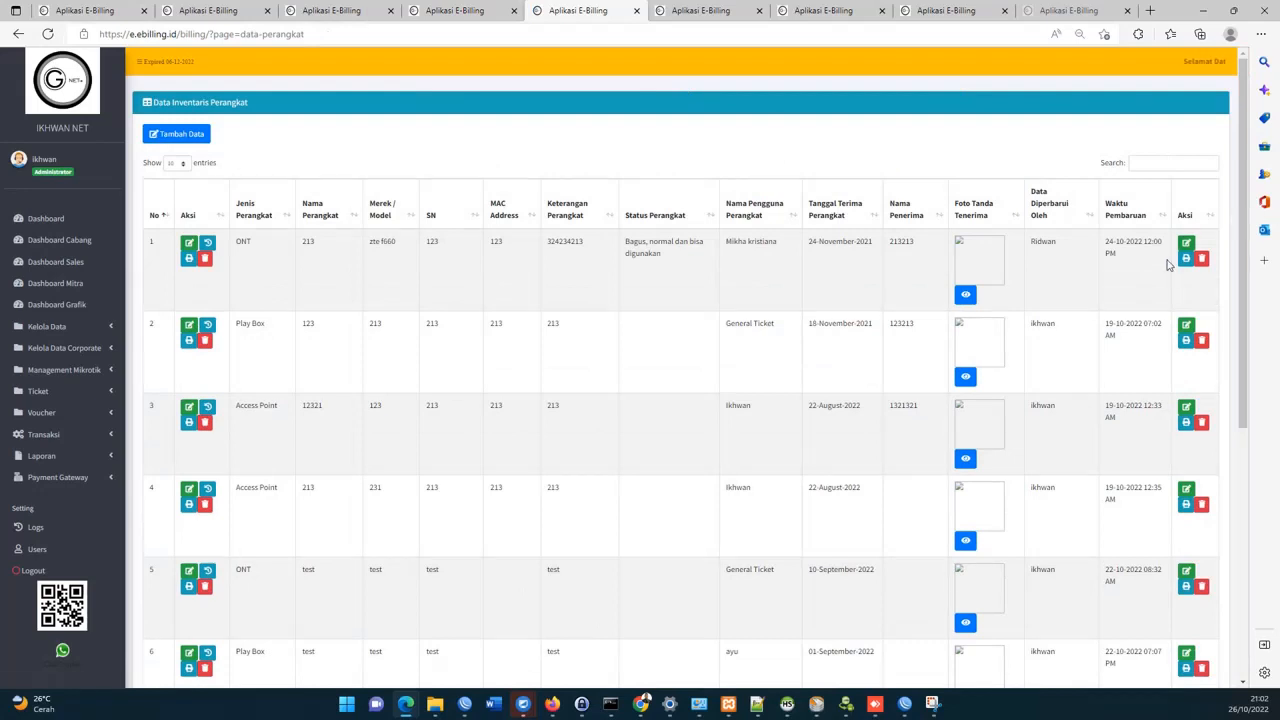
left_click(675, 222)
left_click(678, 226)
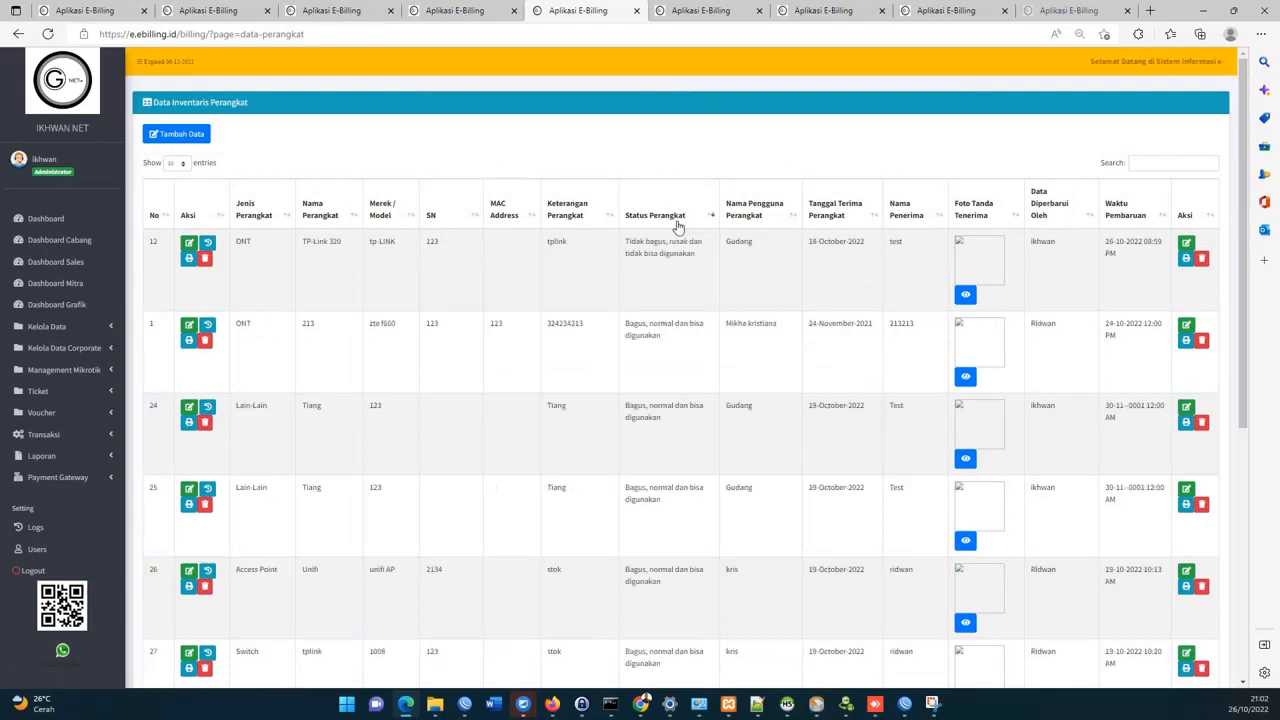
left_click_drag(698, 254, 622, 240)
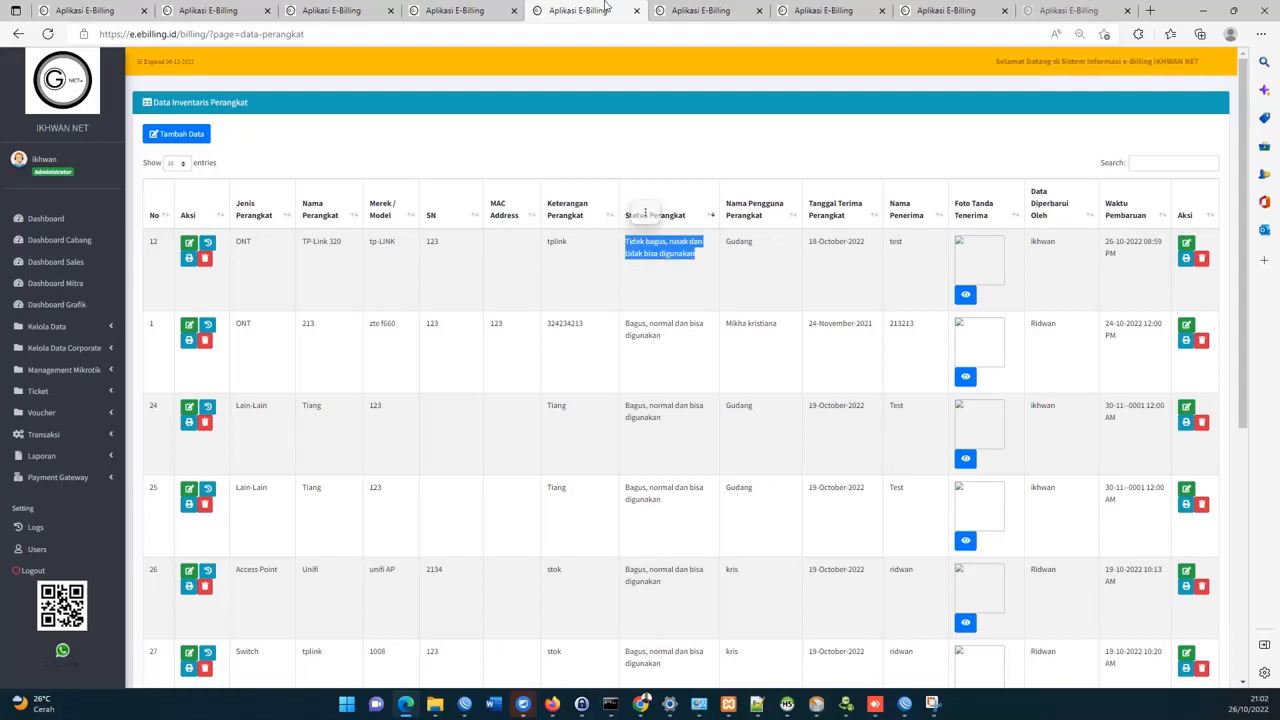
Return to the ZTE 123 issue form and enter serial number 123, quantity 1 and recipient "Teknisi A".
left_click(700, 10)
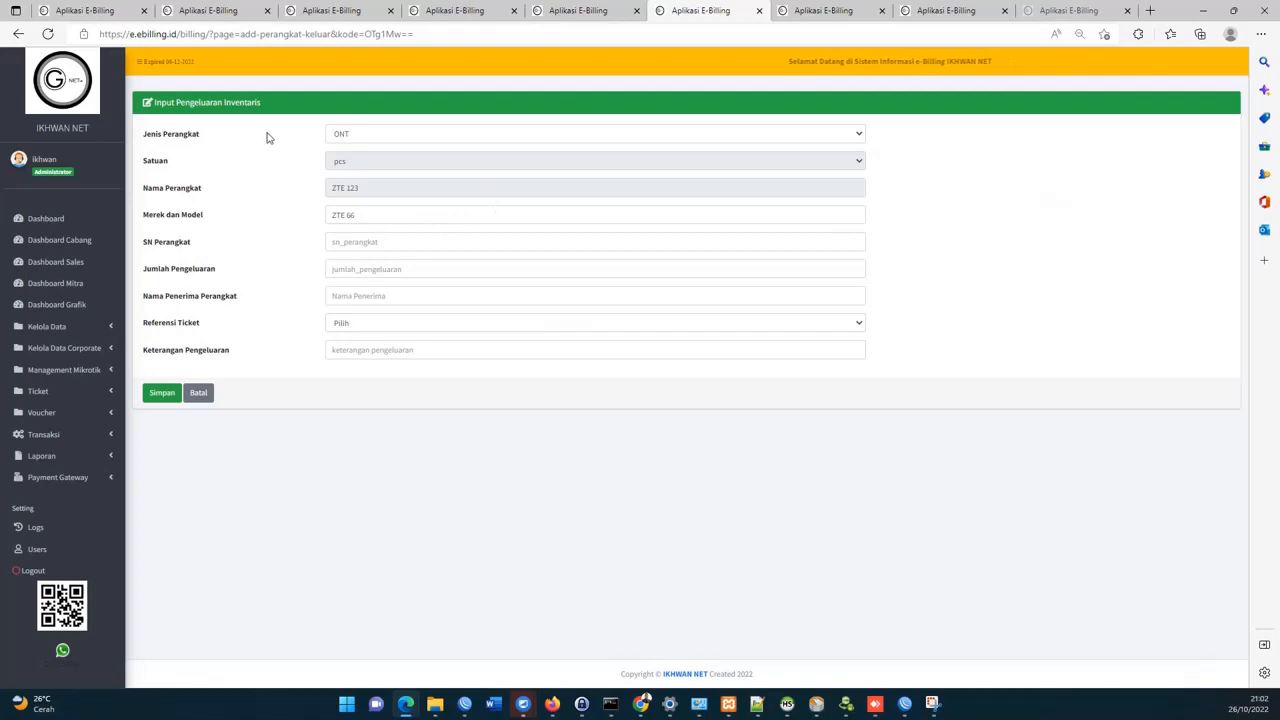
left_click(404, 243)
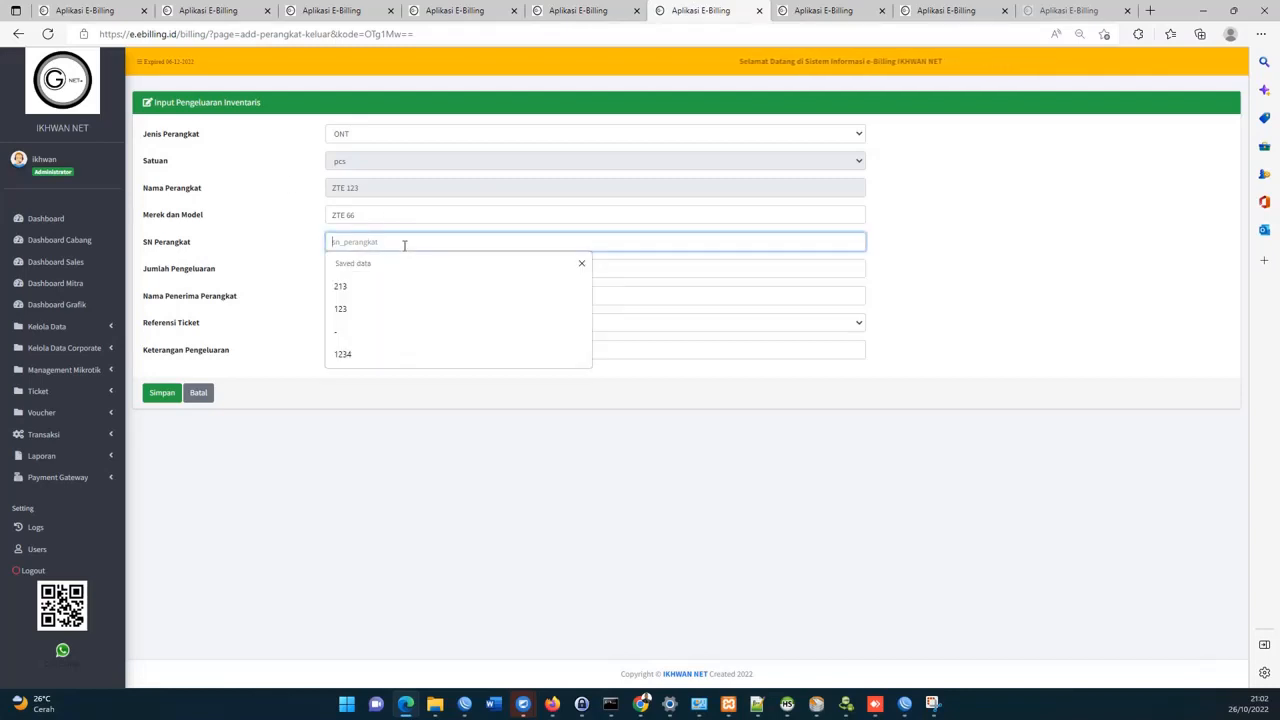
type("123")
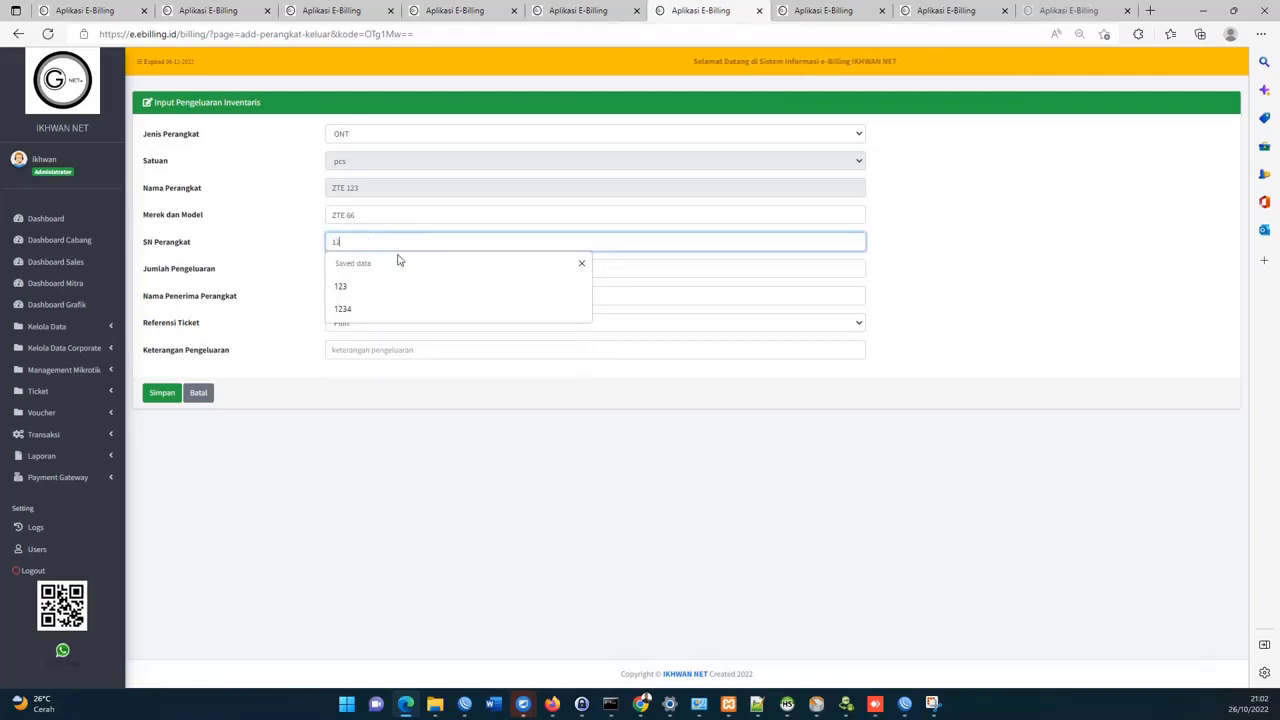
left_click(803, 270)
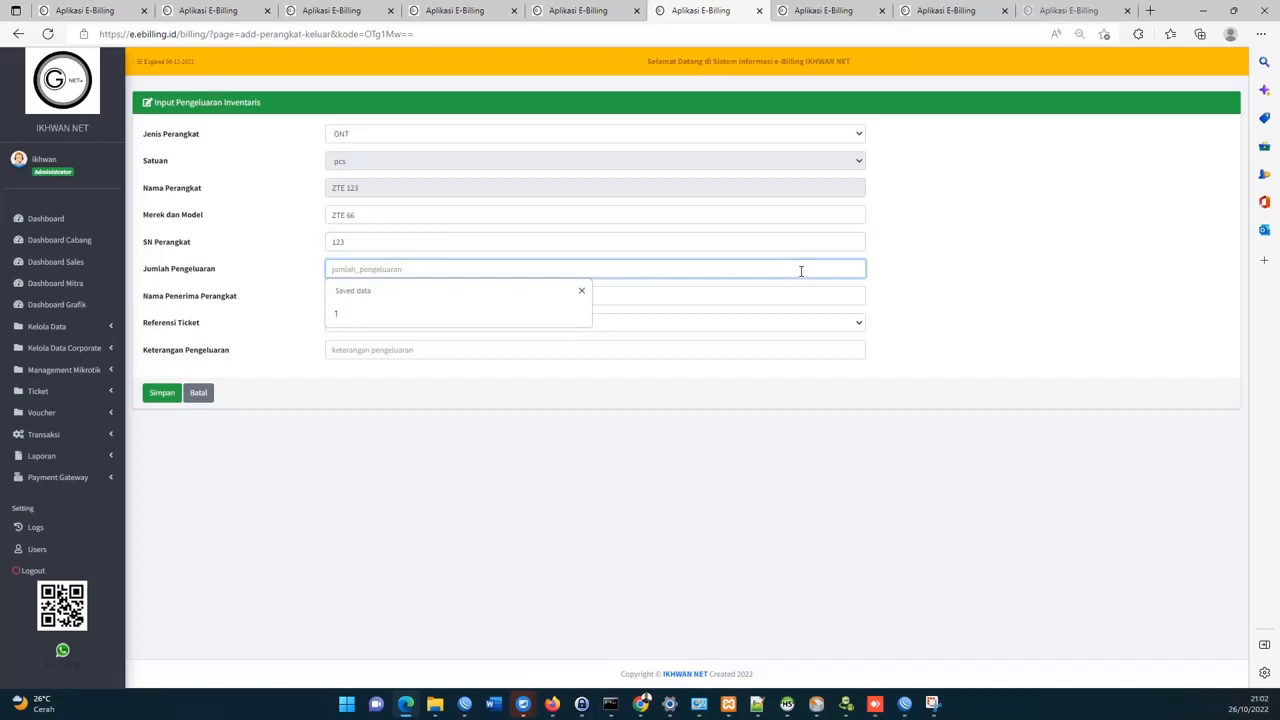
type("1")
left_click(792, 300)
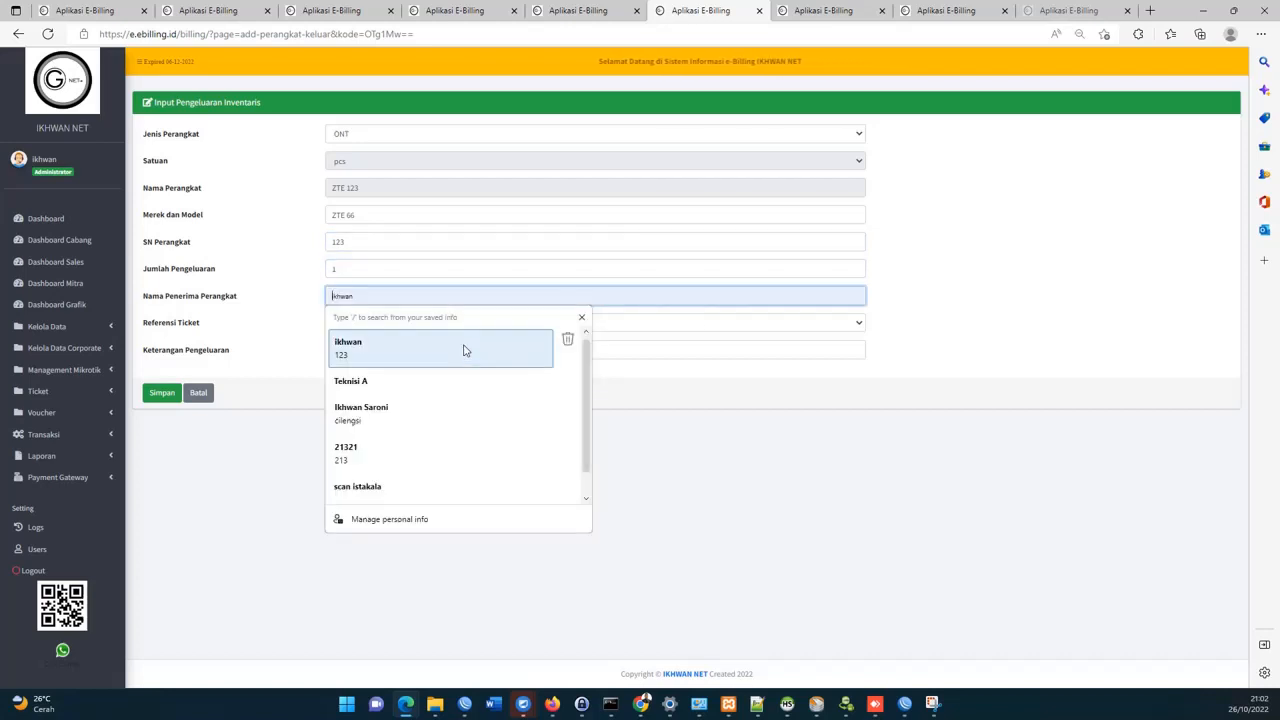
left_click(457, 381)
Reference the customer ticket "Gangguan - Internet sering mati", enter the issue note "penggantian perangkat yang rusak" and save the issue entry.
left_click(443, 323)
left_click(427, 353)
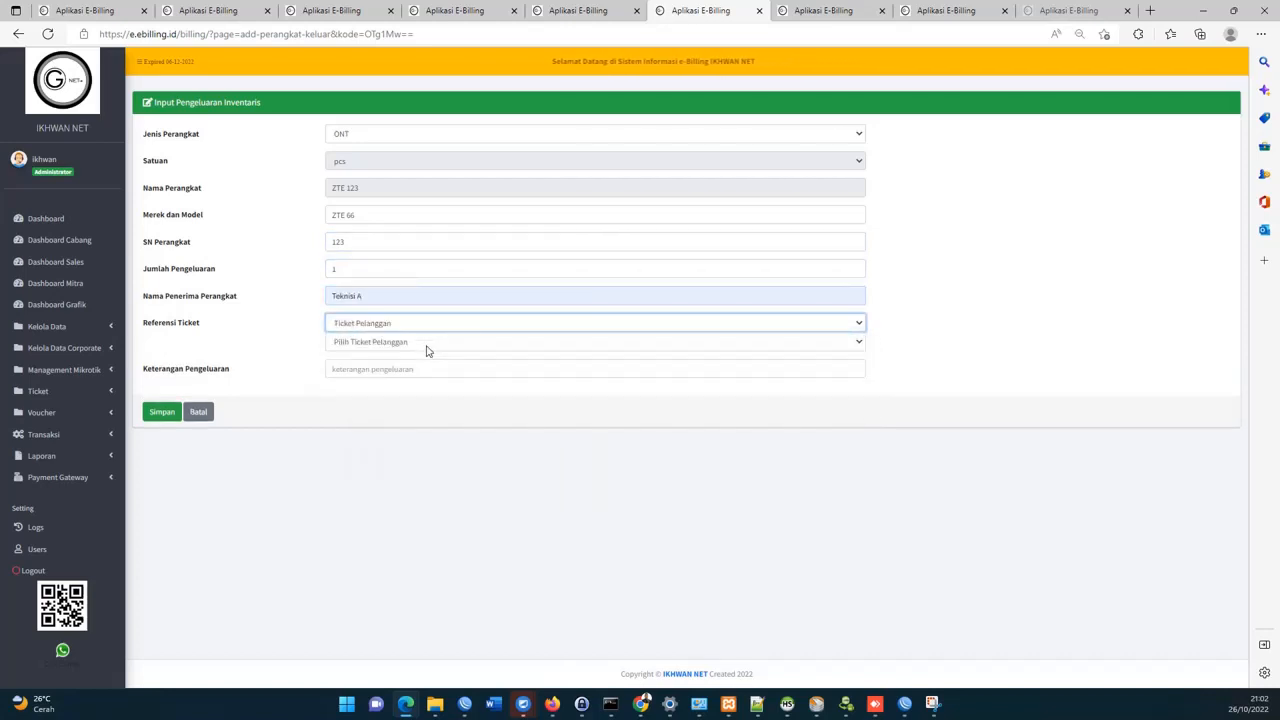
left_click(428, 342)
left_click(421, 366)
left_click(421, 367)
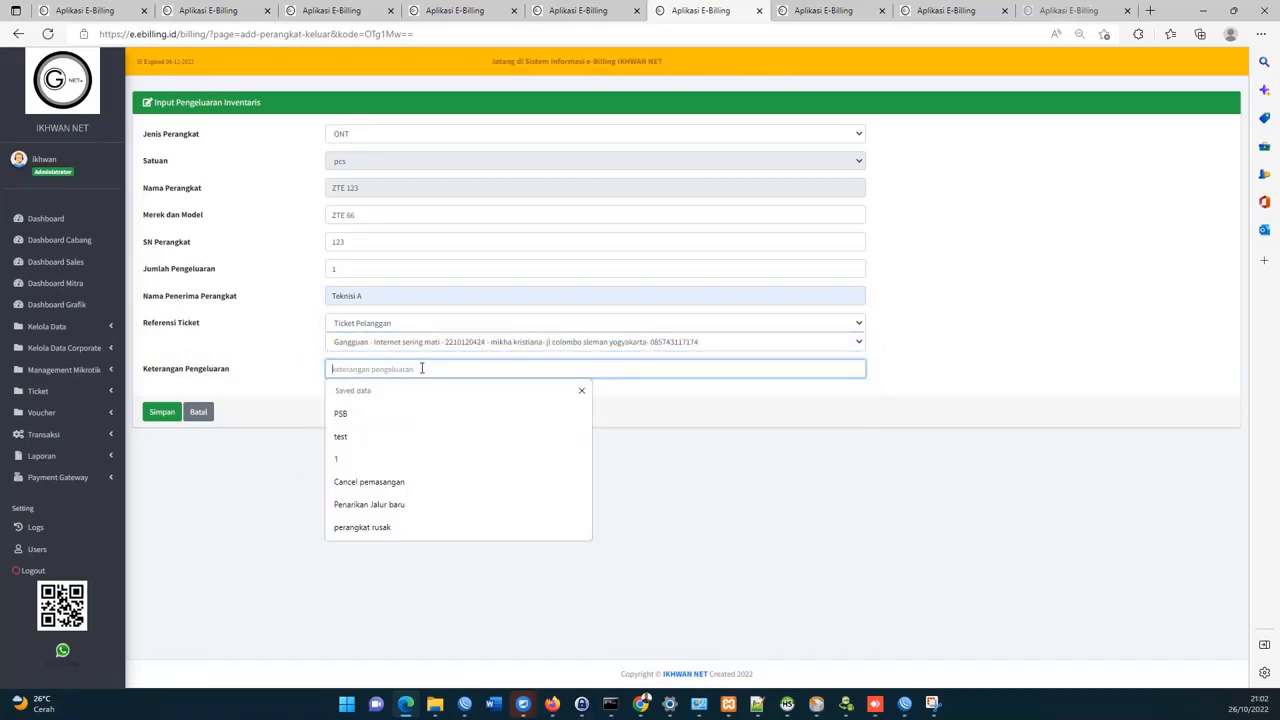
type("penggantian perangkat yang rusak")
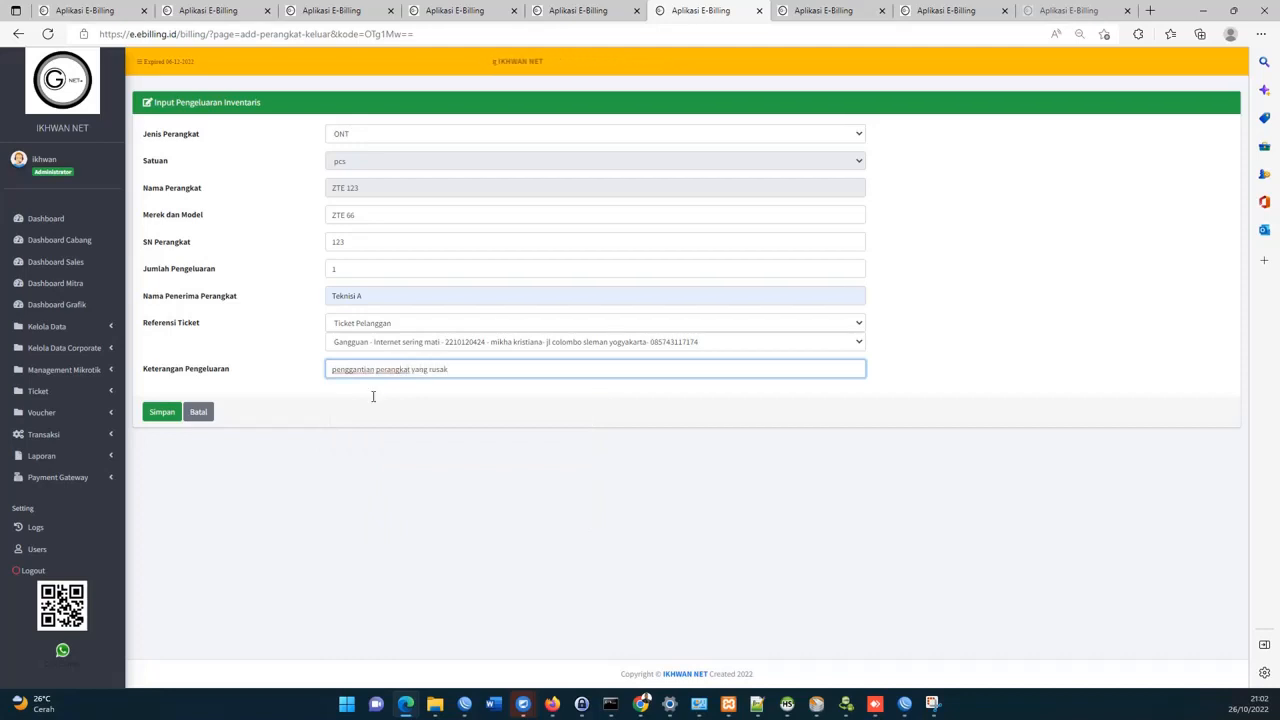
left_click(161, 411)
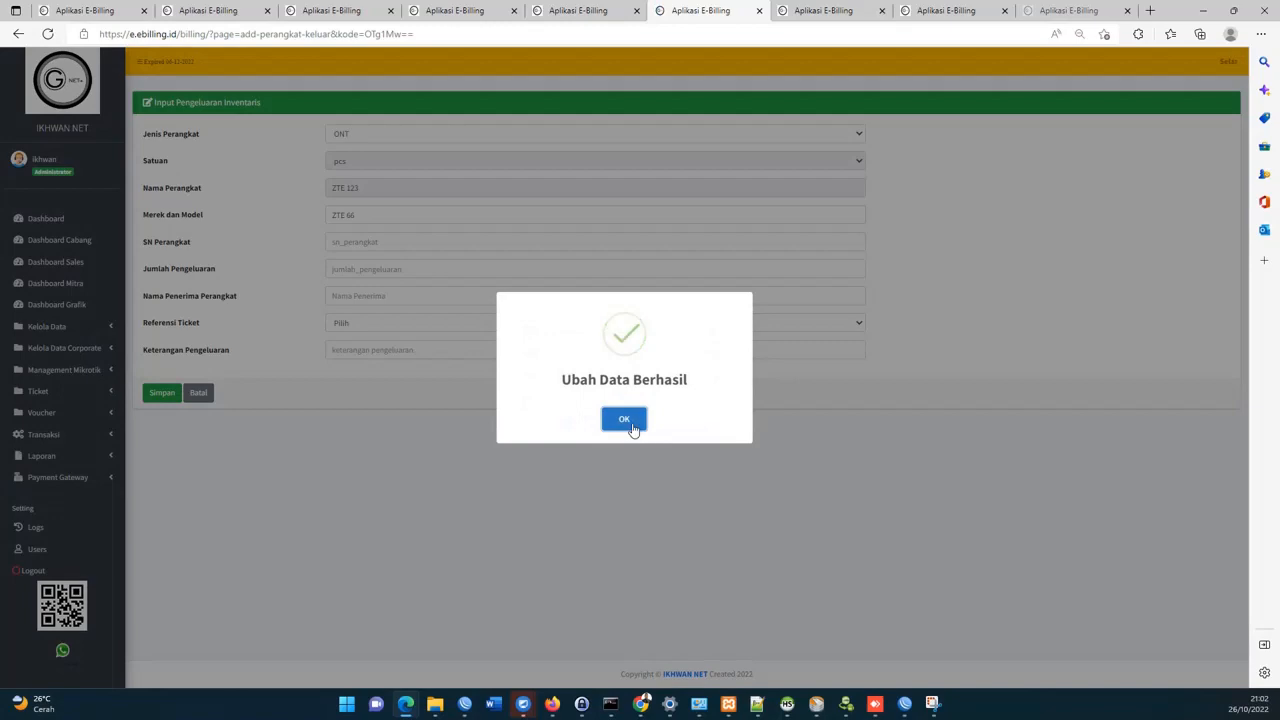
left_click(630, 424)
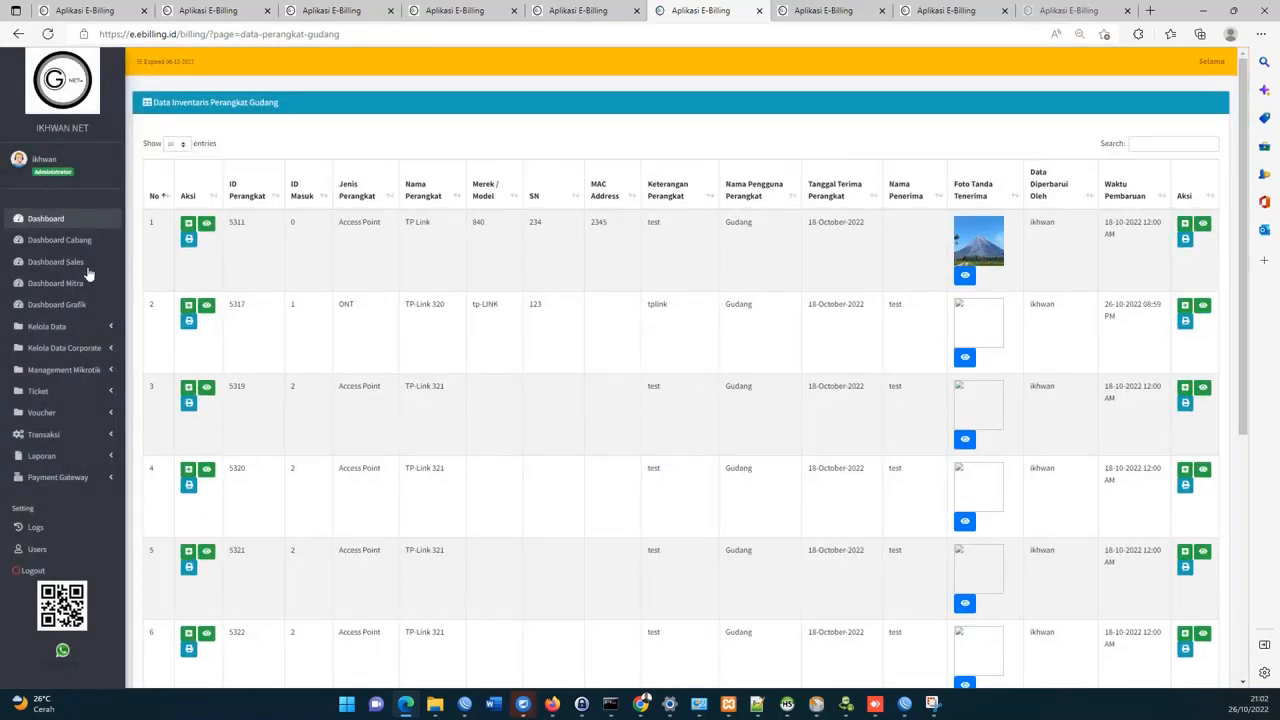
Open Data Pengembalian Inventaris from the inventory dashboard and examine the TP-Link 320's return record and its linked ticket.
left_click(577, 10)
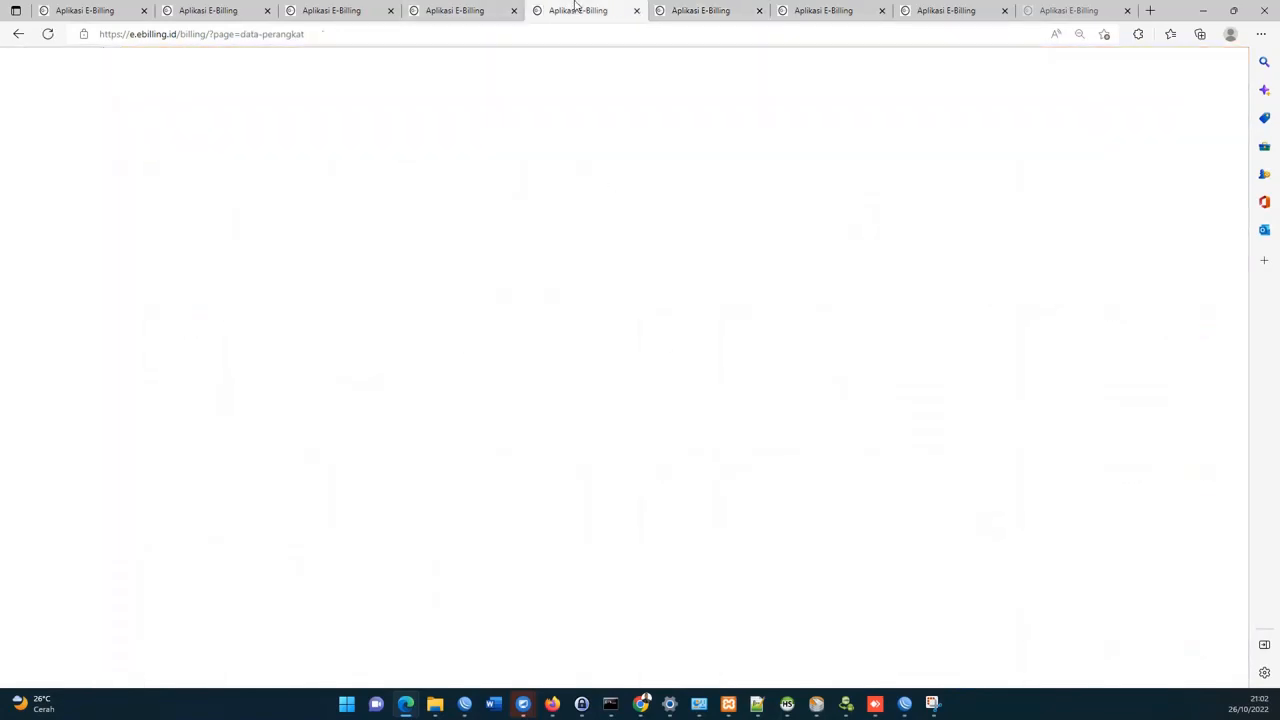
left_click(445, 10)
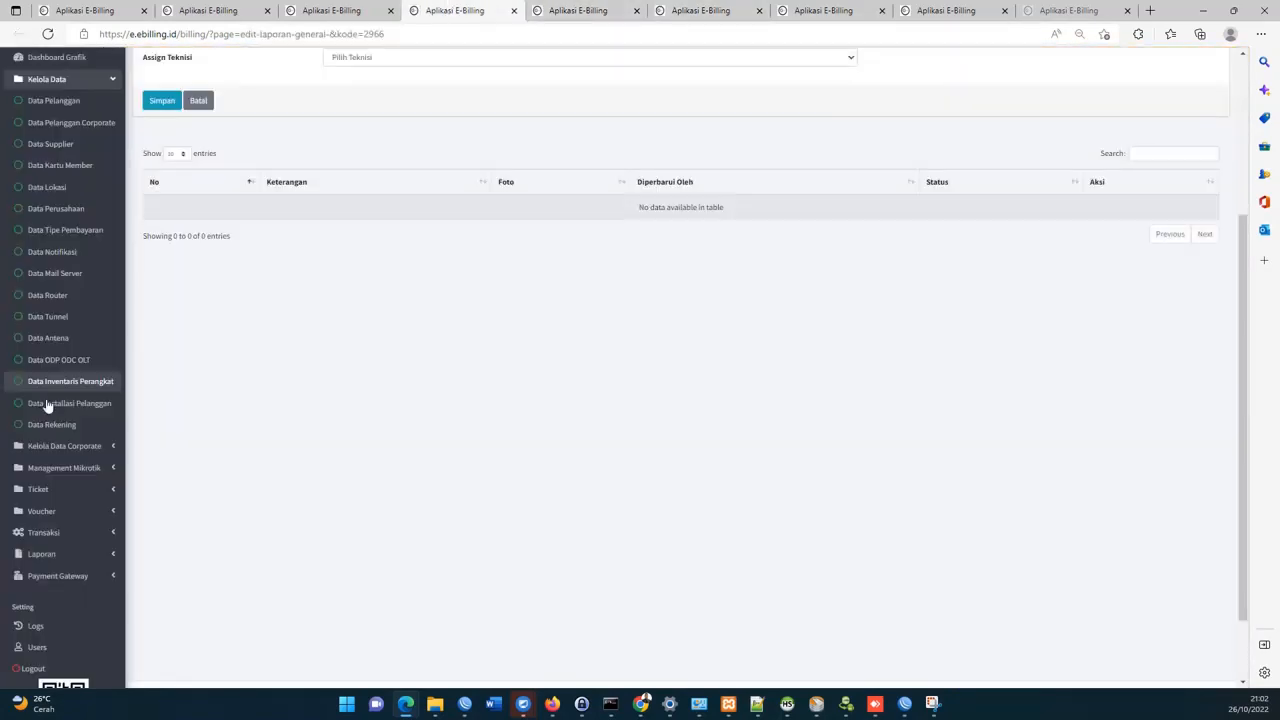
left_click(79, 386)
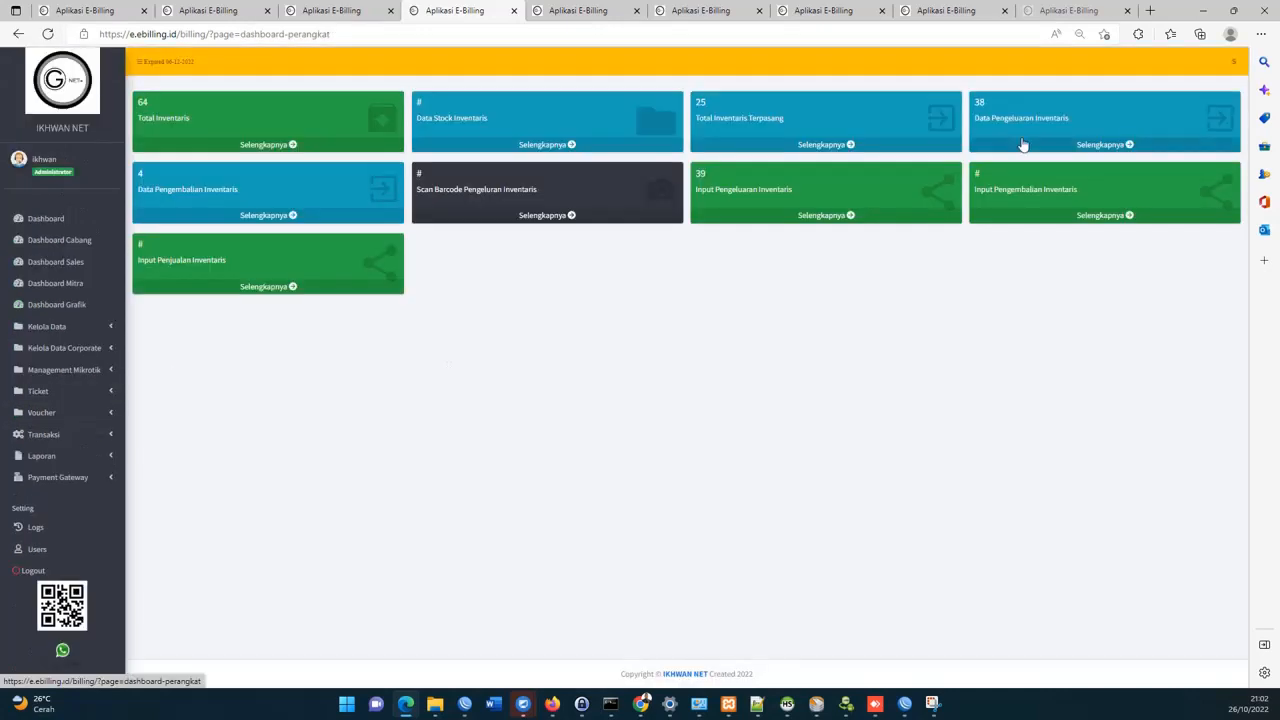
left_click(263, 217)
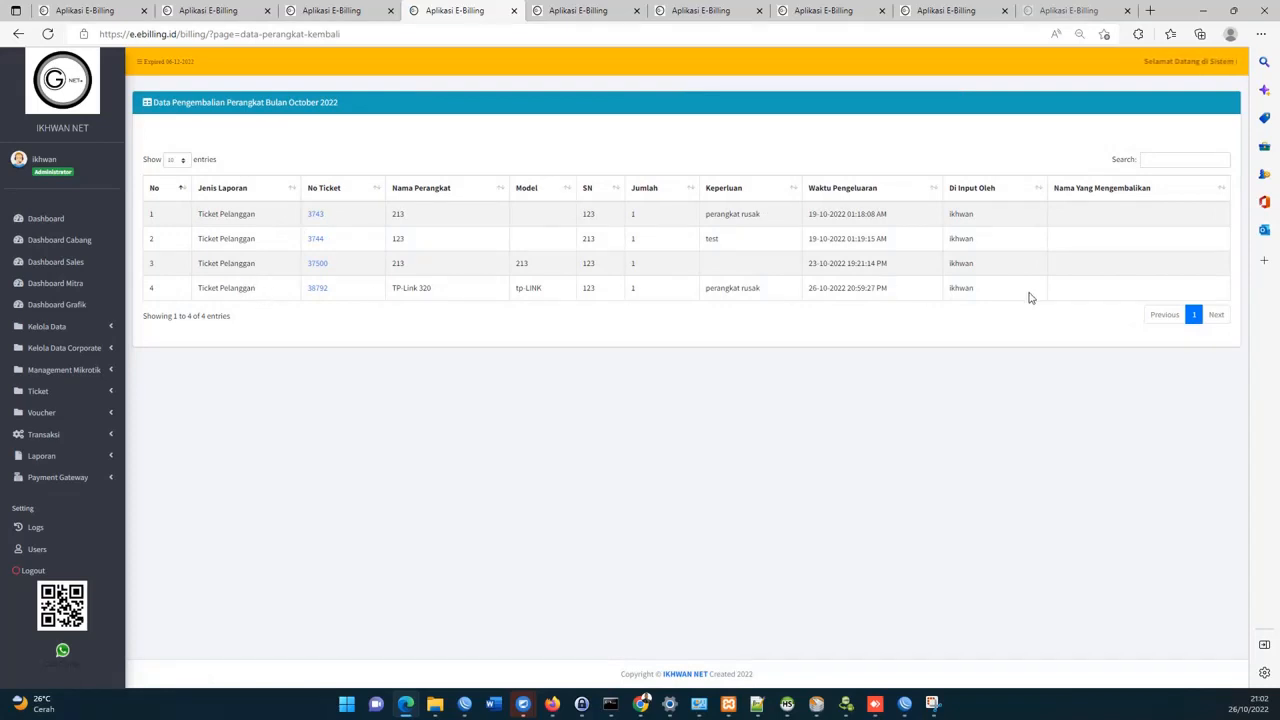
left_click_drag(1030, 297, 710, 298)
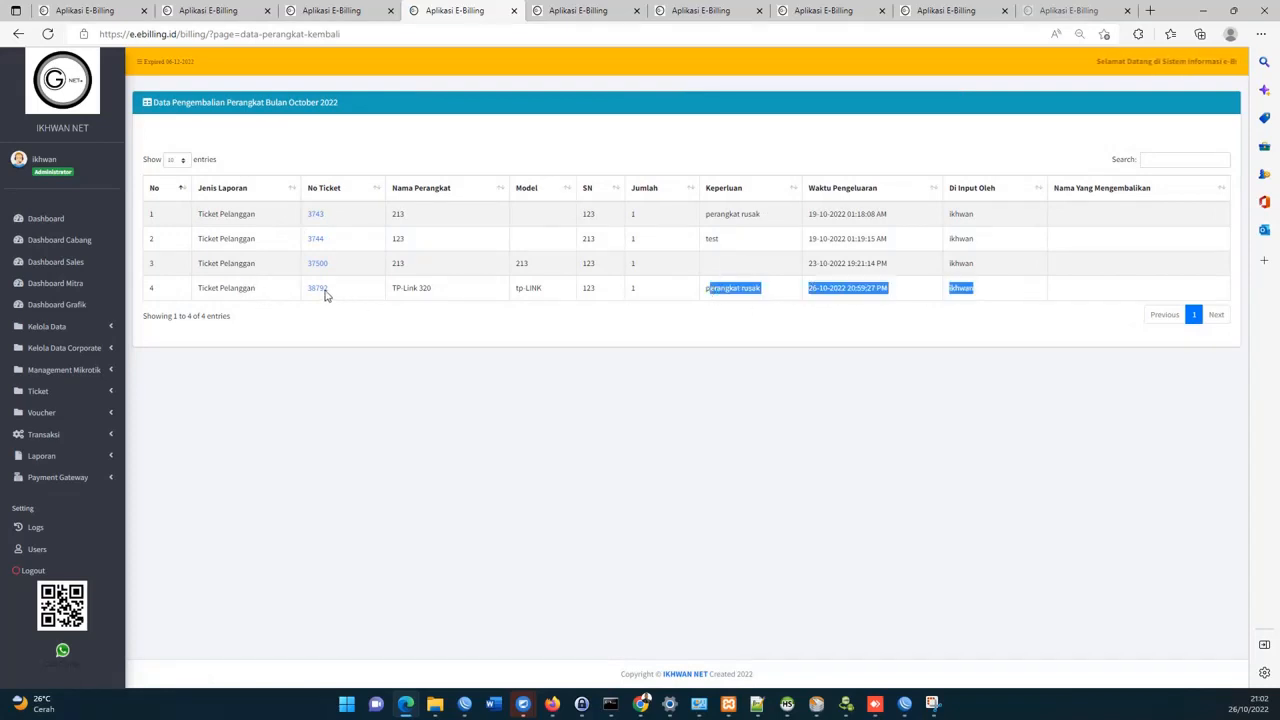
left_click(322, 292)
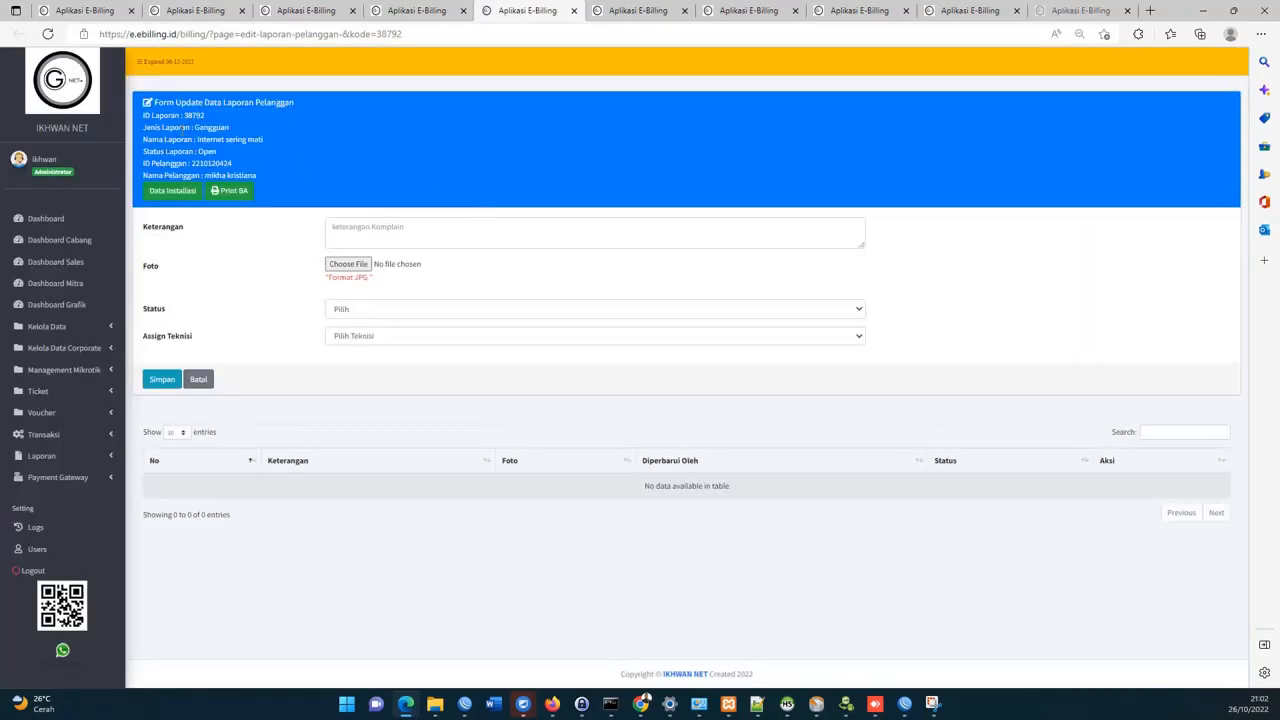
left_click(420, 8)
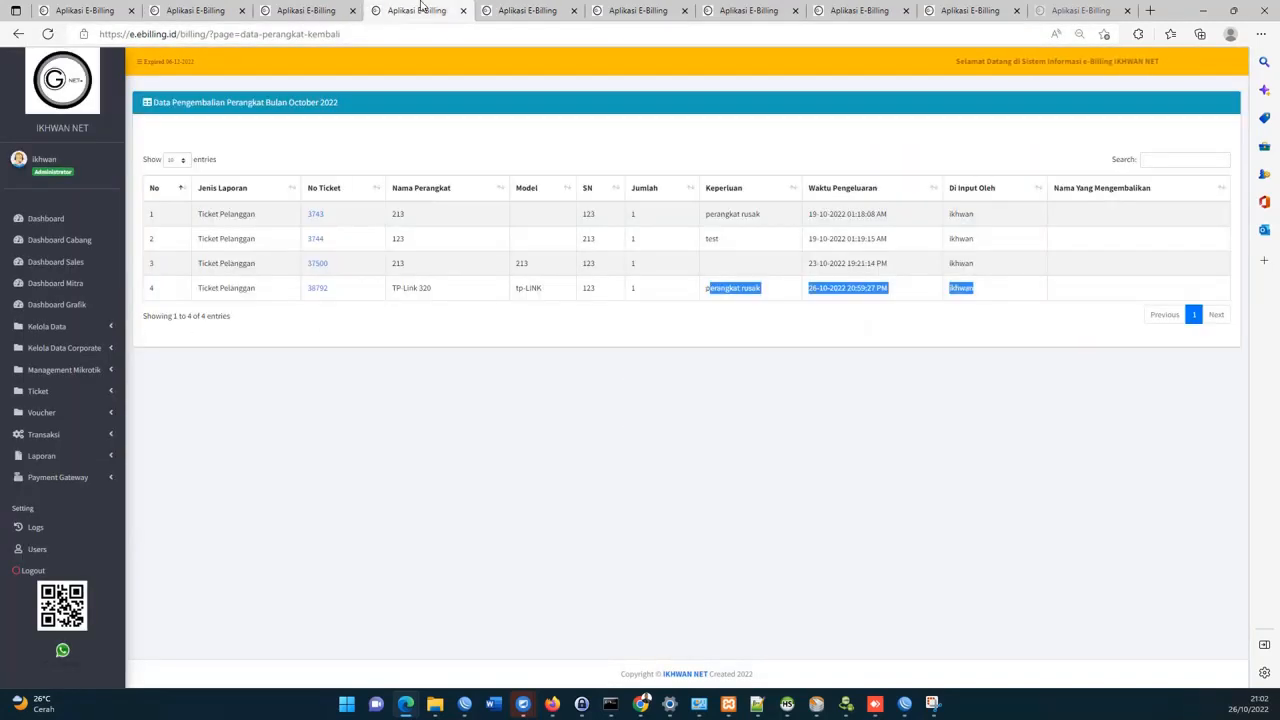
Reopen the device inventory dashboard, review the Scan Barcode Pengeluran Inventaris entry, and look briefly at the Total Inventaris list.
left_click(83, 328)
scroll(55, 480, "down", 3)
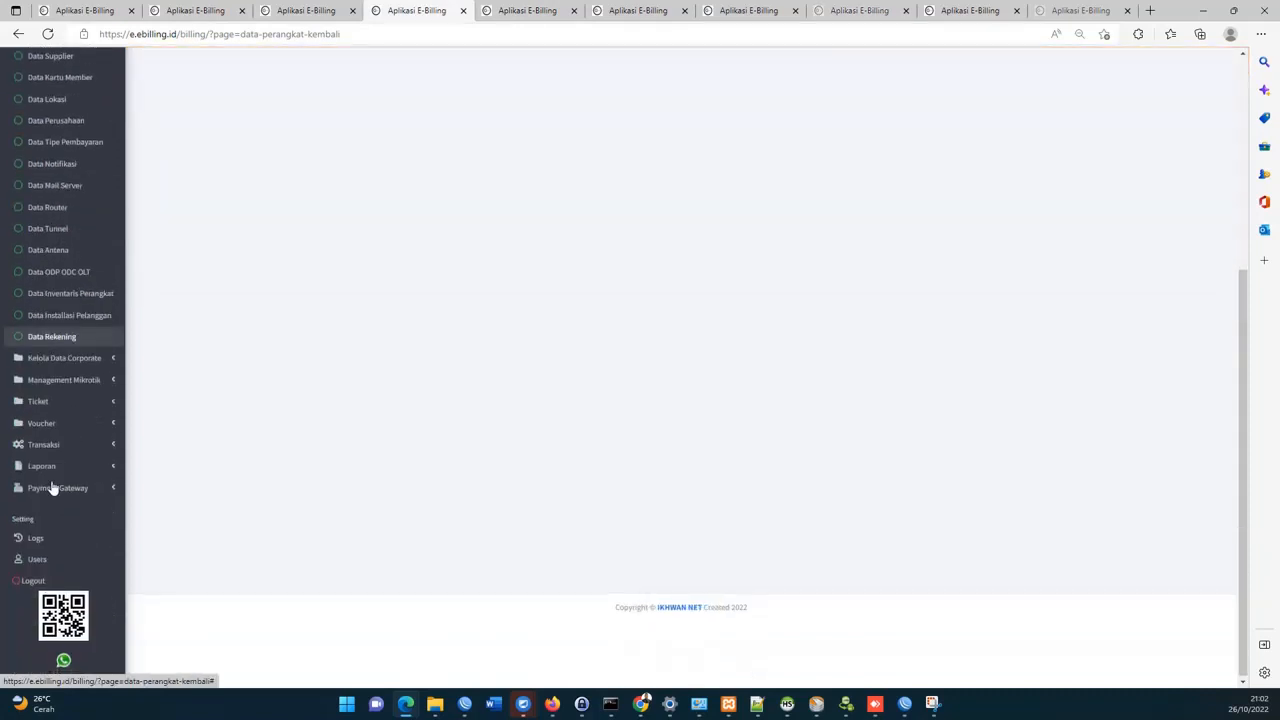
left_click(98, 293)
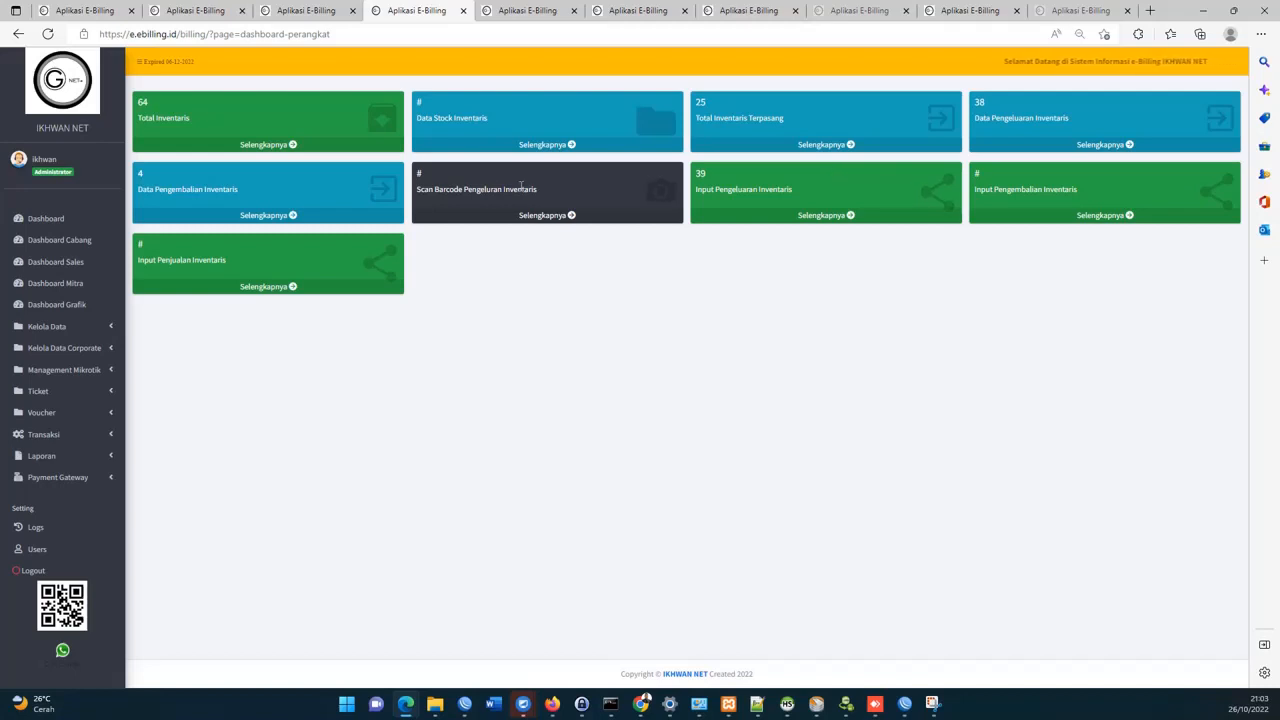
left_click_drag(549, 189, 451, 194)
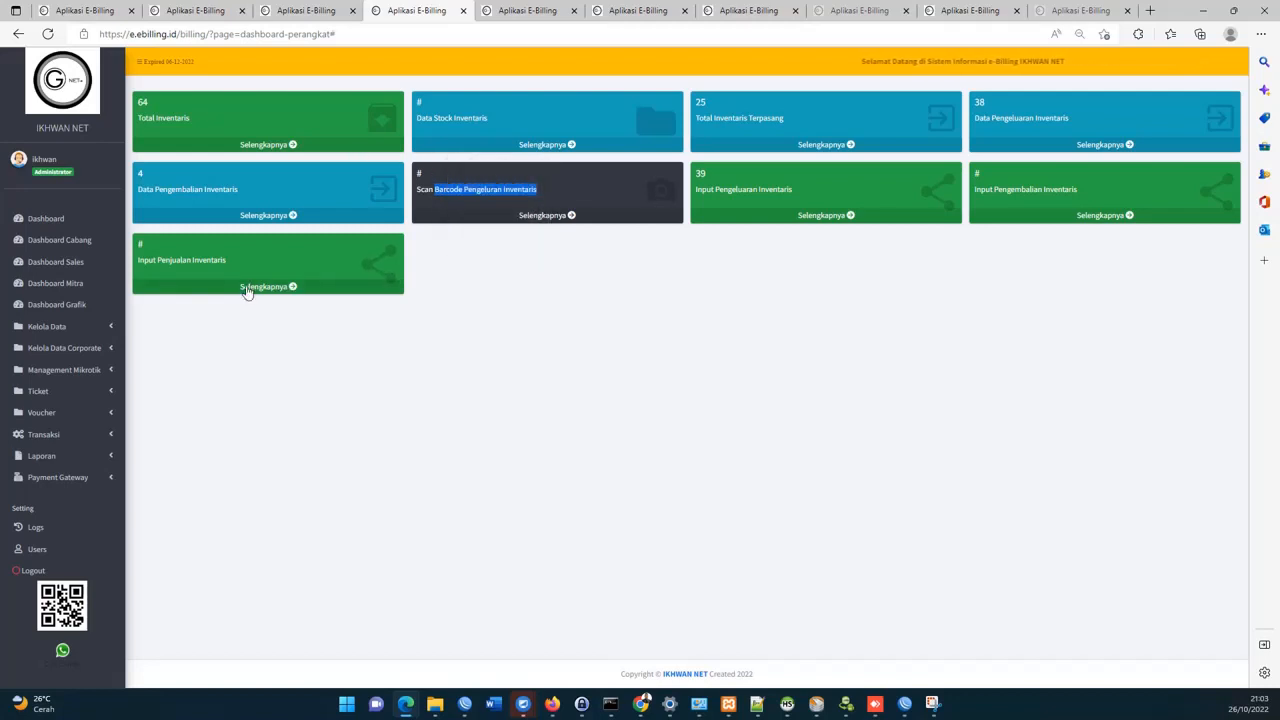
left_click(464, 262)
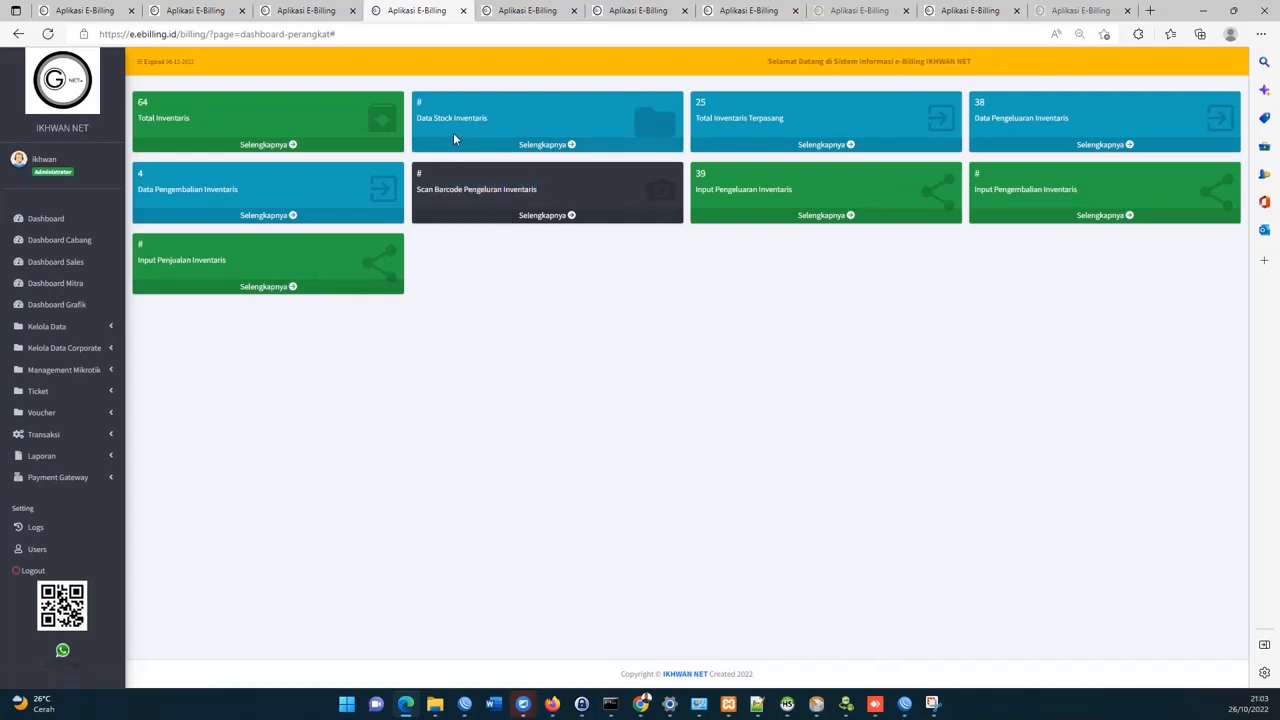
left_click(242, 150)
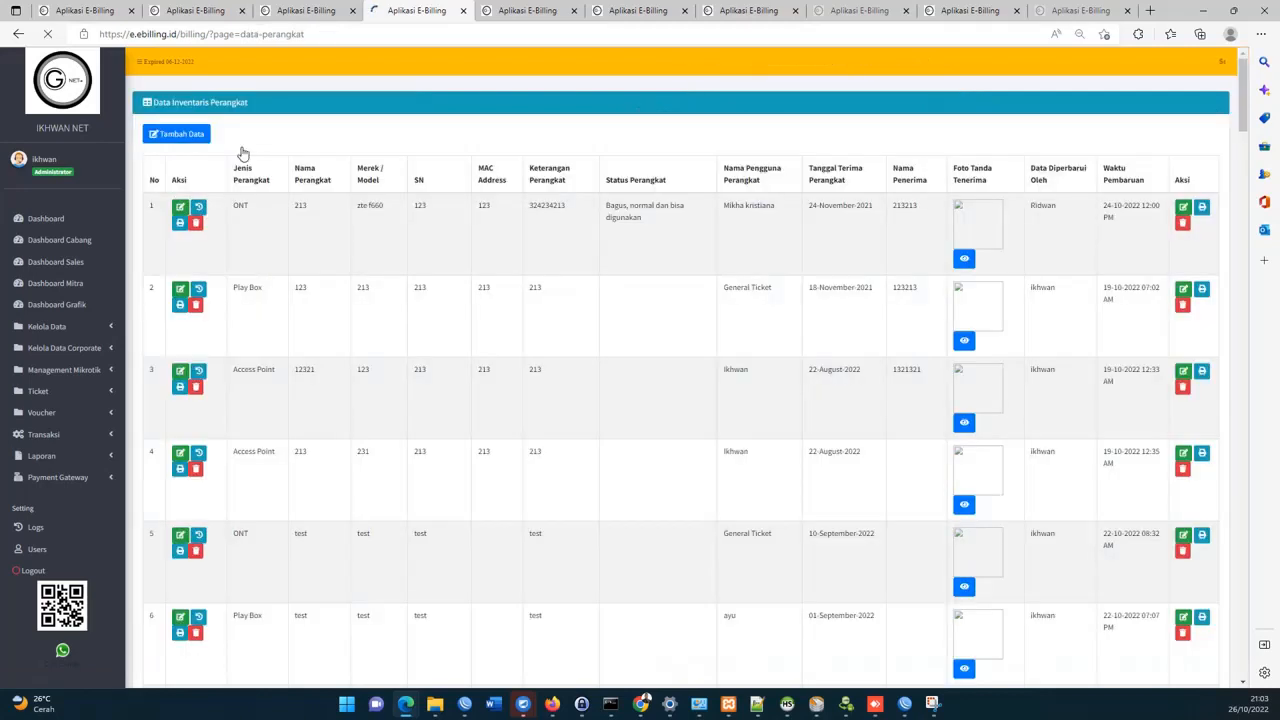
left_click(18, 34)
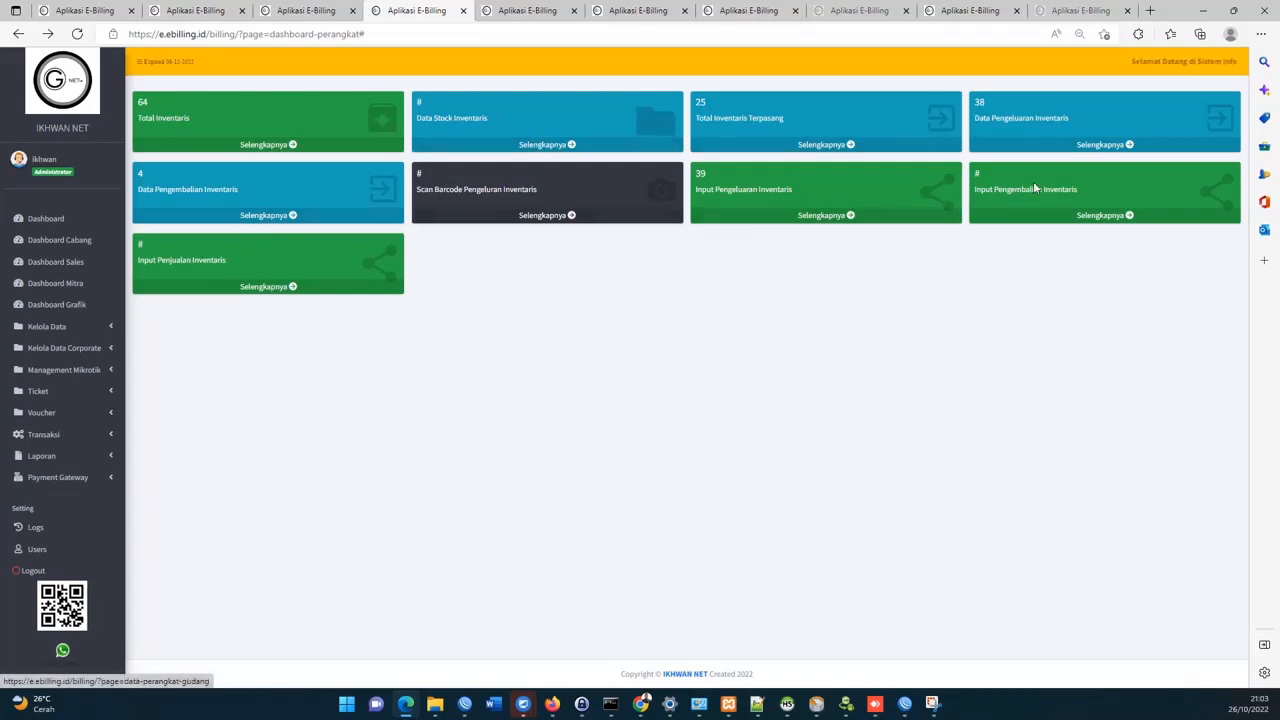
Look through the Total Inventaris Terpasang and Total Inventaris lists, returning to the inventory dashboard after each.
left_click(820, 145)
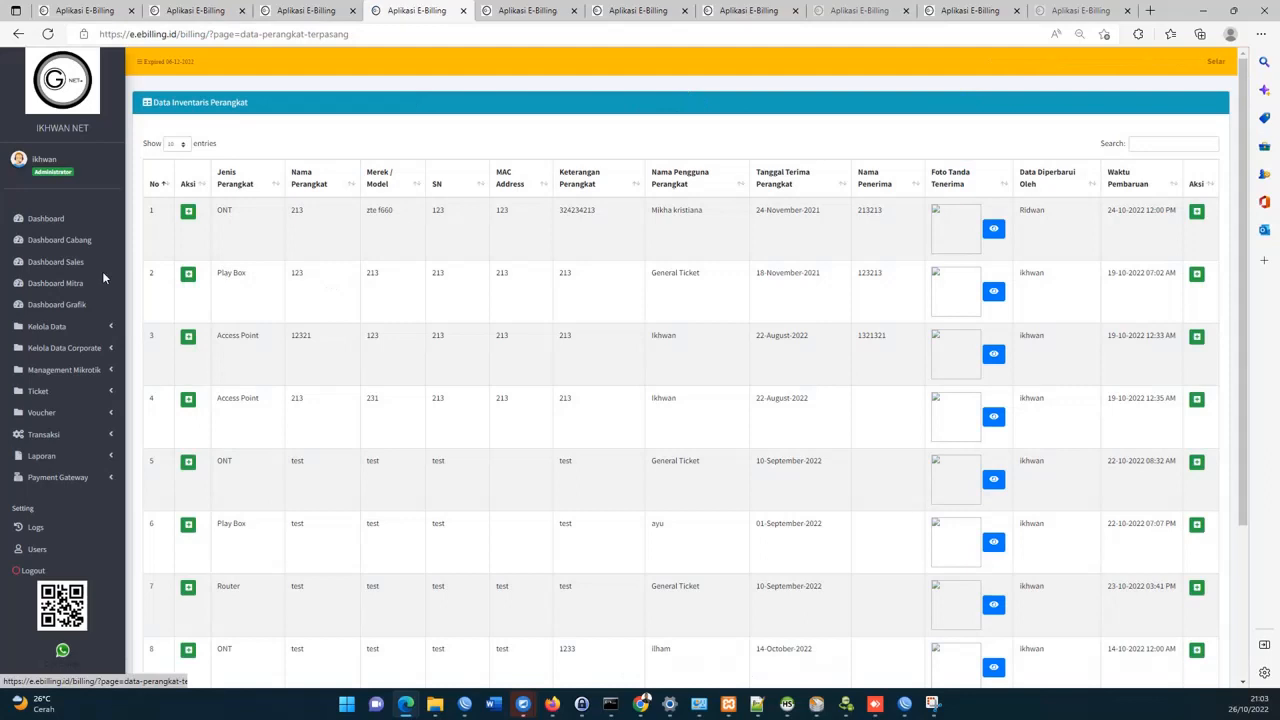
left_click(60, 304)
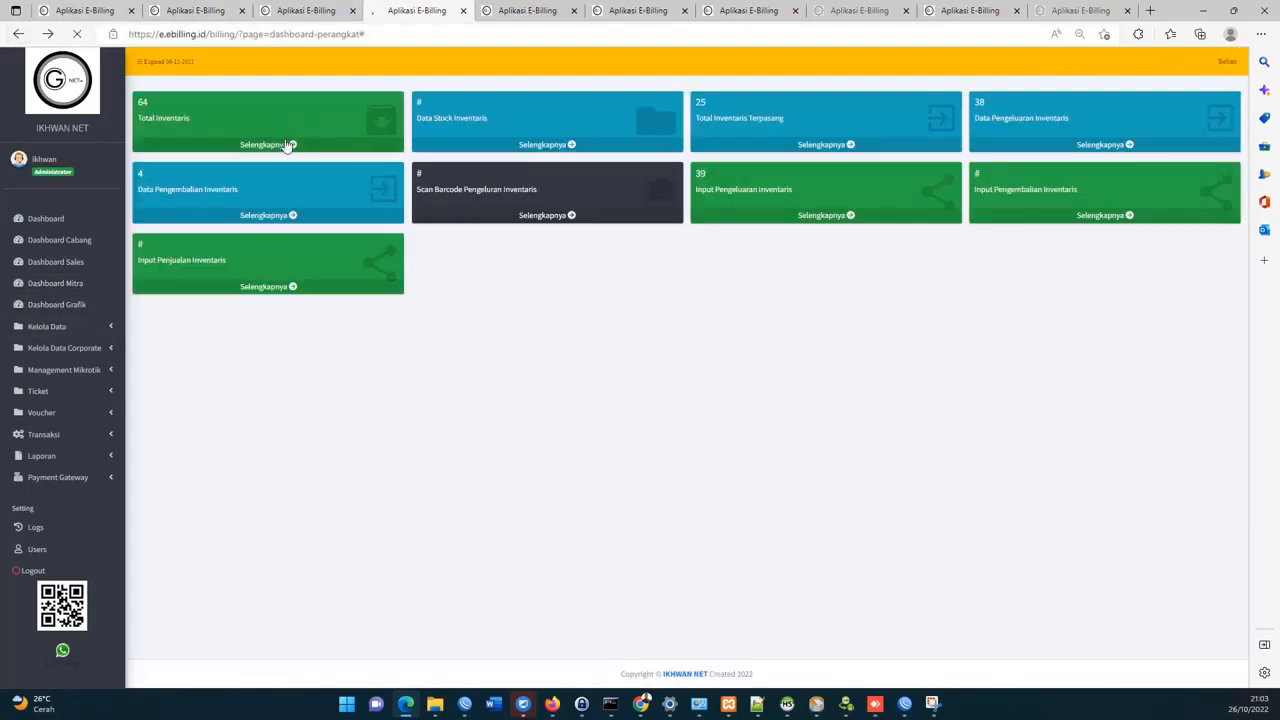
left_click(287, 145)
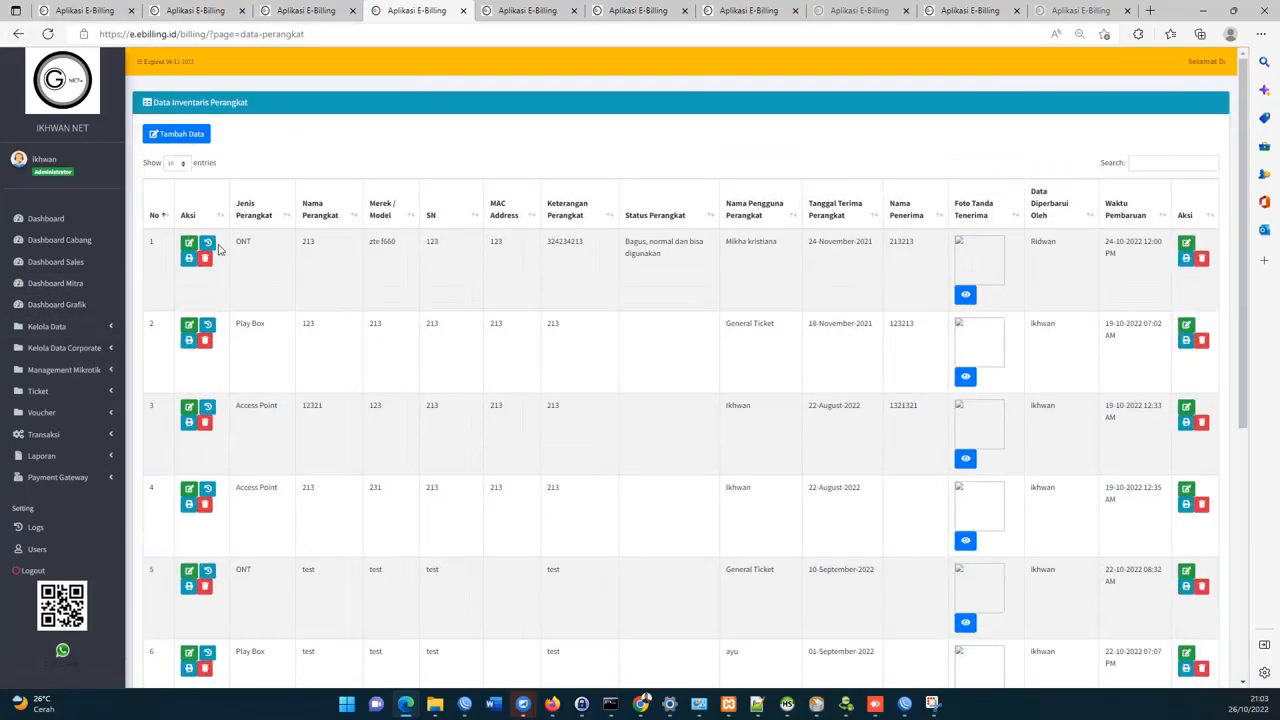
scroll(217, 251, "down", 3)
scroll(225, 230, "up", 3)
left_click(18, 34)
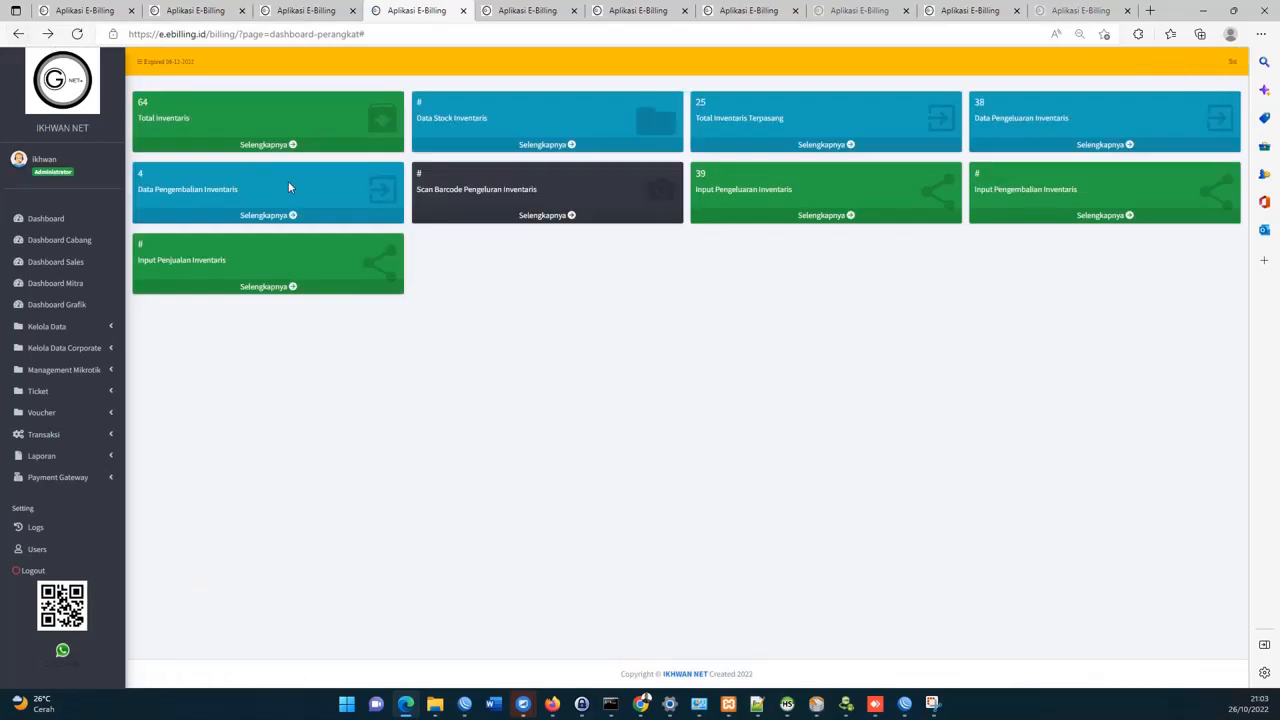
Open the warehouse stock list, view the devices of ID Masuk 0 and preview their printable labels, then go back to the stock list.
left_click(801, 224)
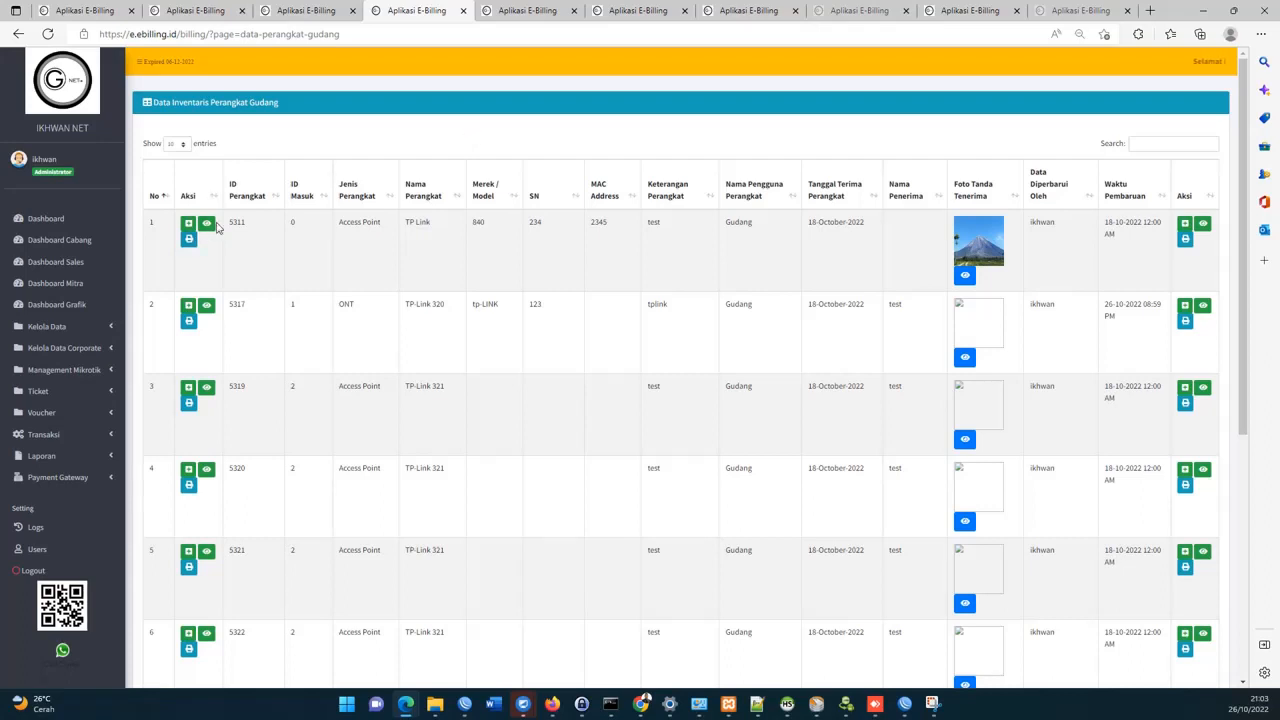
left_click(207, 225)
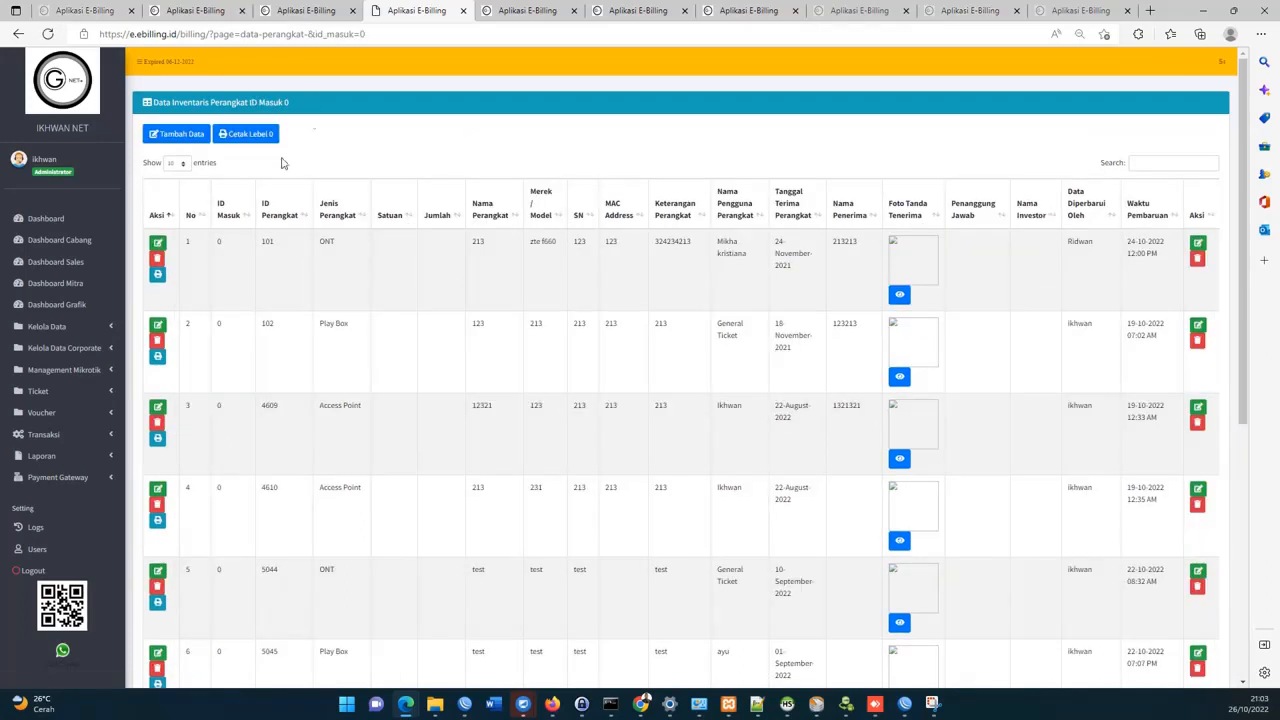
left_click(248, 142)
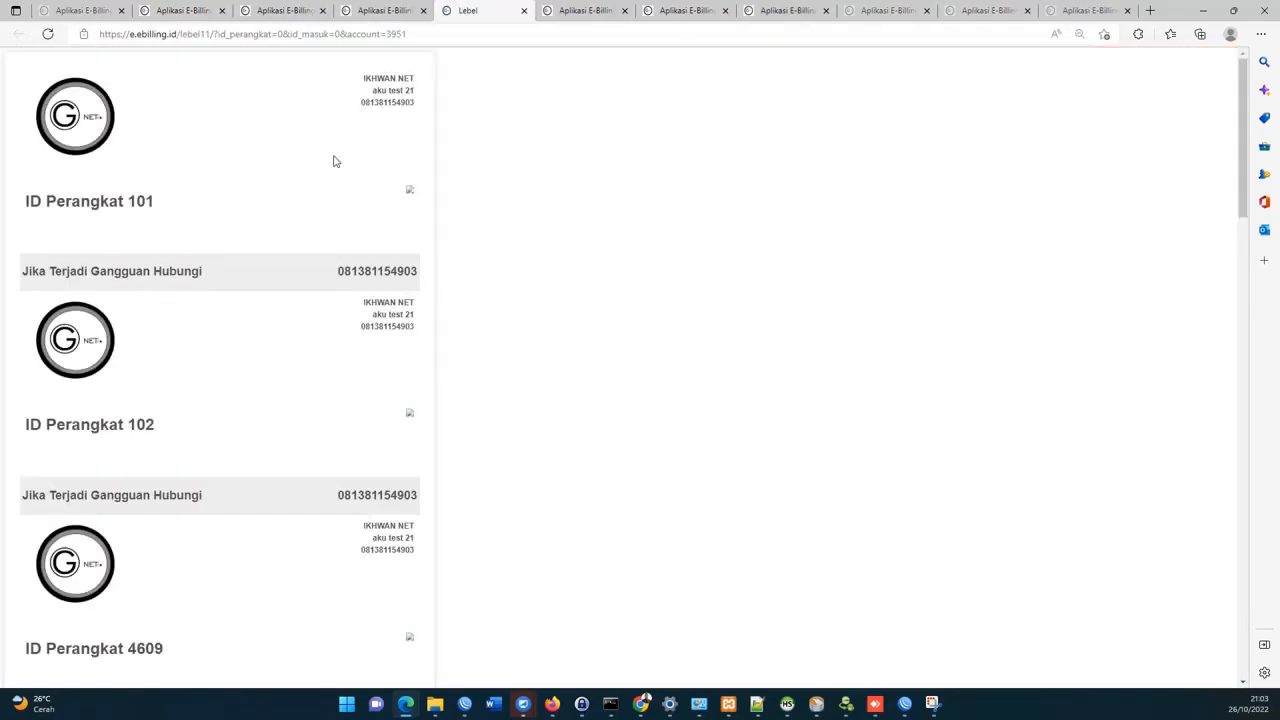
scroll(333, 270, "down", 3)
scroll(333, 270, "down", 15)
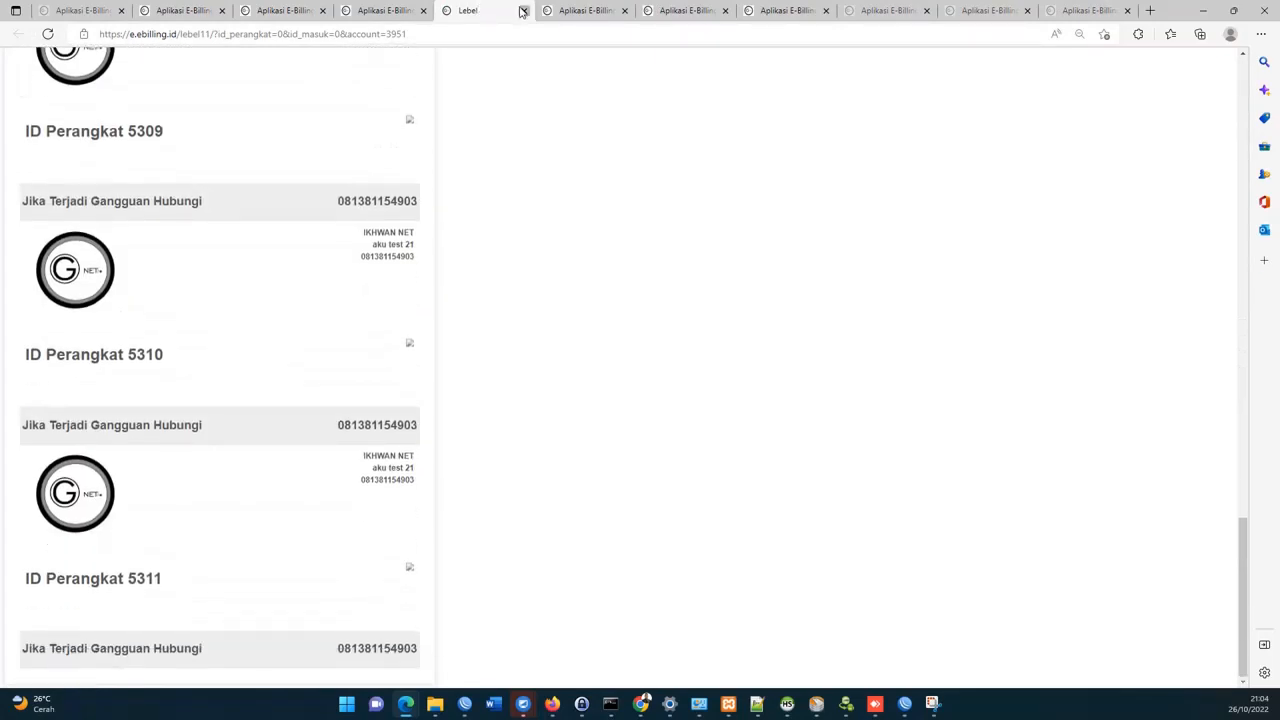
left_click(523, 10)
left_click(18, 34)
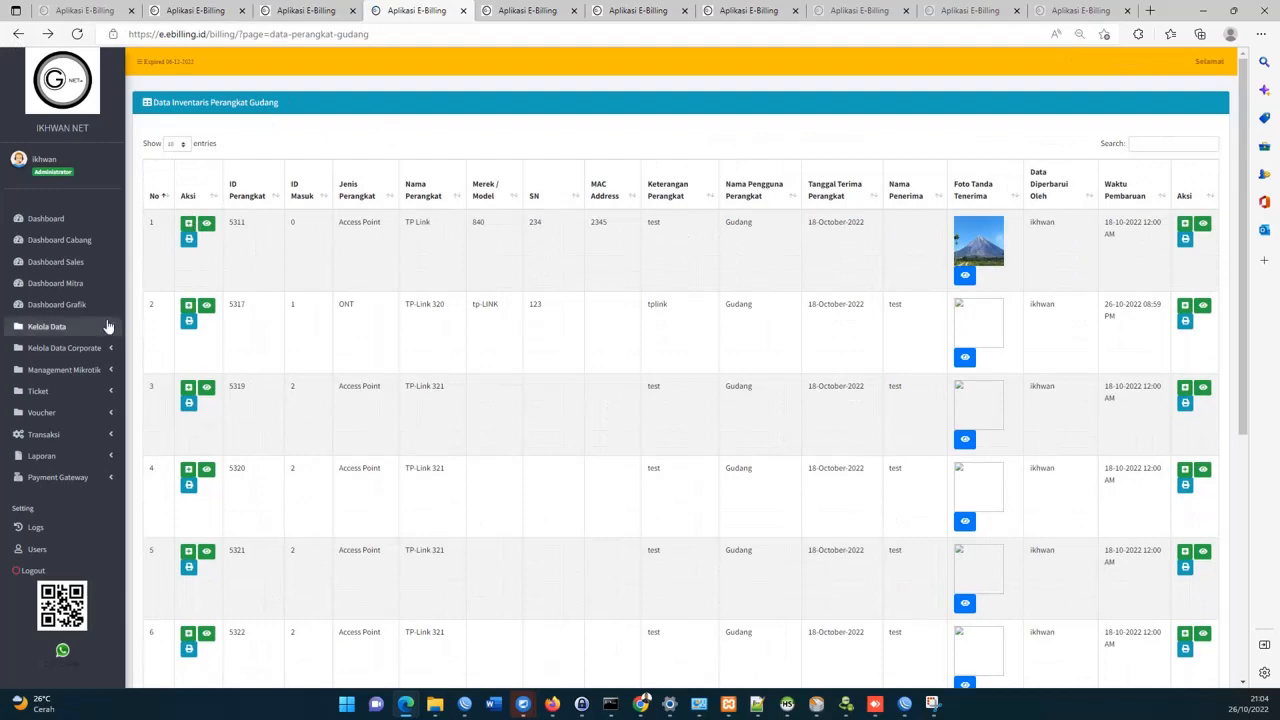
Leave the warehouse stock list and reopen the Data Inventaris Perangkat dashboard.
left_click(108, 326)
scroll(105, 350, "down", 3)
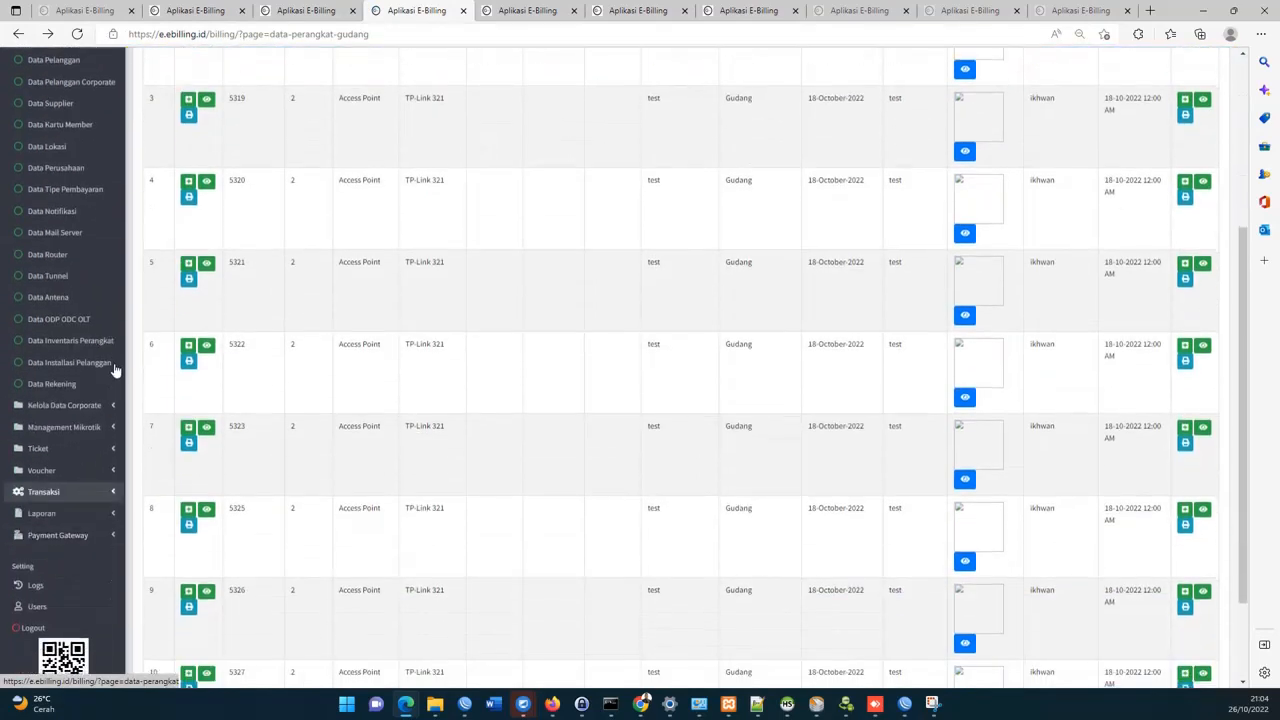
left_click(105, 342)
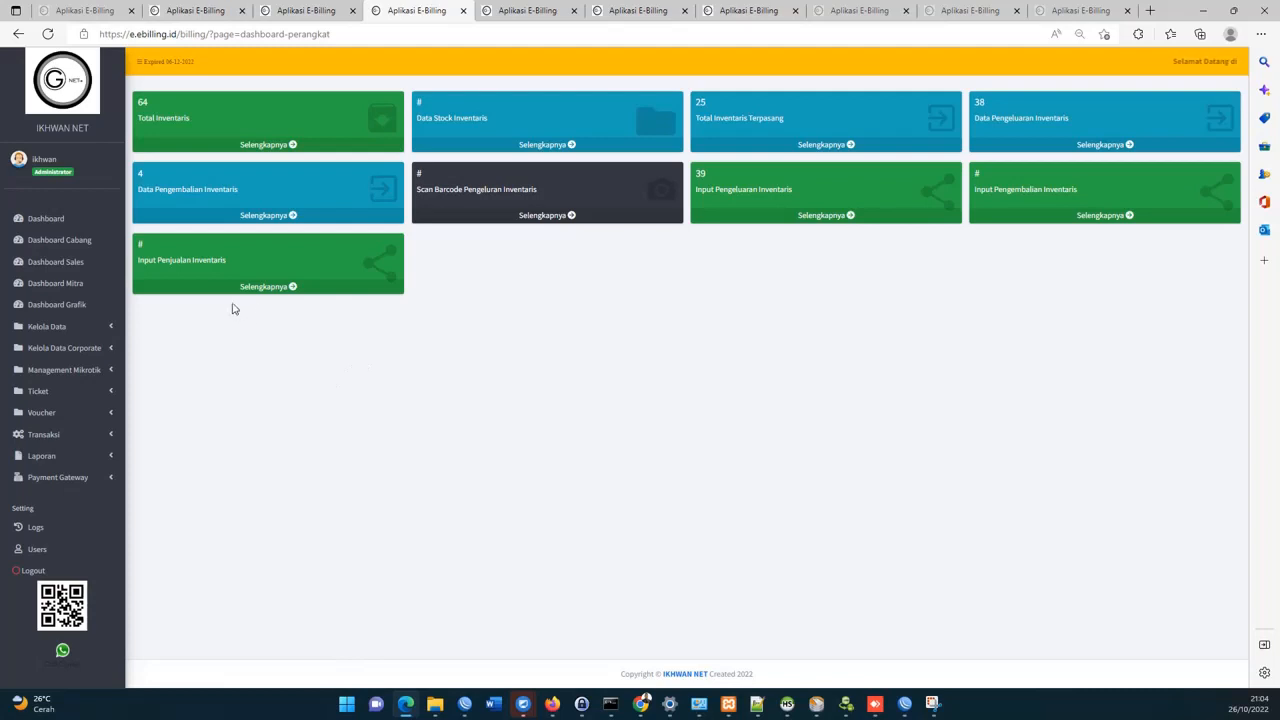
Open the Data Voucher dashboard and view the reseller list under Generate Voucher.
left_click(100, 330)
scroll(100, 343, "down", 3)
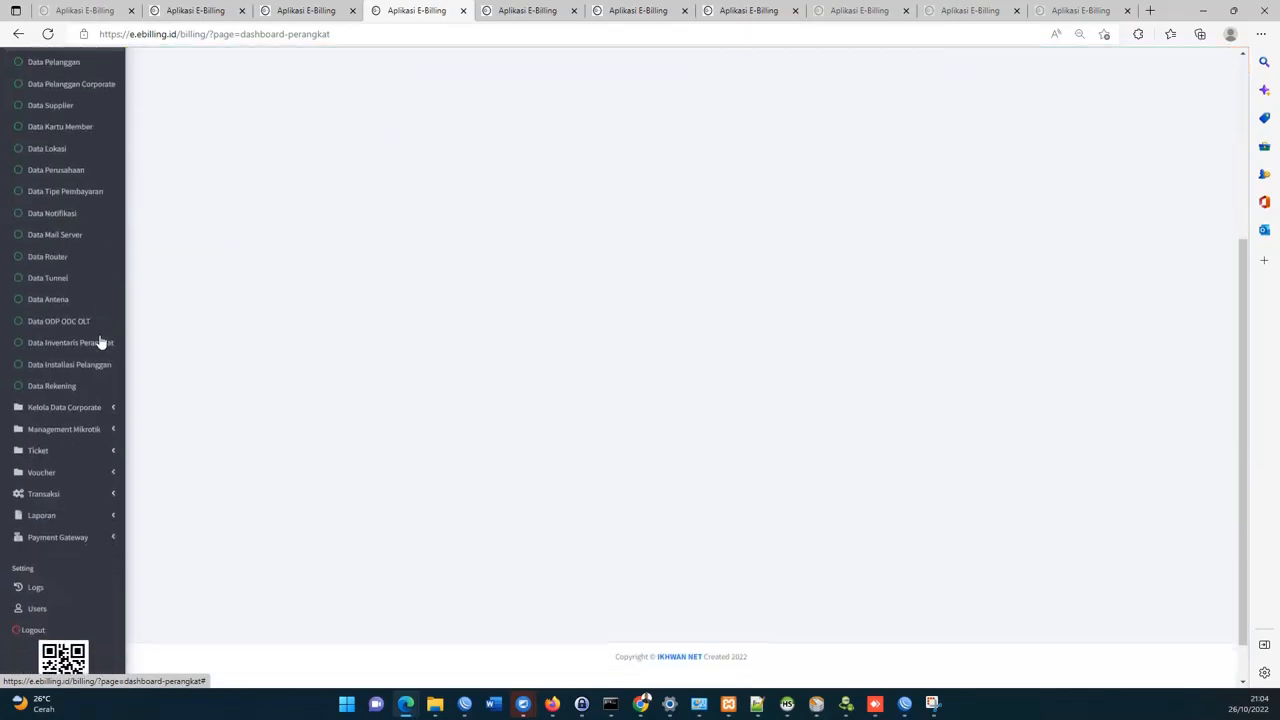
left_click(109, 471)
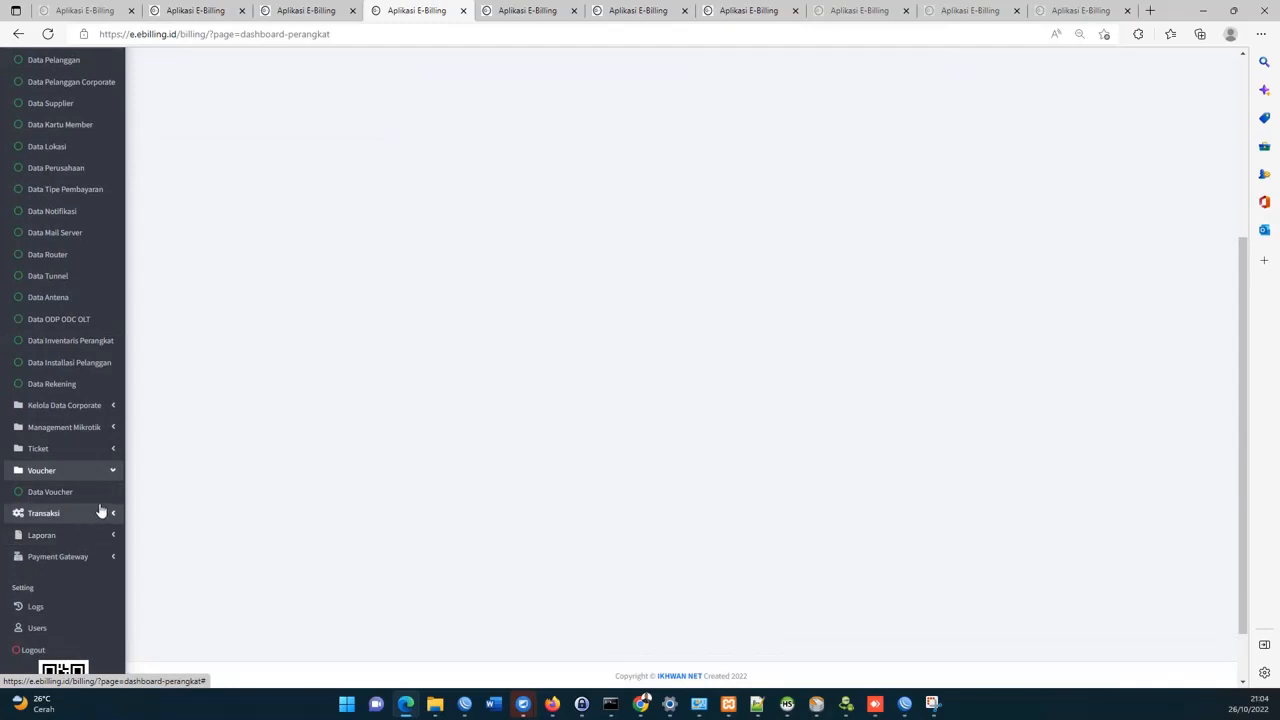
left_click(105, 496)
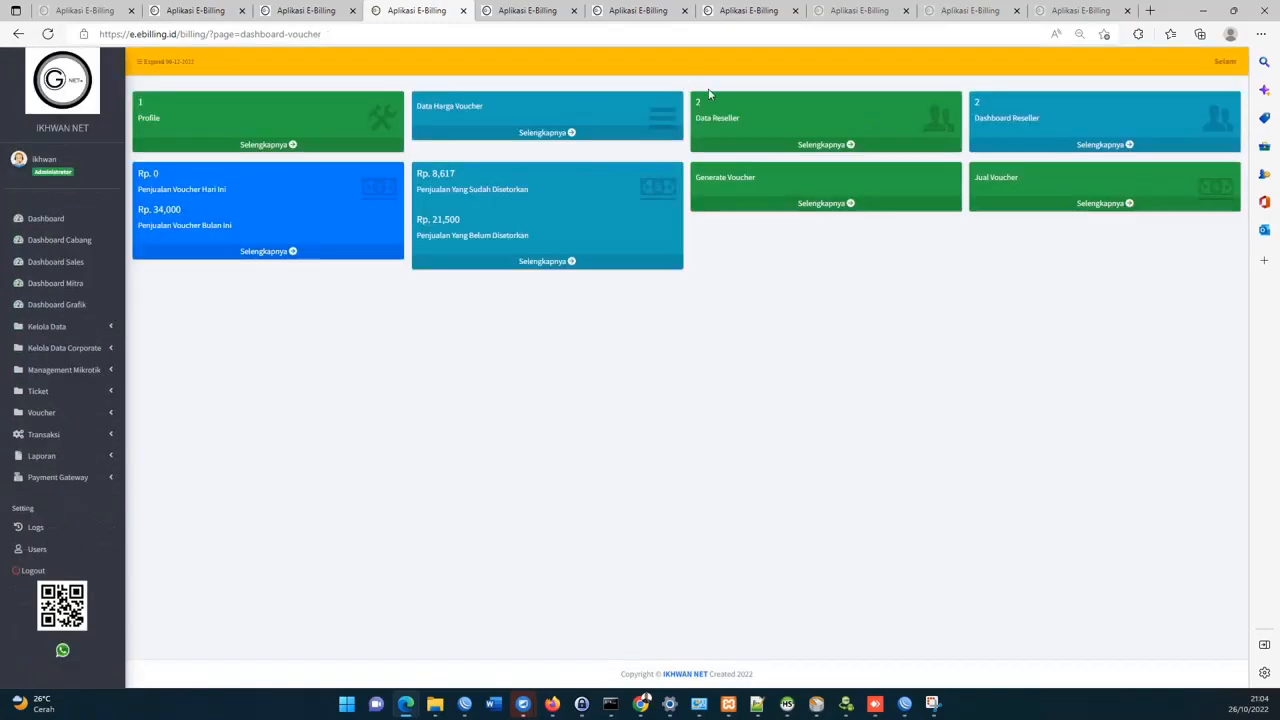
left_click(801, 207)
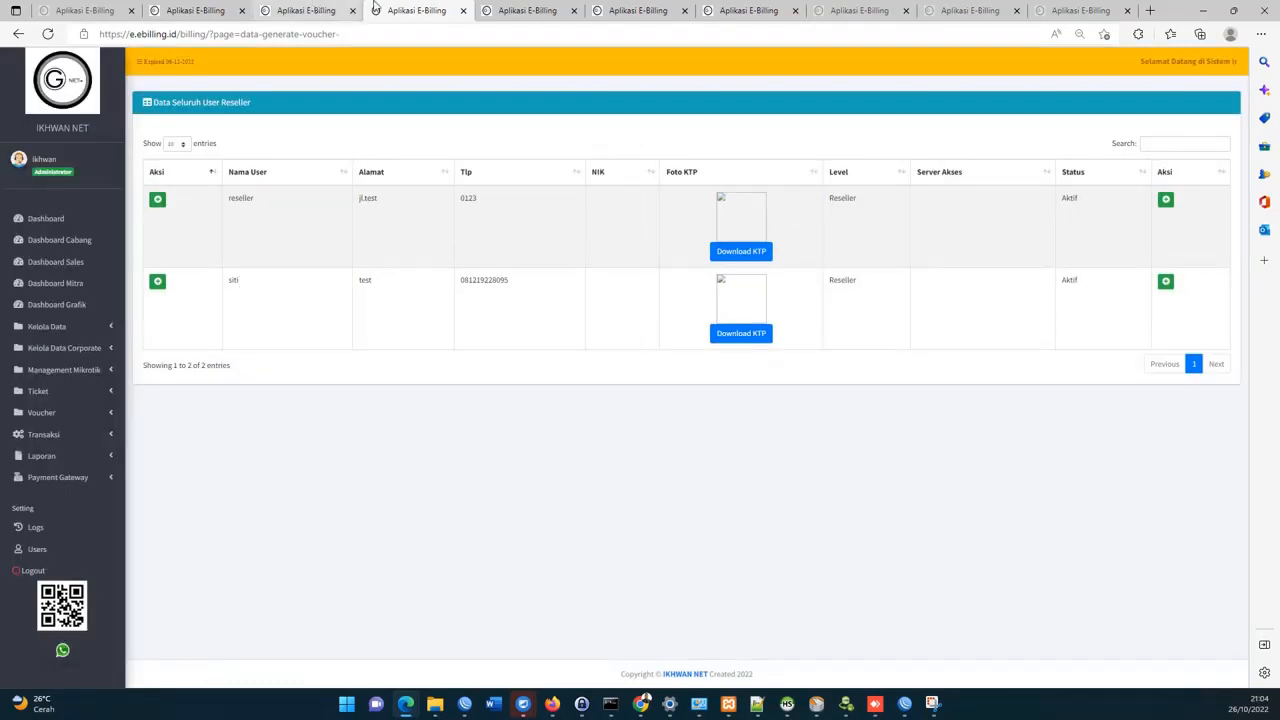
Switch to the browser tab with the October 2022 device issue history and open the device inventory dashboard there.
left_click(310, 10)
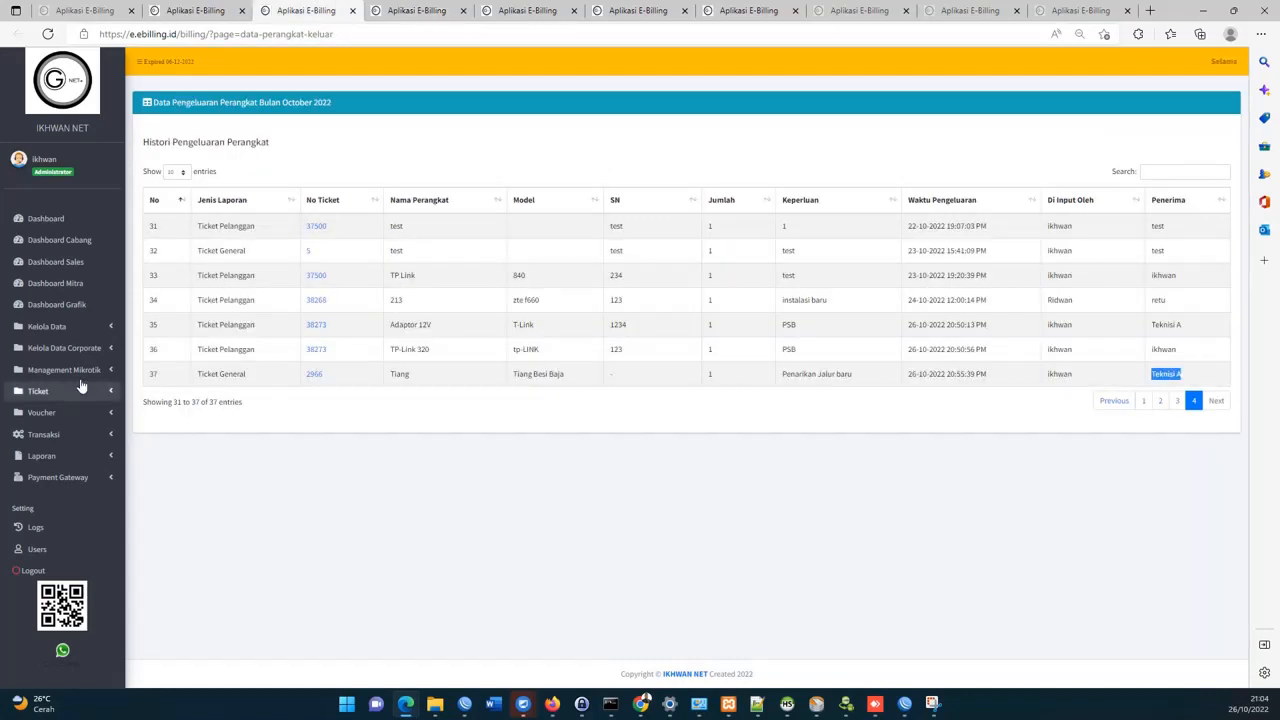
left_click(47, 326)
scroll(88, 337, "down", 3)
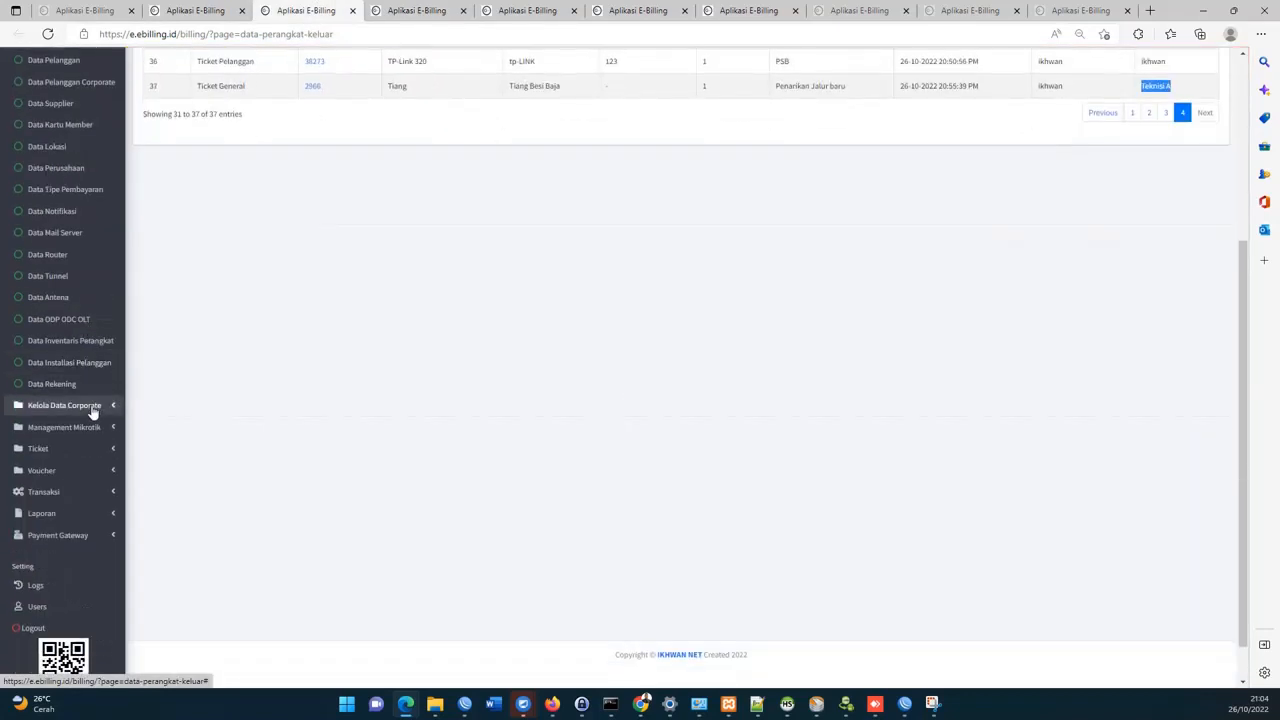
left_click(97, 344)
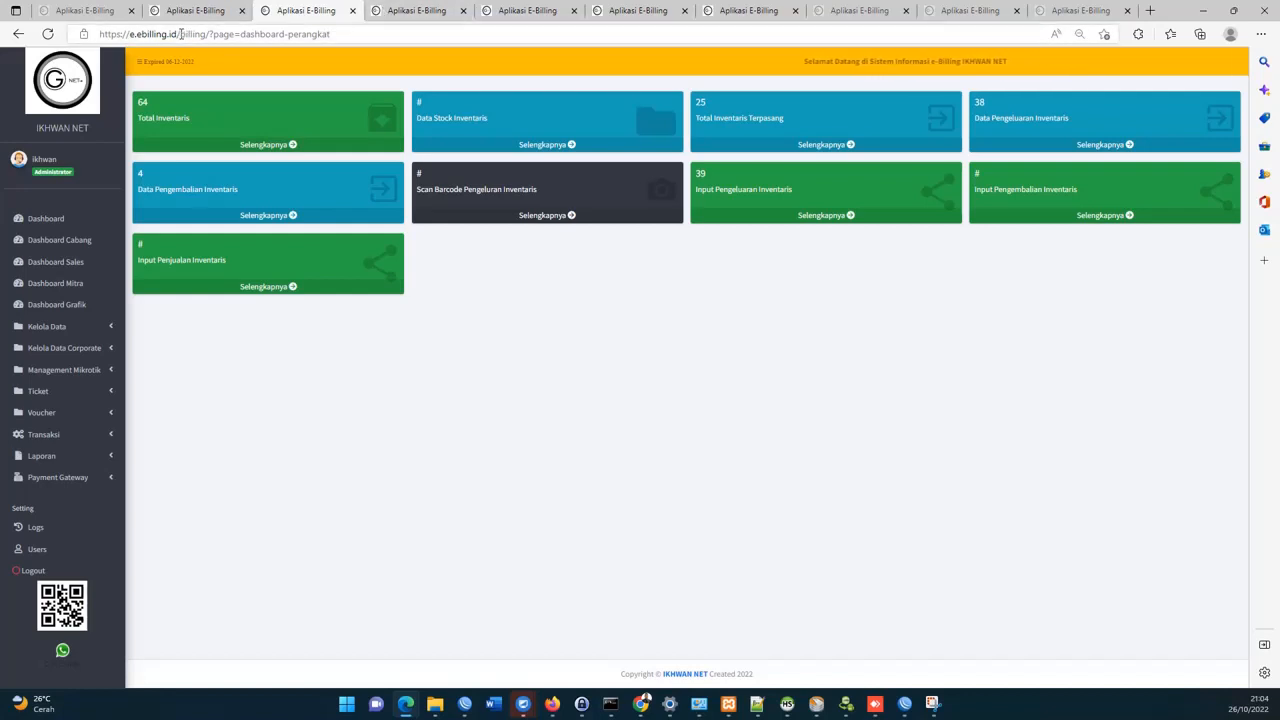
Switch to Firefox, open e.ebilling.id in a new tab and close the old billing and MySQL search tabs.
left_click(552, 703)
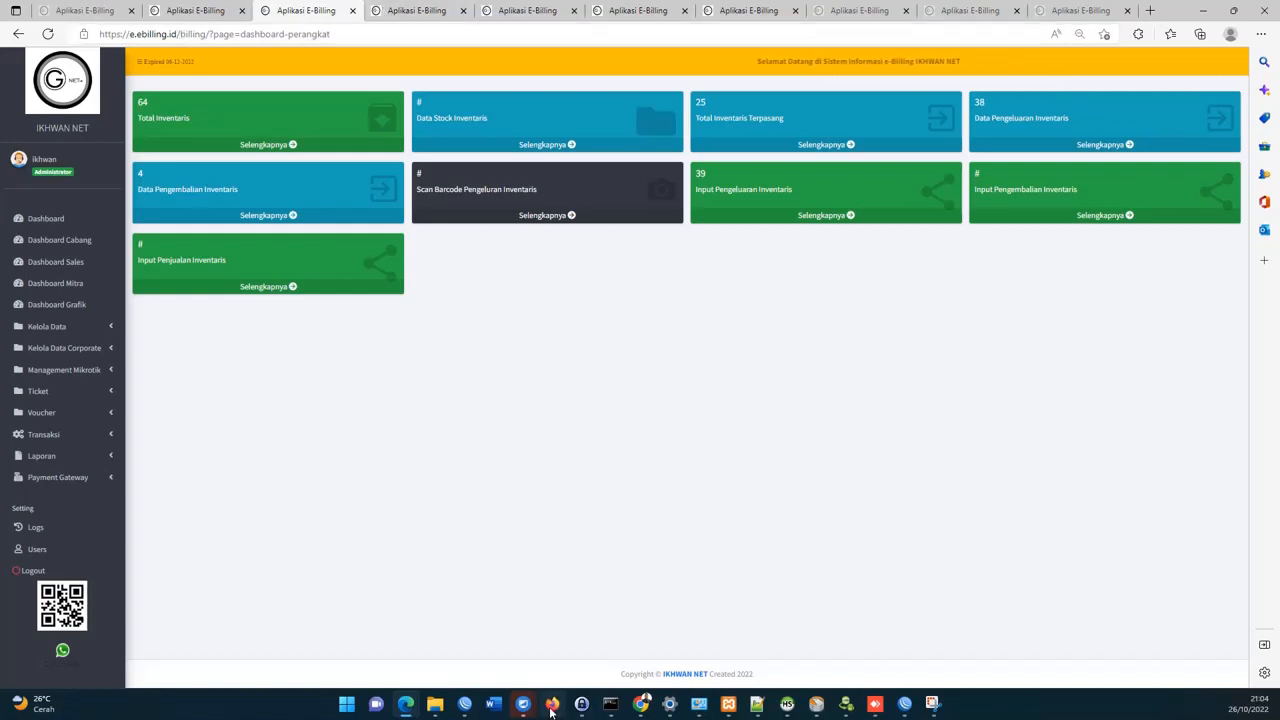
type("e.ebilling.id/")
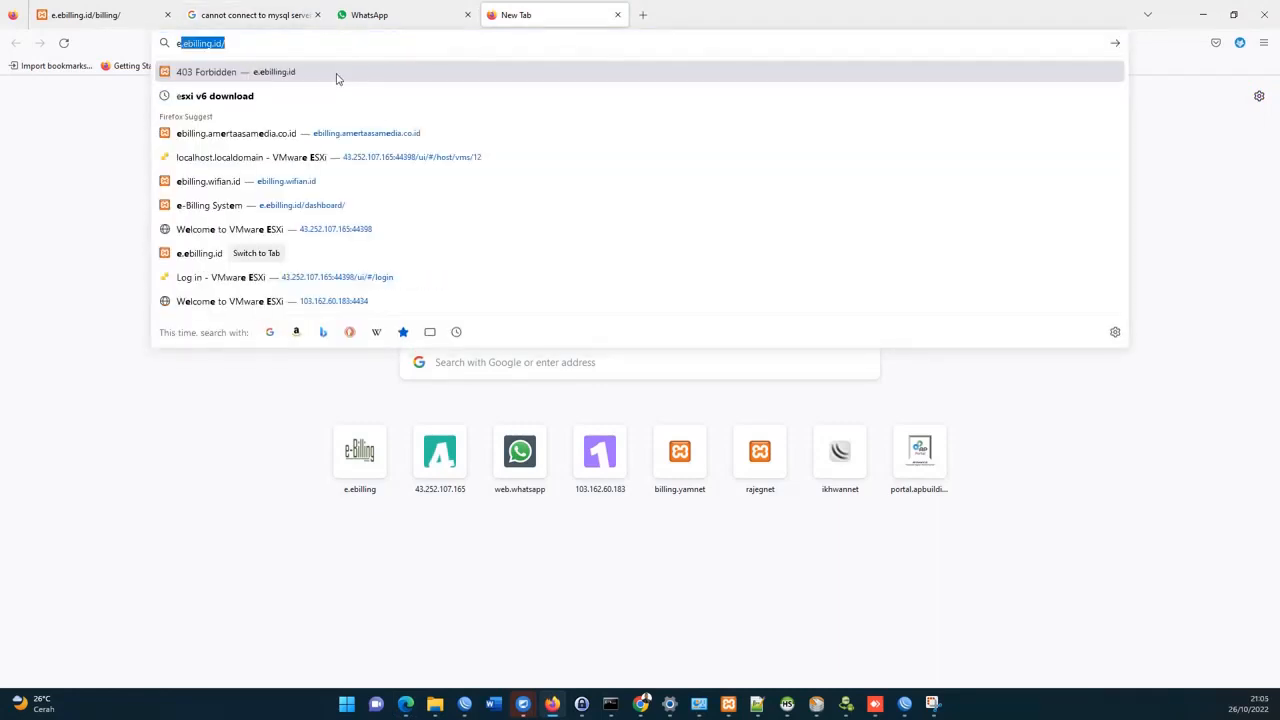
key("Return")
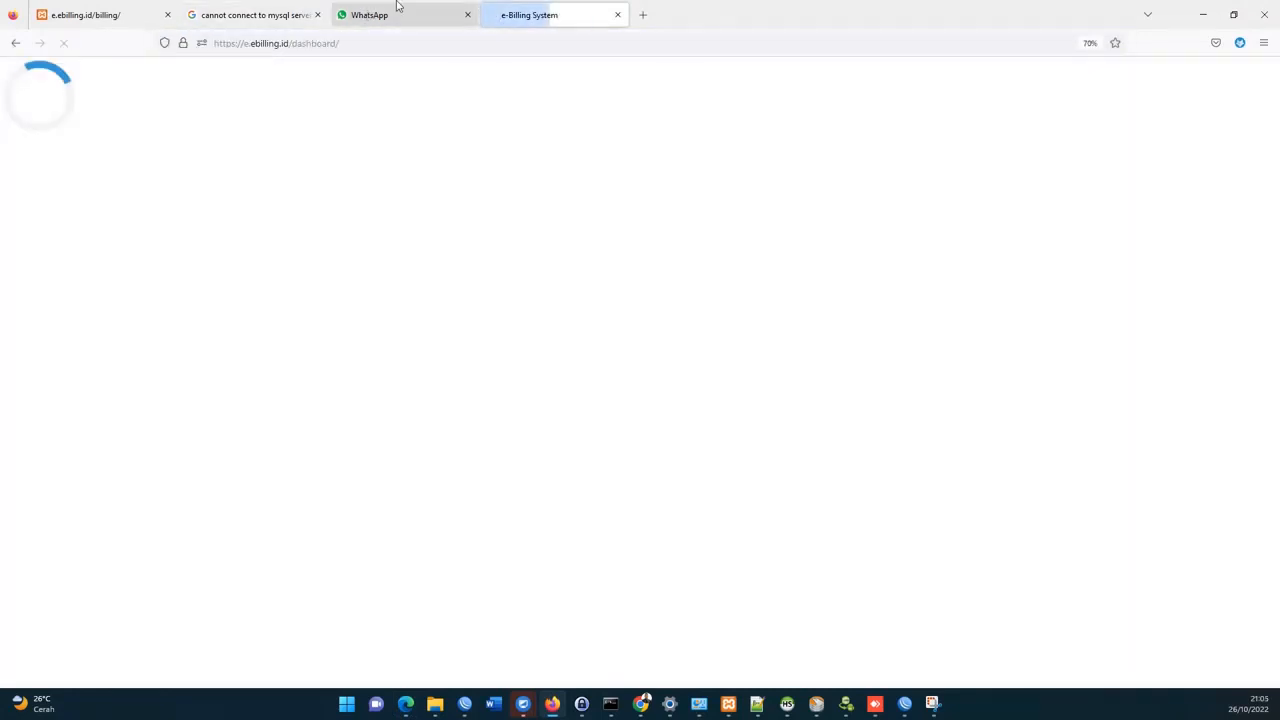
left_click(167, 15)
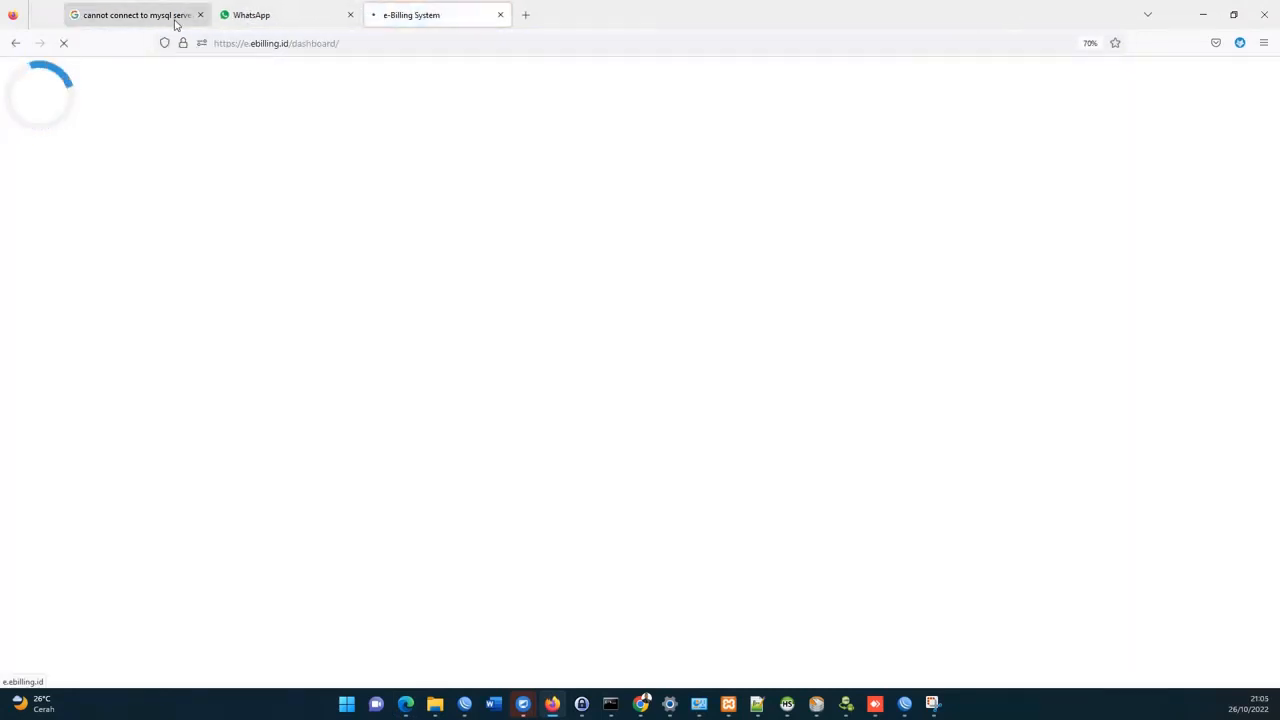
left_click(60, 15)
left_click(167, 15)
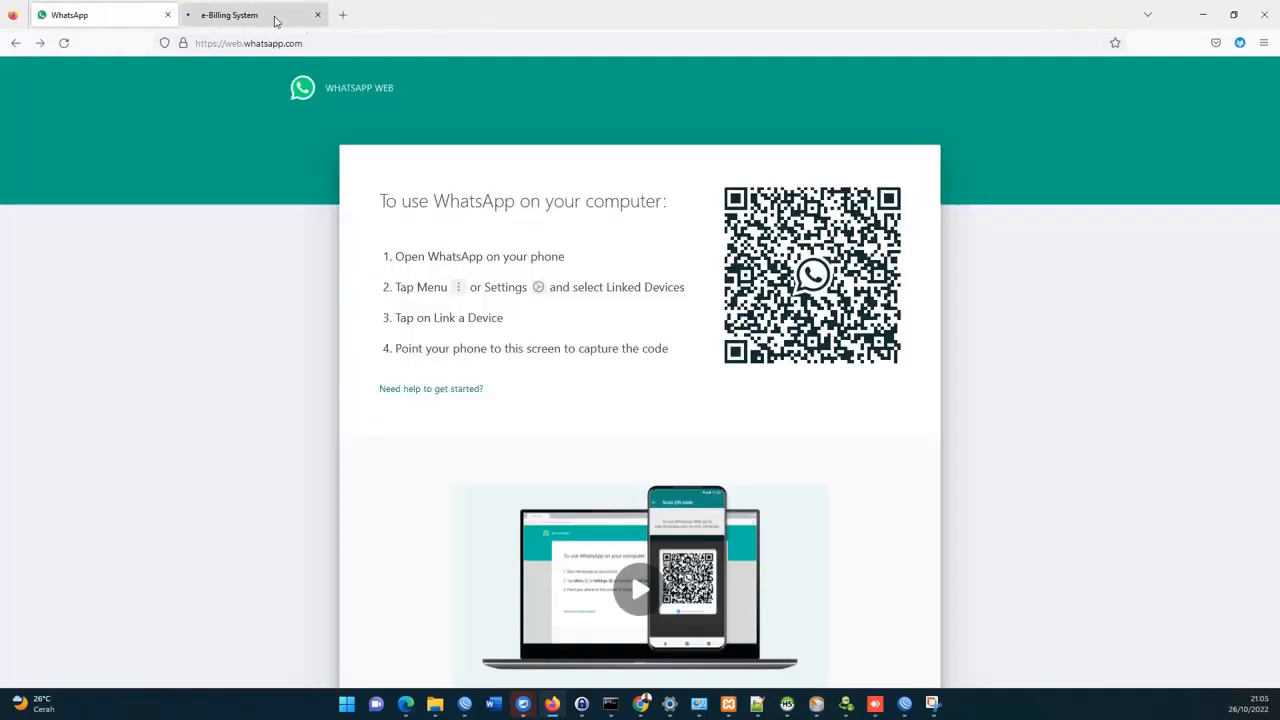
left_click(243, 15)
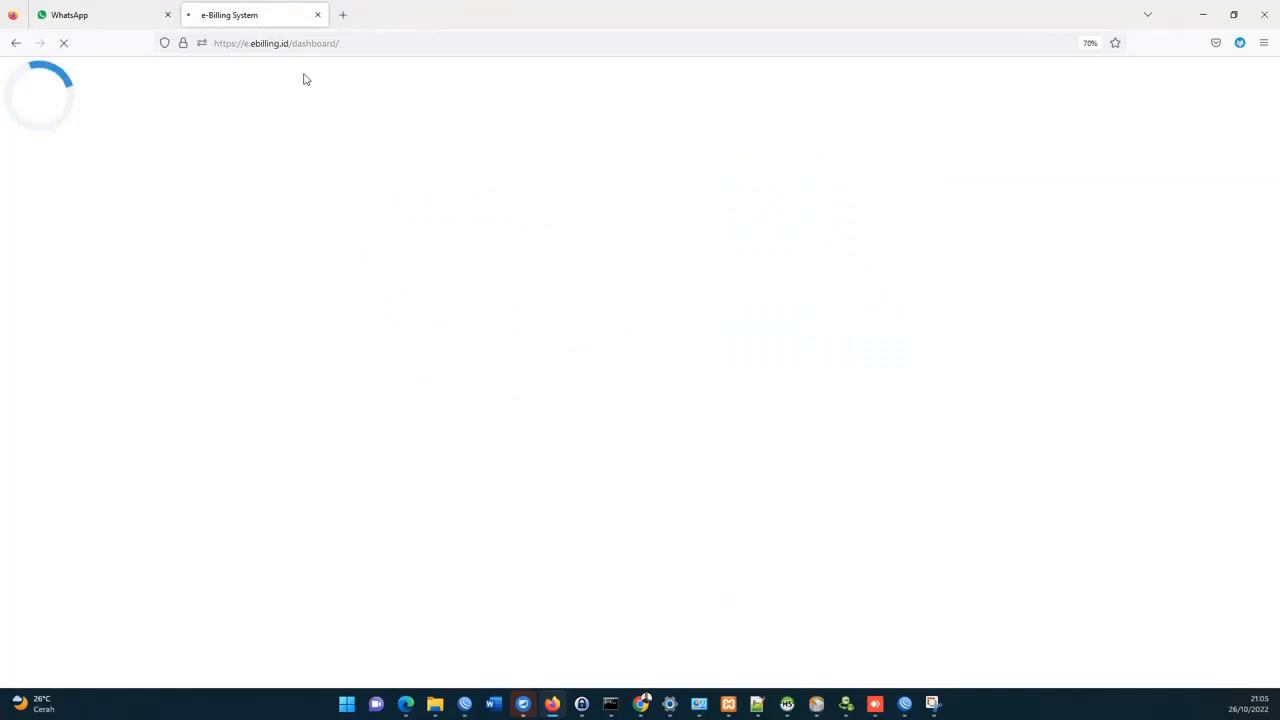
Open the registration page from the e-Billing login, review the subscription packages and return to the inventory dashboard in Edge.
left_click(289, 44)
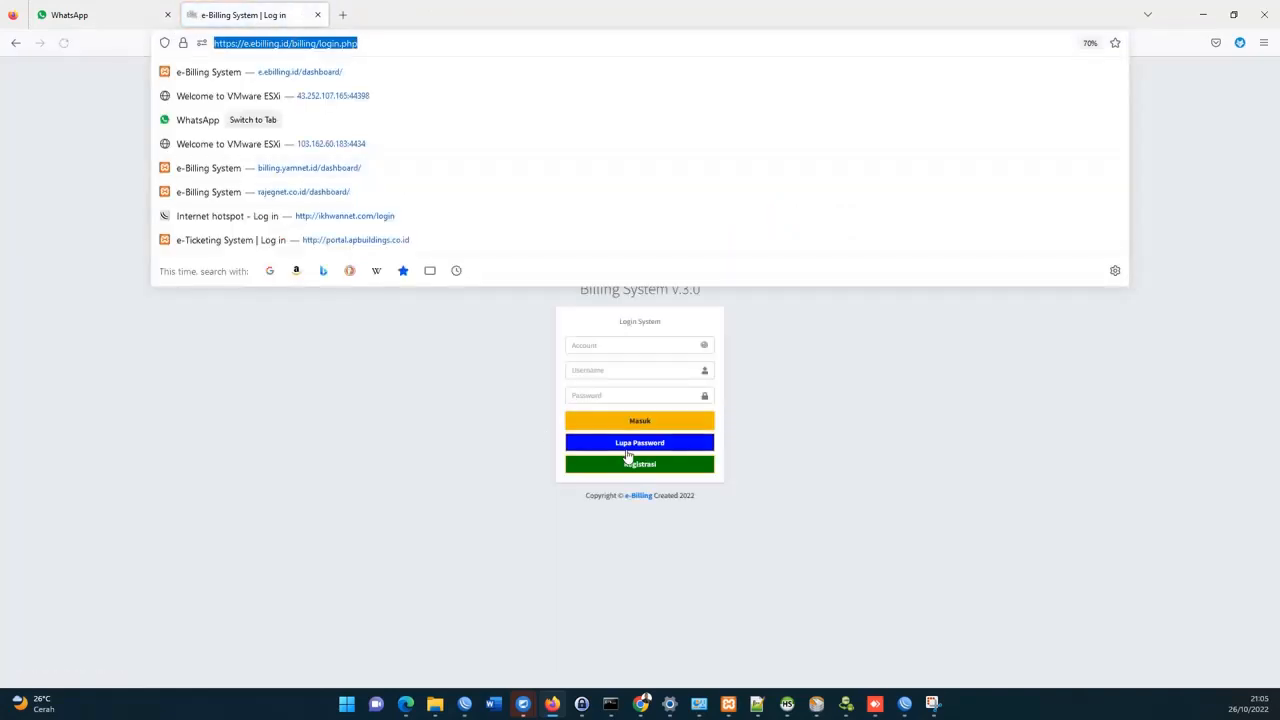
left_click(604, 428)
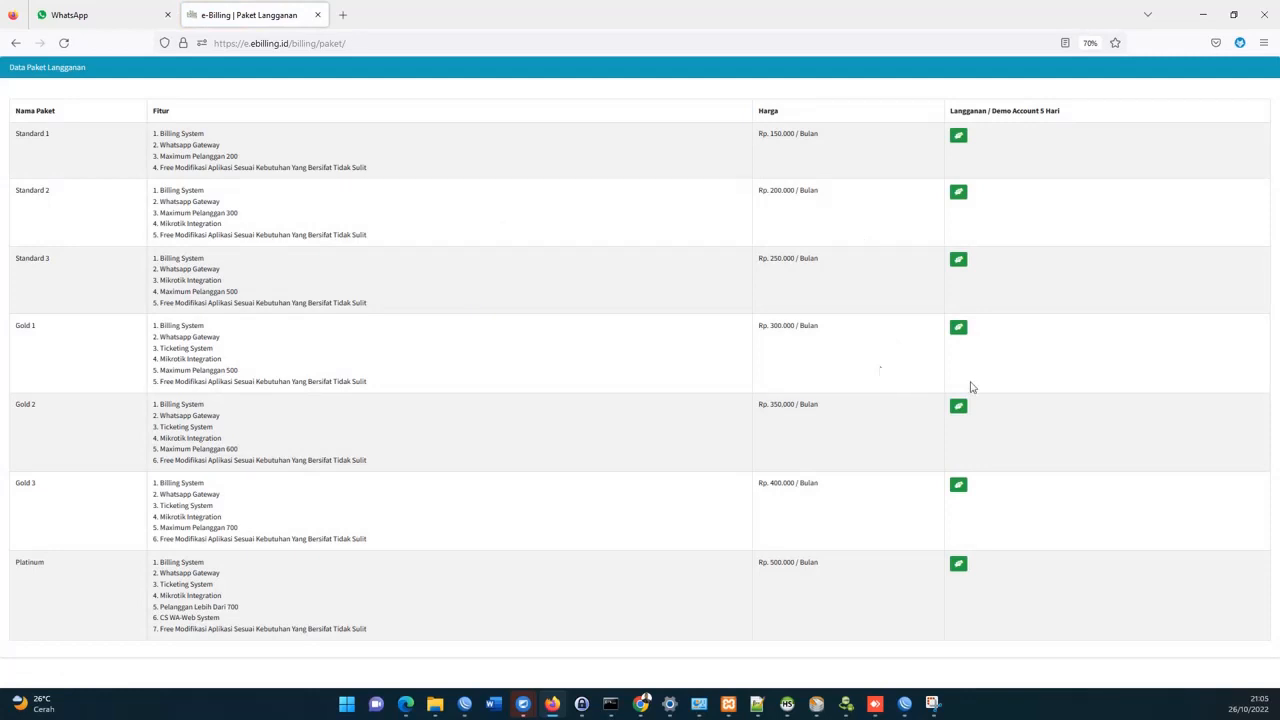
left_click(1203, 14)
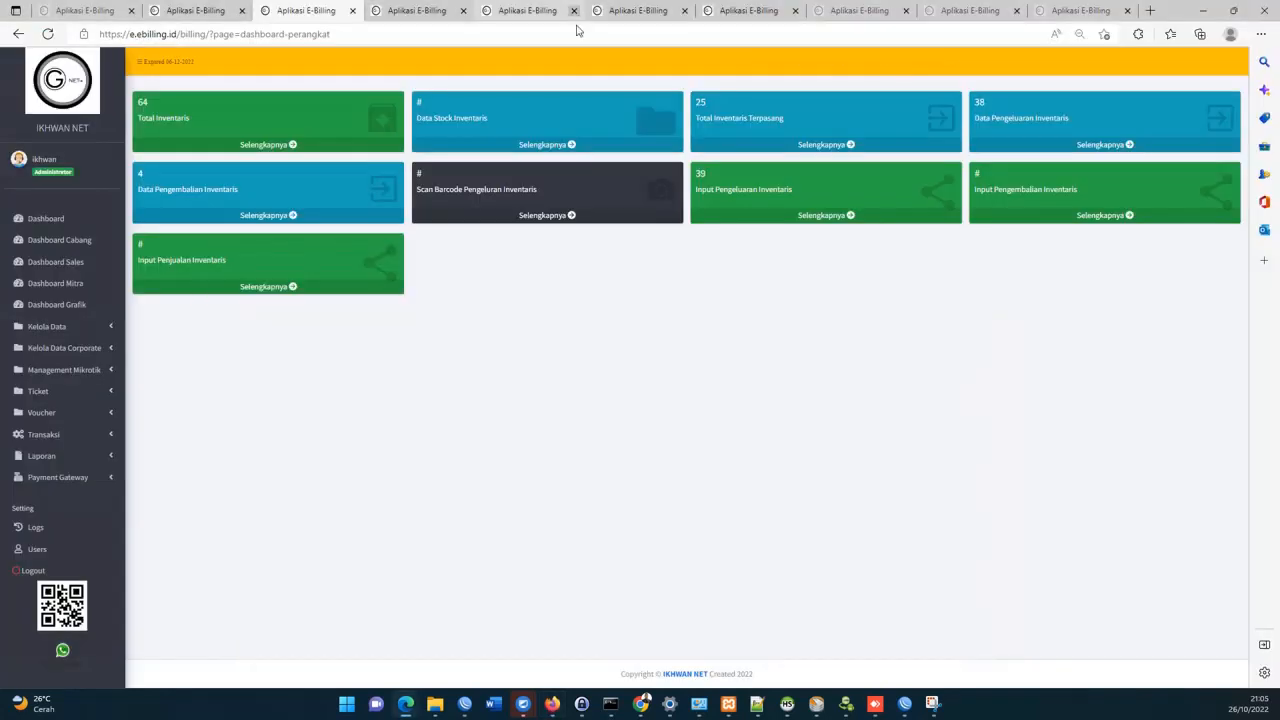